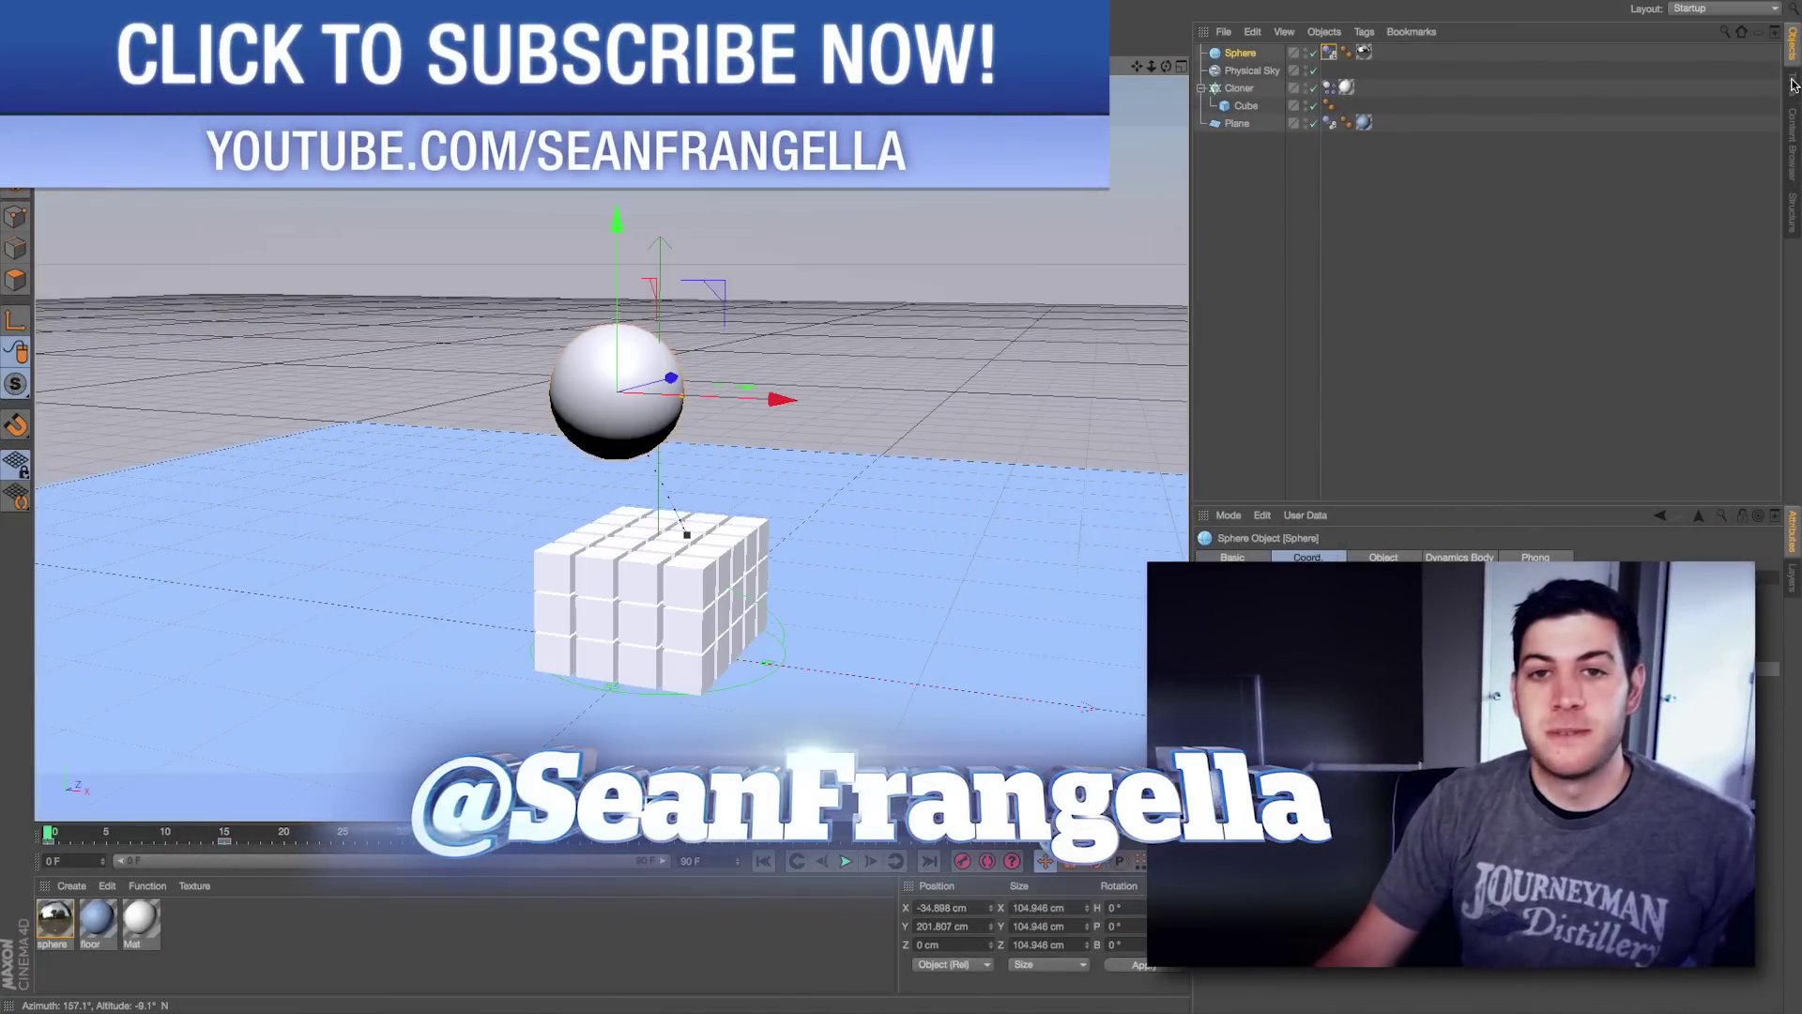
Step: Add a new take and keyframe the sphere beside the cube stack, moving it into the stack at frame 15
{"action": "left_click", "coordinate": [1793, 83]}
{"action": "left_click", "coordinate": [1214, 57]}
{"action": "left_click", "coordinate": [1230, 94]}
{"action": "left_click", "coordinate": [1793, 42]}
{"action": "left_click_drag", "start_coordinate": [656, 325], "coordinate": [473, 520]}
{"action": "left_click", "coordinate": [963, 862]}
{"action": "left_click", "coordinate": [225, 832]}
{"action": "left_click_drag", "start_coordinate": [473, 520], "coordinate": [669, 537]}
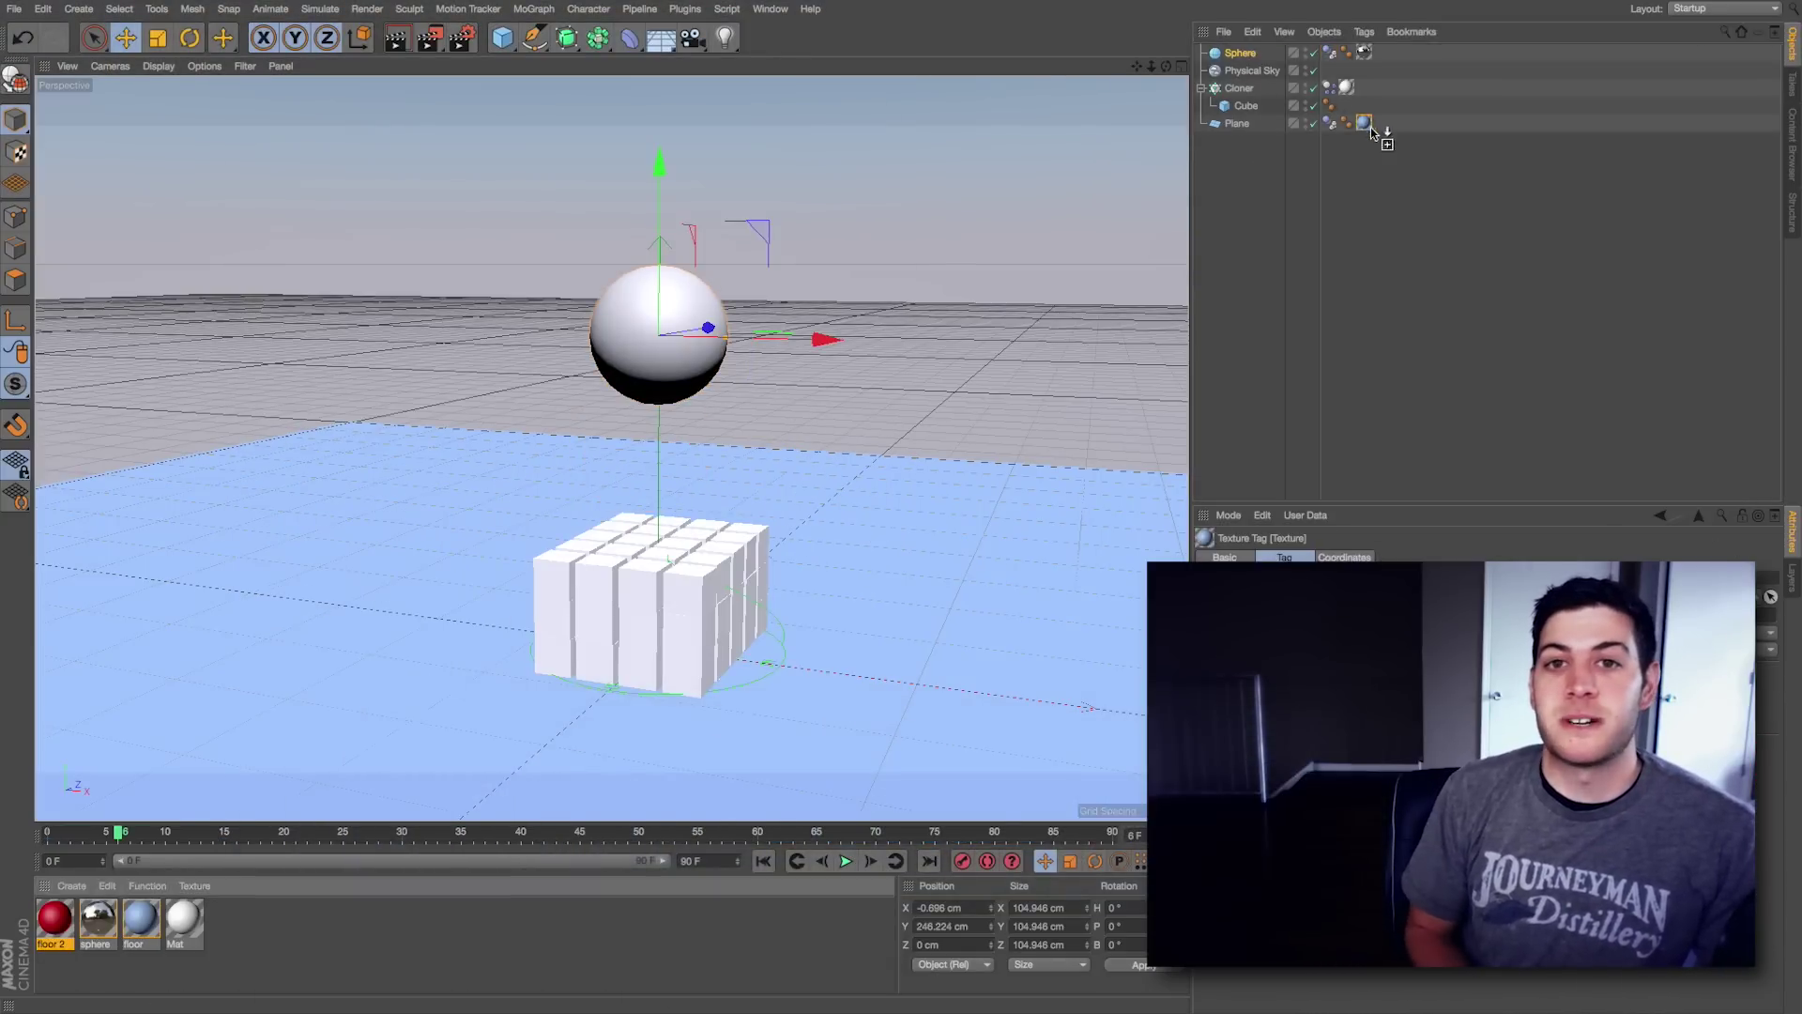
{"action": "left_click_drag", "start_coordinate": [1364, 122], "coordinate": [1347, 87]}
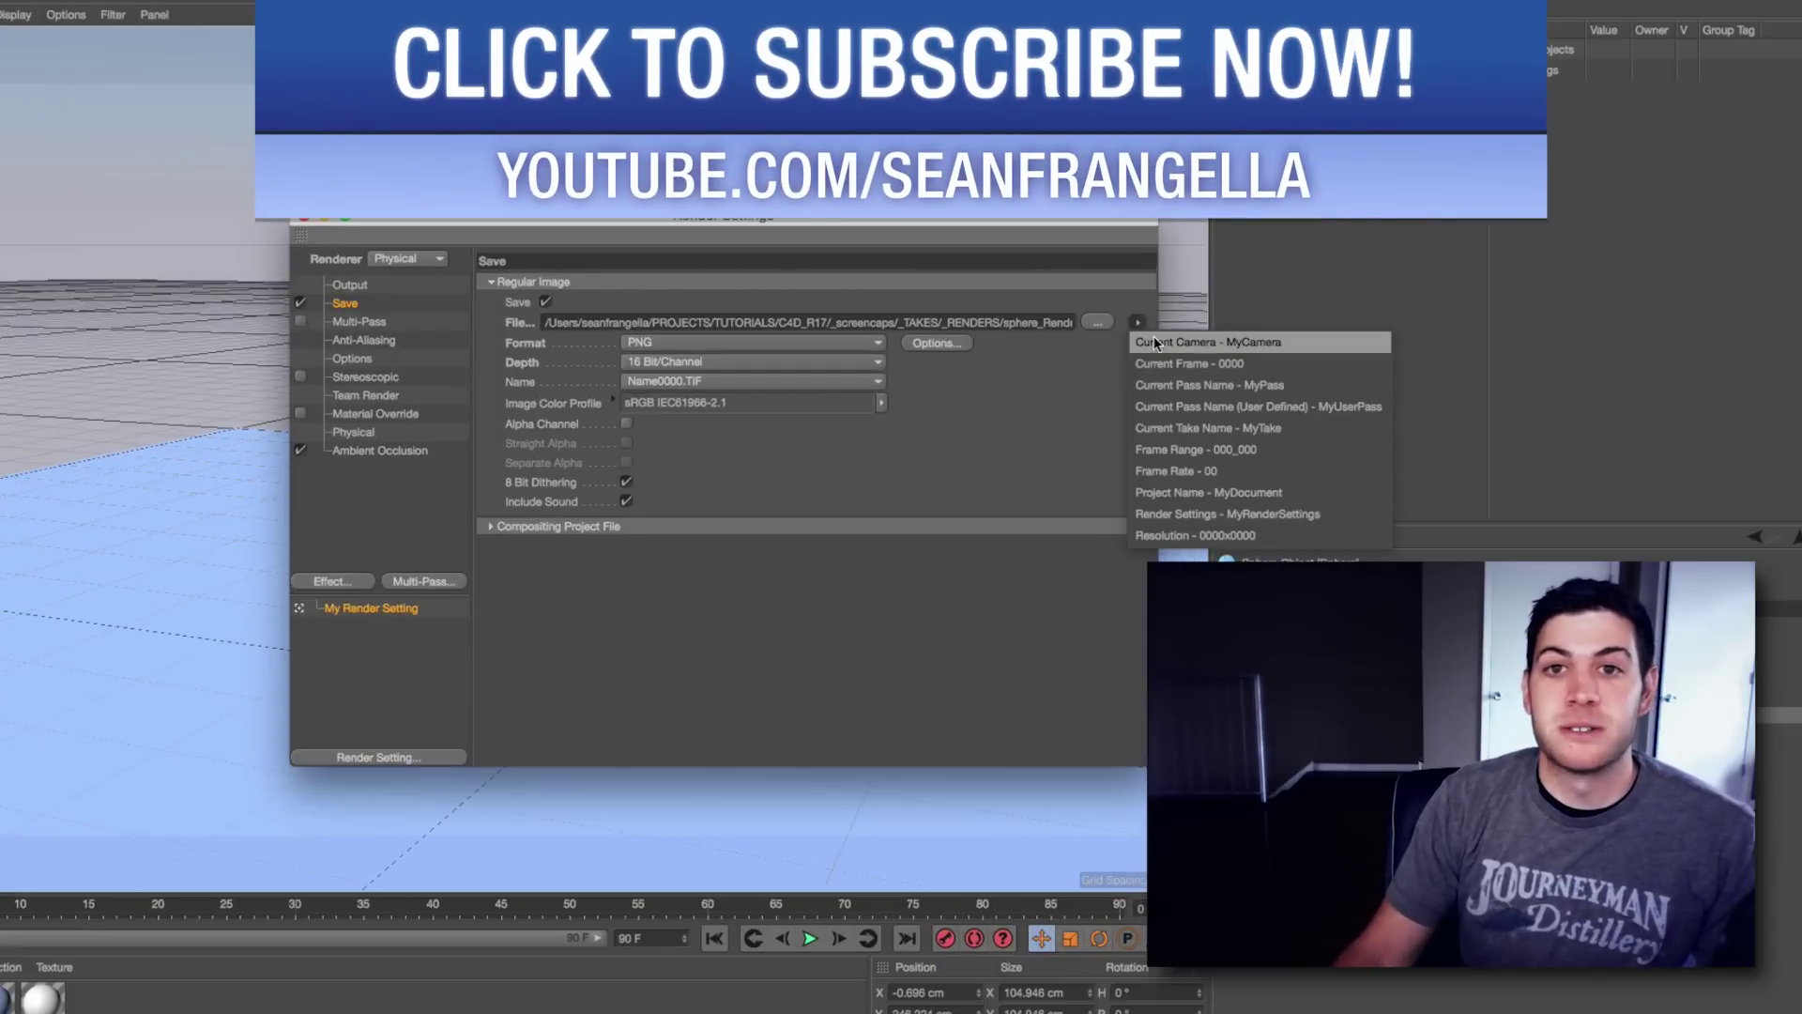
{"action": "left_click", "coordinate": [1211, 428]}
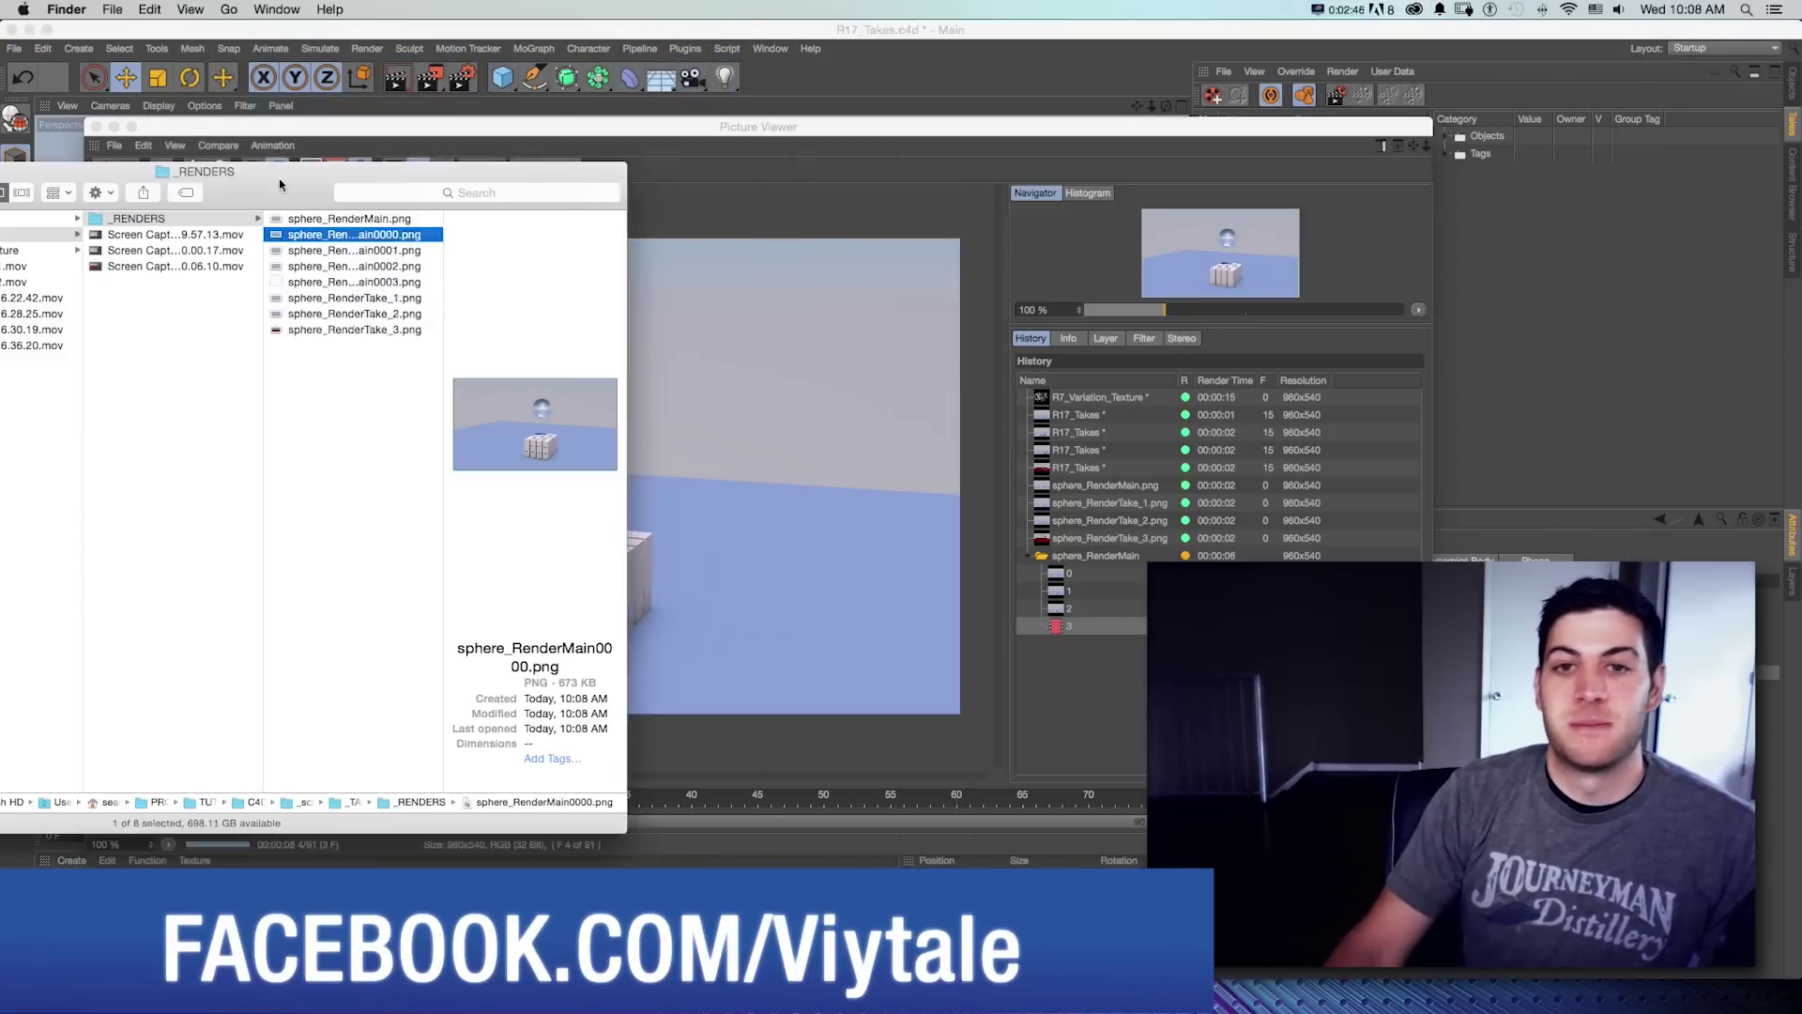
{"action": "key", "text": "space"}
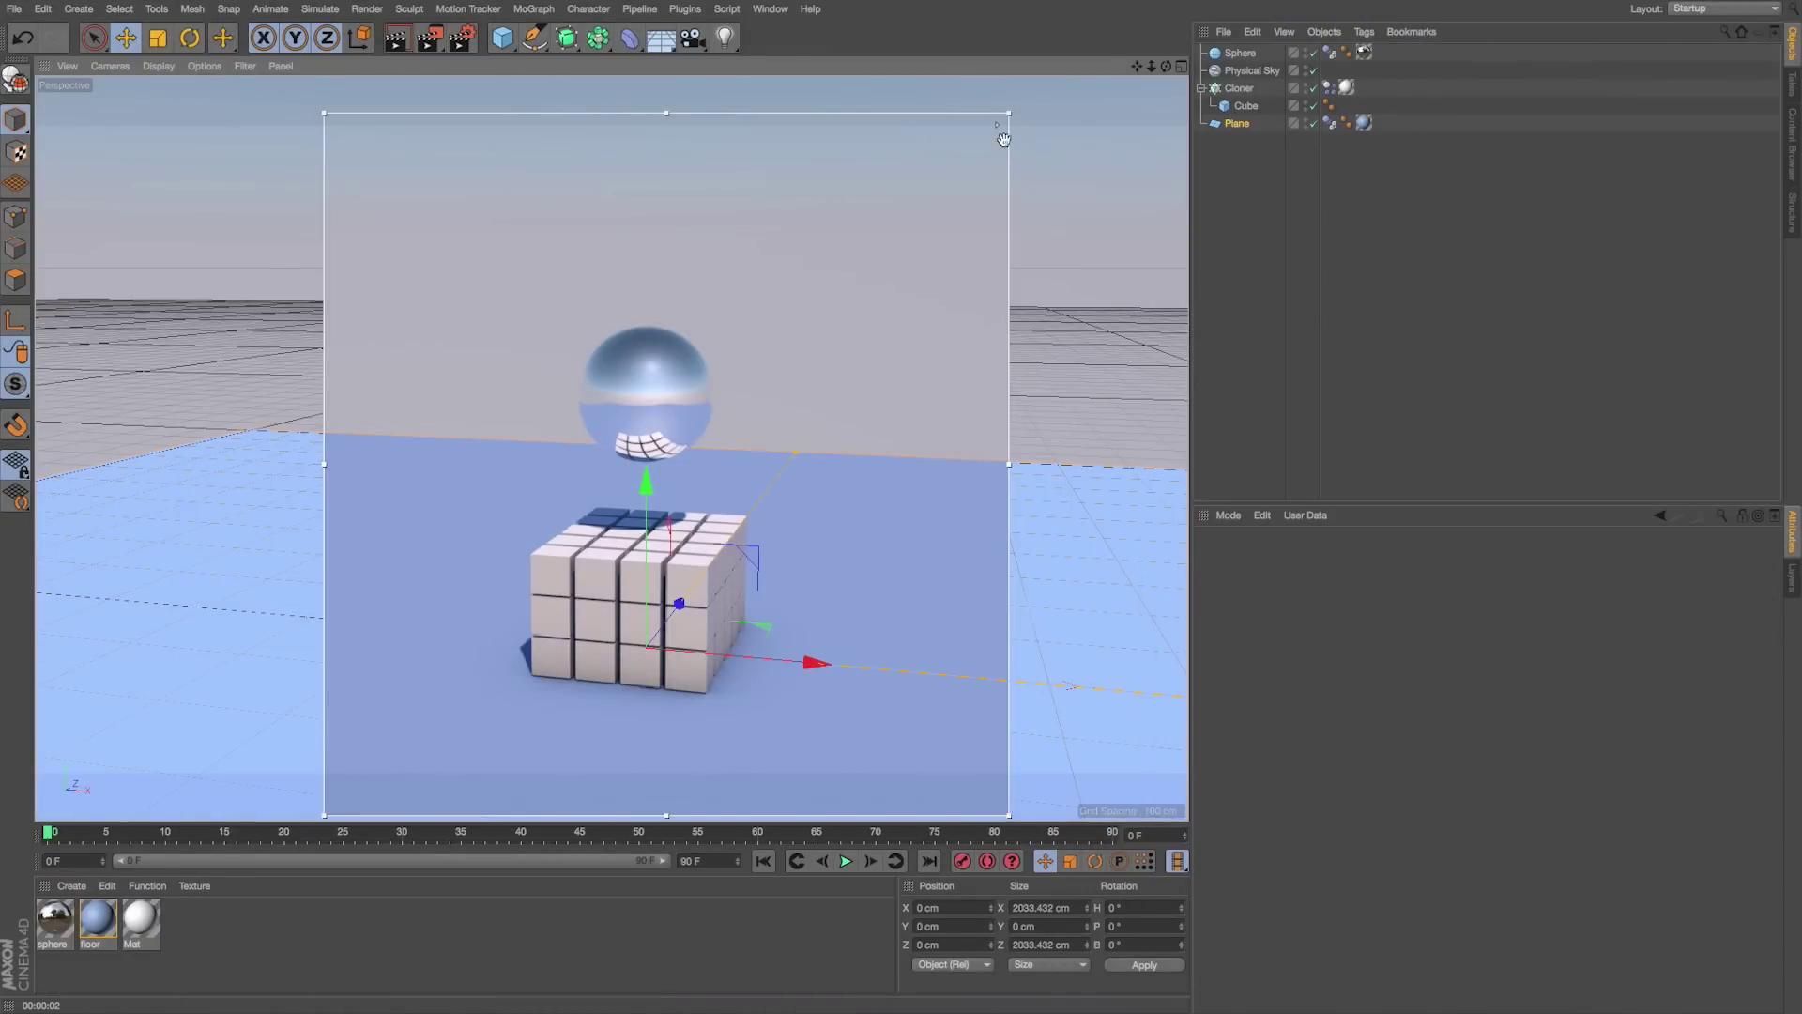
Step: Turn off the interactive render region and examine the plane, the cloner and the sphere's Dynamics Body tag
{"action": "key", "text": "alt+r"}
{"action": "left_click_drag", "start_coordinate": [889, 350], "coordinate": [899, 565], "text": "alt"}
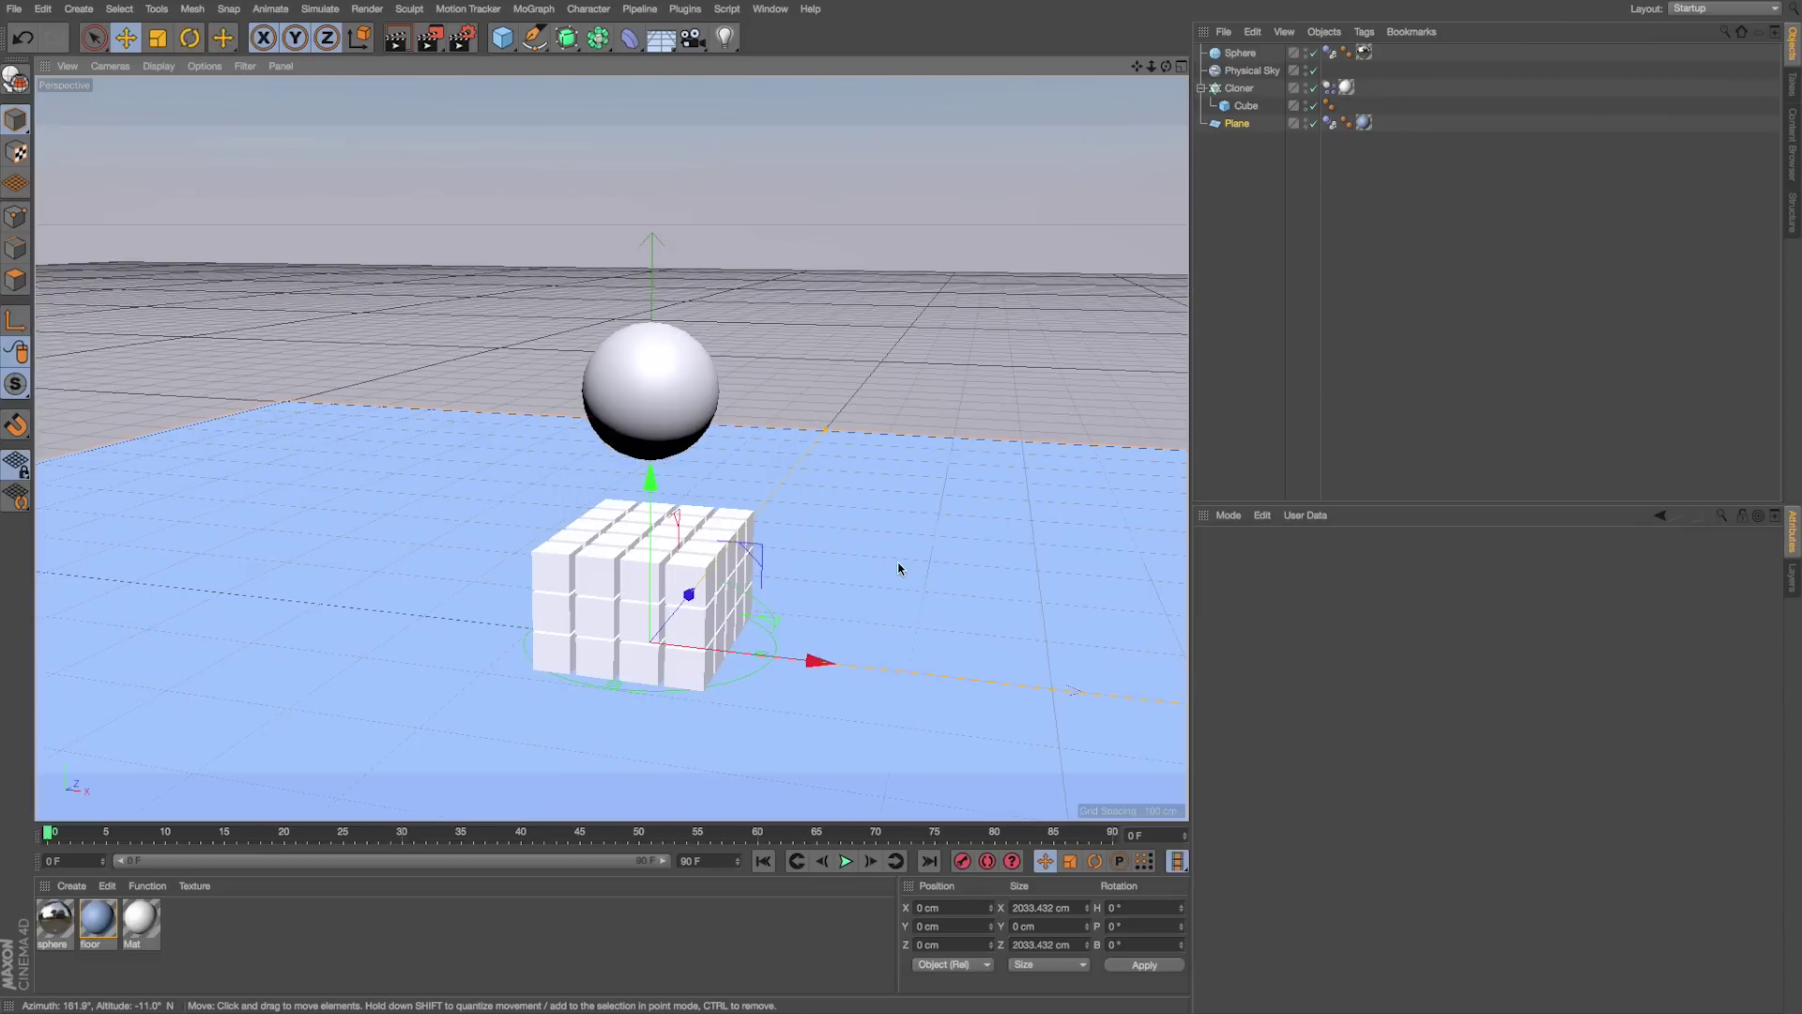
{"action": "left_click", "coordinate": [1245, 128]}
{"action": "left_click", "coordinate": [1243, 90]}
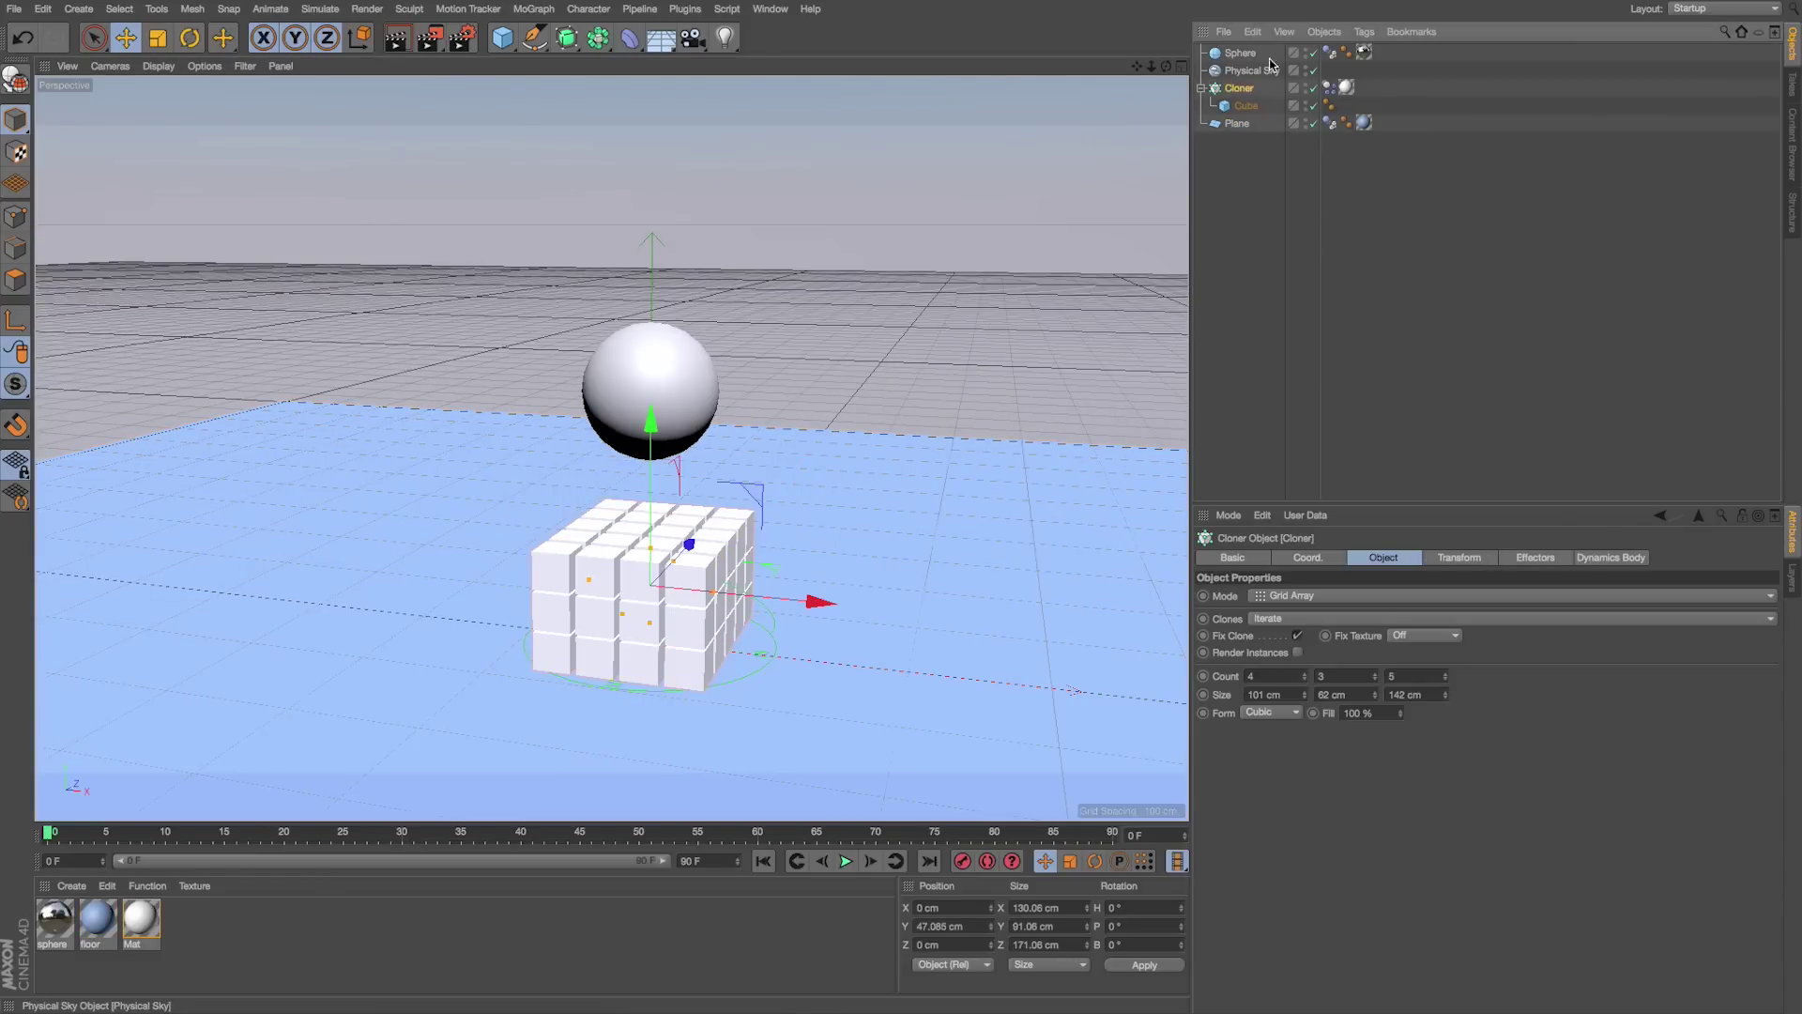
{"action": "left_click", "coordinate": [1239, 57]}
{"action": "left_click", "coordinate": [1329, 52]}
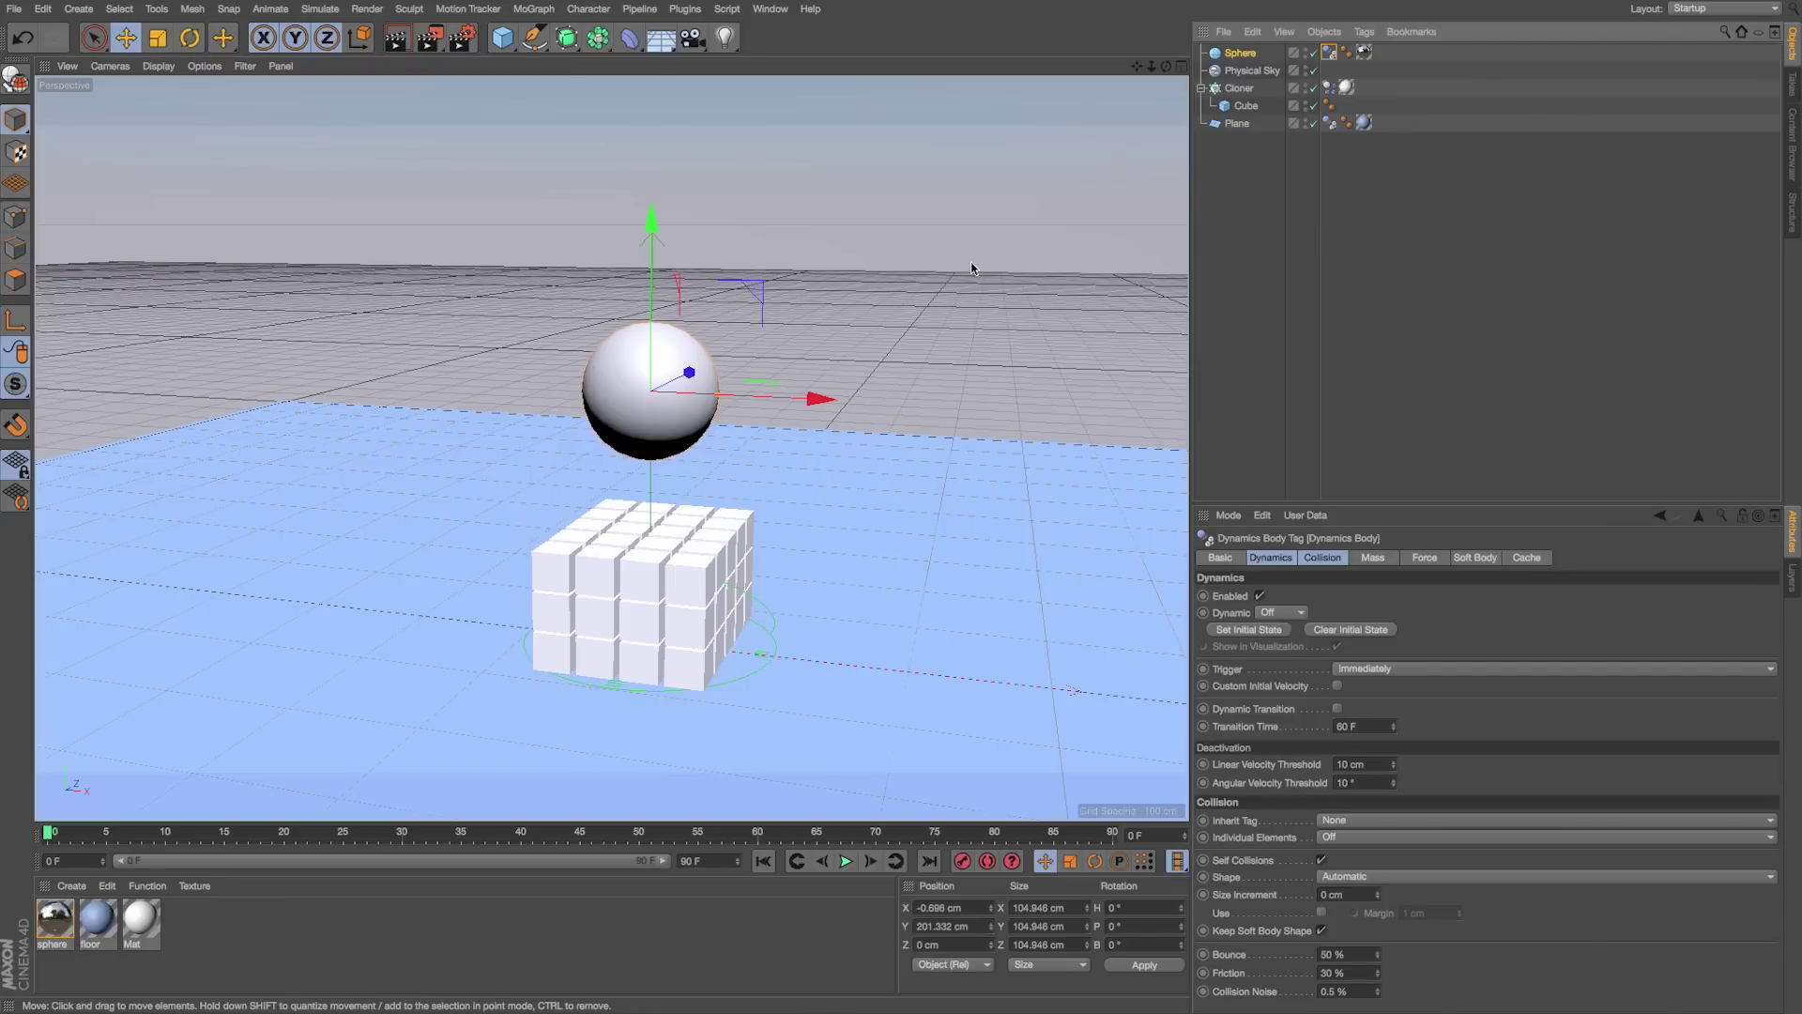
{"action": "left_click_drag", "start_coordinate": [971, 269], "coordinate": [958, 274], "text": "alt"}
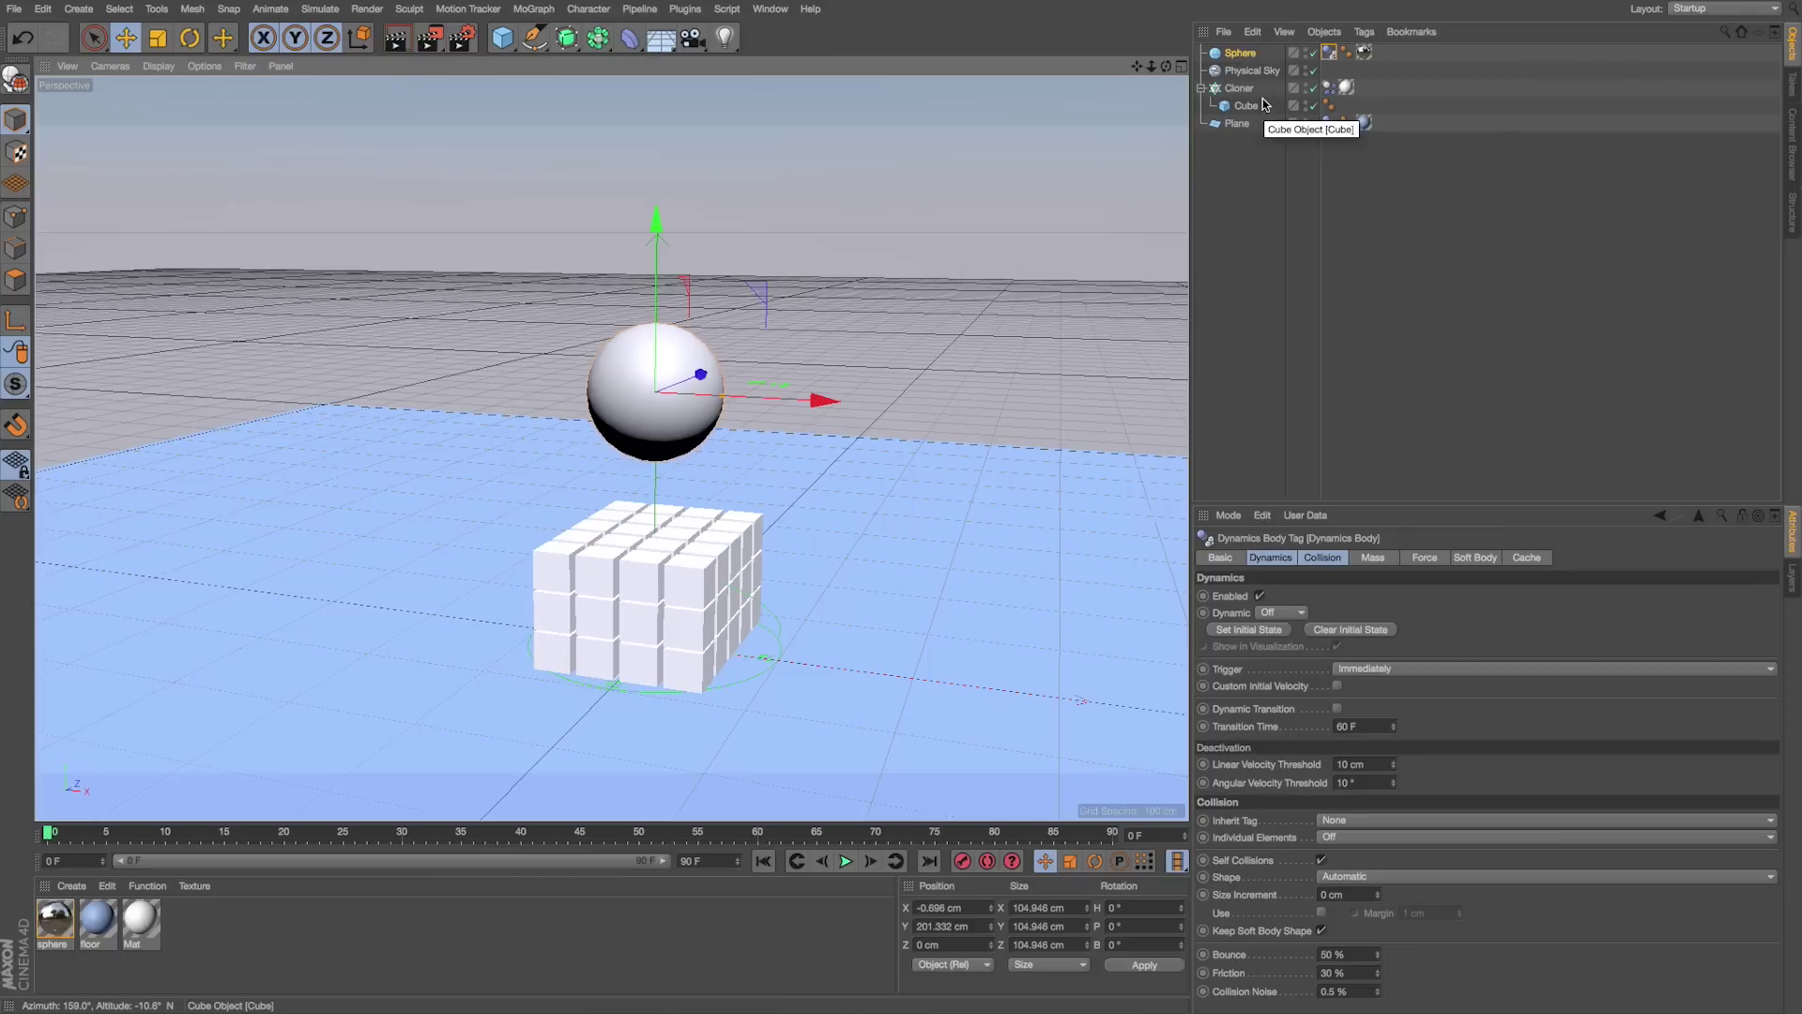
{"action": "left_click_drag", "start_coordinate": [946, 353], "coordinate": [944, 347], "text": "alt"}
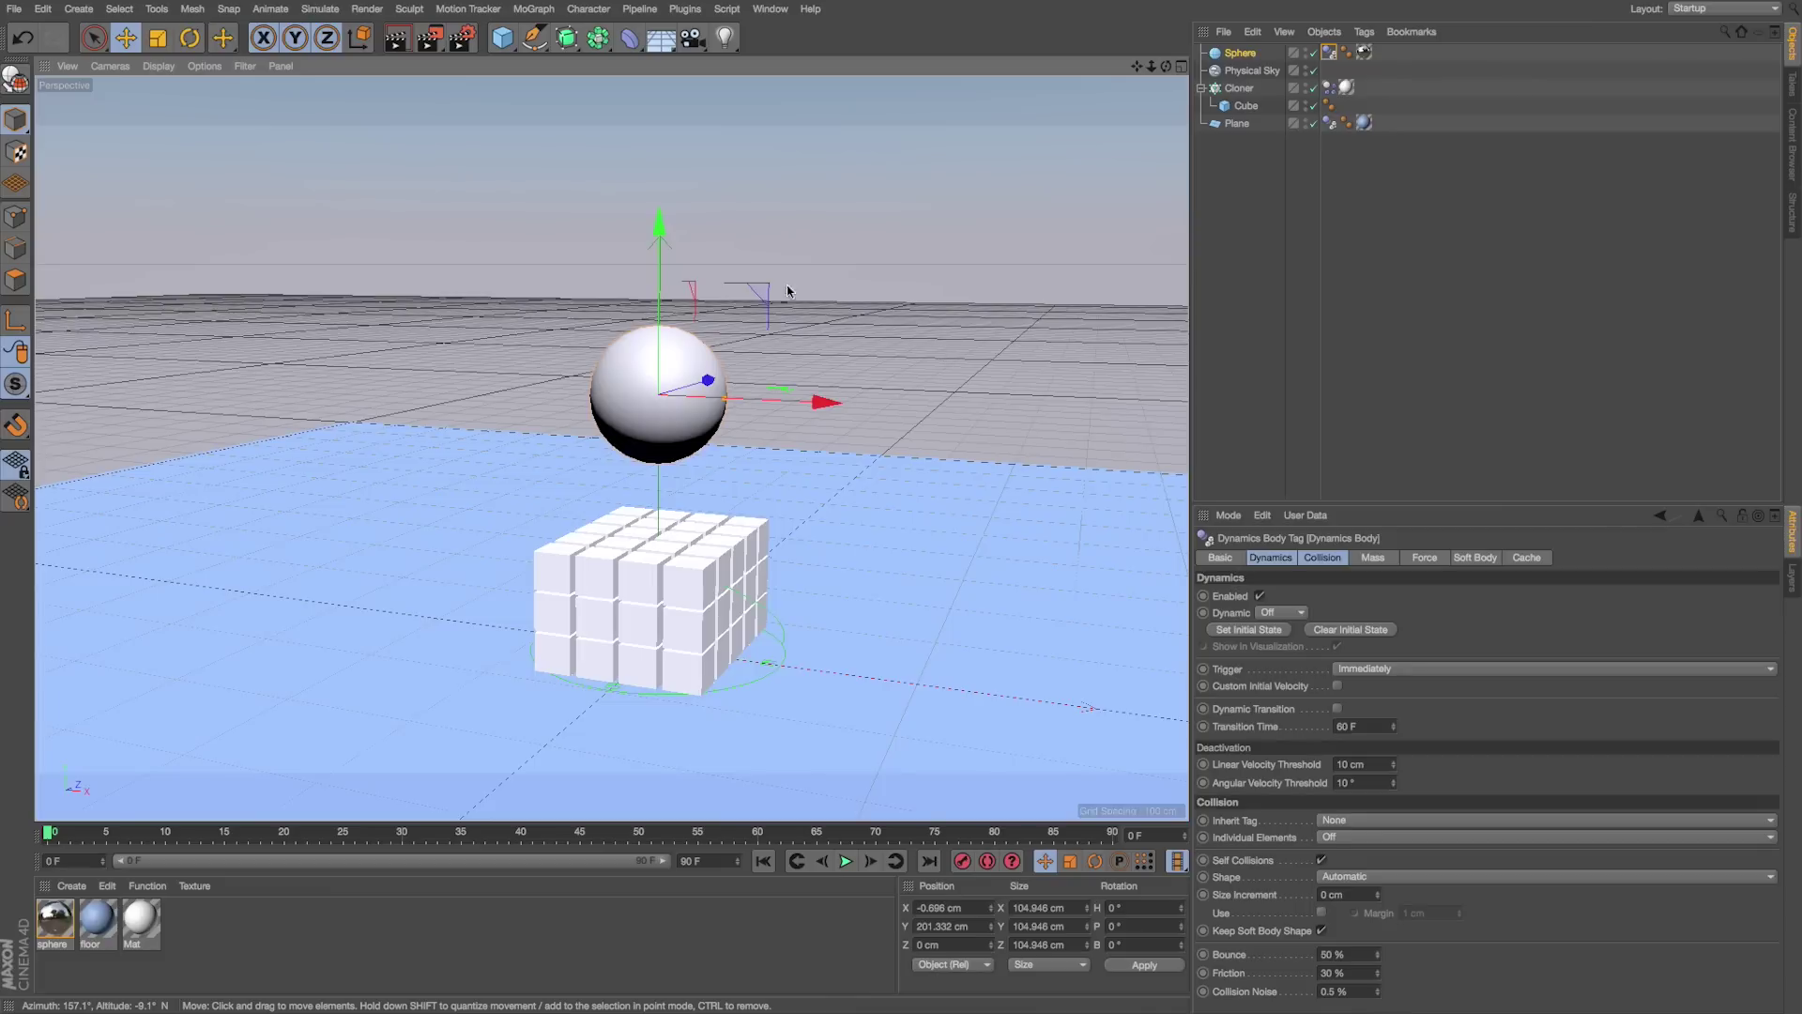
Step: Raise the sphere above the cube stack to about 246 cm in Y and briefly preview it with the interactive render region
{"action": "left_click_drag", "start_coordinate": [663, 251], "coordinate": [747, 197]}
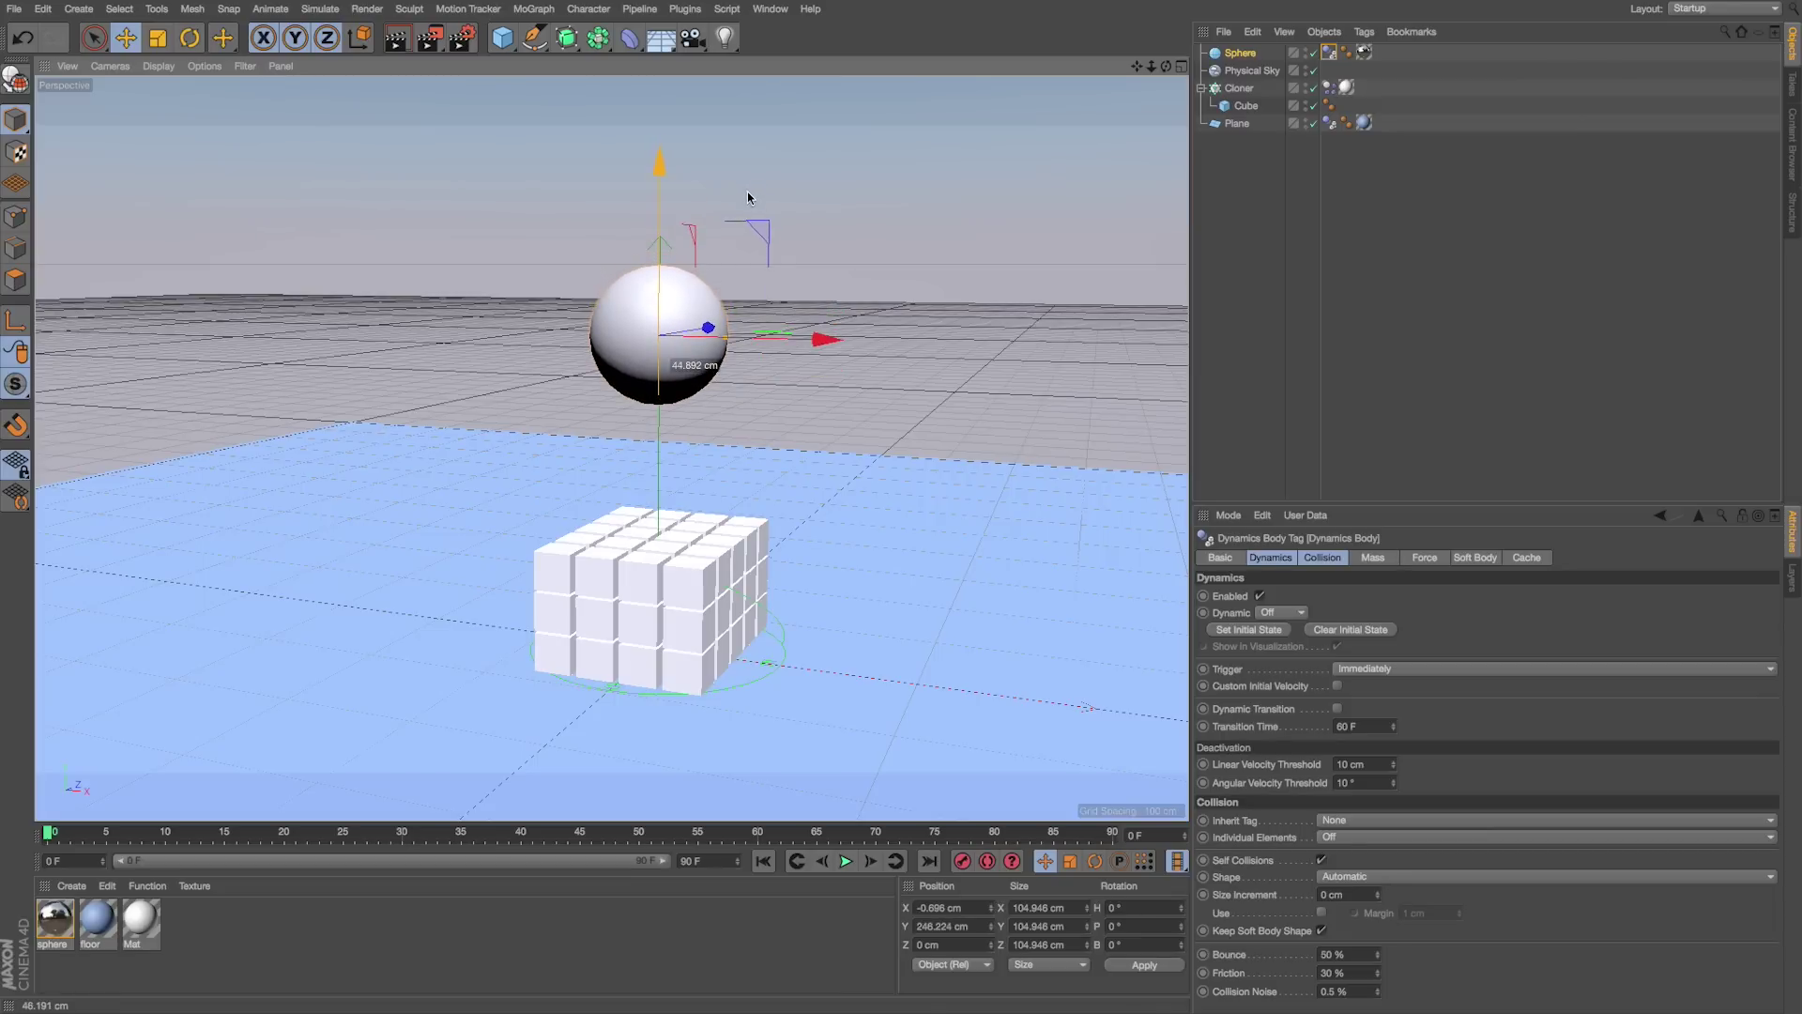
{"action": "key", "text": "alt+r"}
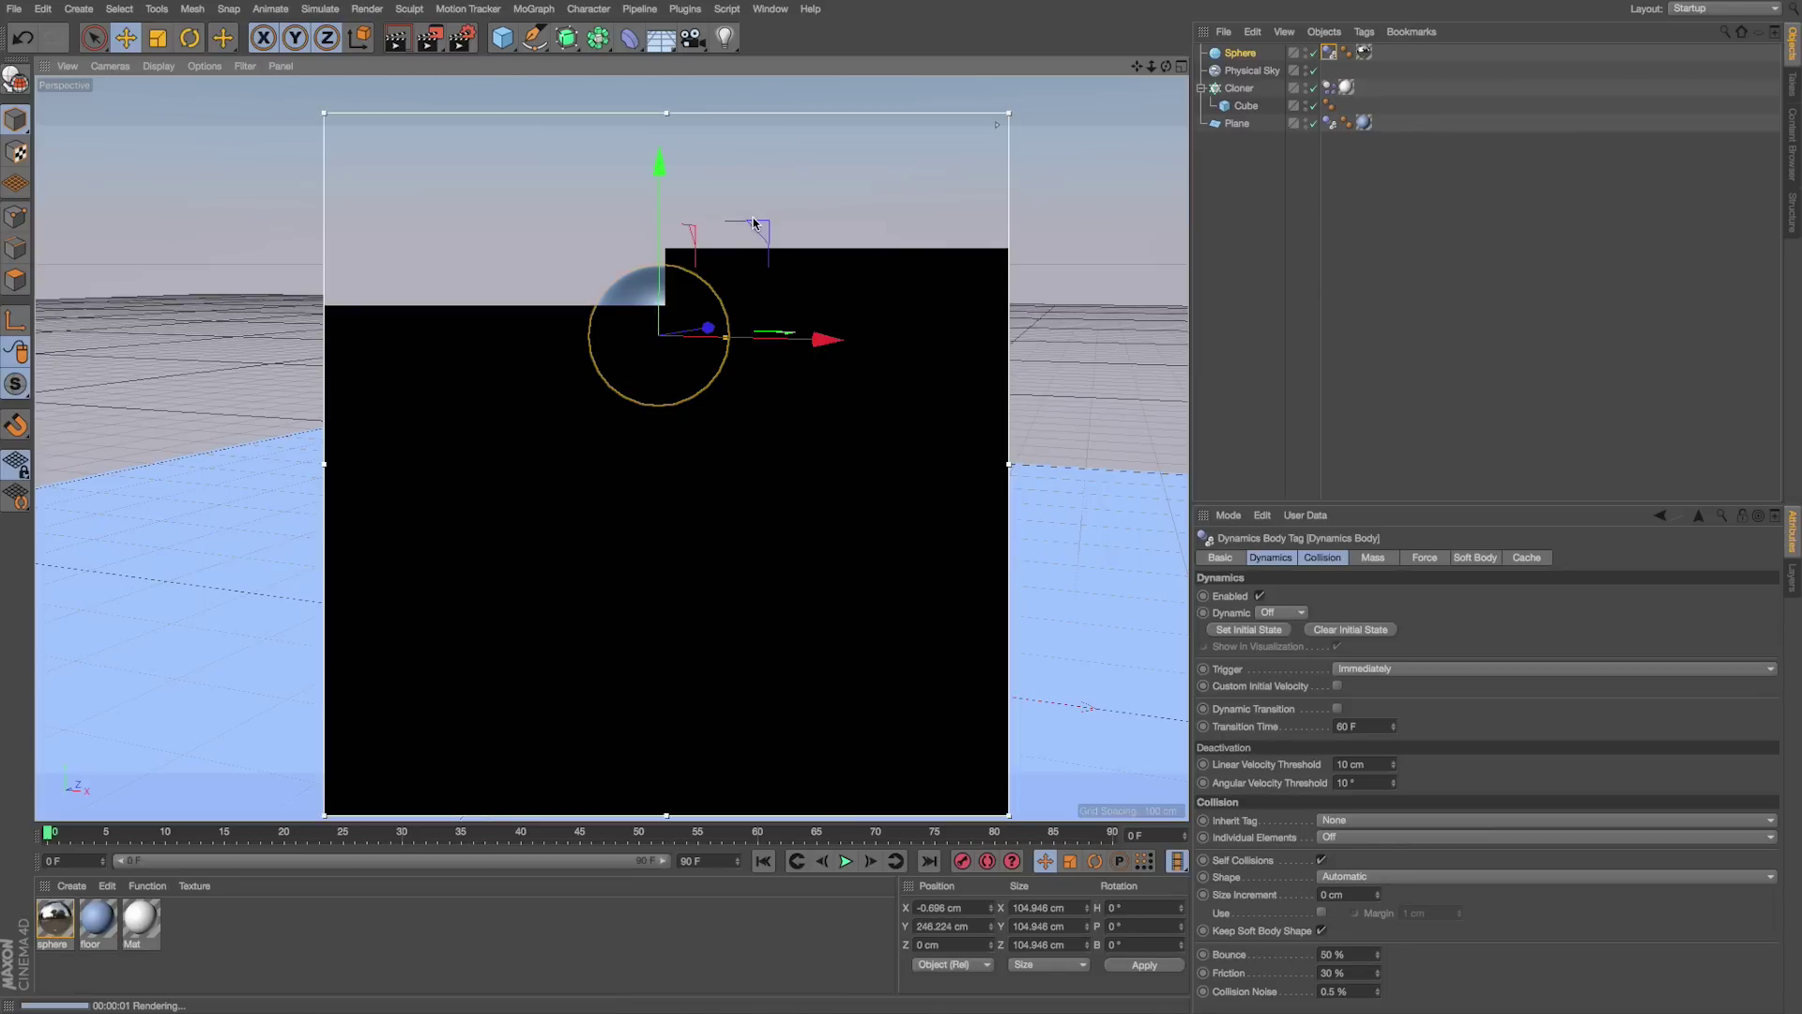
{"action": "key", "text": "alt+r"}
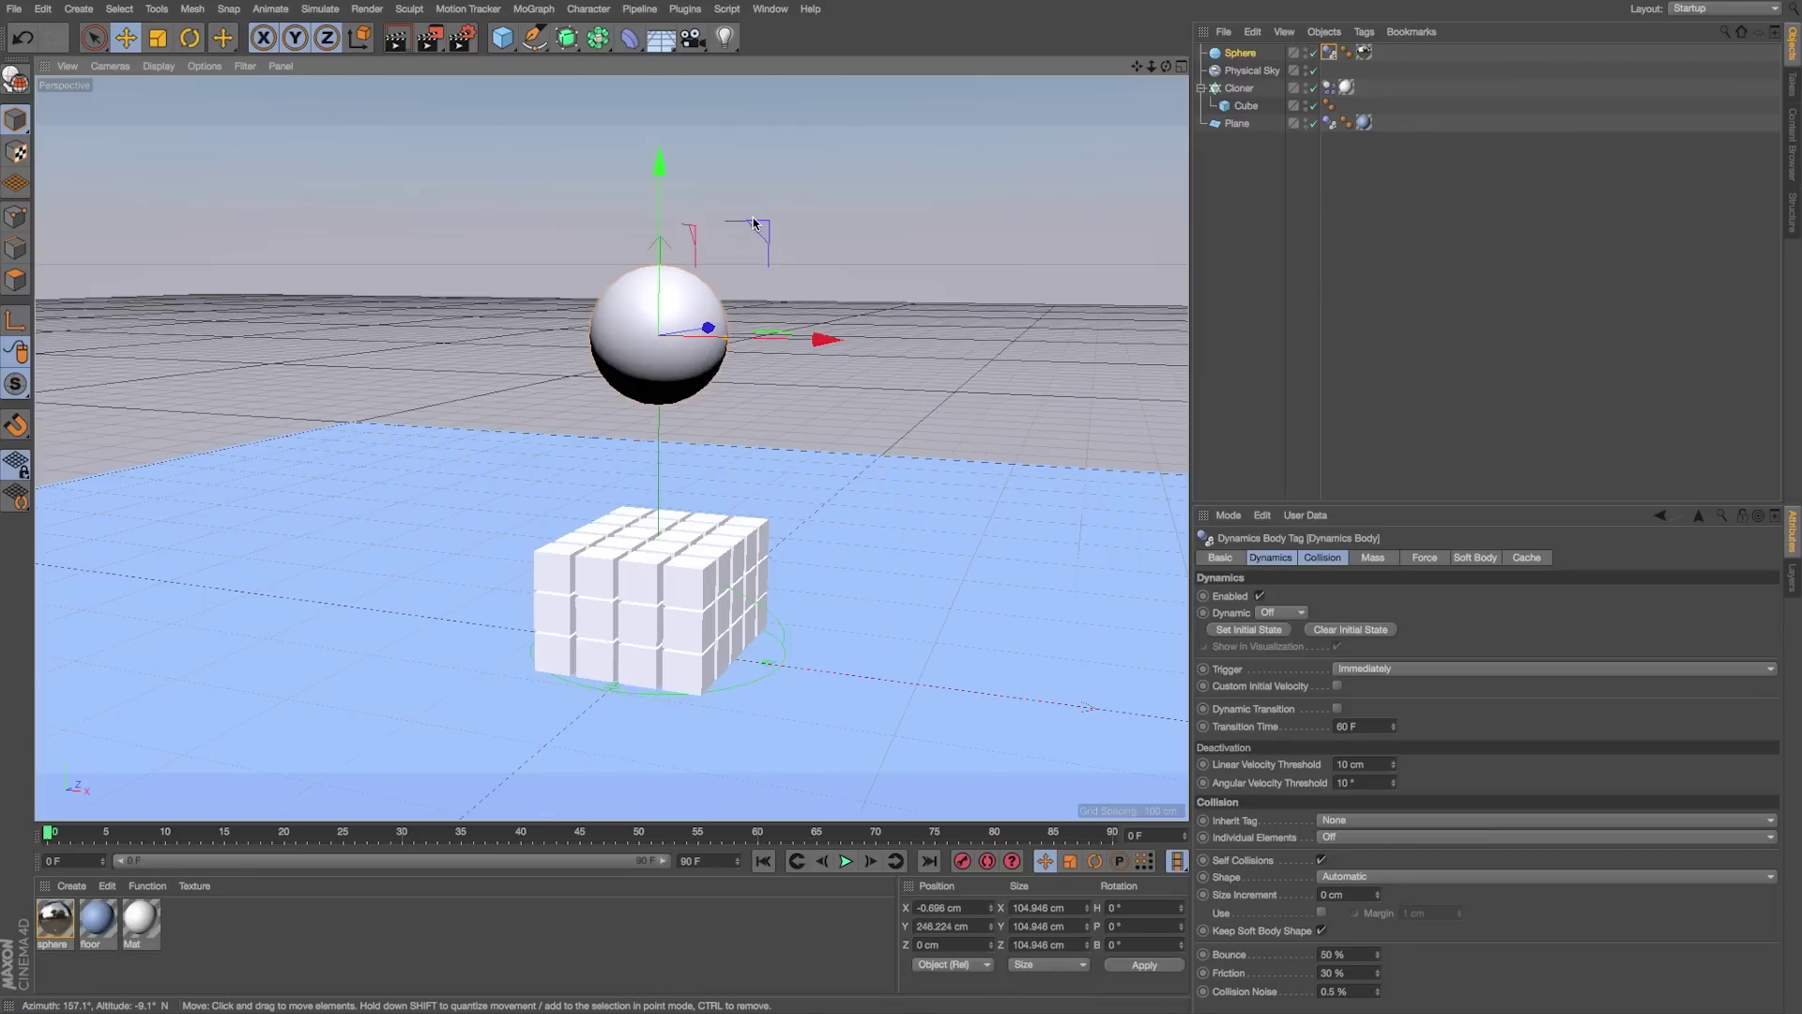
Step: Create a new take and turn on Auto Take mode so the scene objects can be edited in it
{"action": "left_click", "coordinate": [1793, 83]}
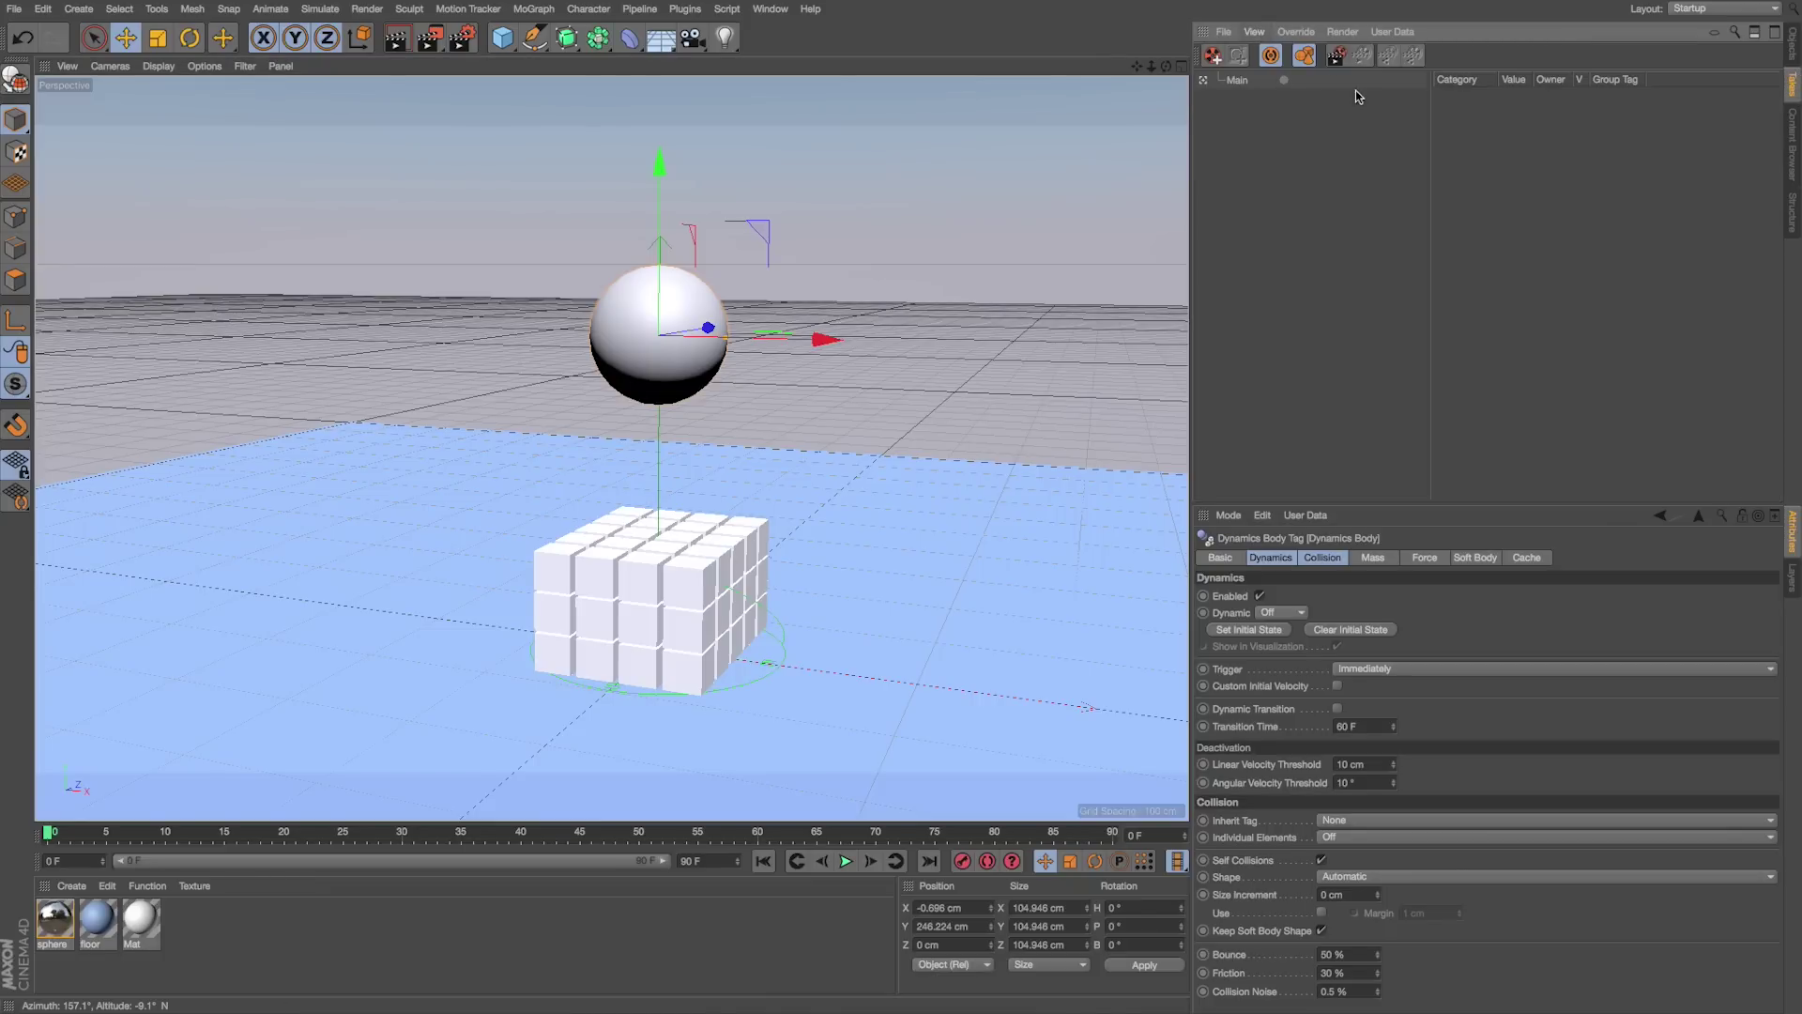
{"action": "left_click", "coordinate": [1213, 57]}
{"action": "left_click", "coordinate": [1794, 42]}
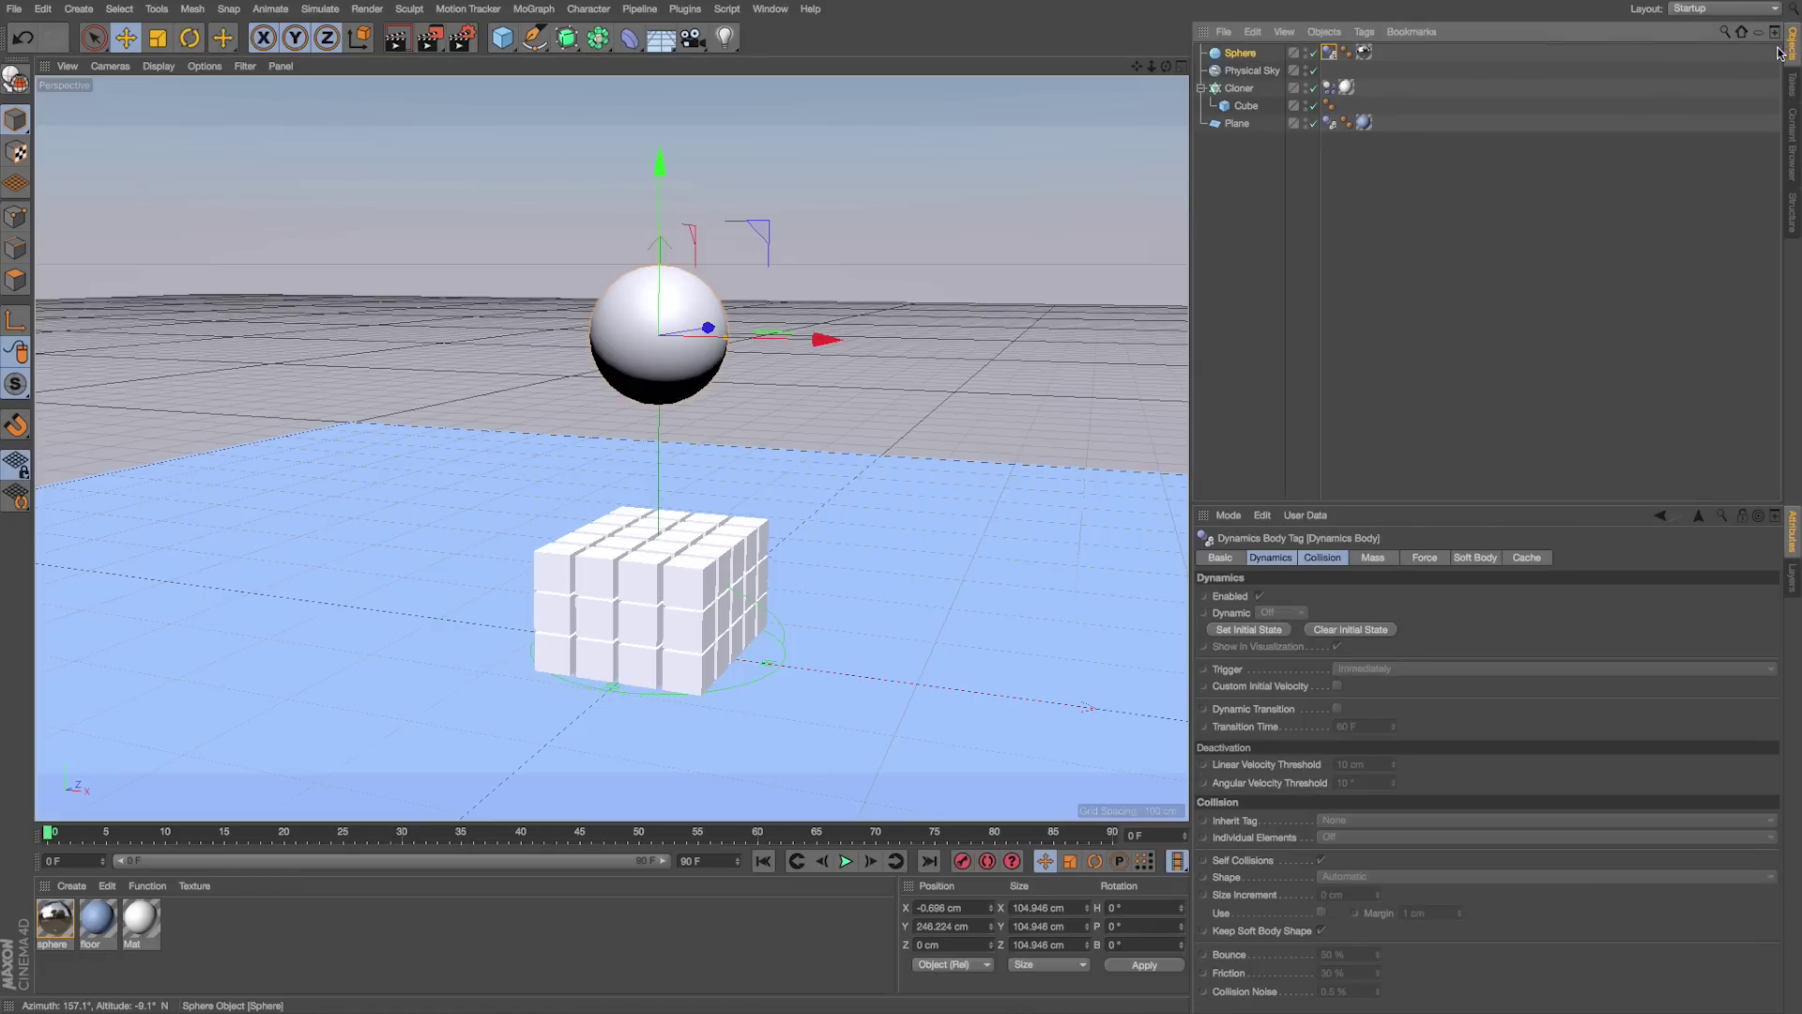
{"action": "left_click", "coordinate": [1251, 71]}
{"action": "left_click", "coordinate": [1239, 87]}
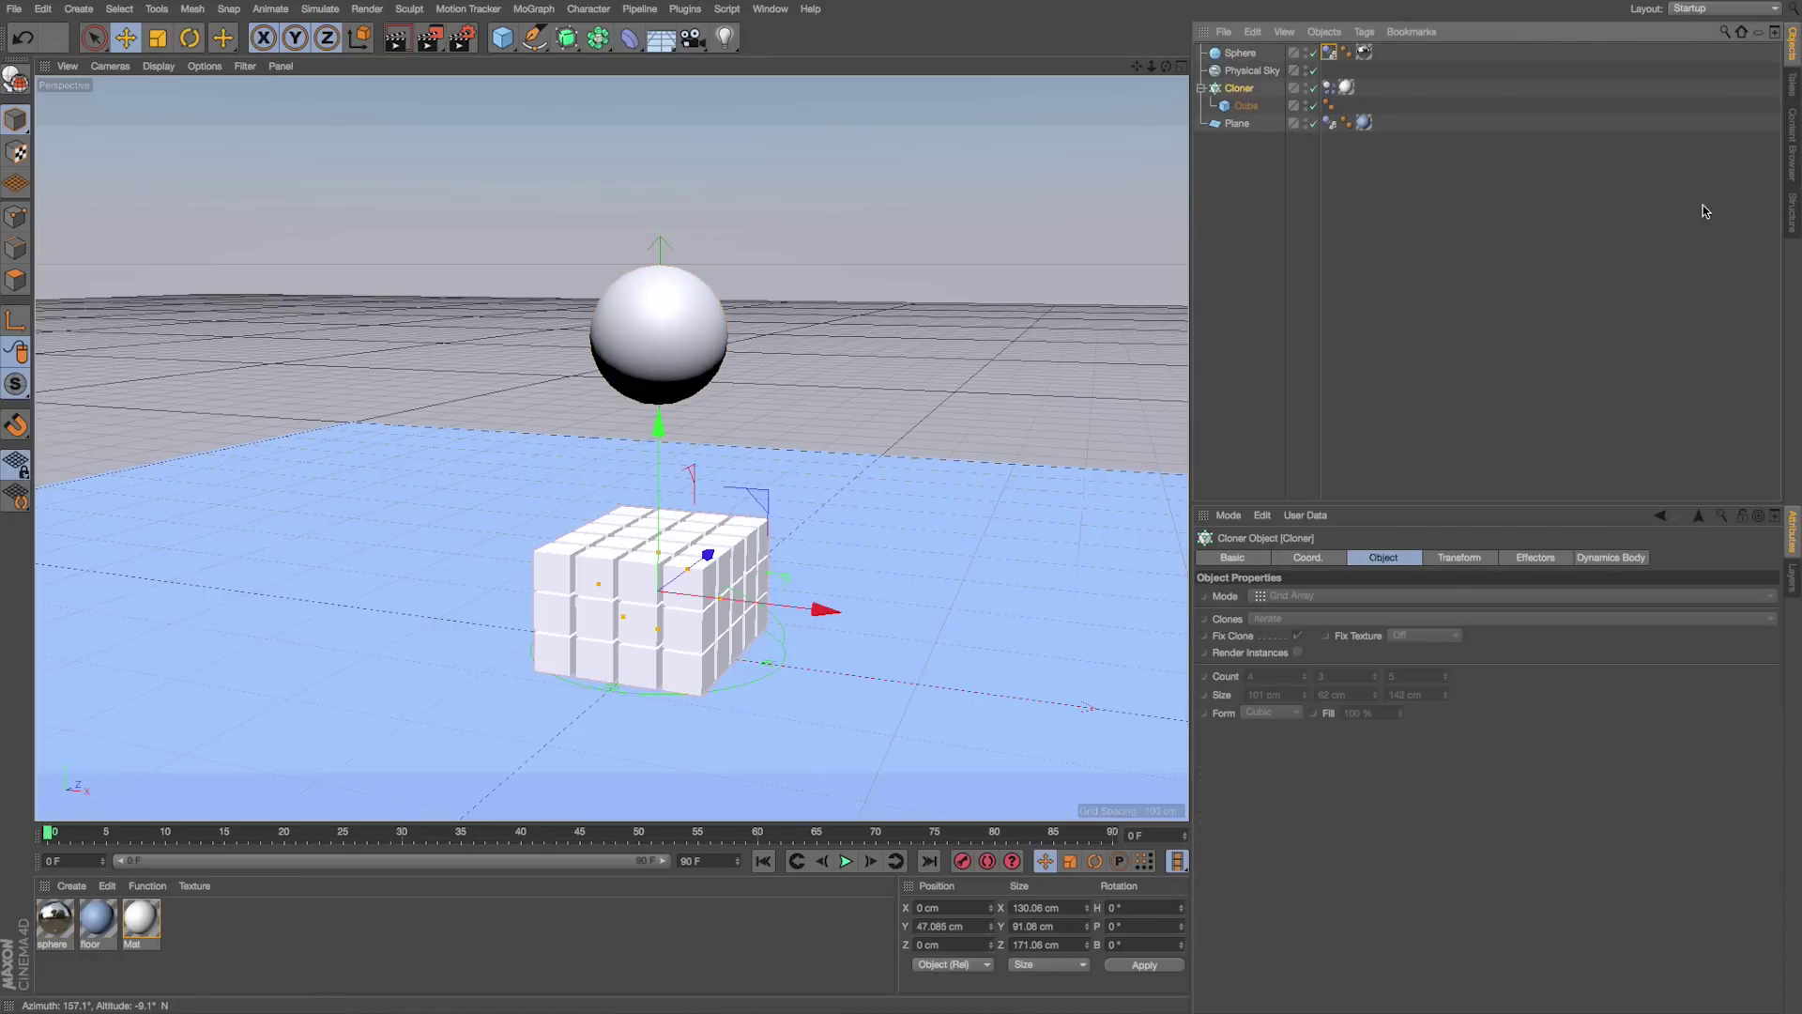
{"action": "left_click", "coordinate": [1794, 82]}
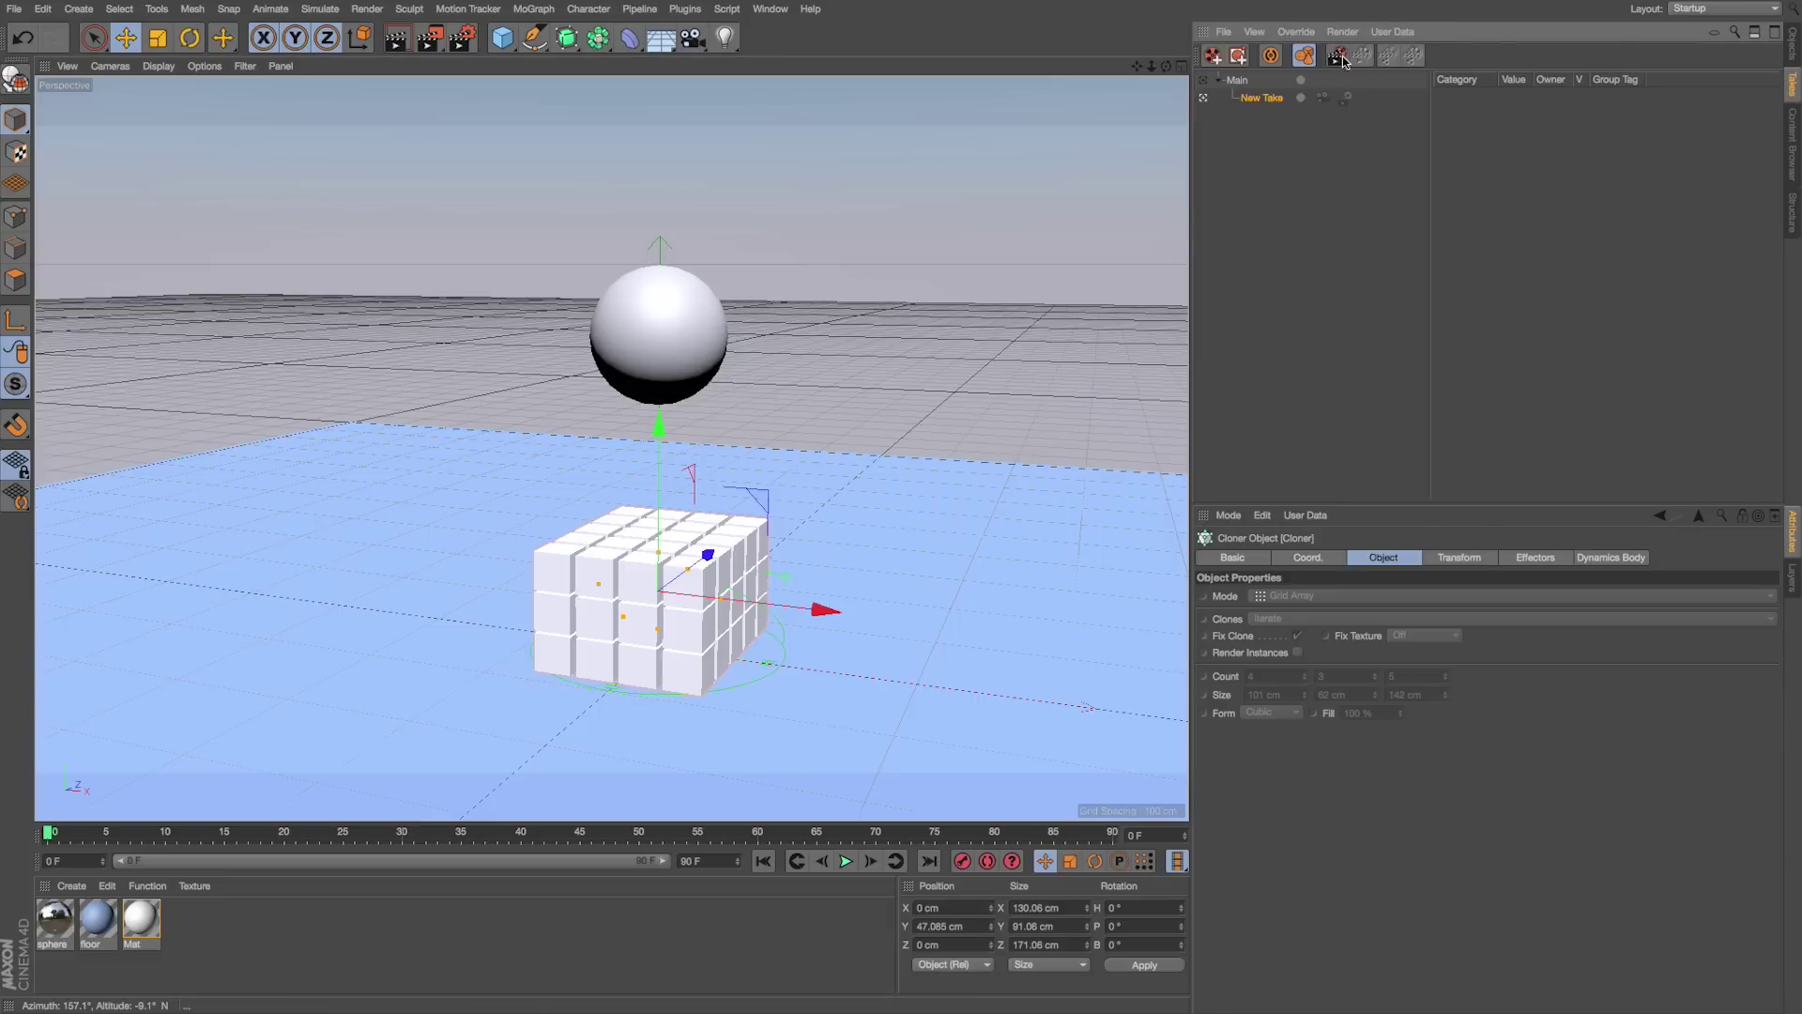
{"action": "left_click", "coordinate": [1272, 57]}
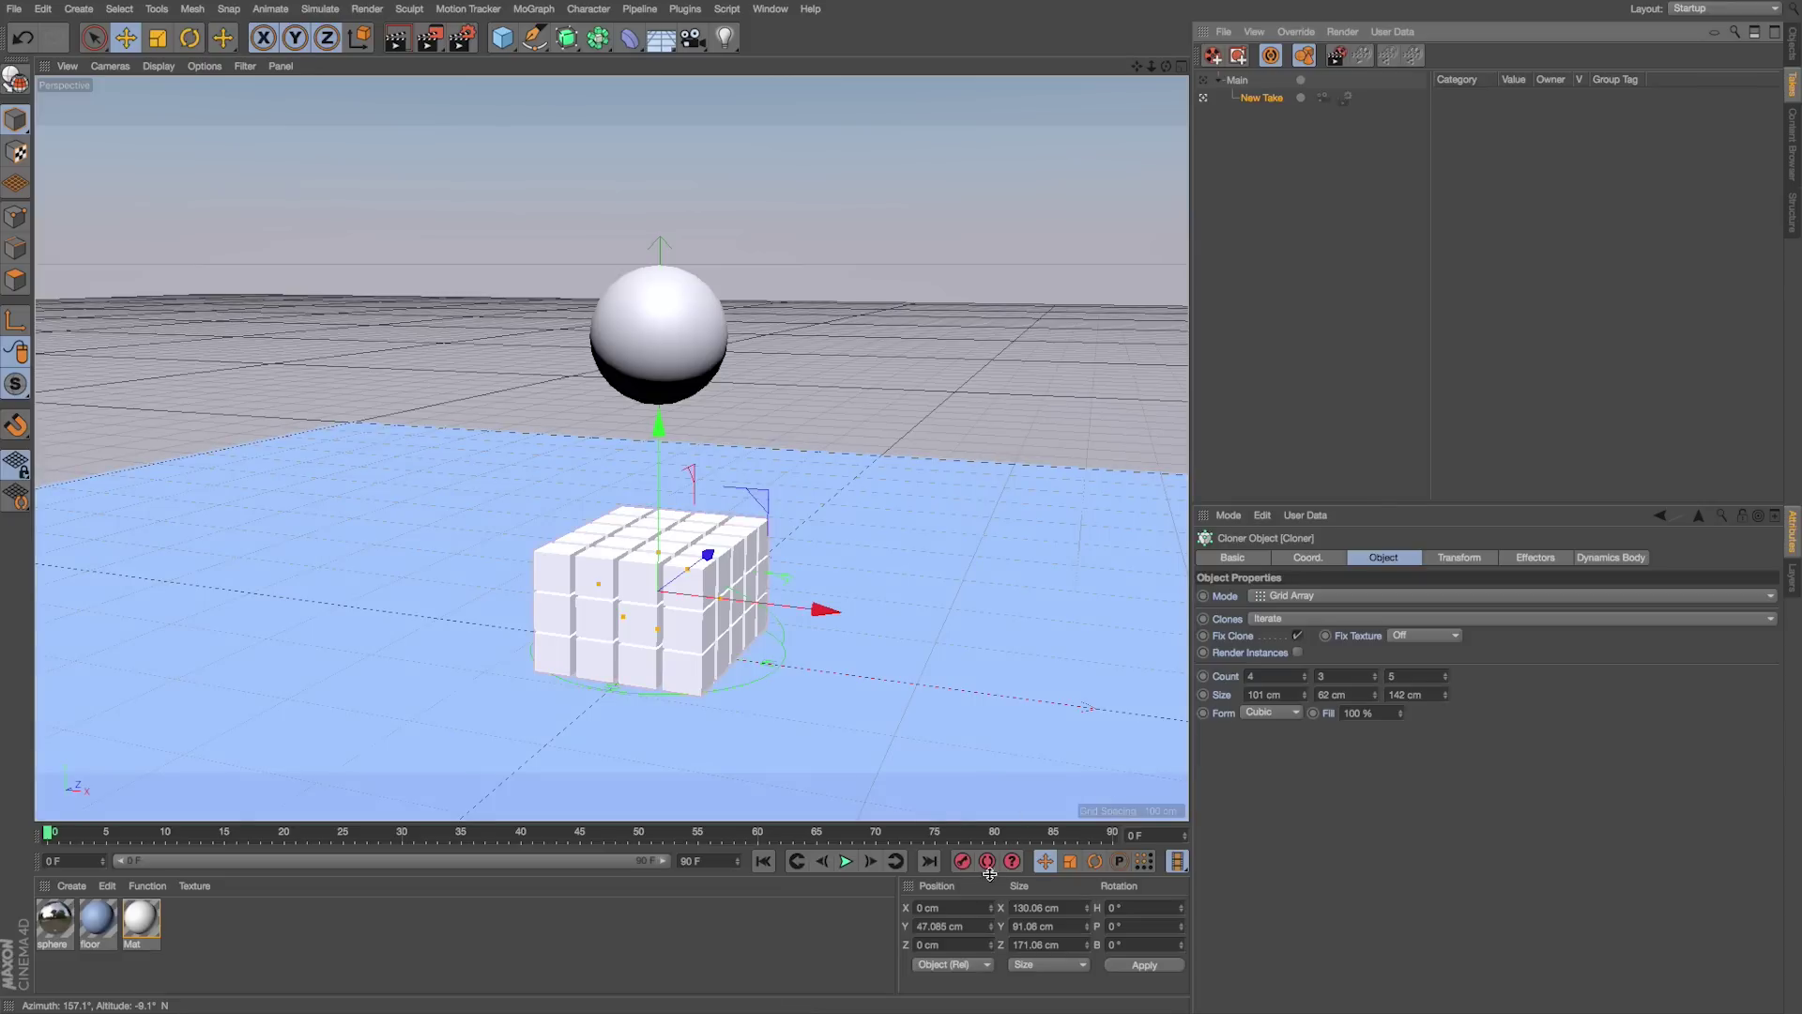
Step: Select the sphere and record a position keyframe for it at frame 0
{"action": "left_click", "coordinate": [1793, 42]}
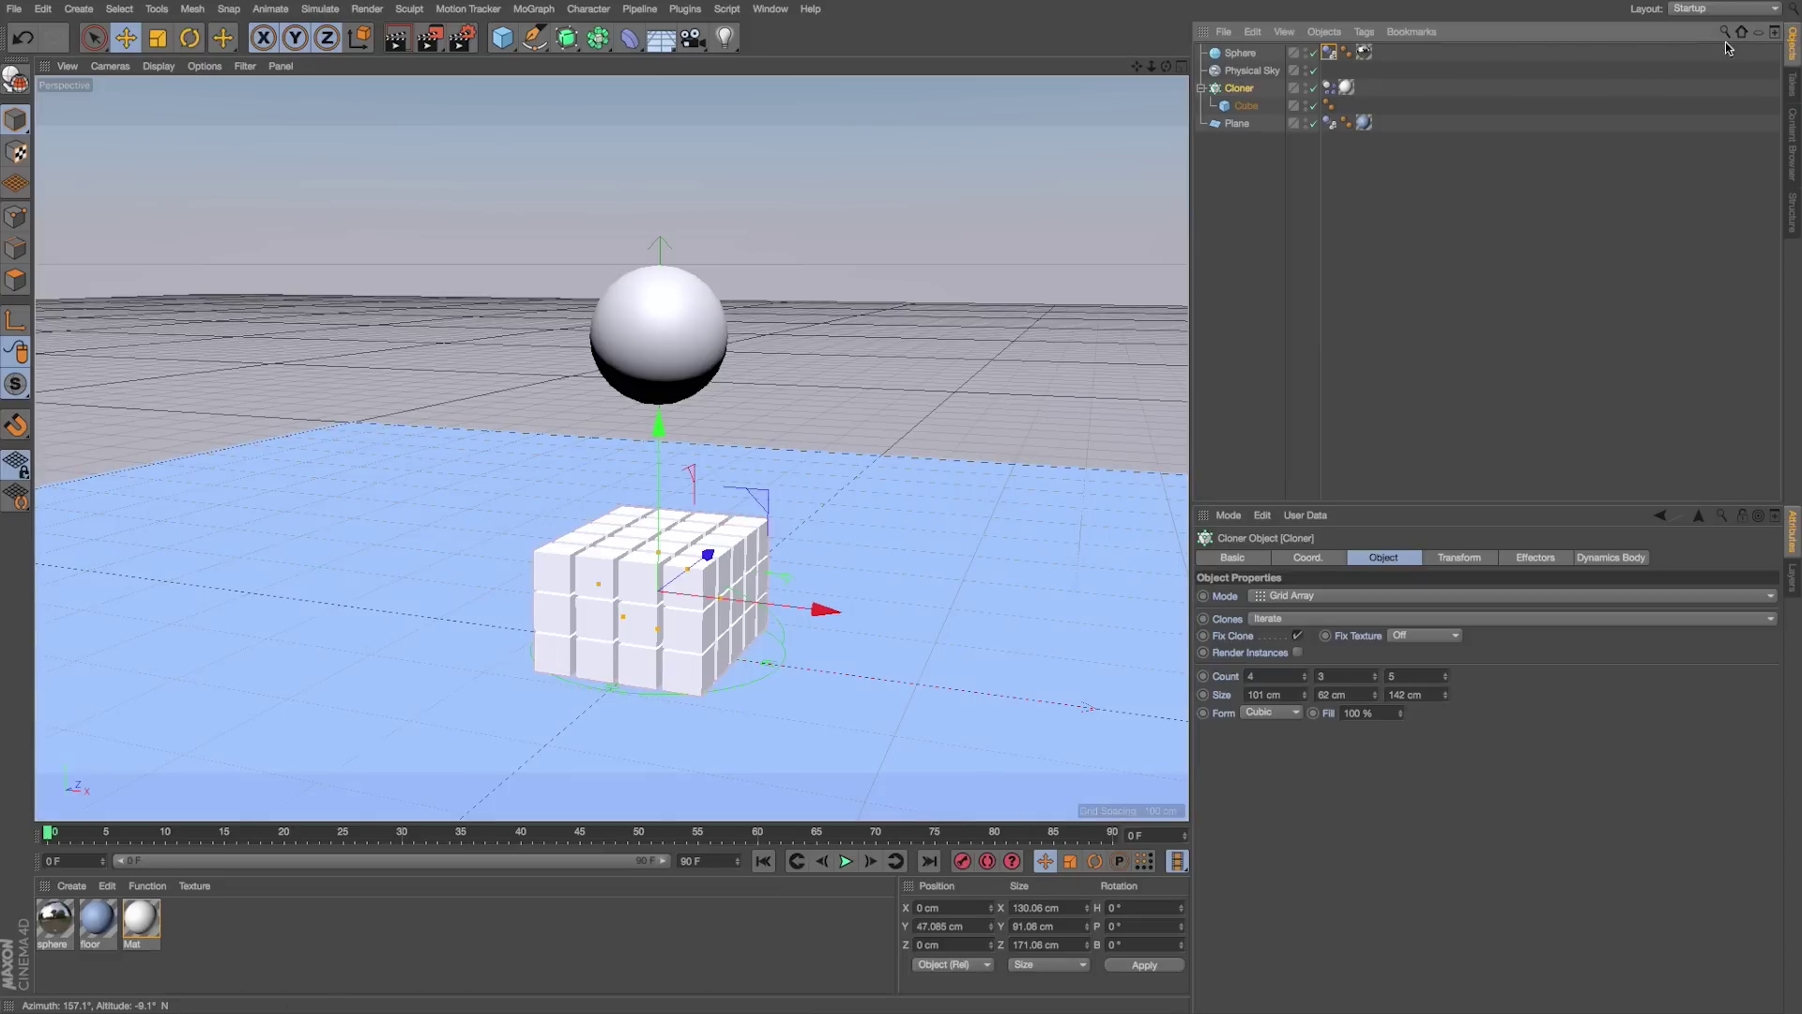
{"action": "left_click", "coordinate": [1240, 54]}
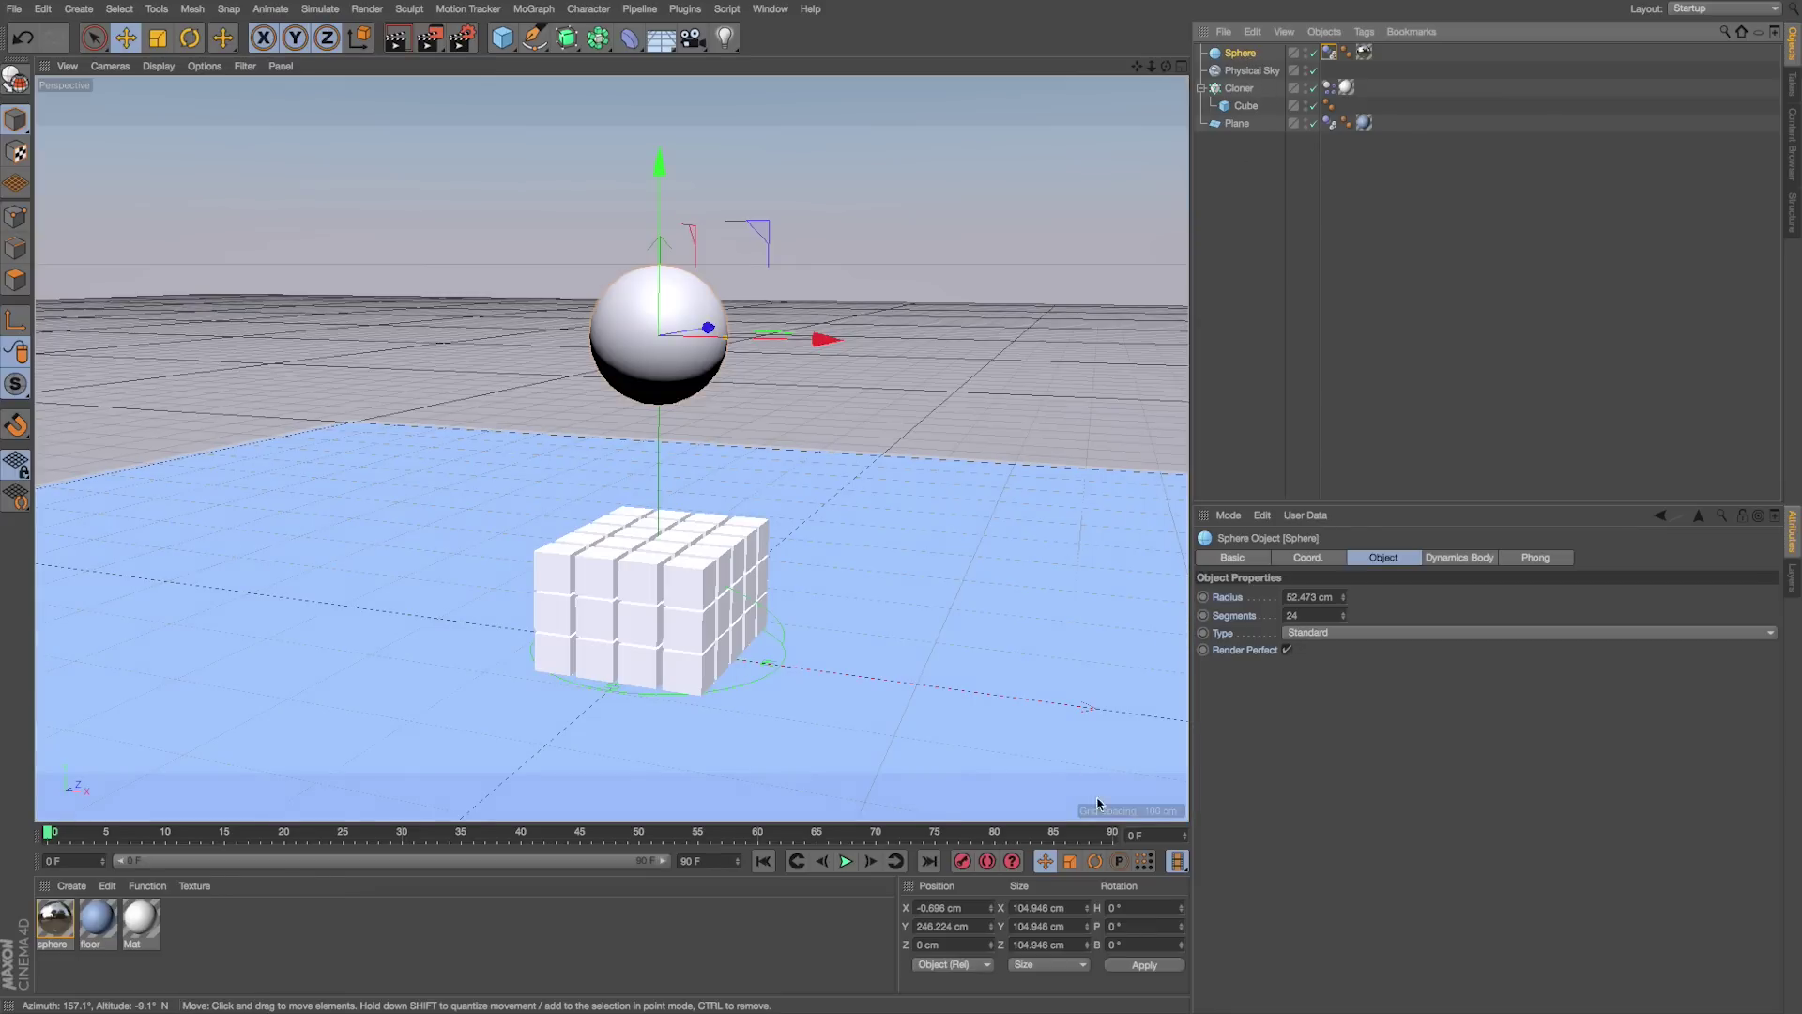
{"action": "left_click", "coordinate": [1074, 867]}
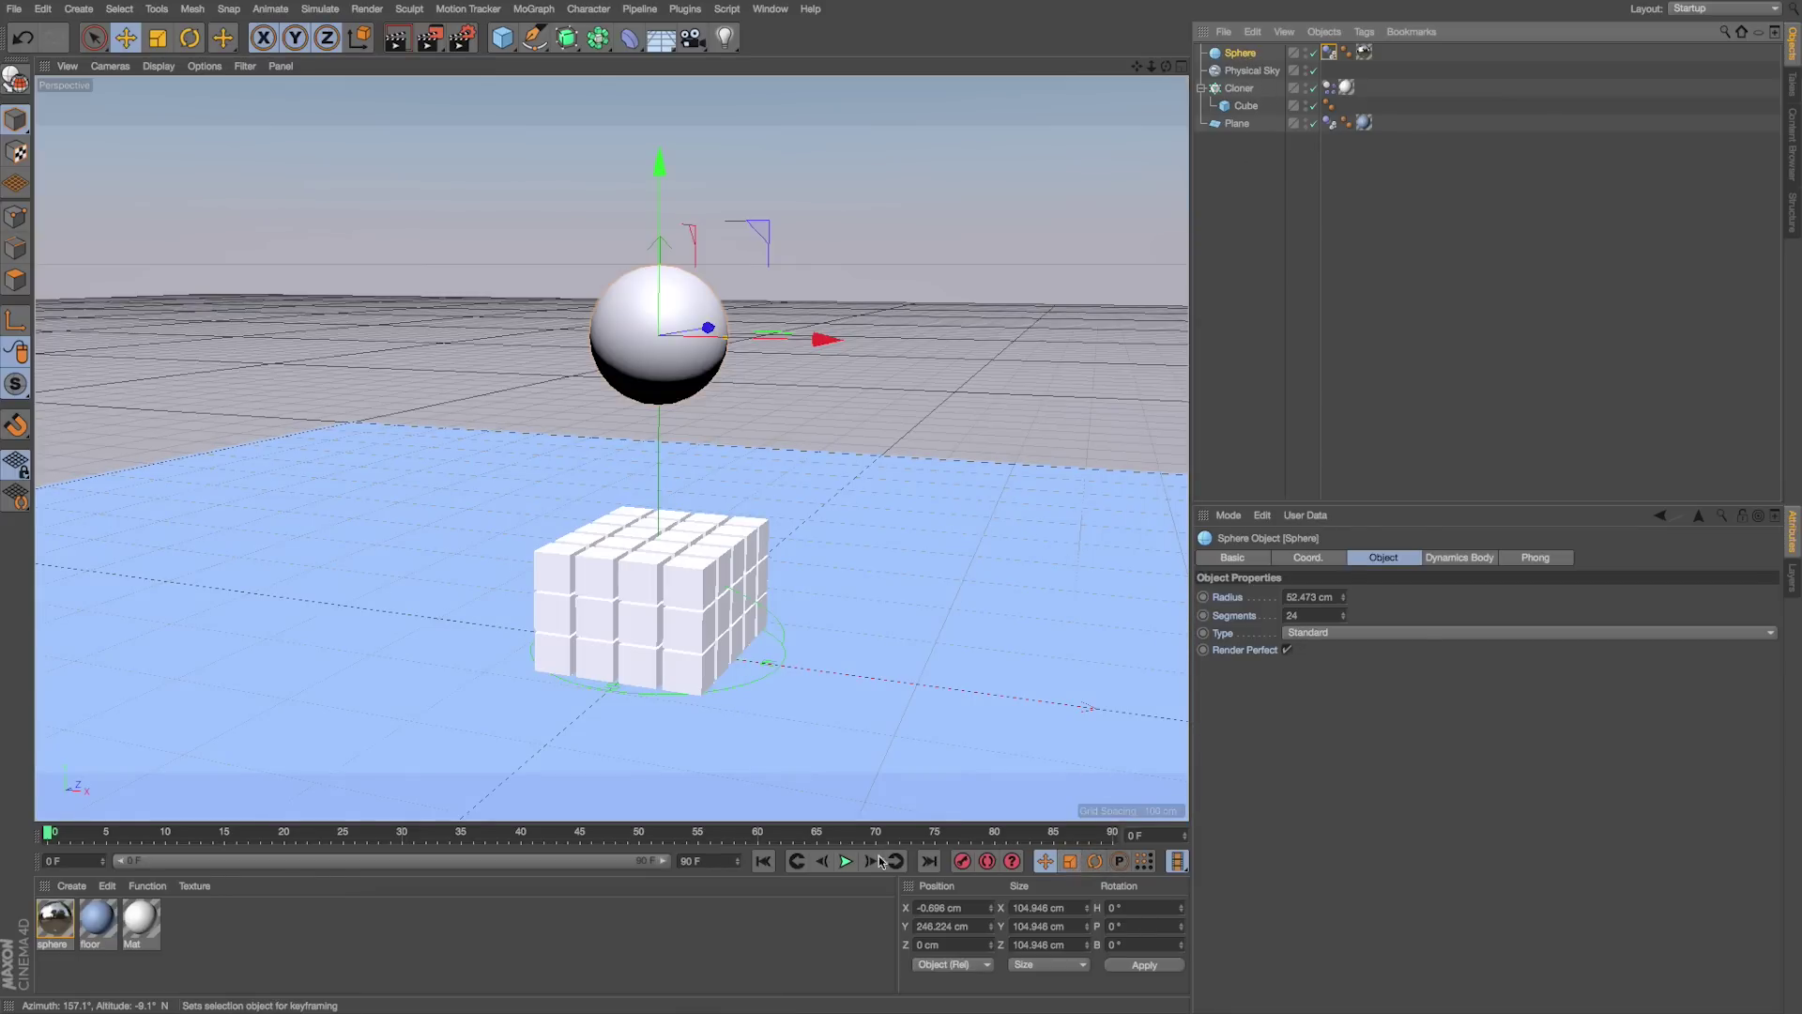
{"action": "left_click", "coordinate": [964, 865]}
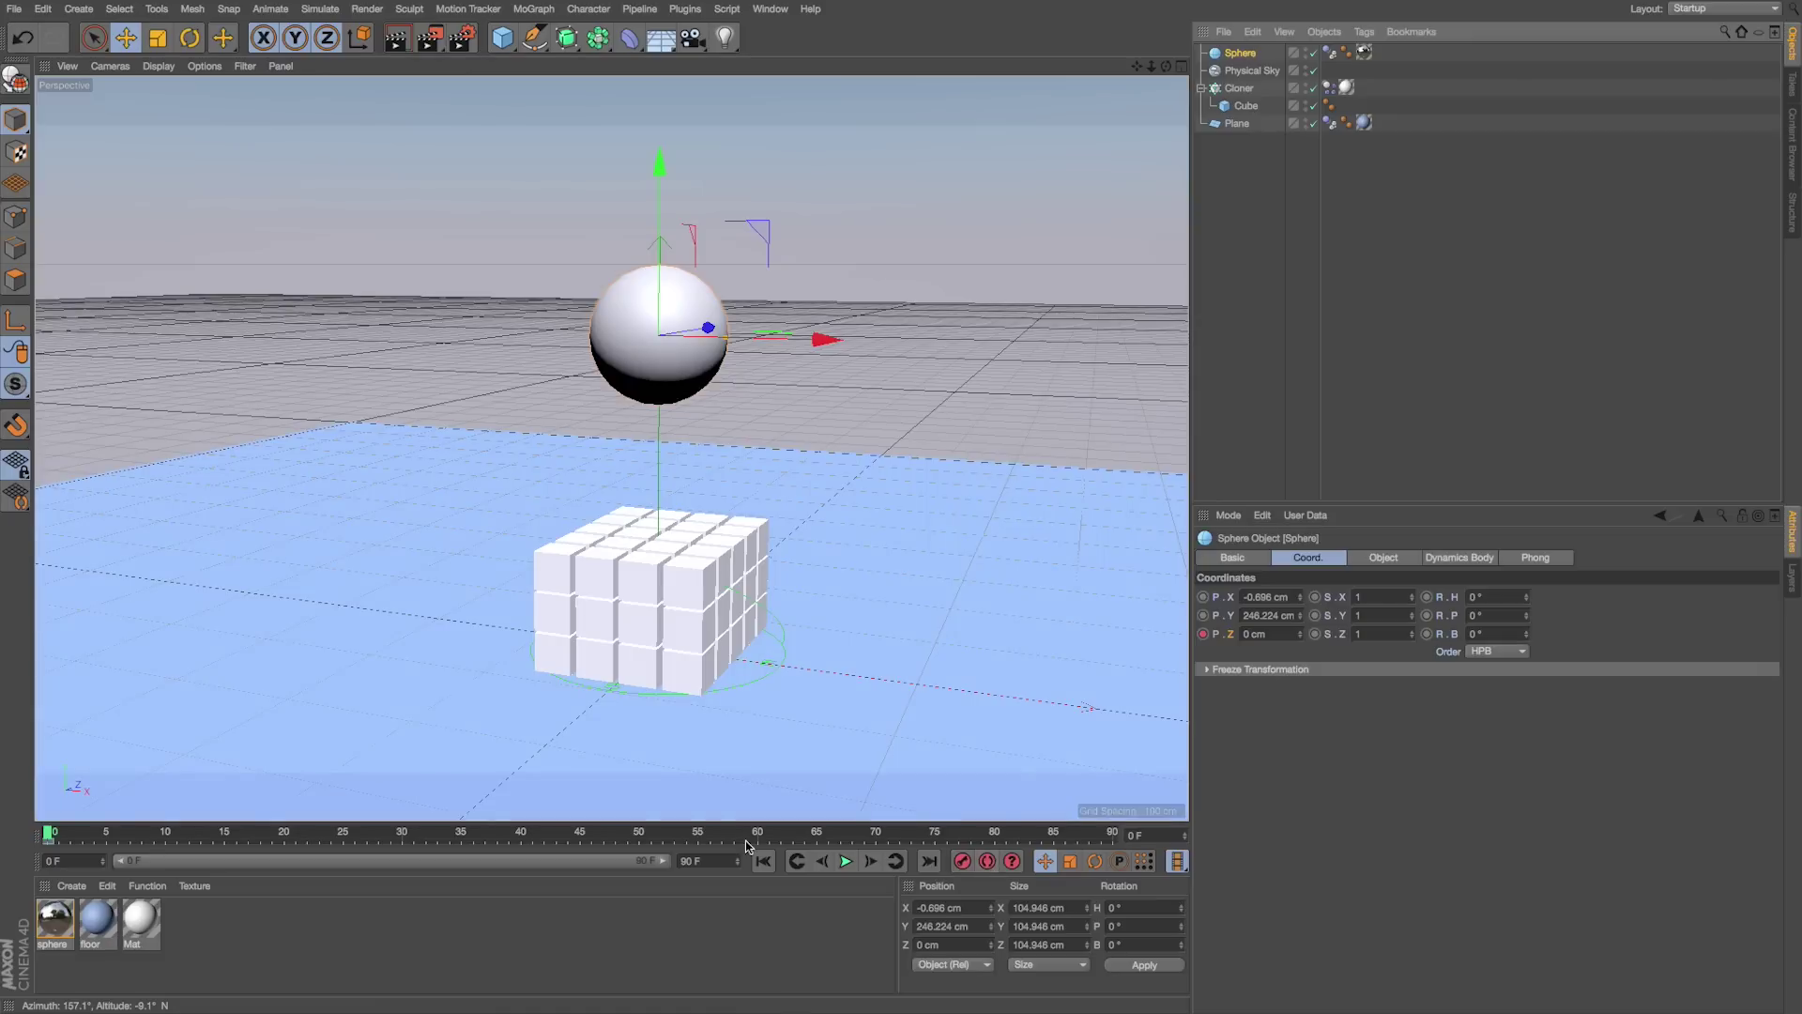
Step: At frame 15, move the sphere down into the cube stack to about X 23.9 cm, Y 94.3 cm, keyframe it, and return to frame 0
{"action": "left_click", "coordinate": [225, 834]}
{"action": "left_click_drag", "start_coordinate": [660, 167], "coordinate": [660, 364]}
{"action": "left_click_drag", "start_coordinate": [782, 546], "coordinate": [814, 548]}
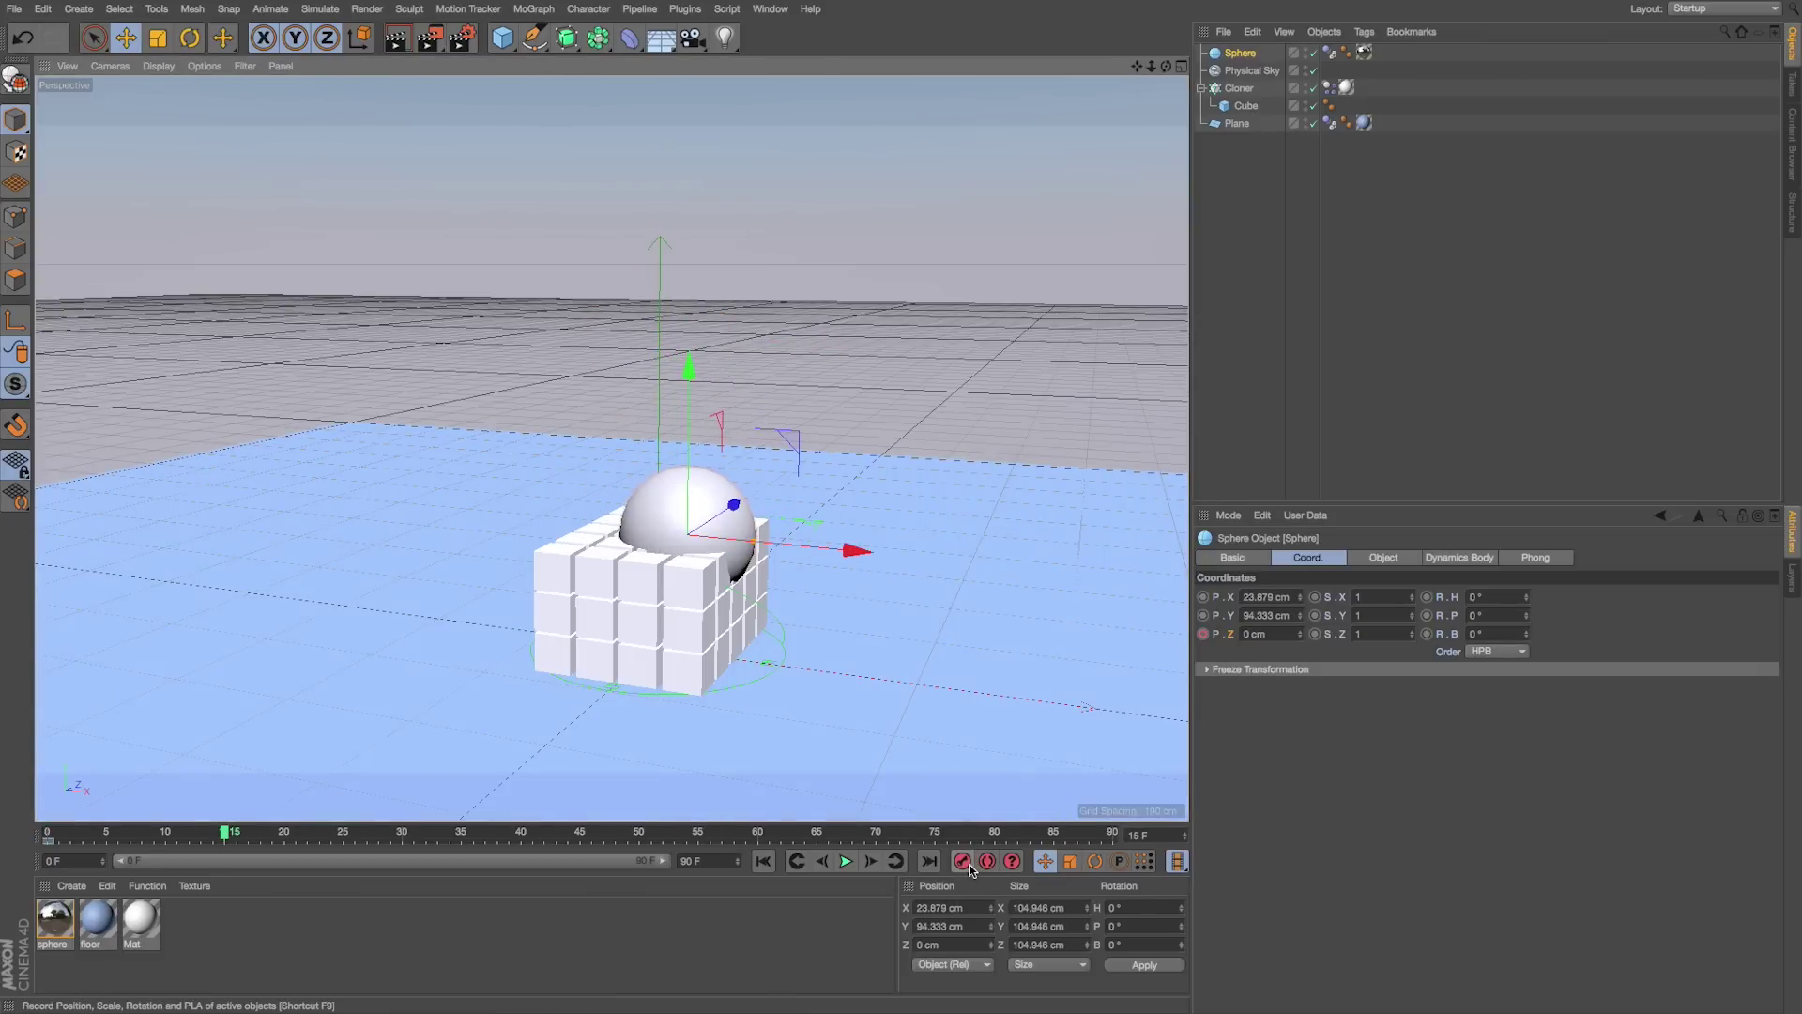
{"action": "left_click_drag", "start_coordinate": [226, 833], "coordinate": [48, 835]}
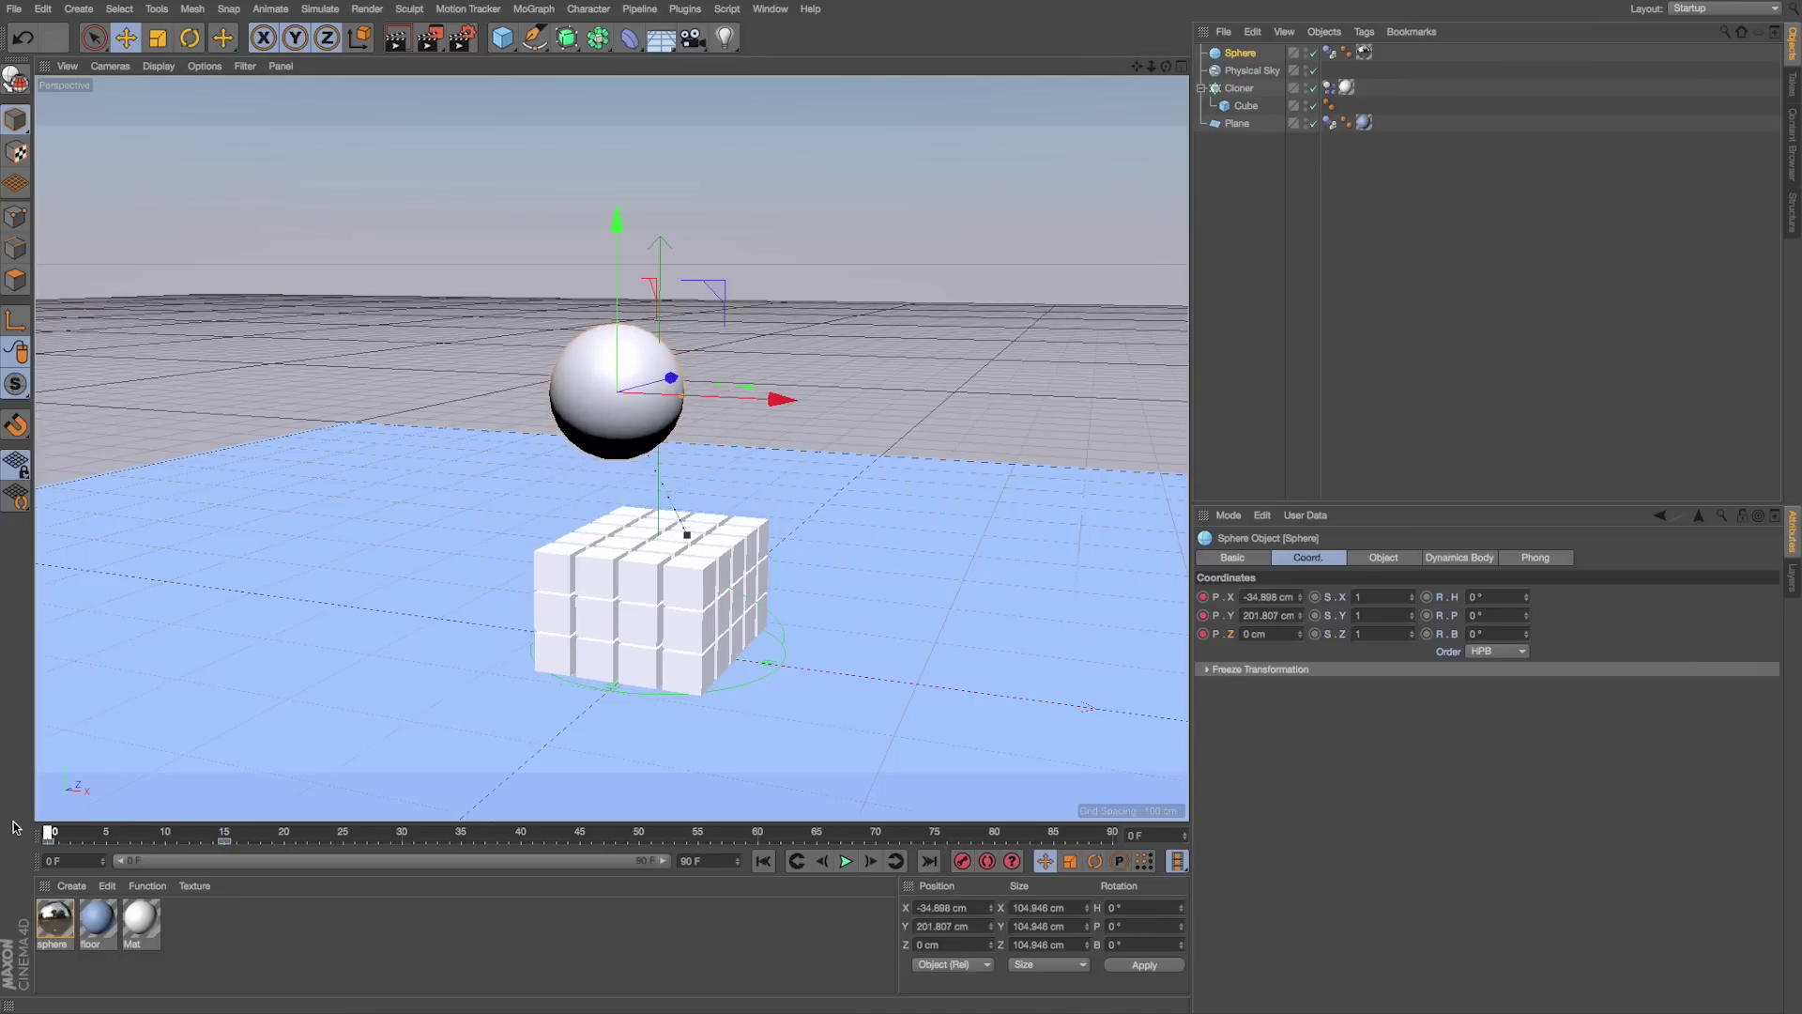
Step: Check the sphere's Dynamics Body tag and play the animation of it hitting the cubes, stopping at frame 19
{"action": "left_click", "coordinate": [1335, 54]}
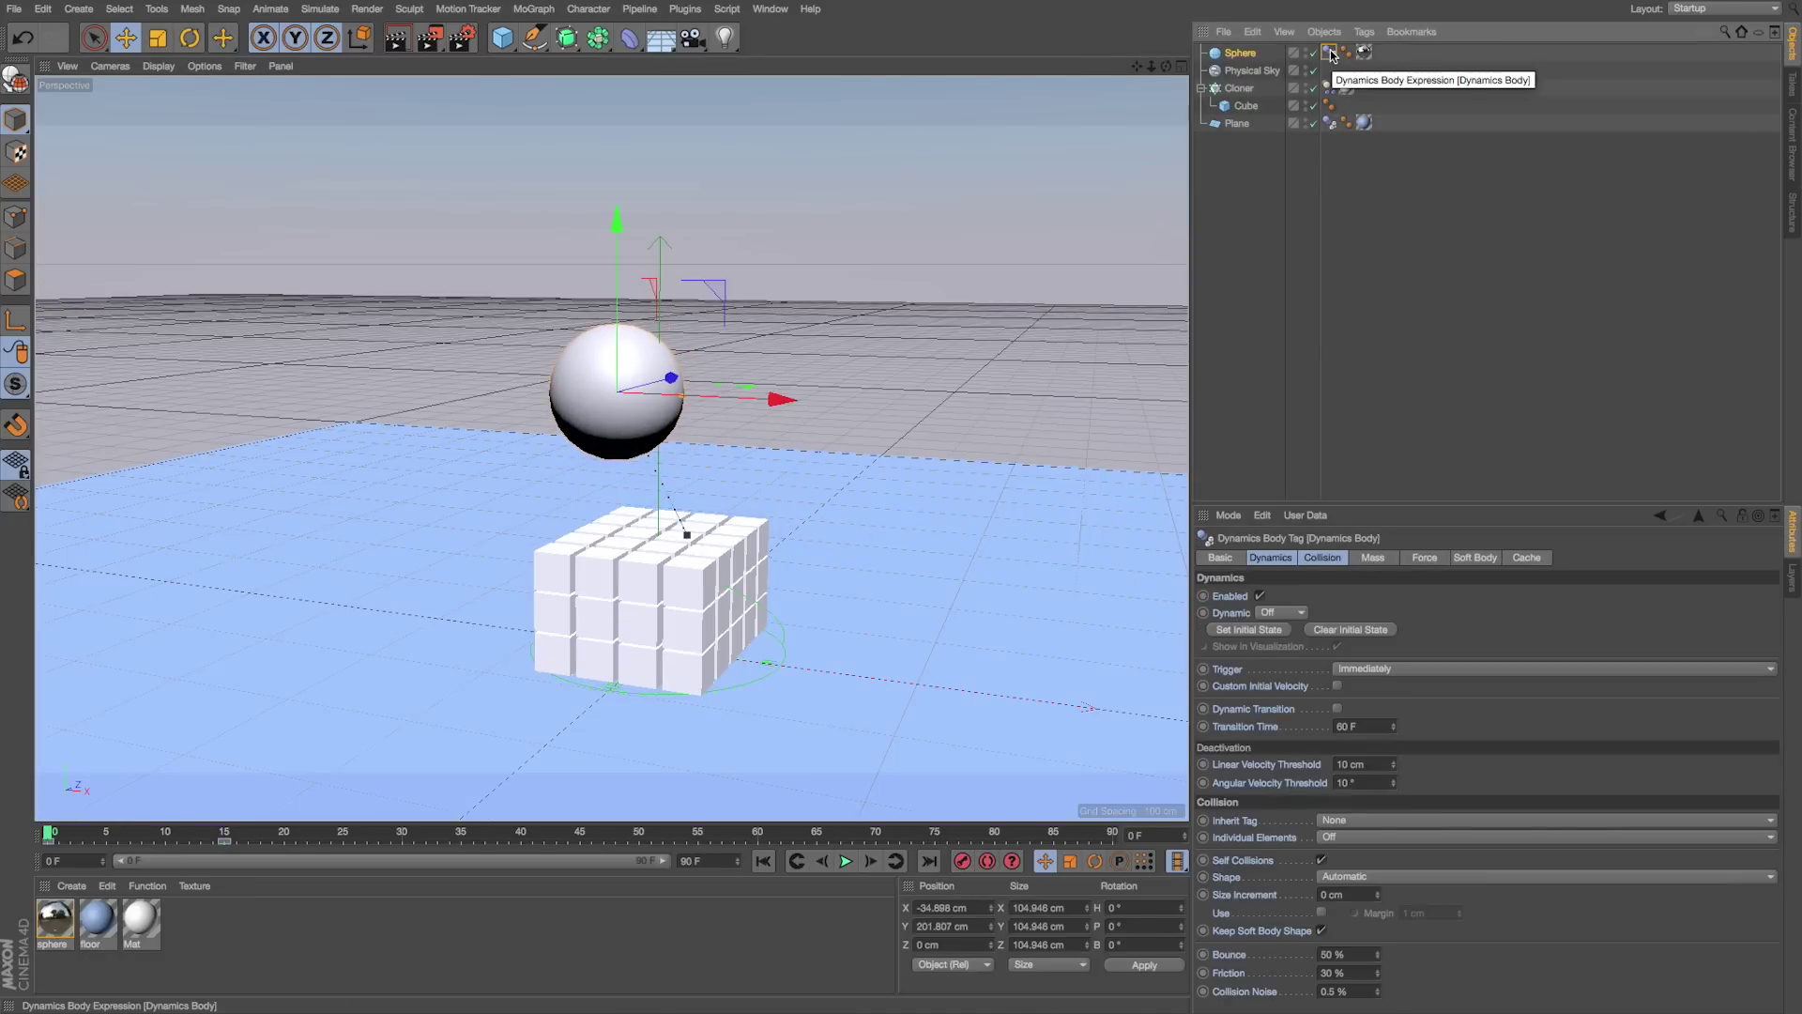
{"action": "left_click", "coordinate": [1233, 56]}
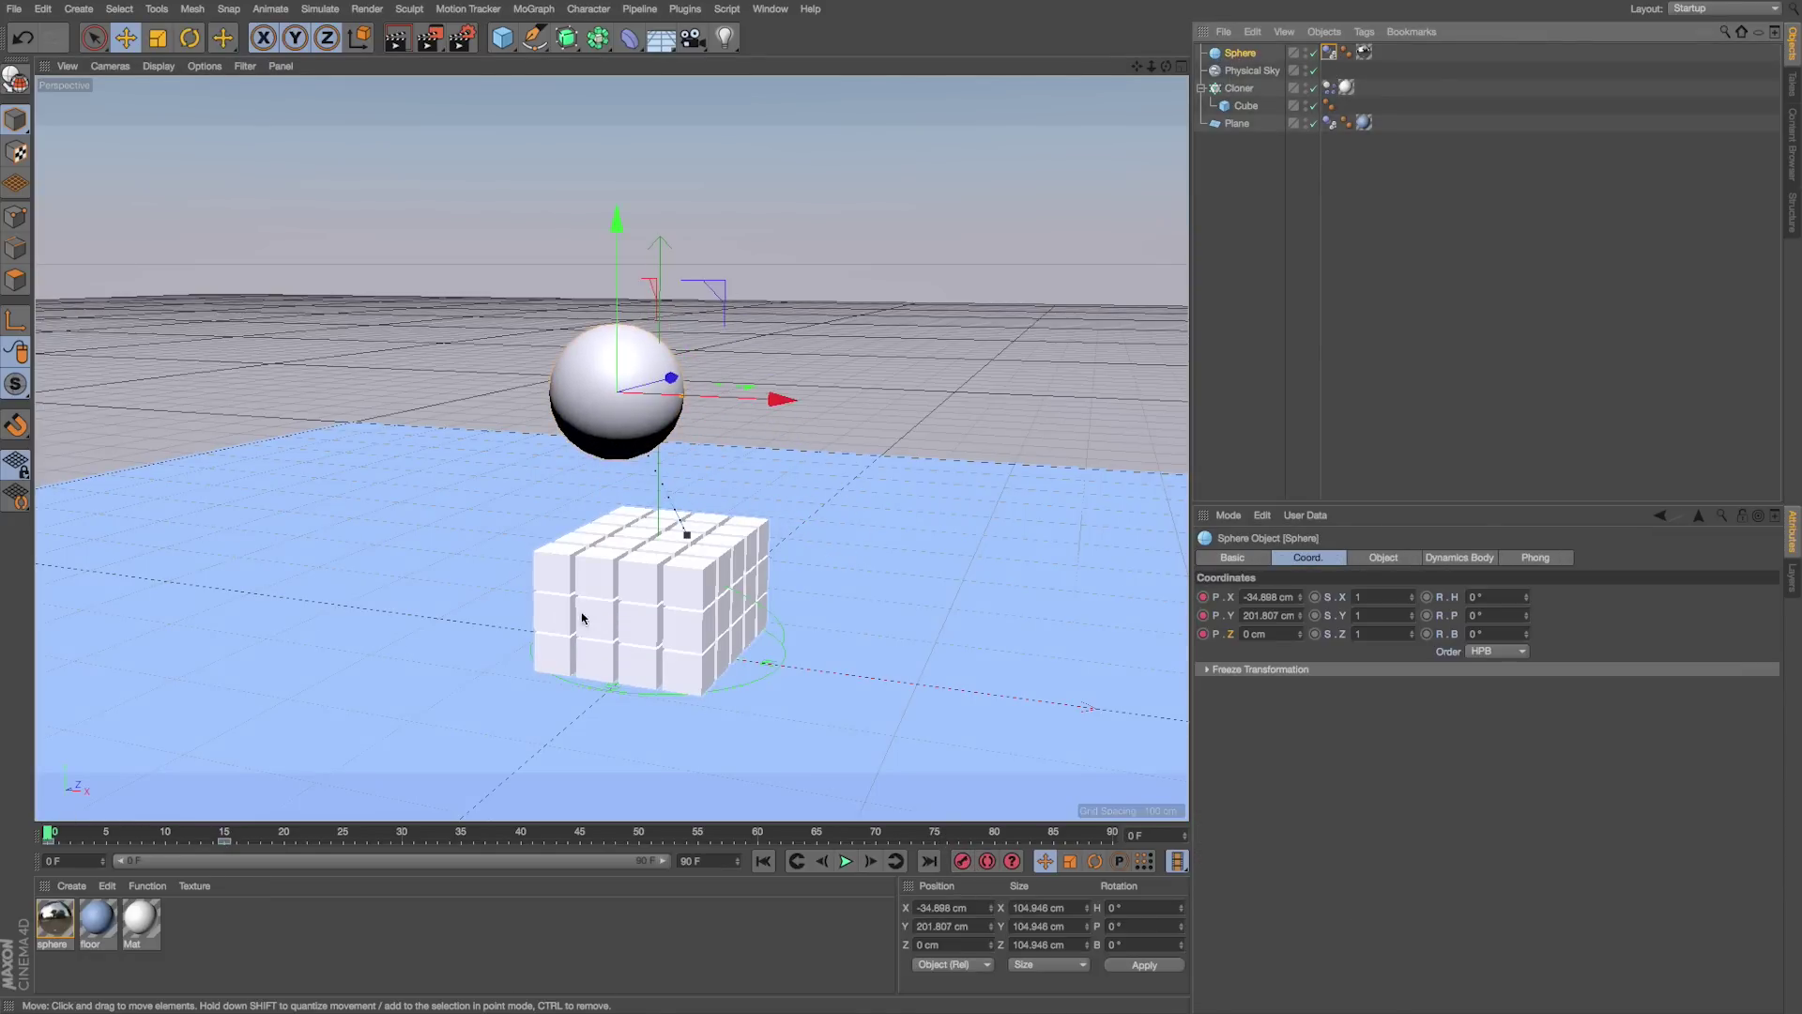
{"action": "left_click", "coordinate": [845, 862]}
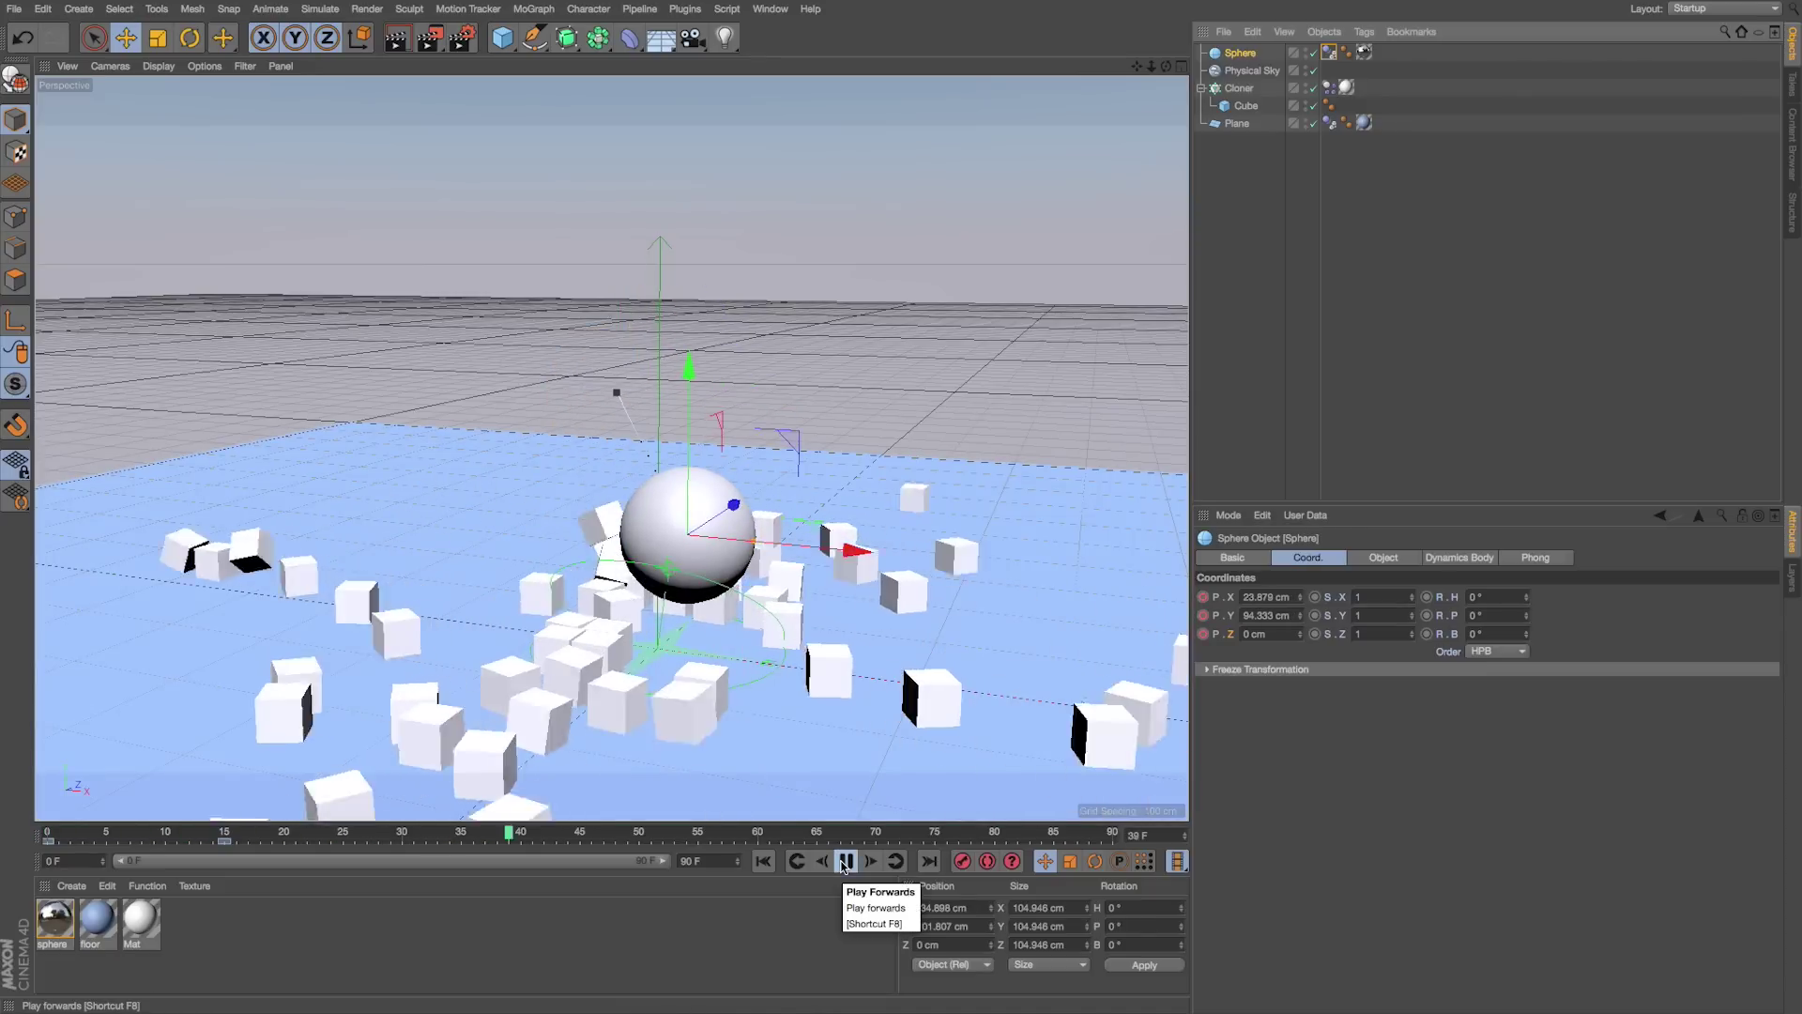
{"action": "left_click", "coordinate": [845, 861]}
{"action": "left_click", "coordinate": [845, 862]}
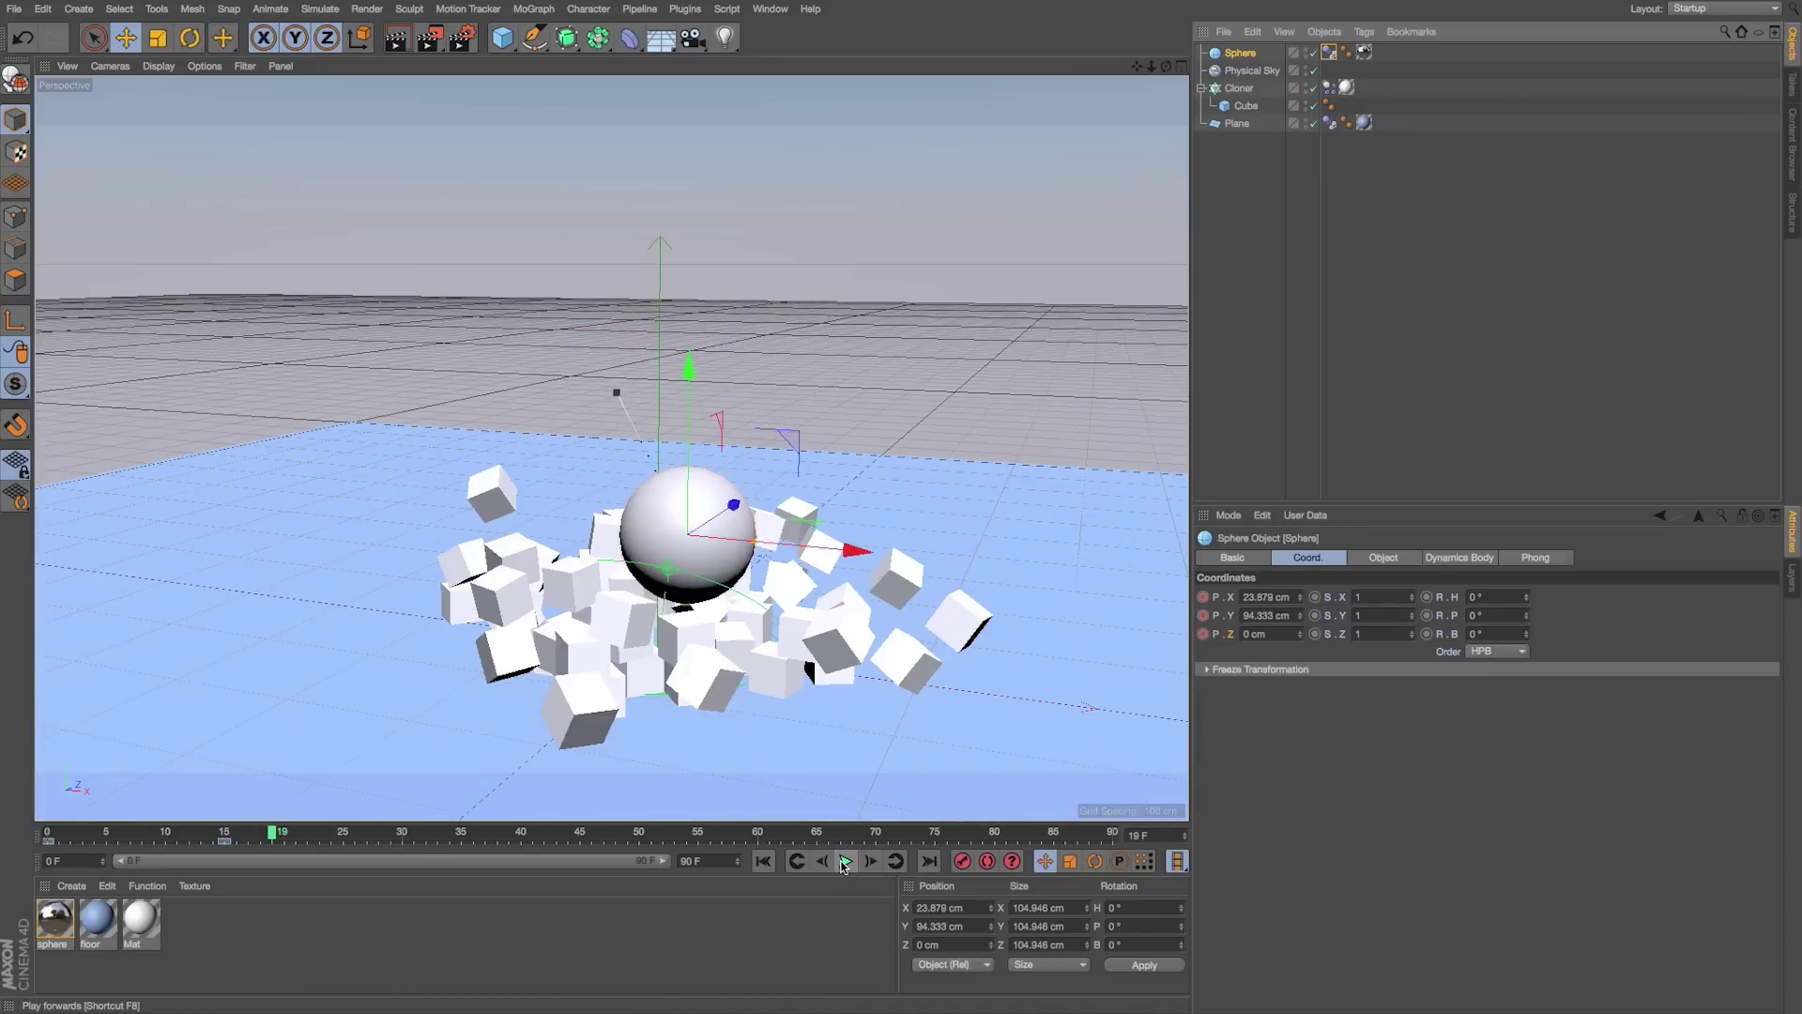
Step: Preview frame 19 in a shortened interactive render region, turn the region off and replay the simulation from the start
{"action": "key", "text": "alt+r"}
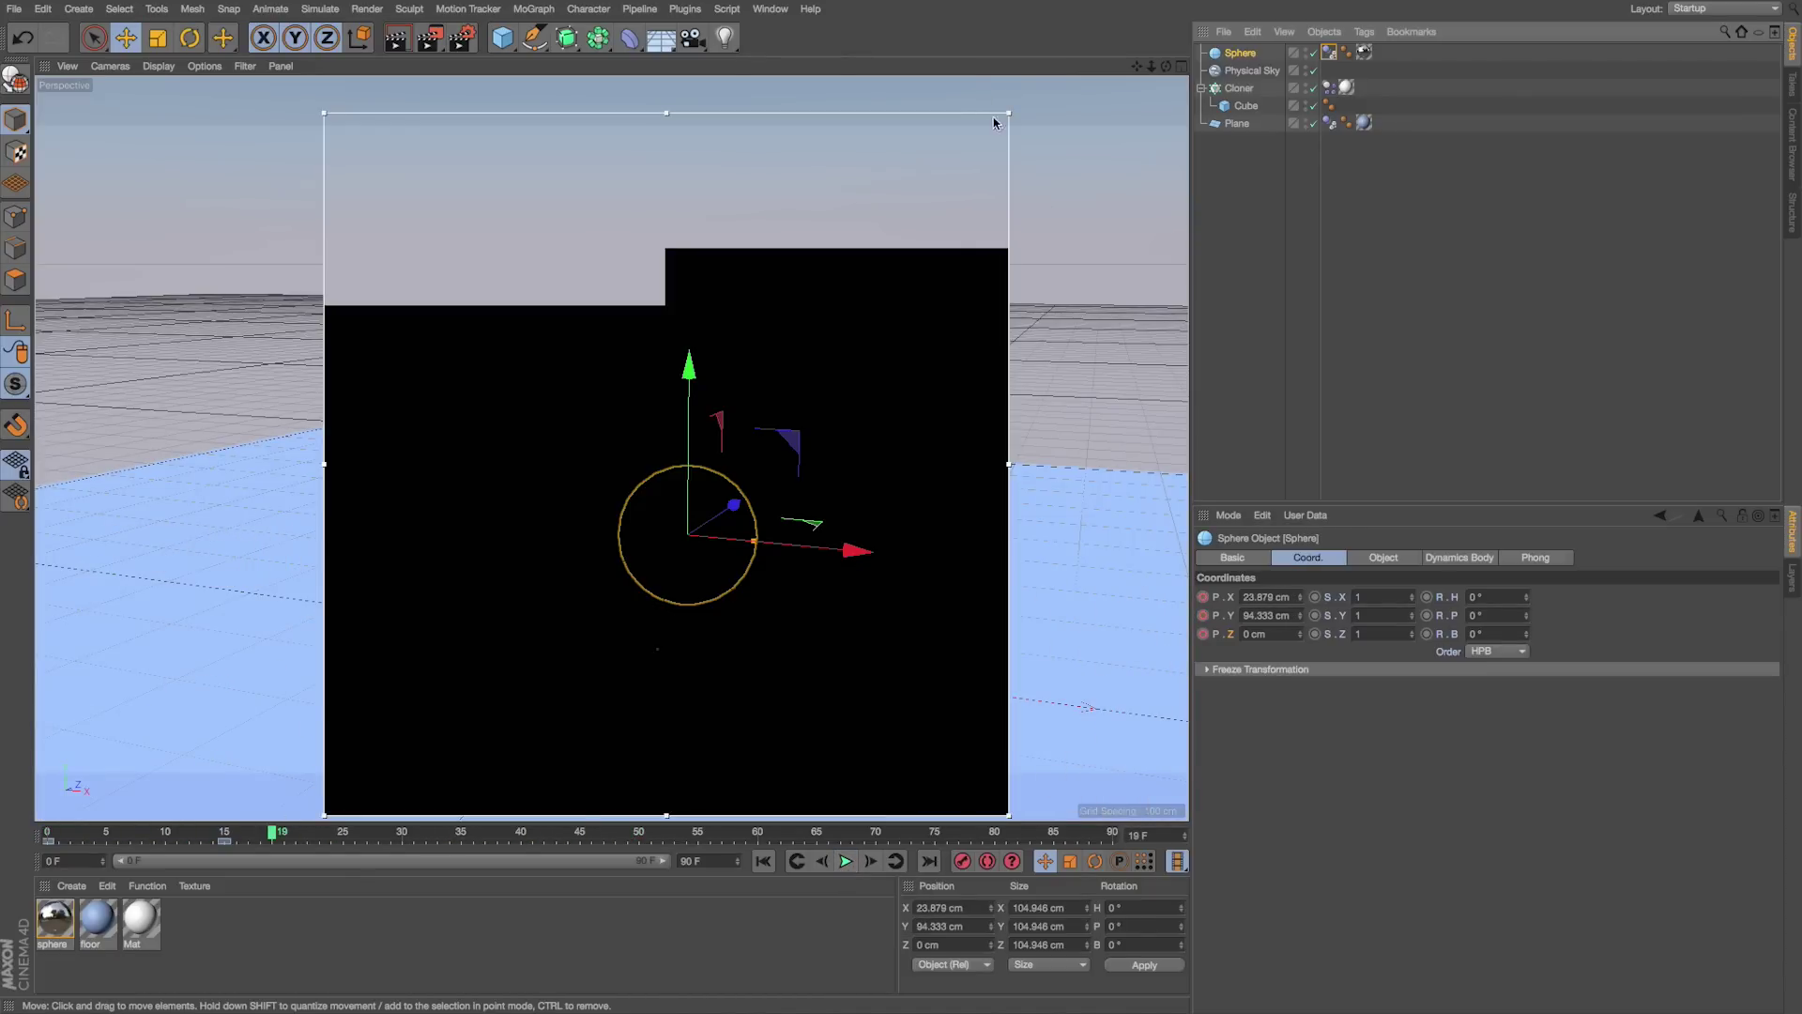
{"action": "left_click_drag", "start_coordinate": [1009, 113], "coordinate": [1024, 268]}
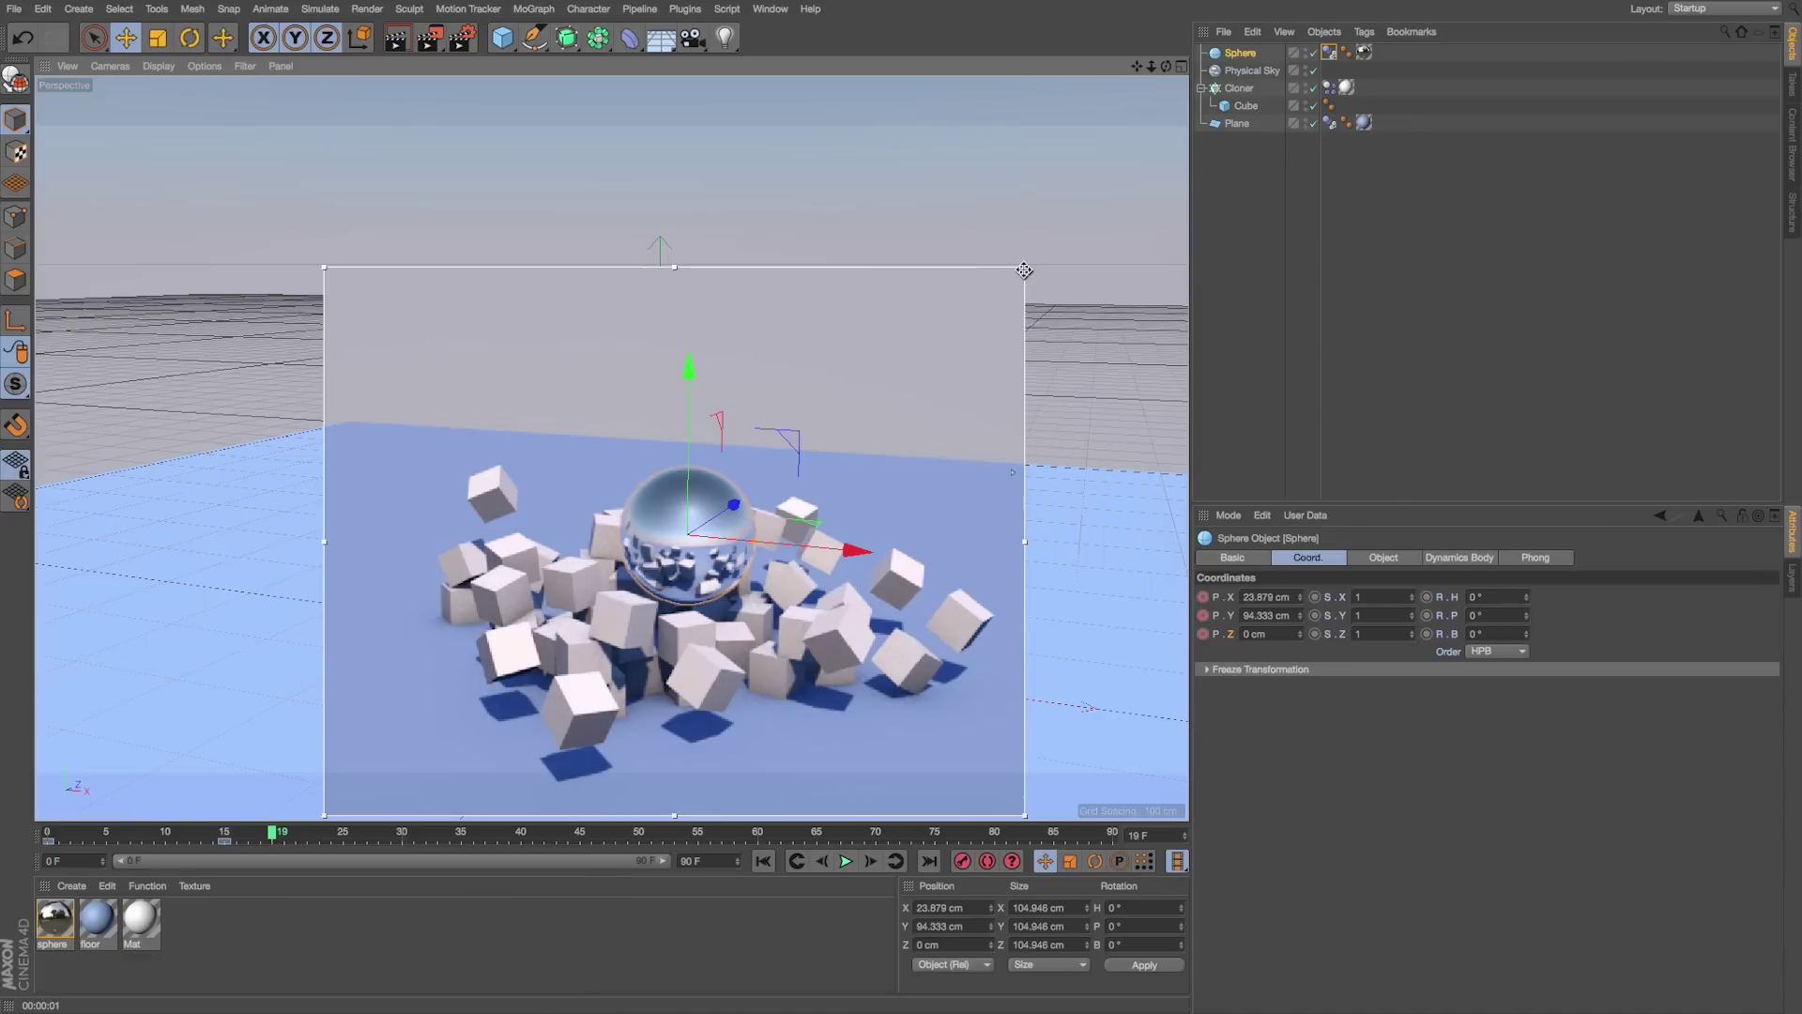
{"action": "key", "text": "alt+r"}
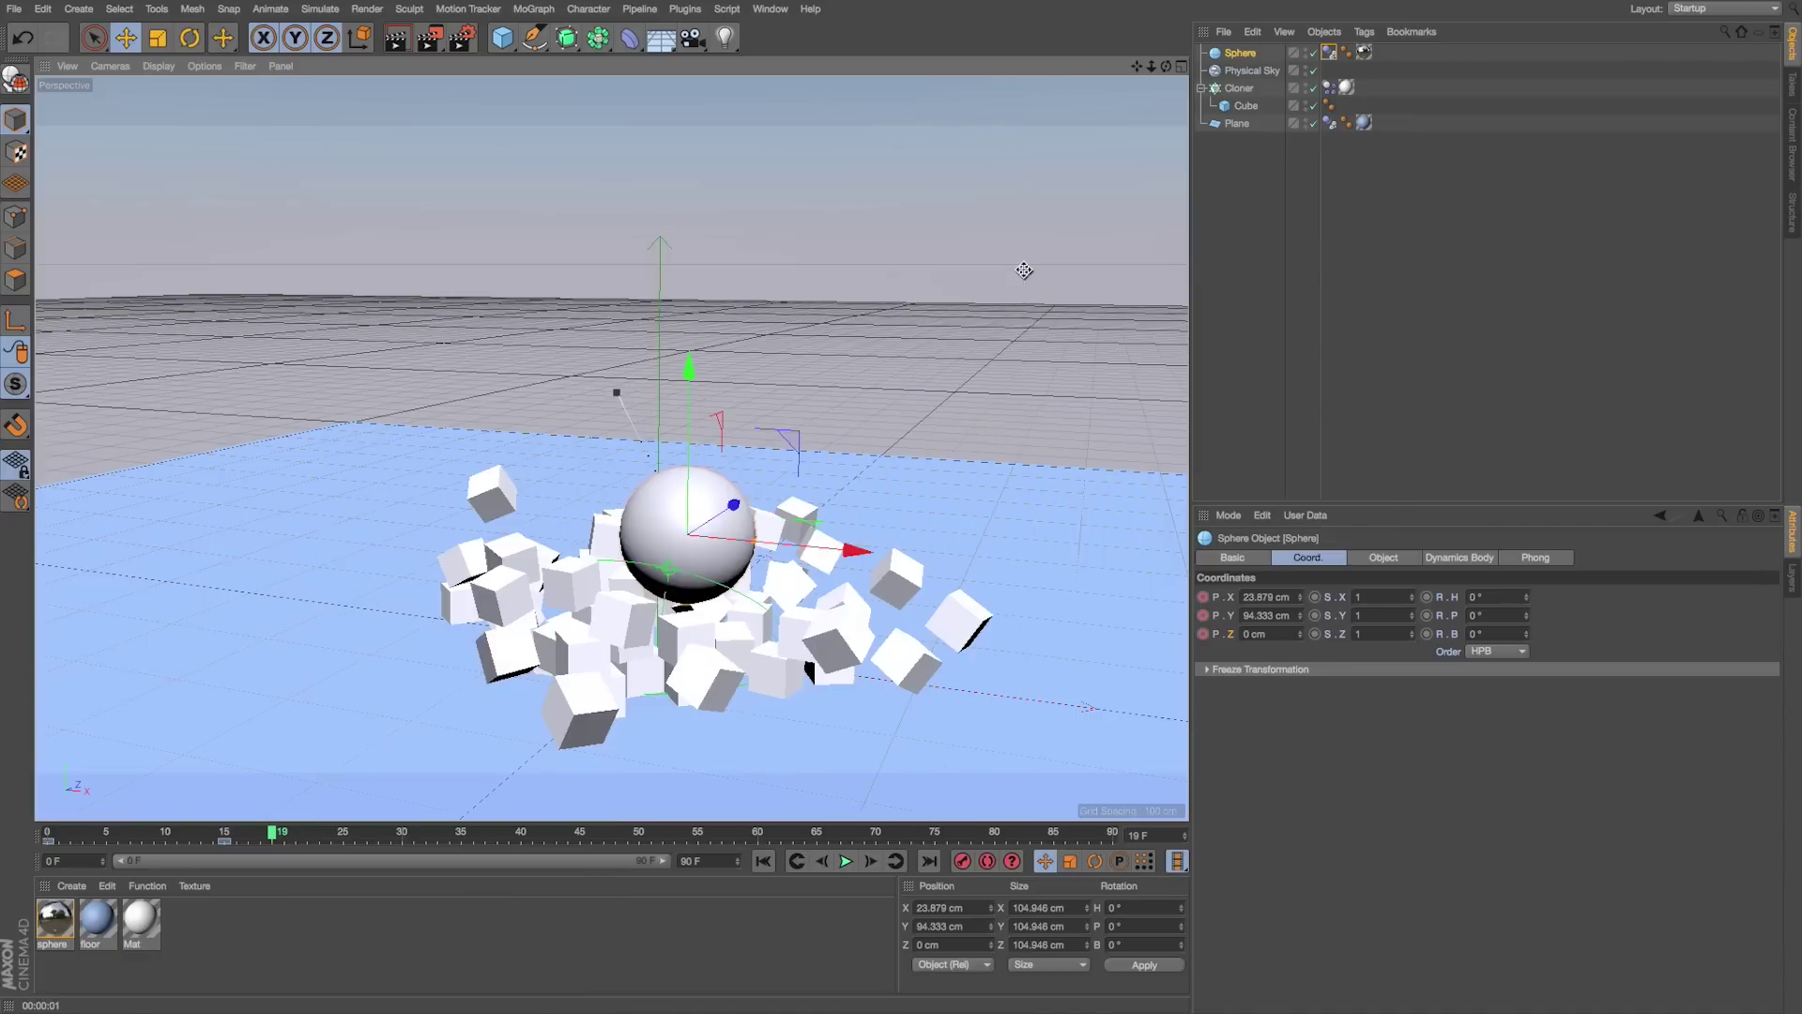
{"action": "key", "text": "shift+f"}
{"action": "left_click", "coordinate": [847, 862]}
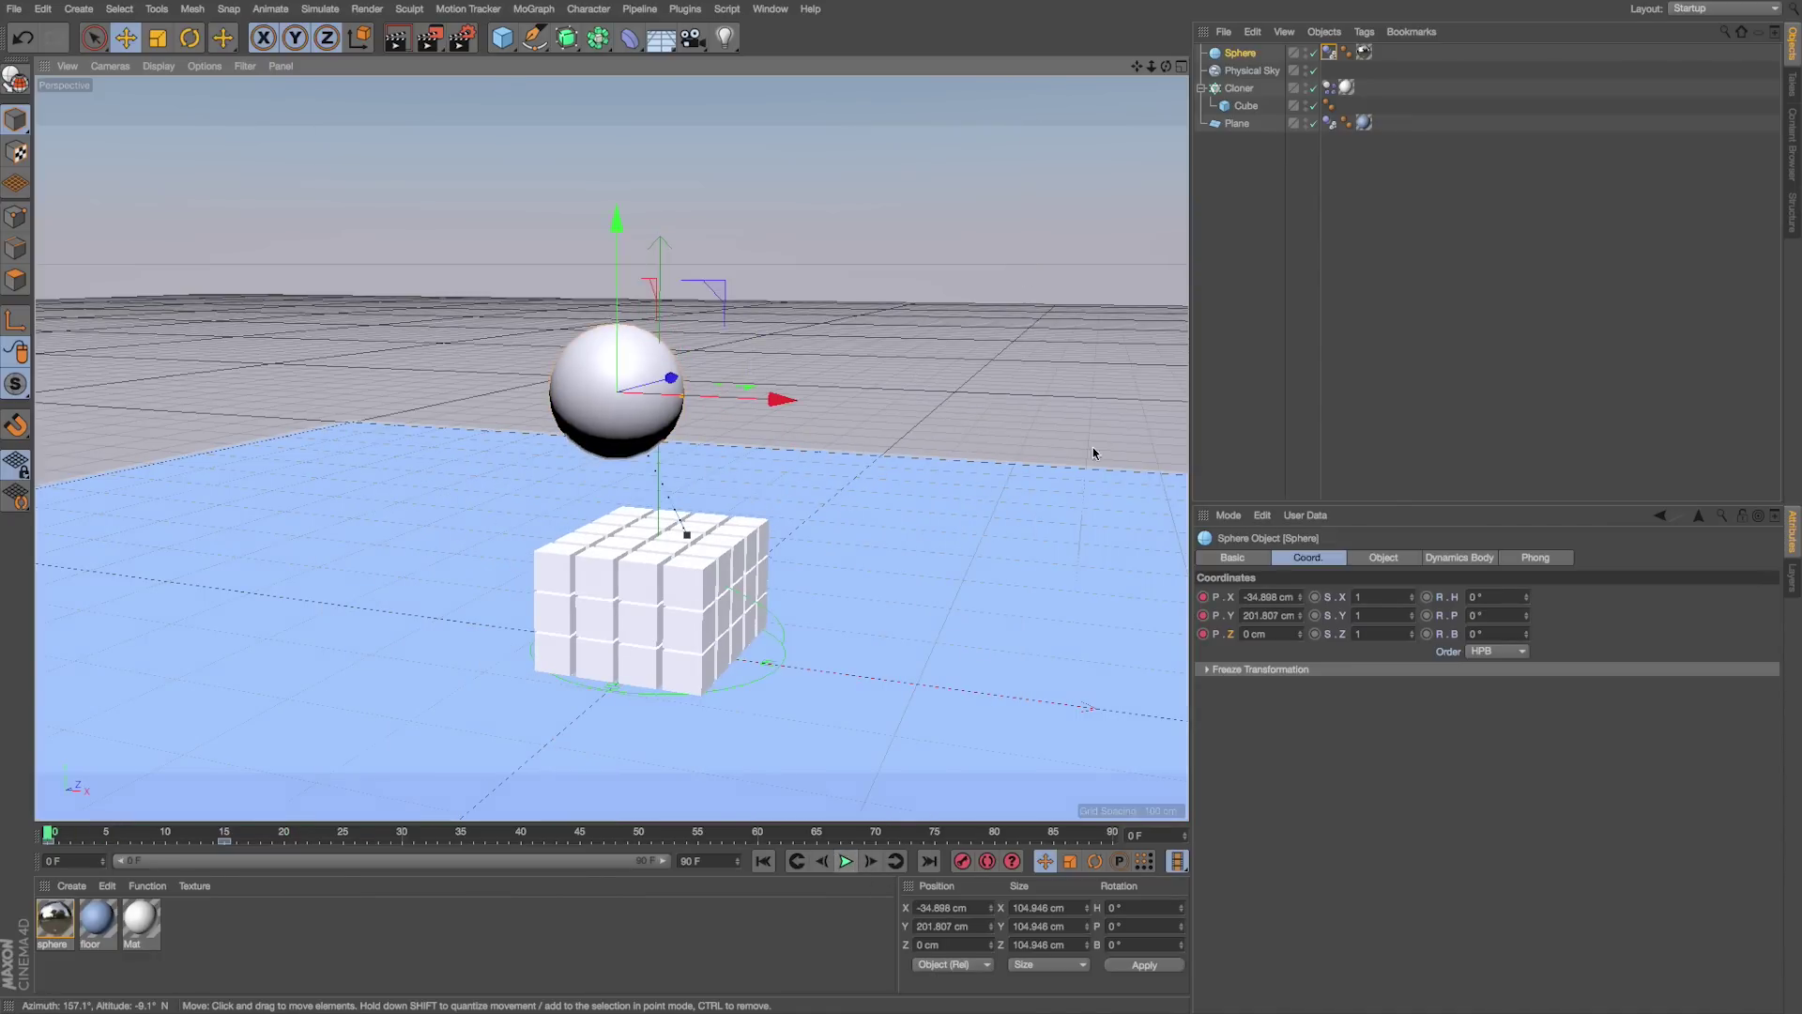
Step: Add a second take alongside the first one and go back to the scene objects
{"action": "left_click", "coordinate": [1794, 88]}
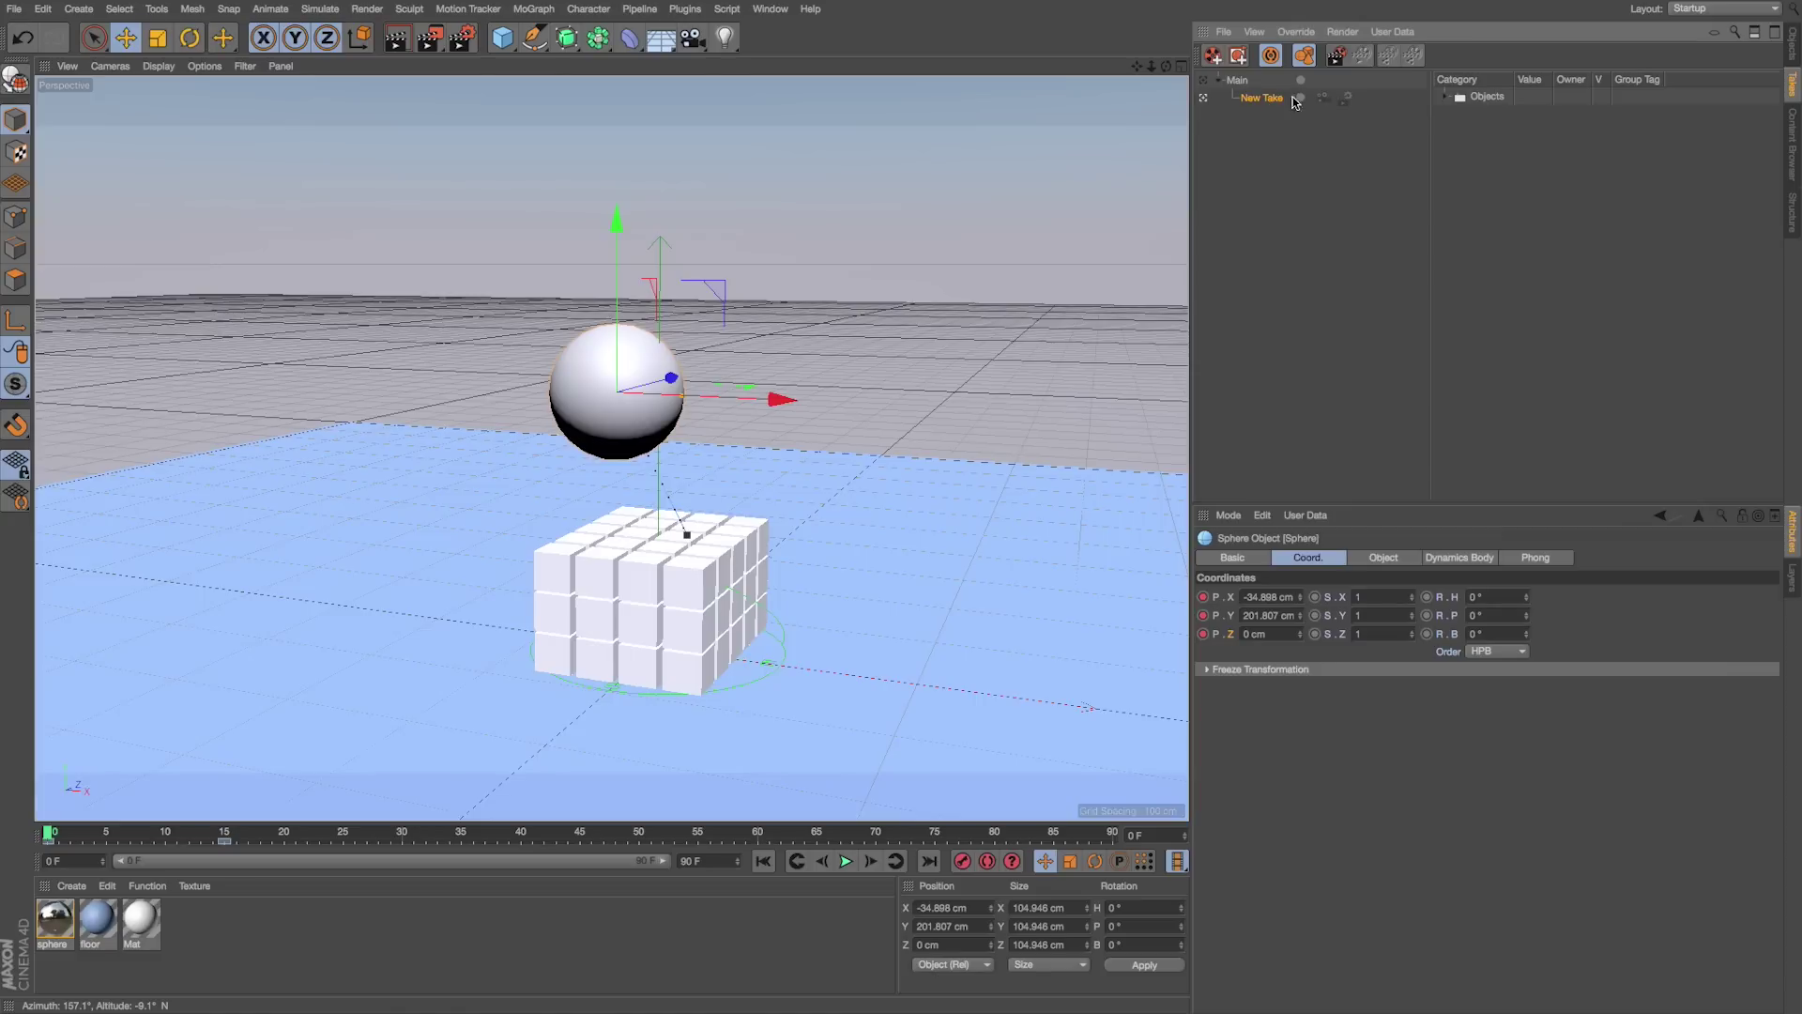
{"action": "left_click", "coordinate": [1212, 58]}
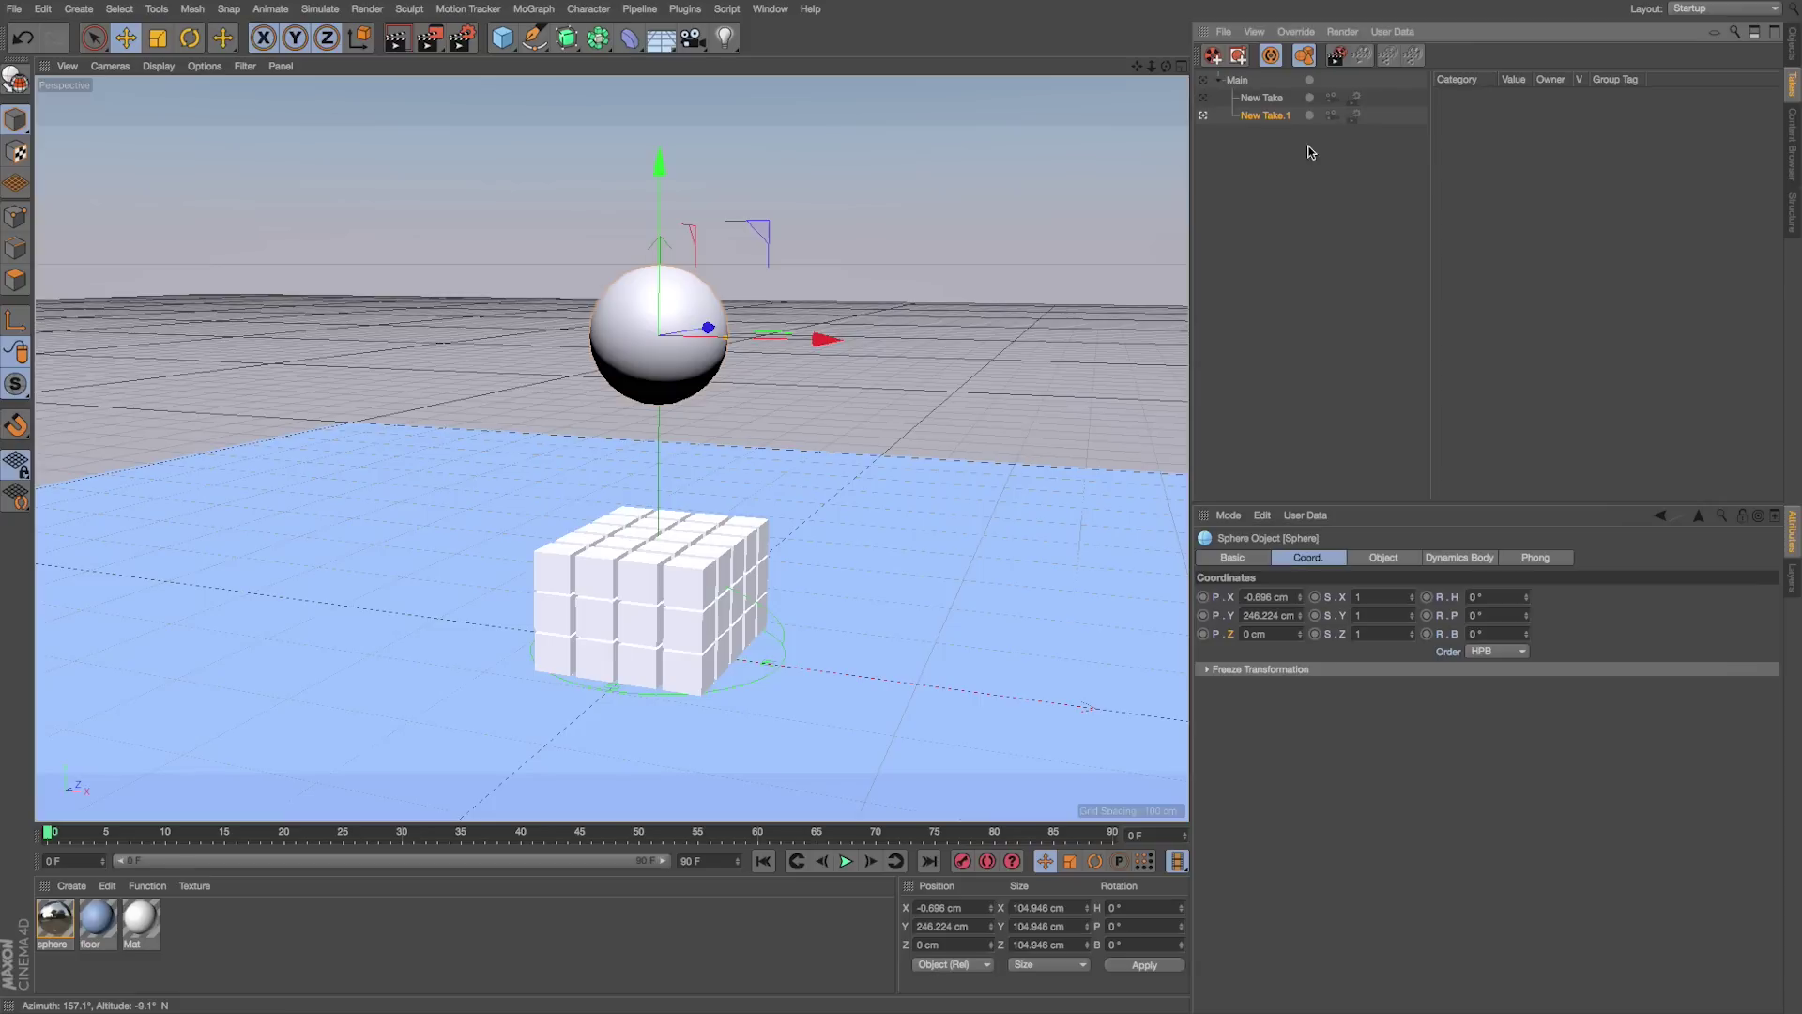
{"action": "left_click", "coordinate": [1793, 44]}
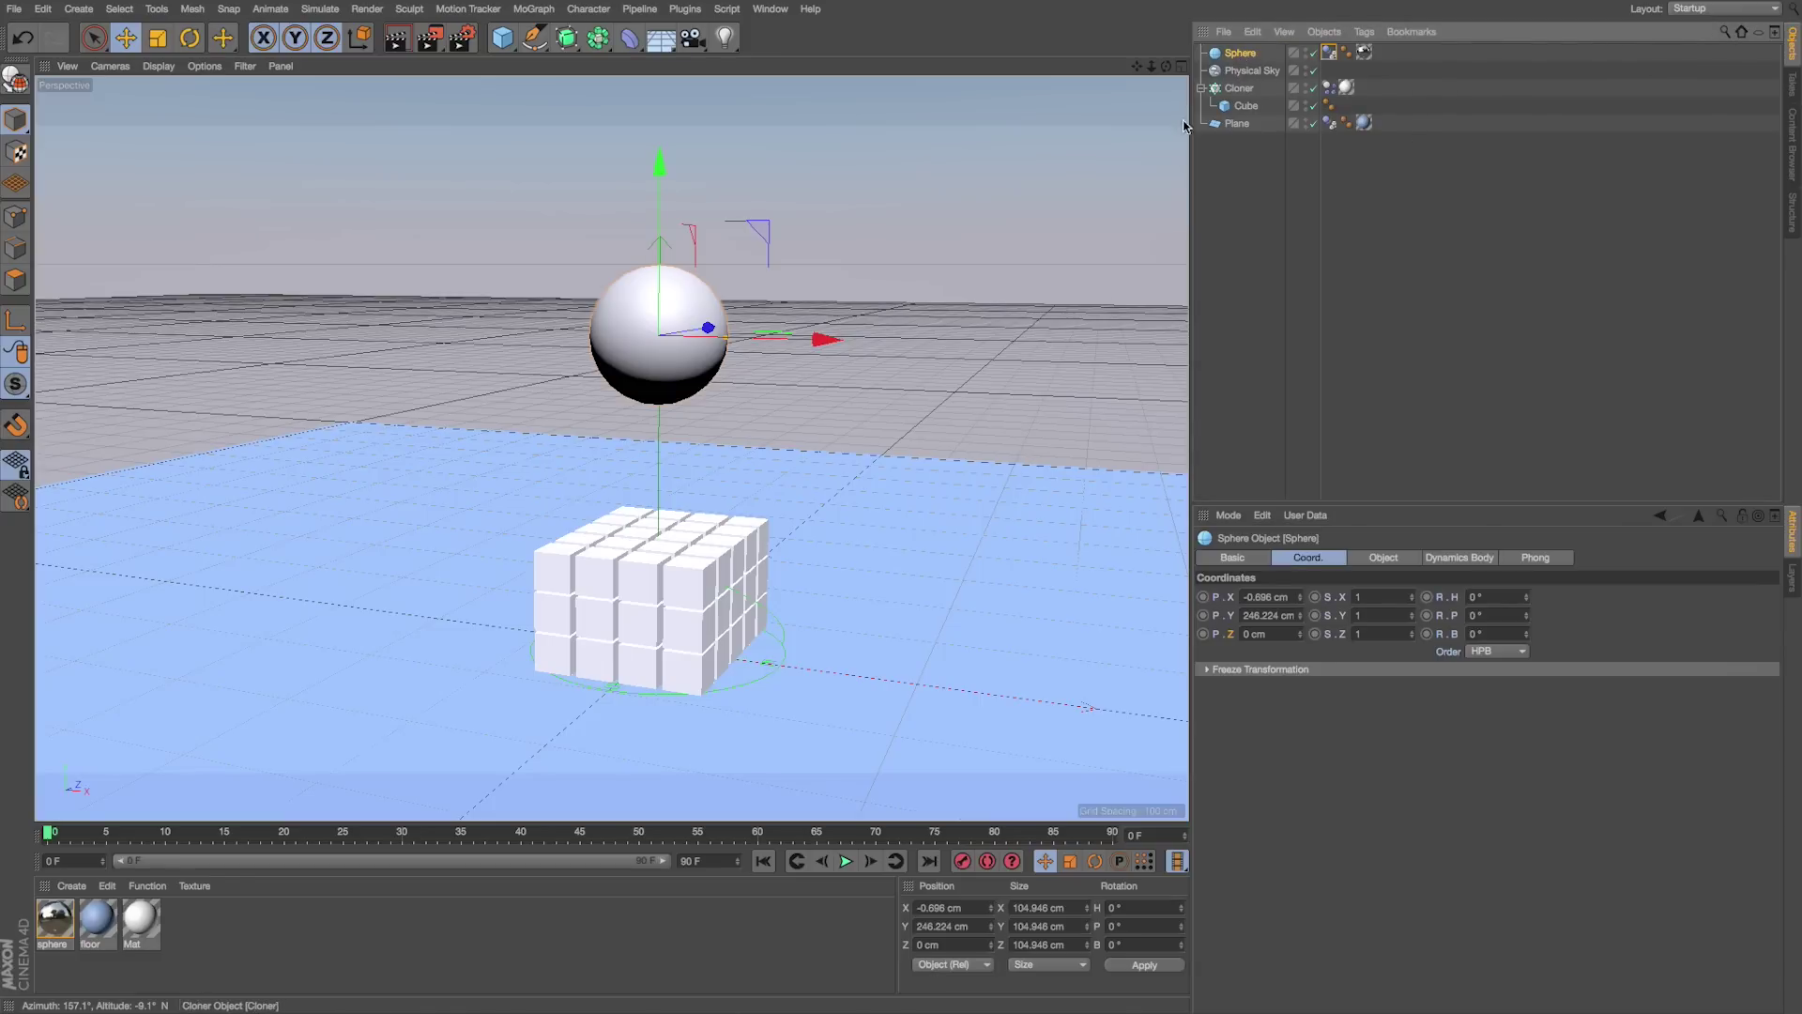
Step: Move the sphere beside the cube stack to about X -131.9, Y 103.9, Z -55.4 cm and record a position keyframe at frame 0
{"action": "left_click_drag", "start_coordinate": [660, 166], "coordinate": [664, 380]}
{"action": "left_click_drag", "start_coordinate": [802, 508], "coordinate": [616, 532]}
{"action": "left_click", "coordinate": [964, 862]}
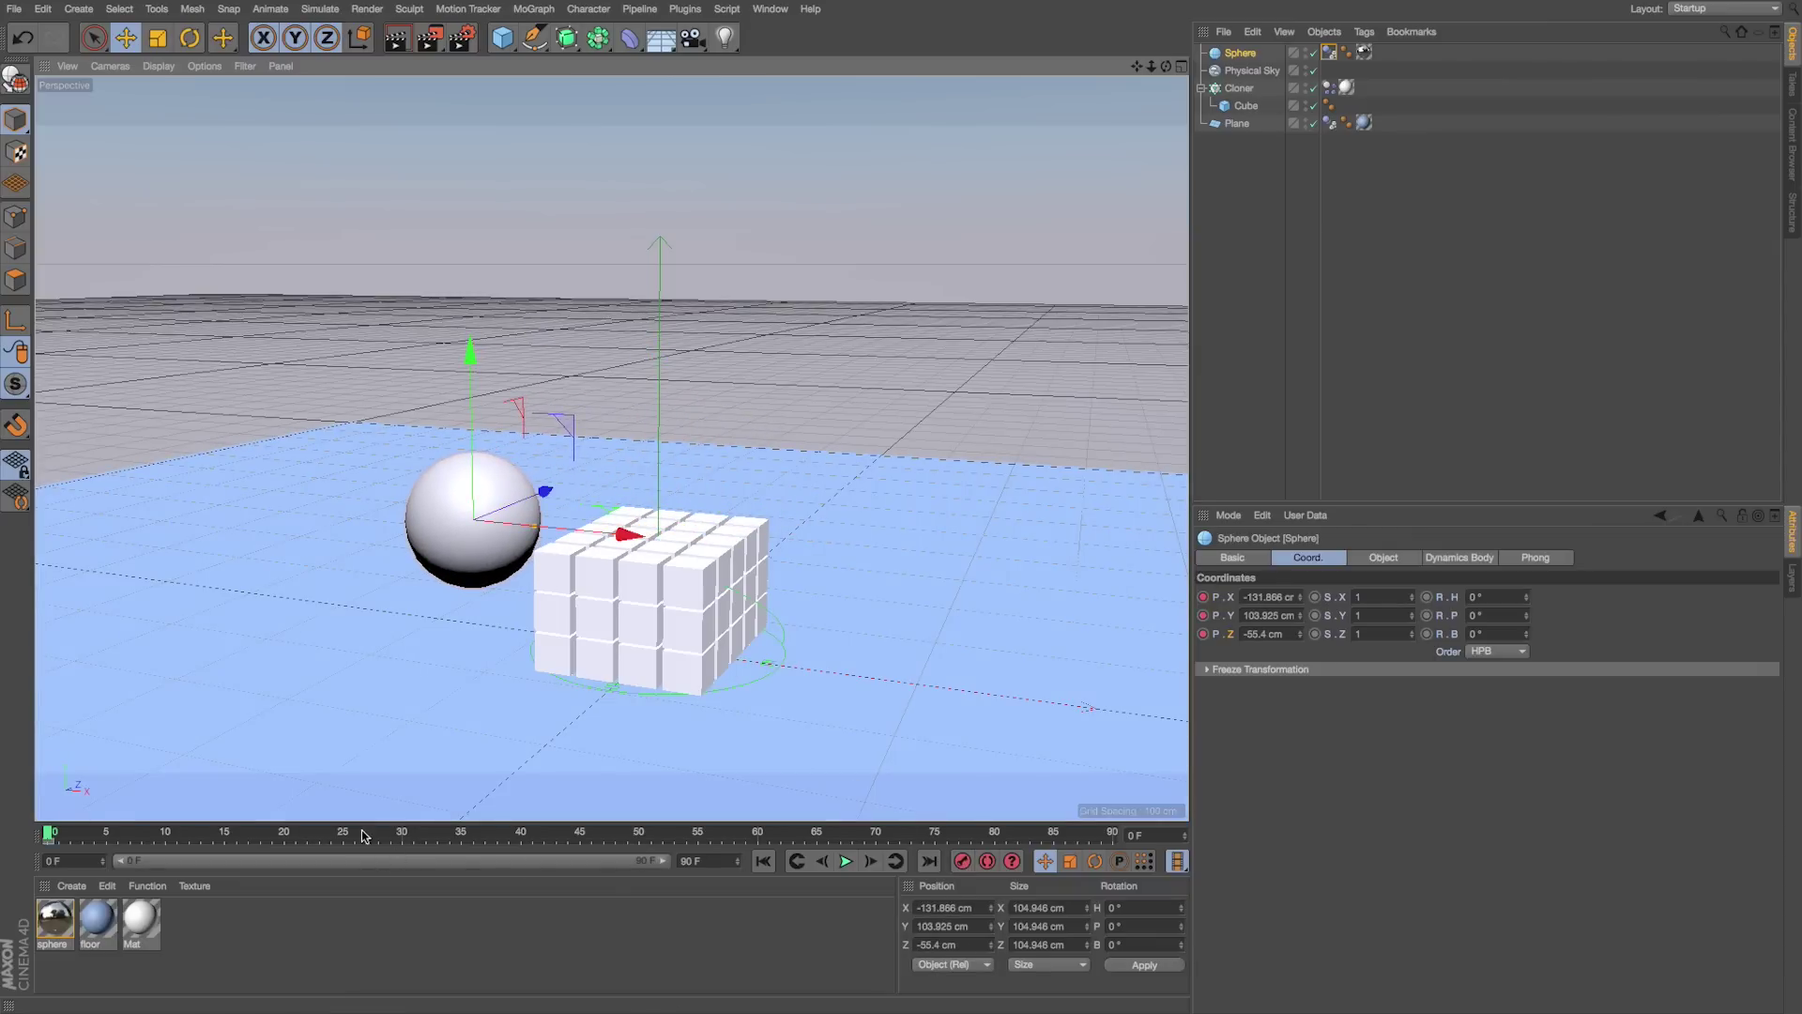
Step: Move the sphere along X through the cube stack to about X 29.1 cm and record a position keyframe at frame 15
{"action": "left_click", "coordinate": [223, 833]}
{"action": "left_click_drag", "start_coordinate": [599, 538], "coordinate": [794, 555]}
{"action": "left_click", "coordinate": [964, 863]}
Step: Play the second take's animation of the sphere pushing sideways through the cubes and stop it after the collision
{"action": "left_click", "coordinate": [847, 862]}
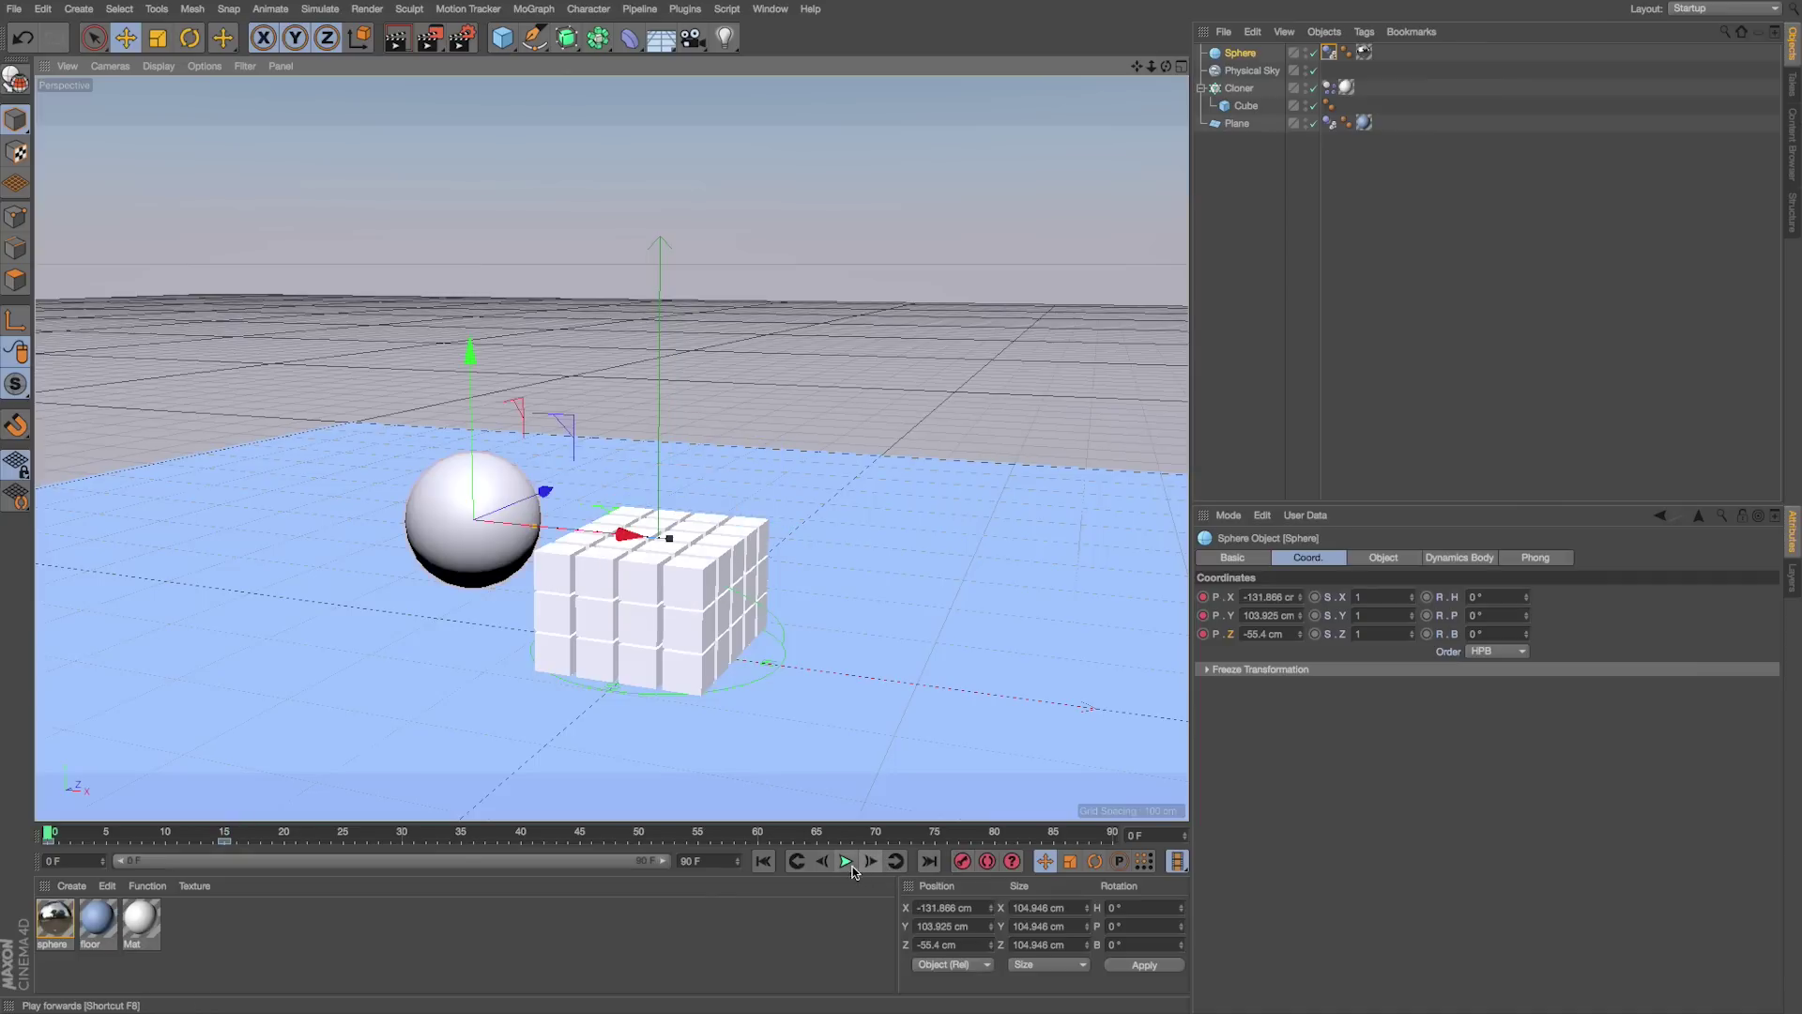
{"action": "left_click", "coordinate": [847, 863]}
{"action": "key", "text": "shift+f"}
{"action": "left_click", "coordinate": [846, 864]}
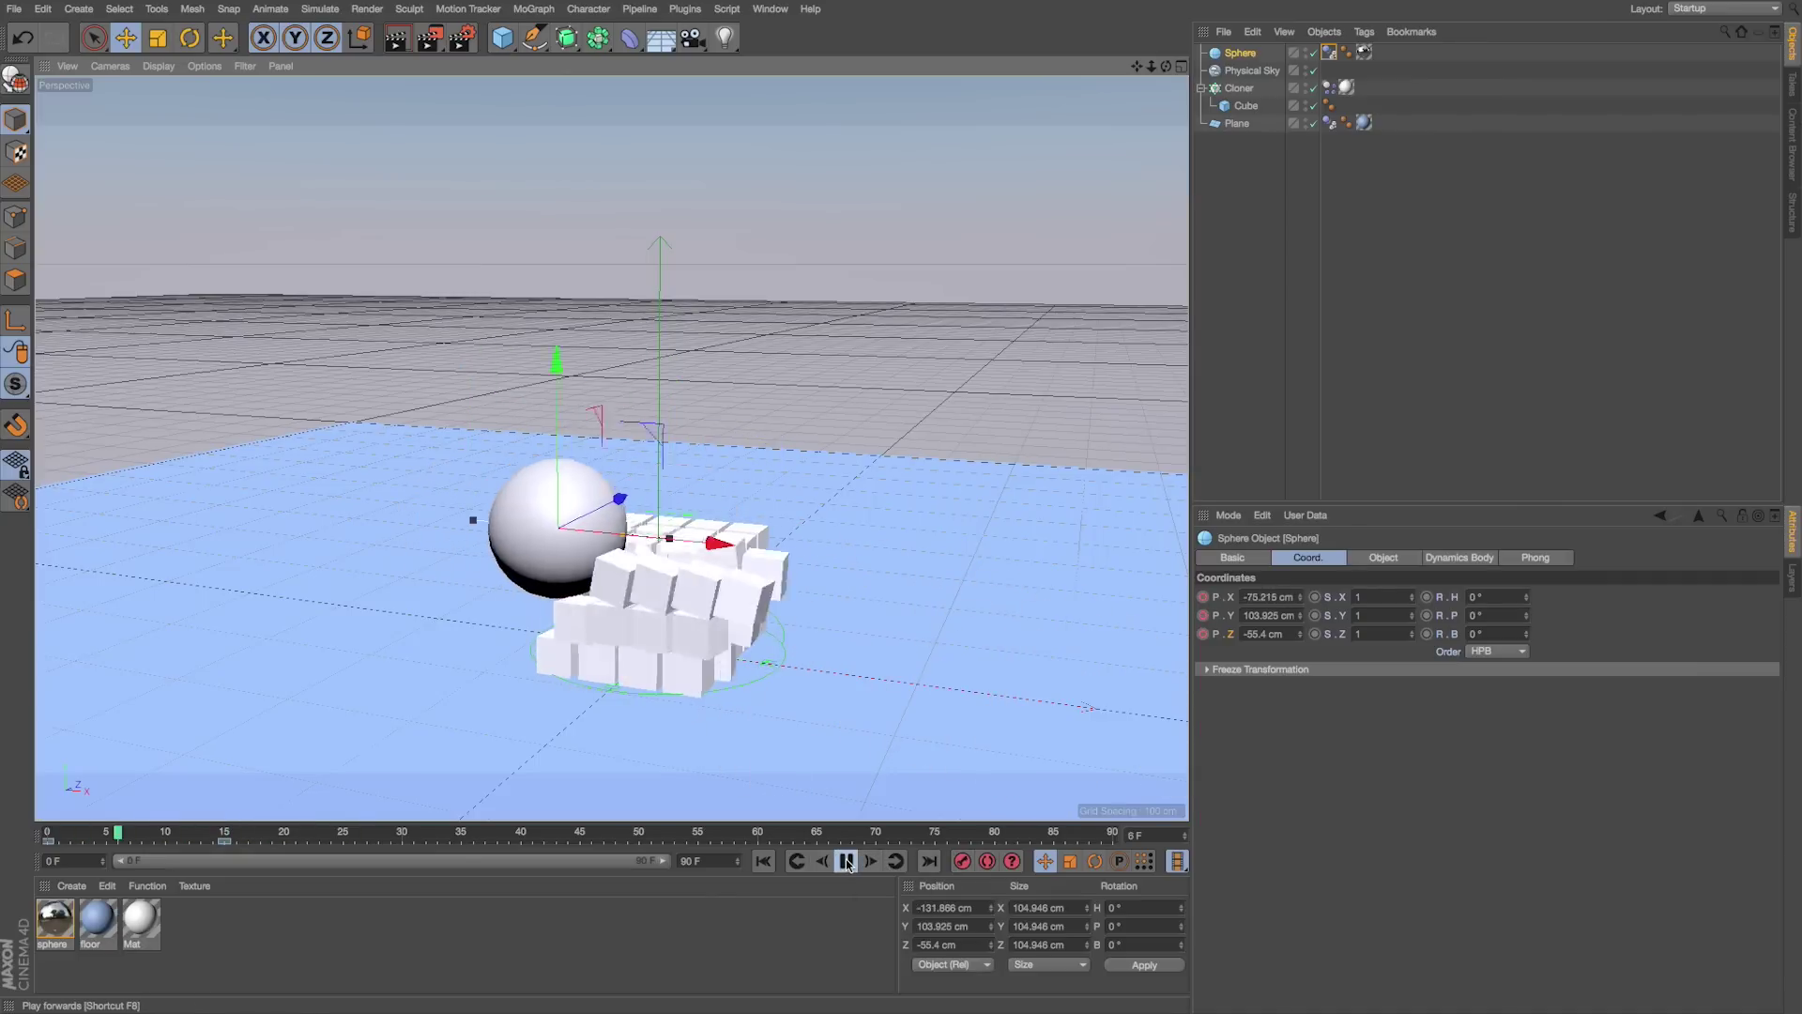
{"action": "left_click", "coordinate": [847, 864]}
{"action": "left_click", "coordinate": [847, 861]}
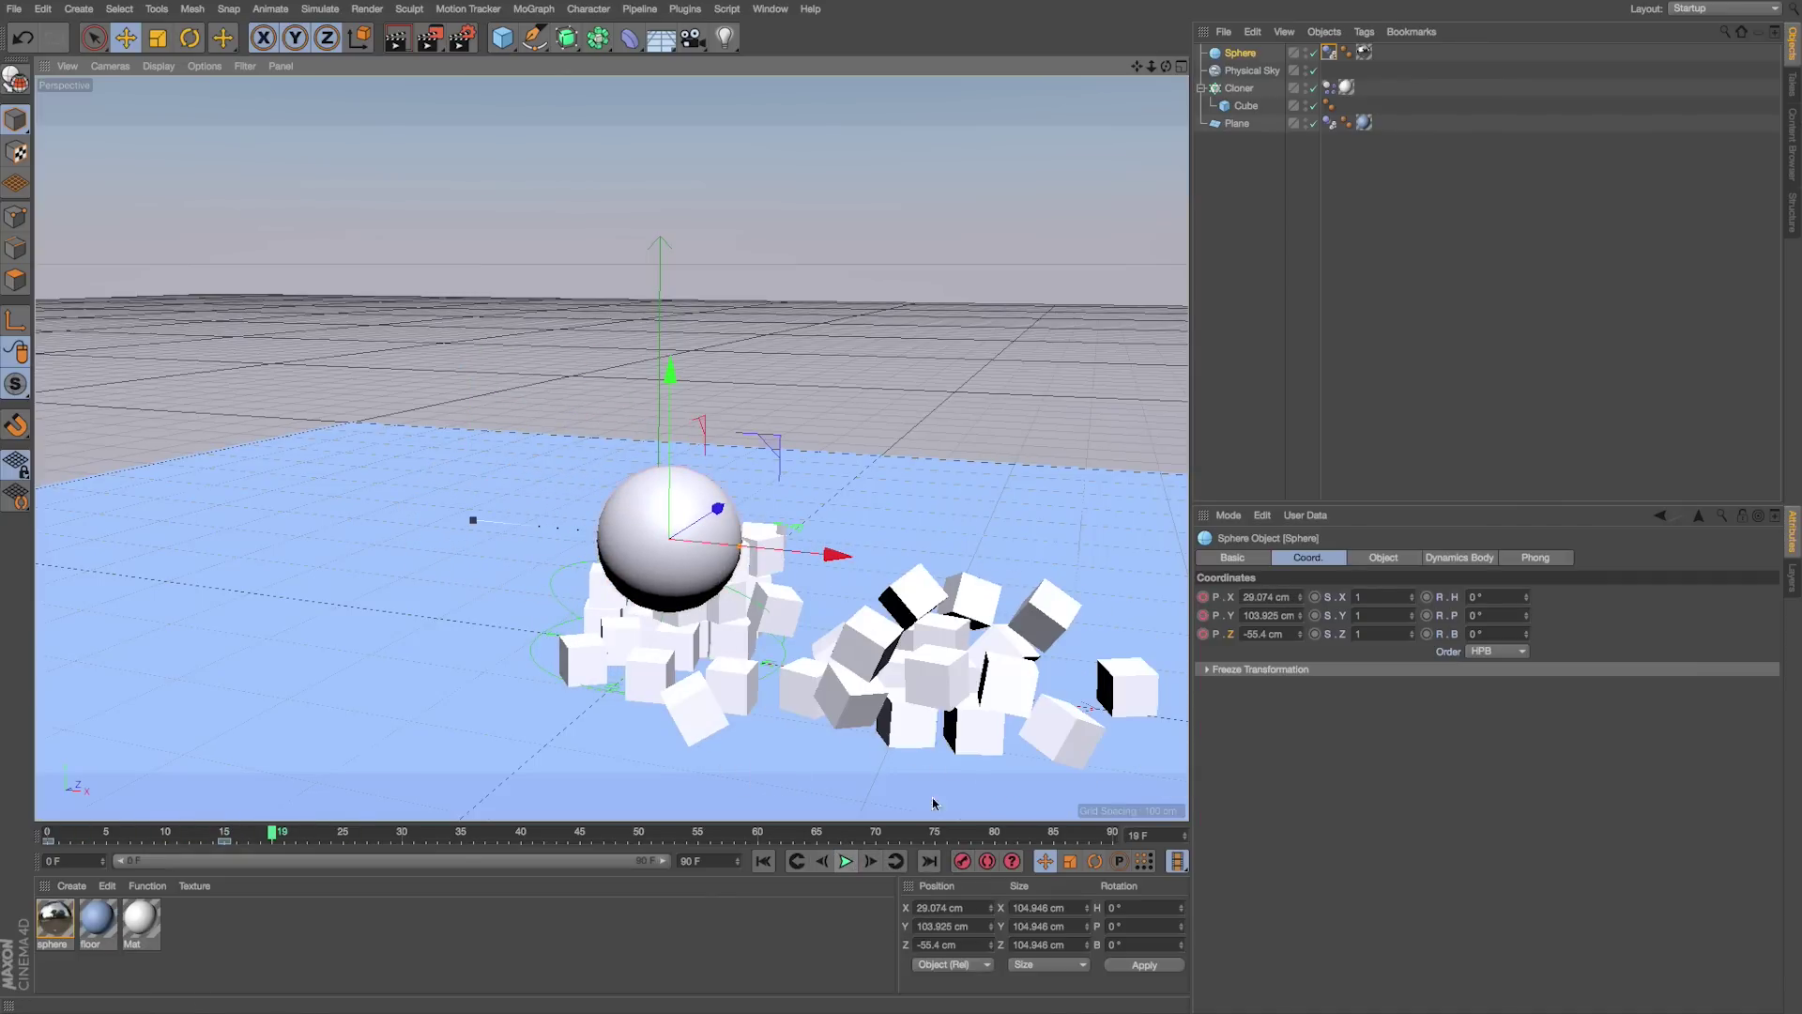
Step: Make the first take active and play its animation of the sphere dropping into the cubes
{"action": "left_click", "coordinate": [1794, 86]}
{"action": "left_click", "coordinate": [1261, 114]}
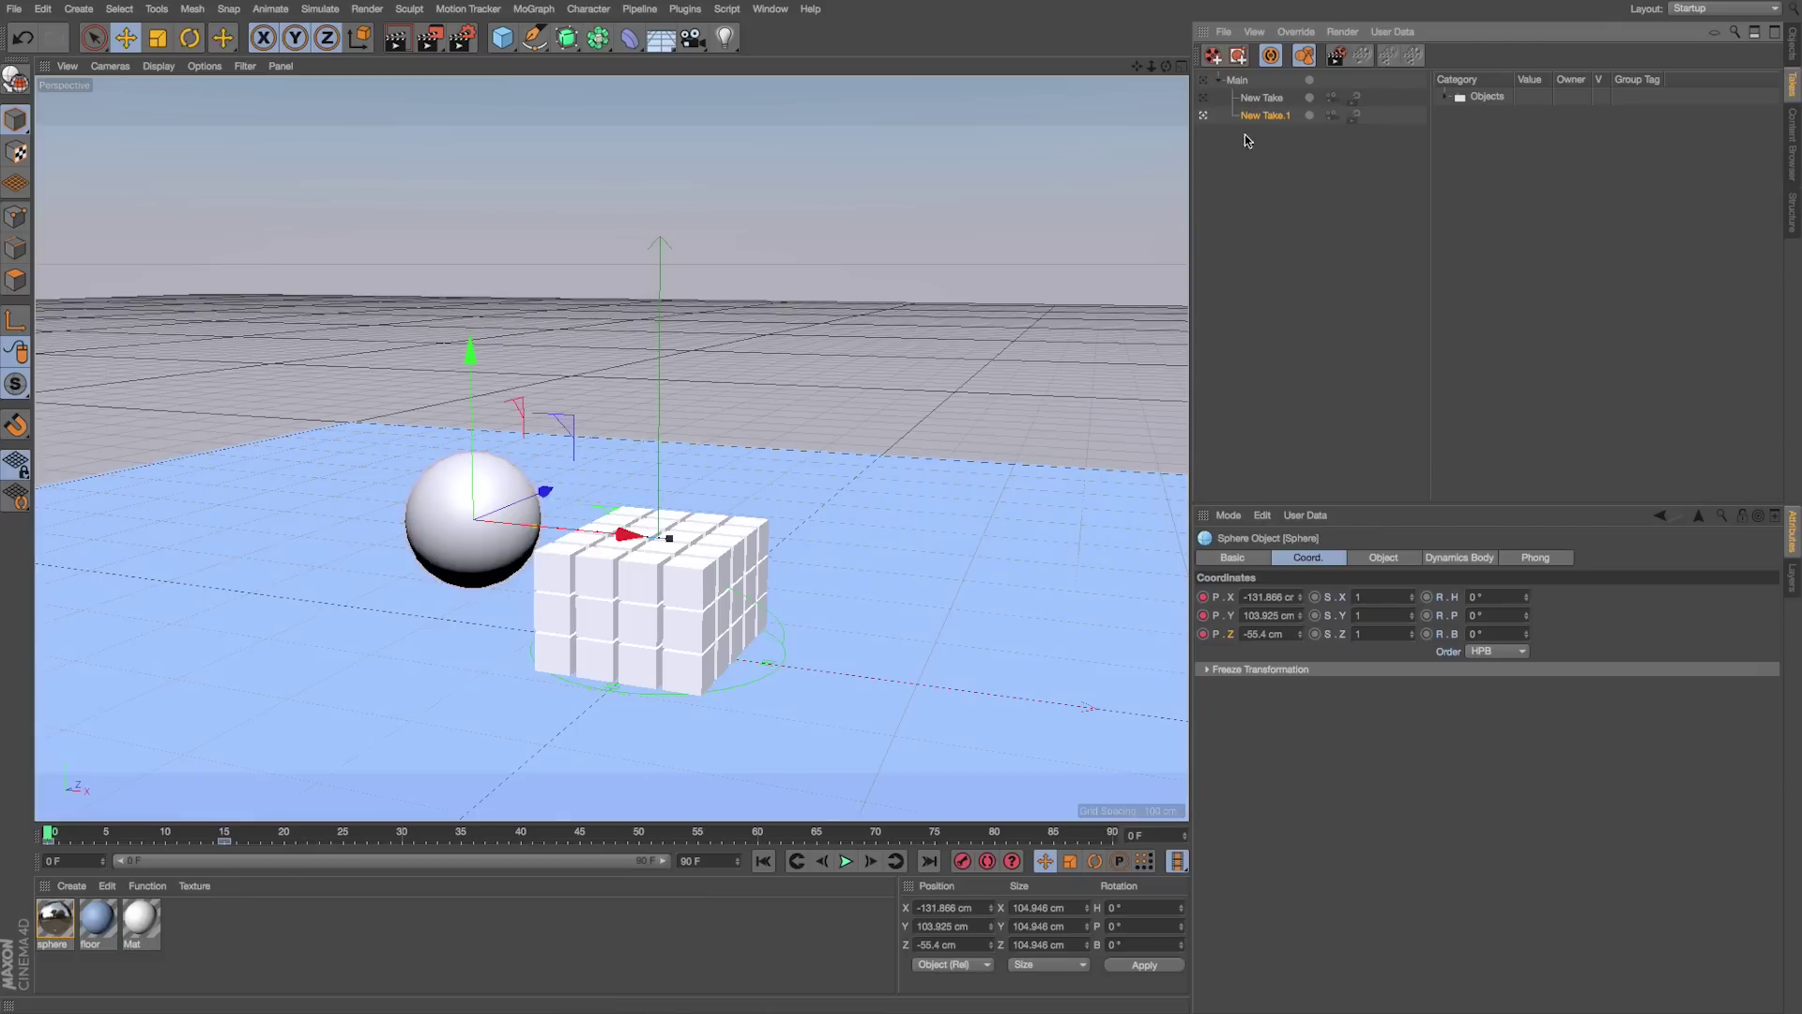
{"action": "left_click", "coordinate": [1204, 97]}
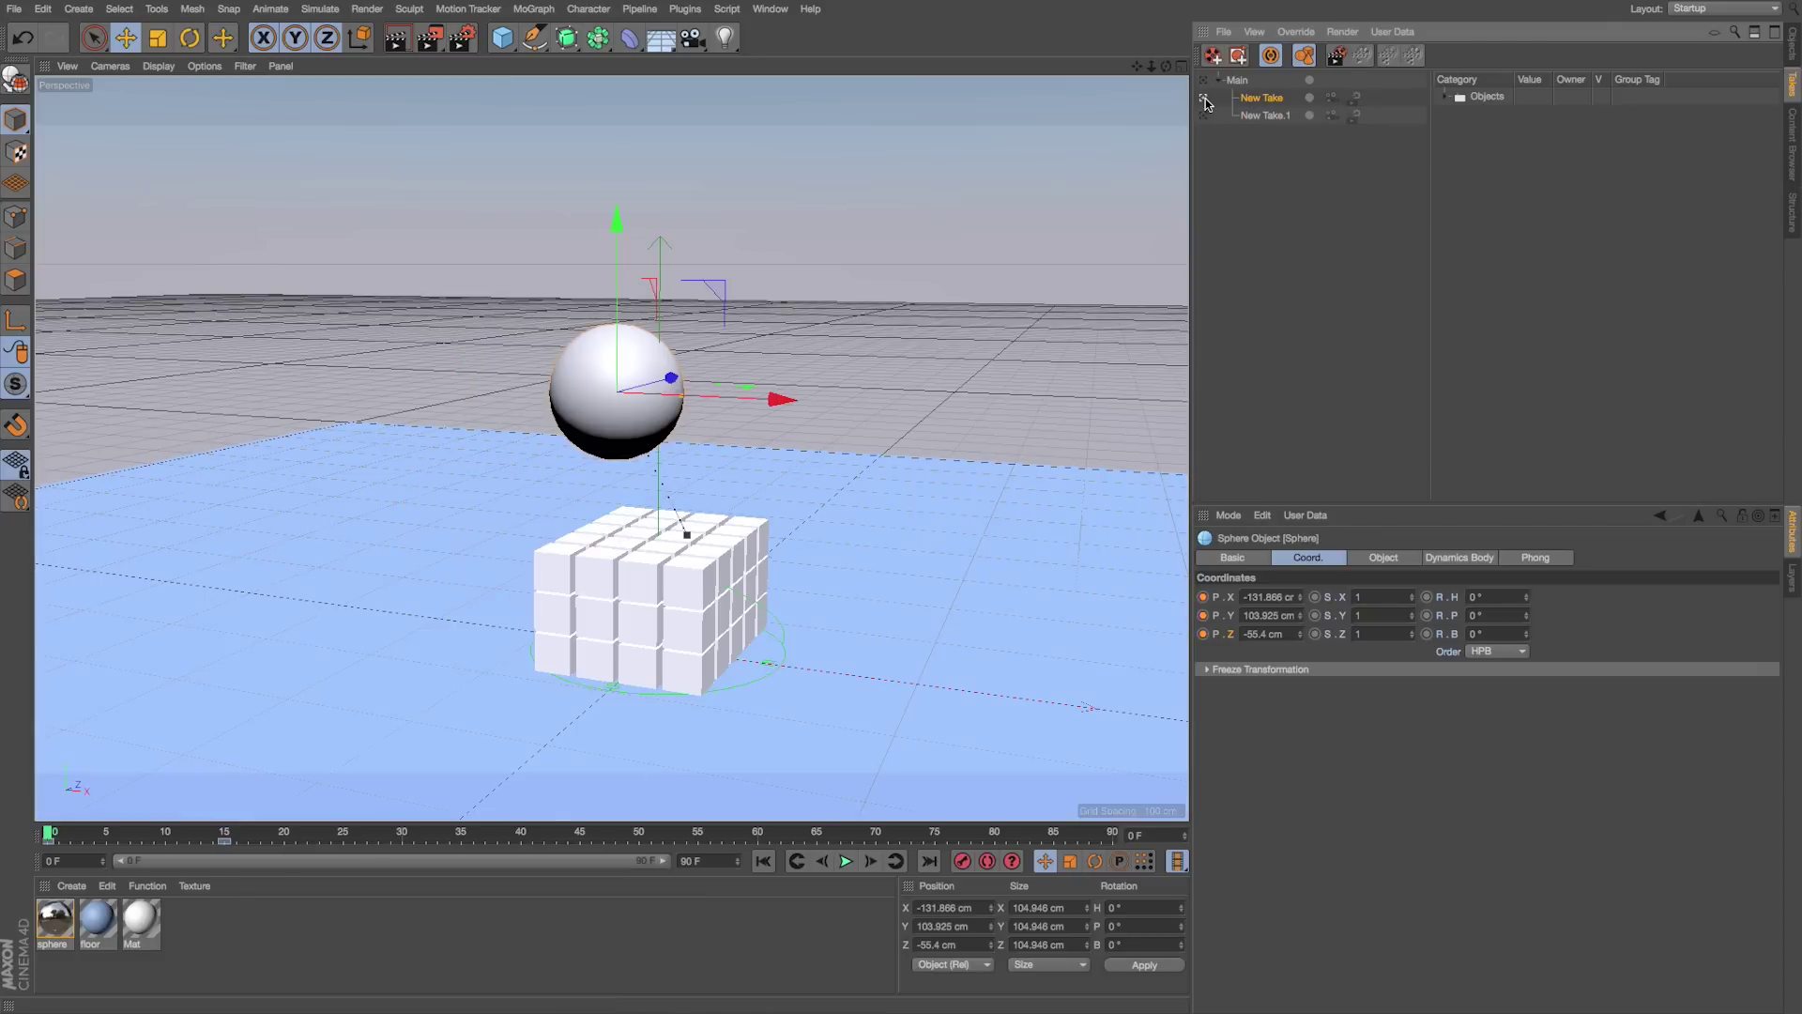
{"action": "left_click", "coordinate": [846, 862]}
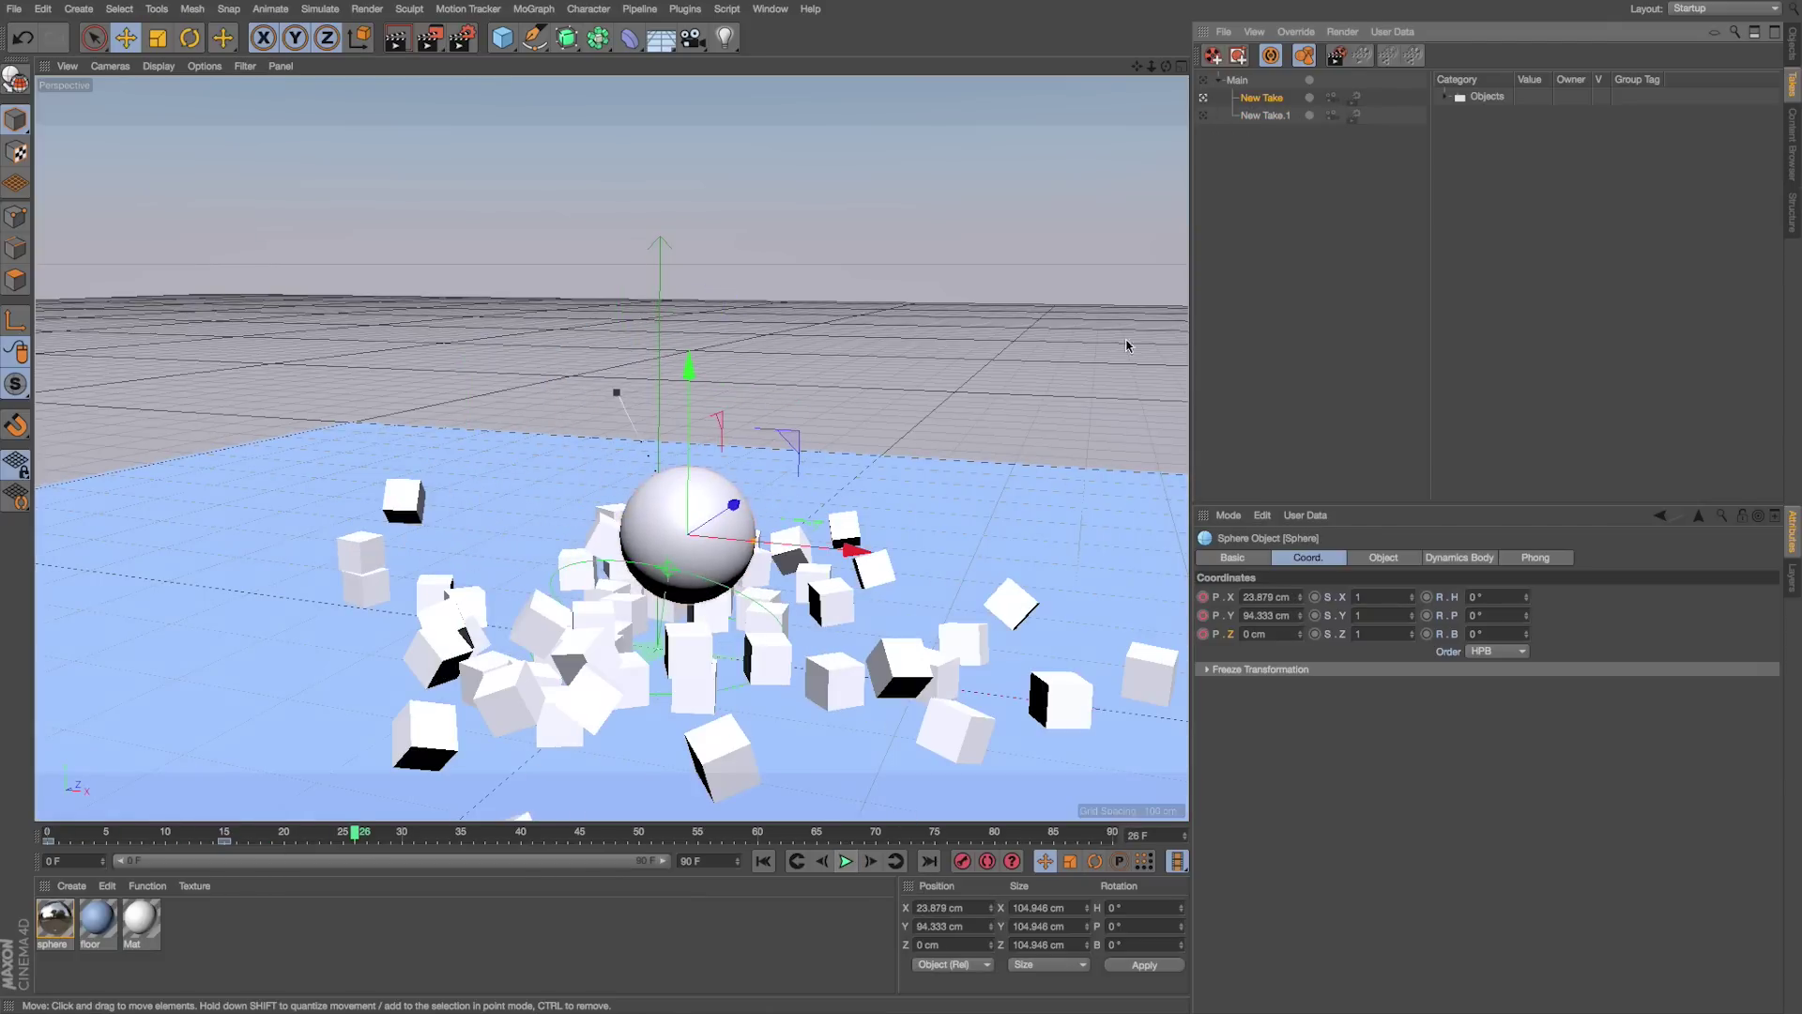
Step: Make the Main take active and play its timeline to check it for sphere animation, stopping at frame 6
{"action": "left_click", "coordinate": [1205, 79]}
{"action": "left_click", "coordinate": [846, 862]}
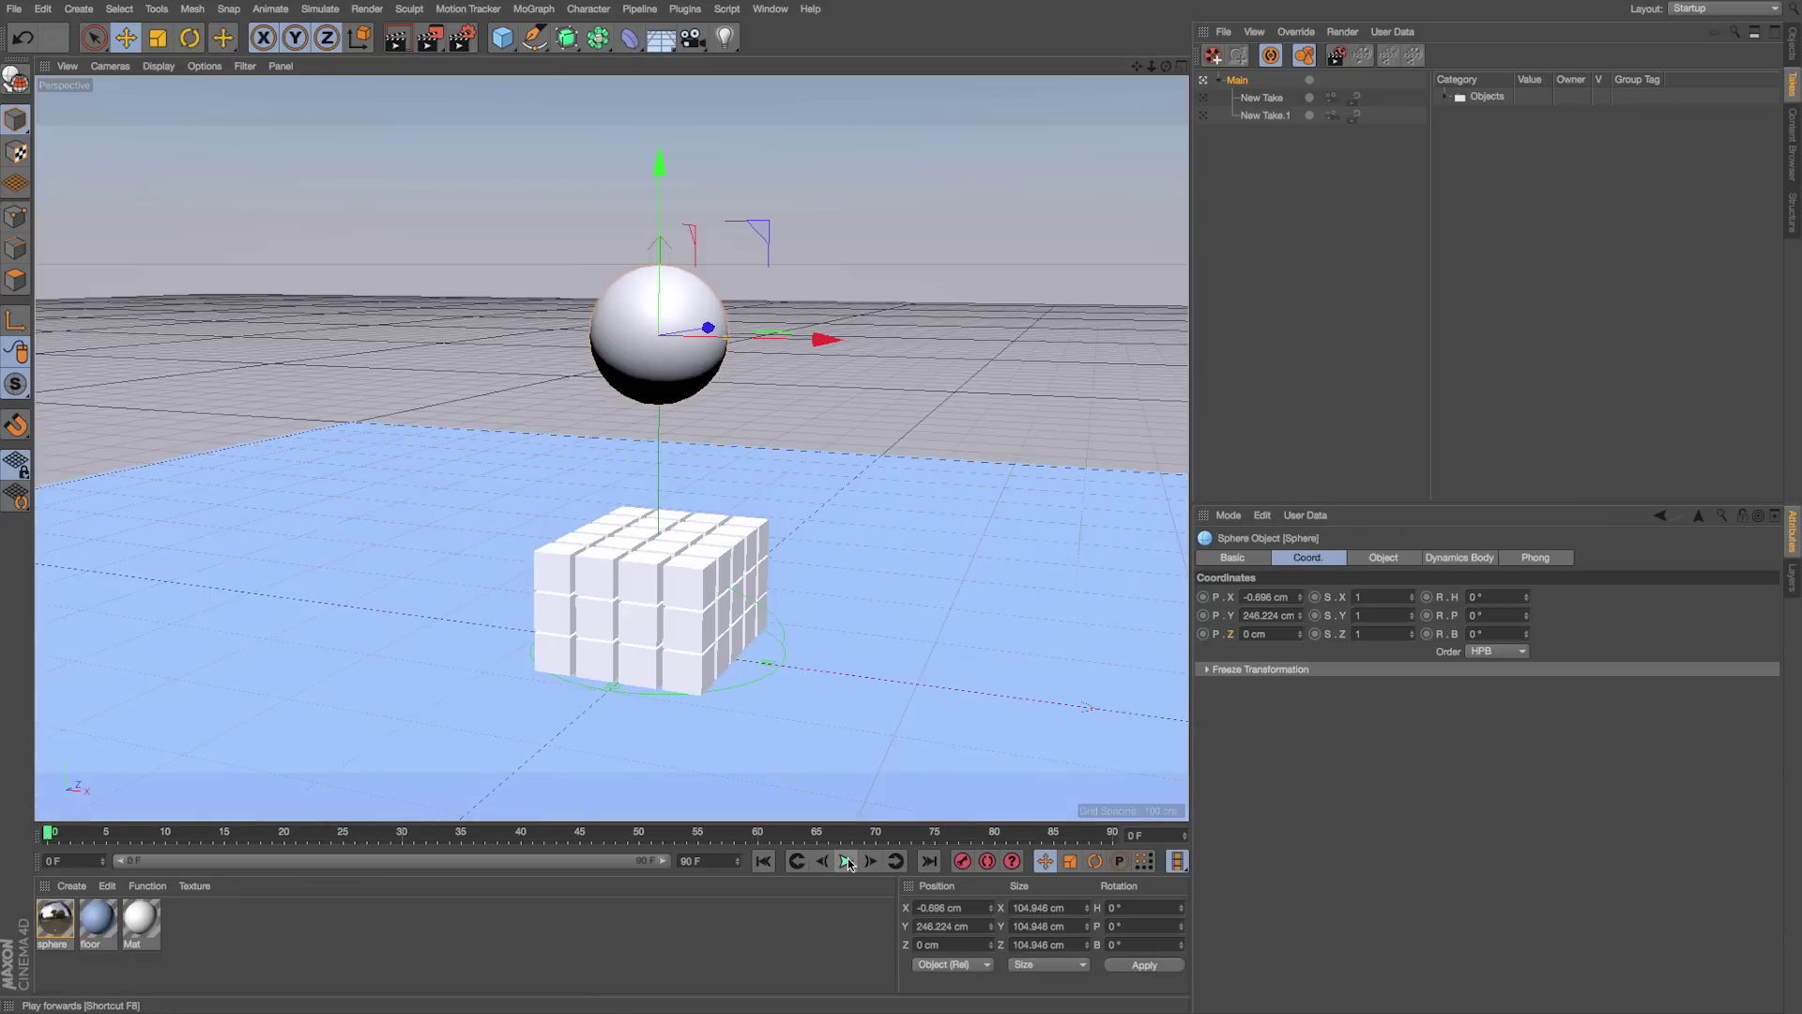
{"action": "left_click", "coordinate": [849, 865]}
{"action": "key", "text": "shift+f"}
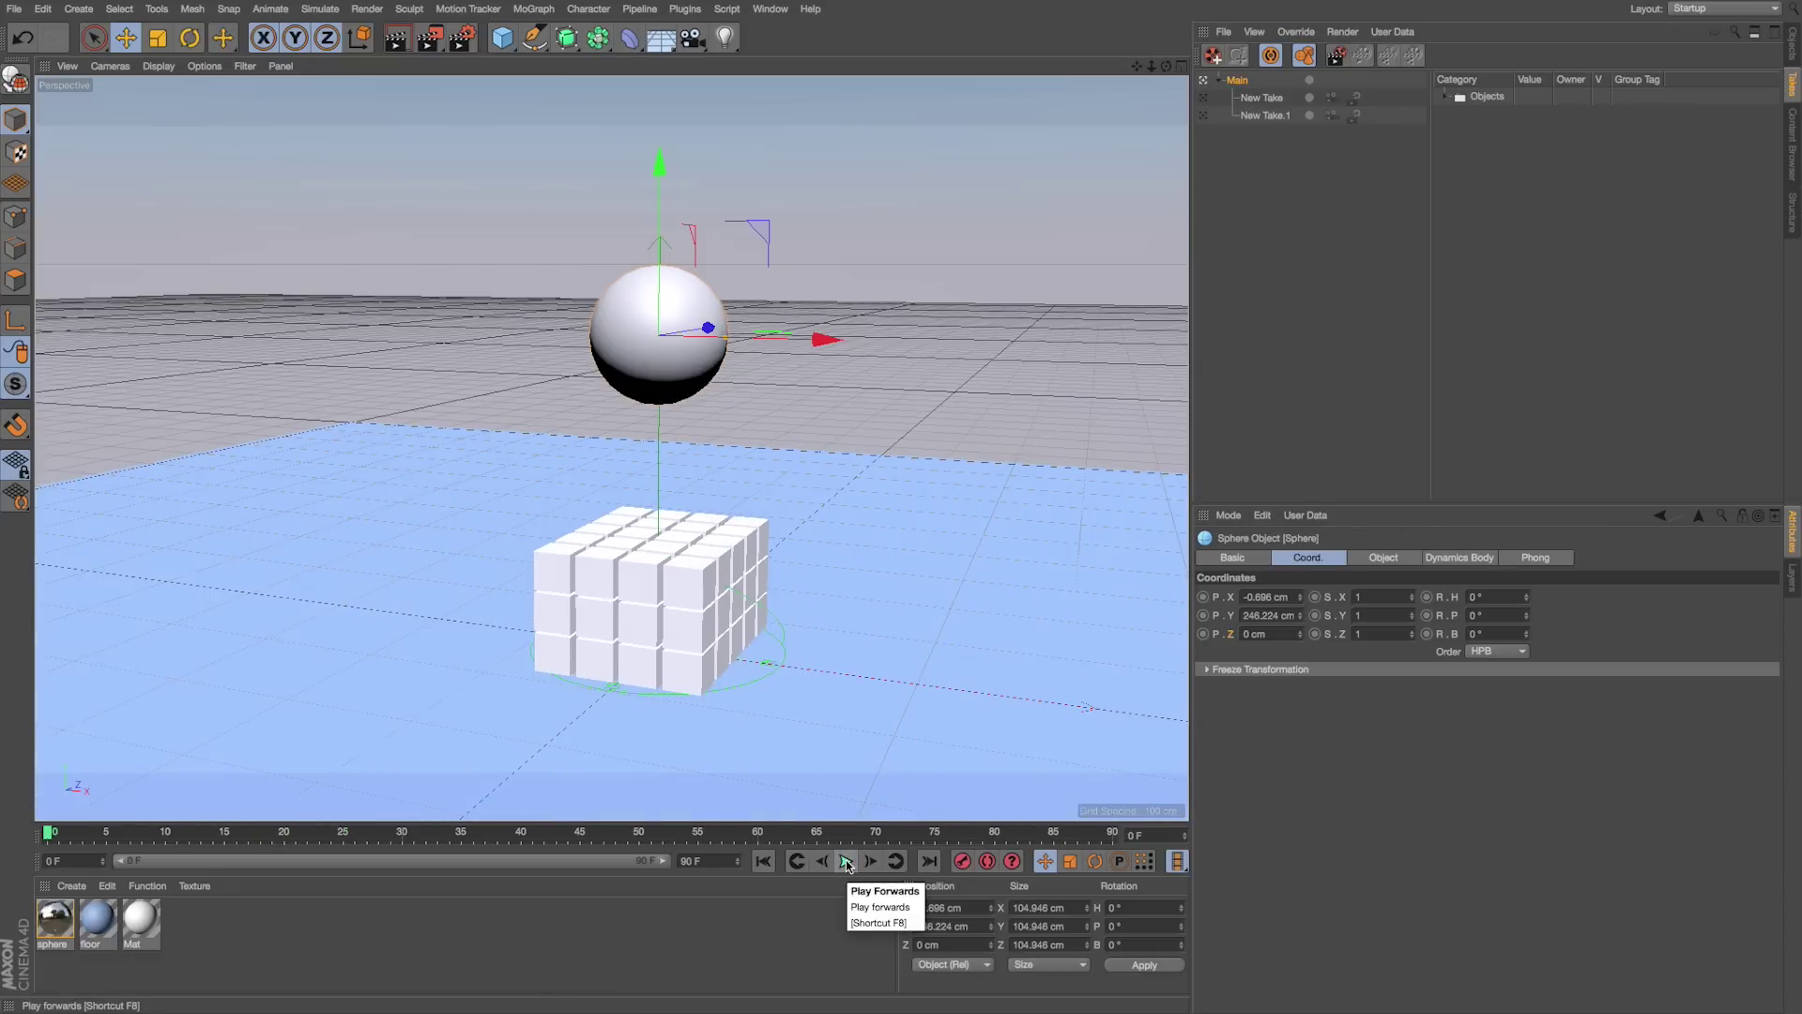
{"action": "left_click", "coordinate": [849, 866]}
{"action": "left_click", "coordinate": [847, 862]}
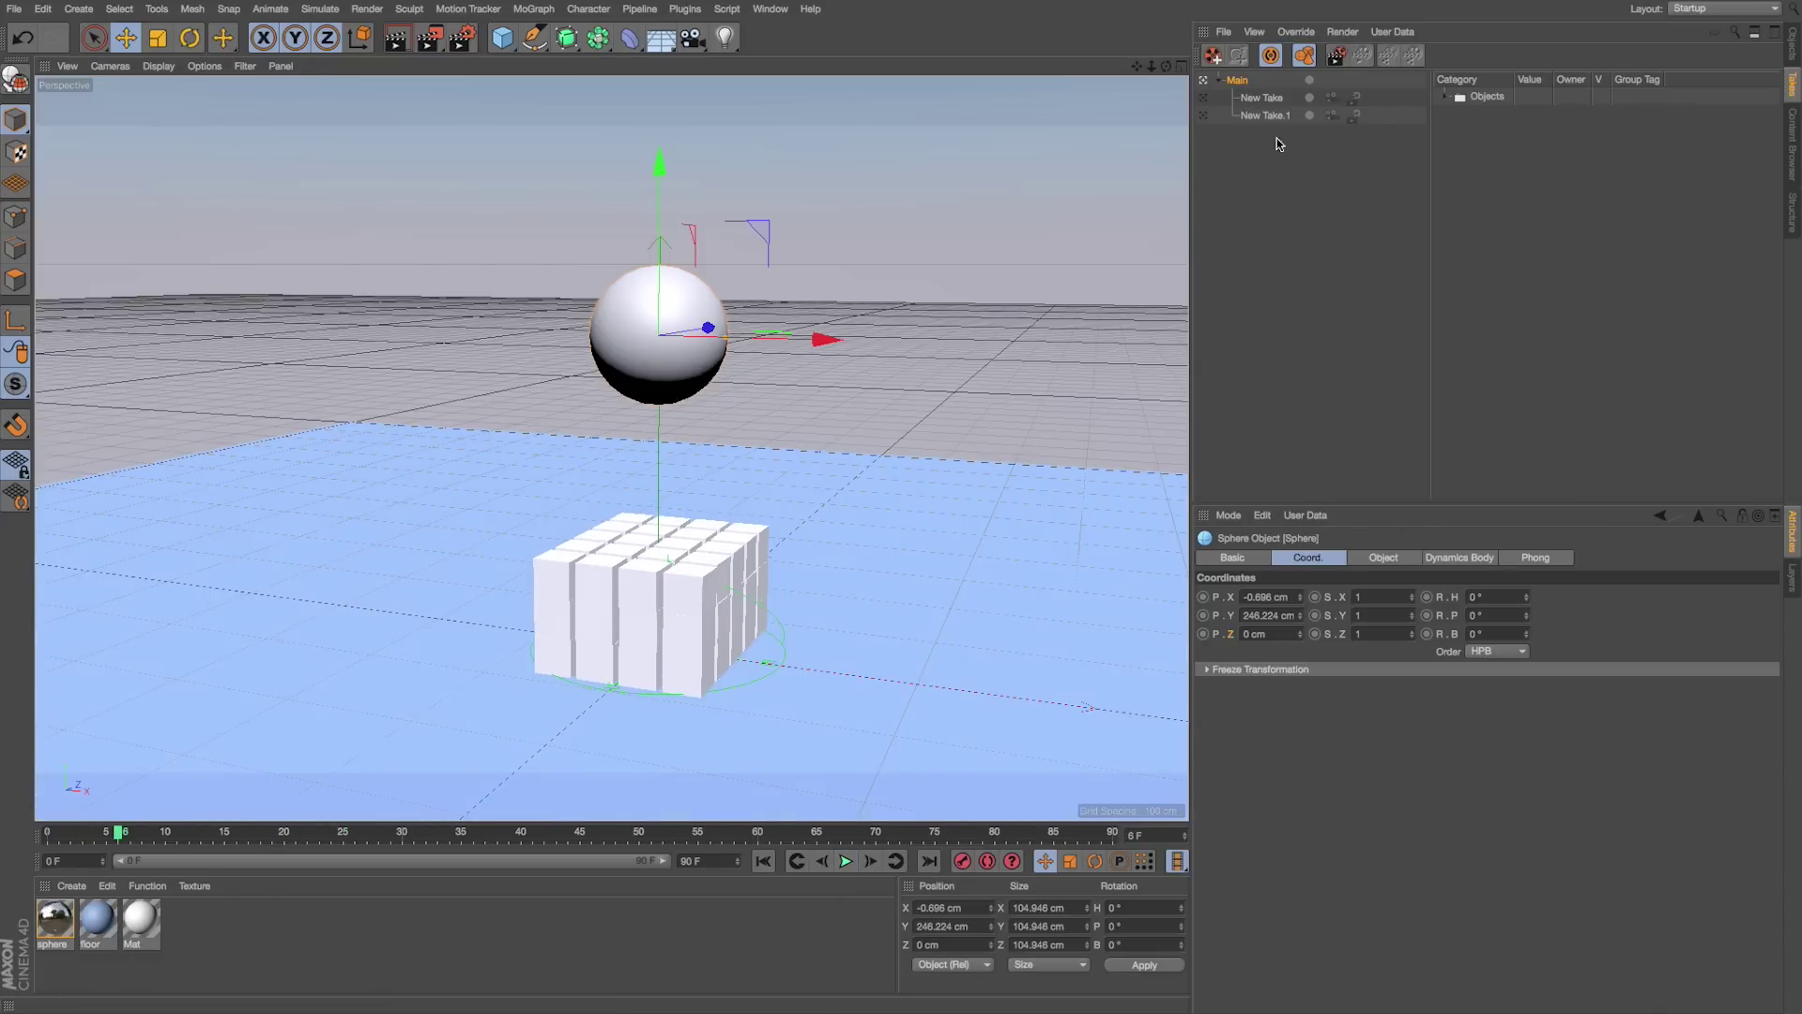
Step: Rename the two child takes as Take 1 and Take 2
{"action": "double_click", "coordinate": [1262, 98]}
{"action": "type", "text": "1"}
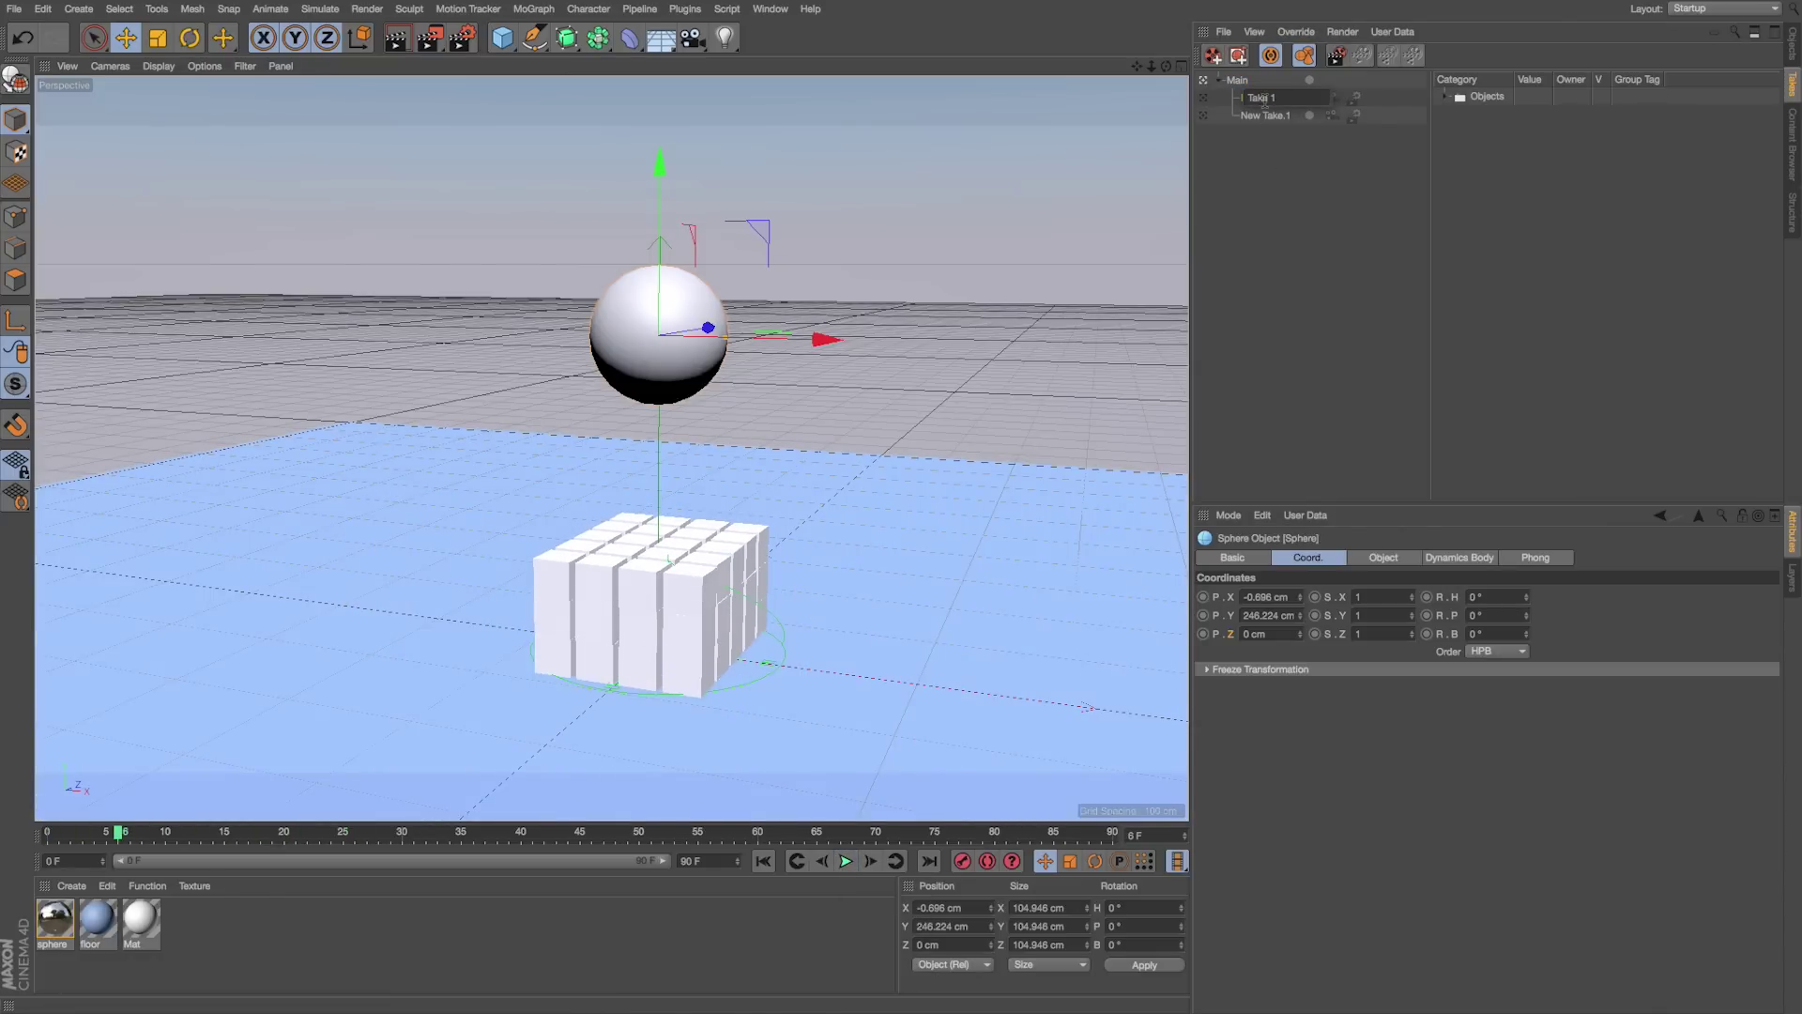
{"action": "key", "text": "Down"}
{"action": "type", "text": "Take 2"}
{"action": "key", "text": "Return"}
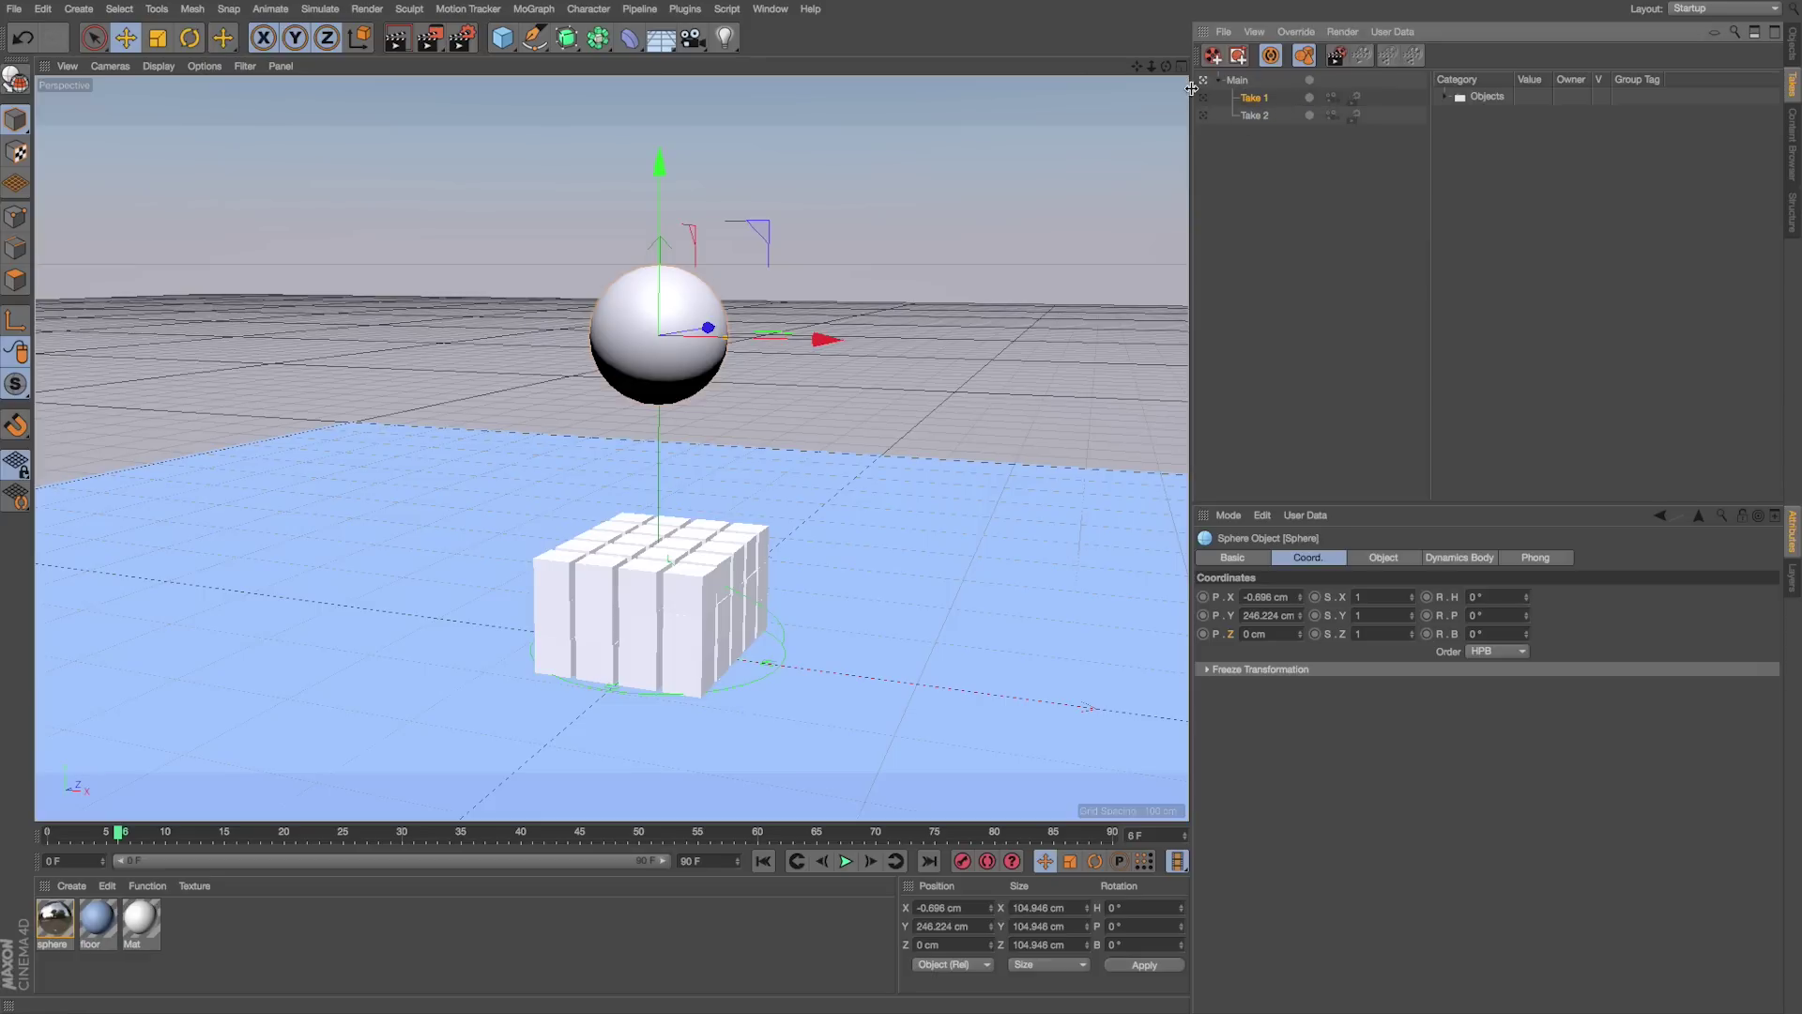
Step: Alternate the active take between Take 1 and Take 2 to compare the sphere's position, ending on Take 2
{"action": "left_click", "coordinate": [1203, 97]}
{"action": "left_click", "coordinate": [1203, 115]}
{"action": "left_click", "coordinate": [1204, 96]}
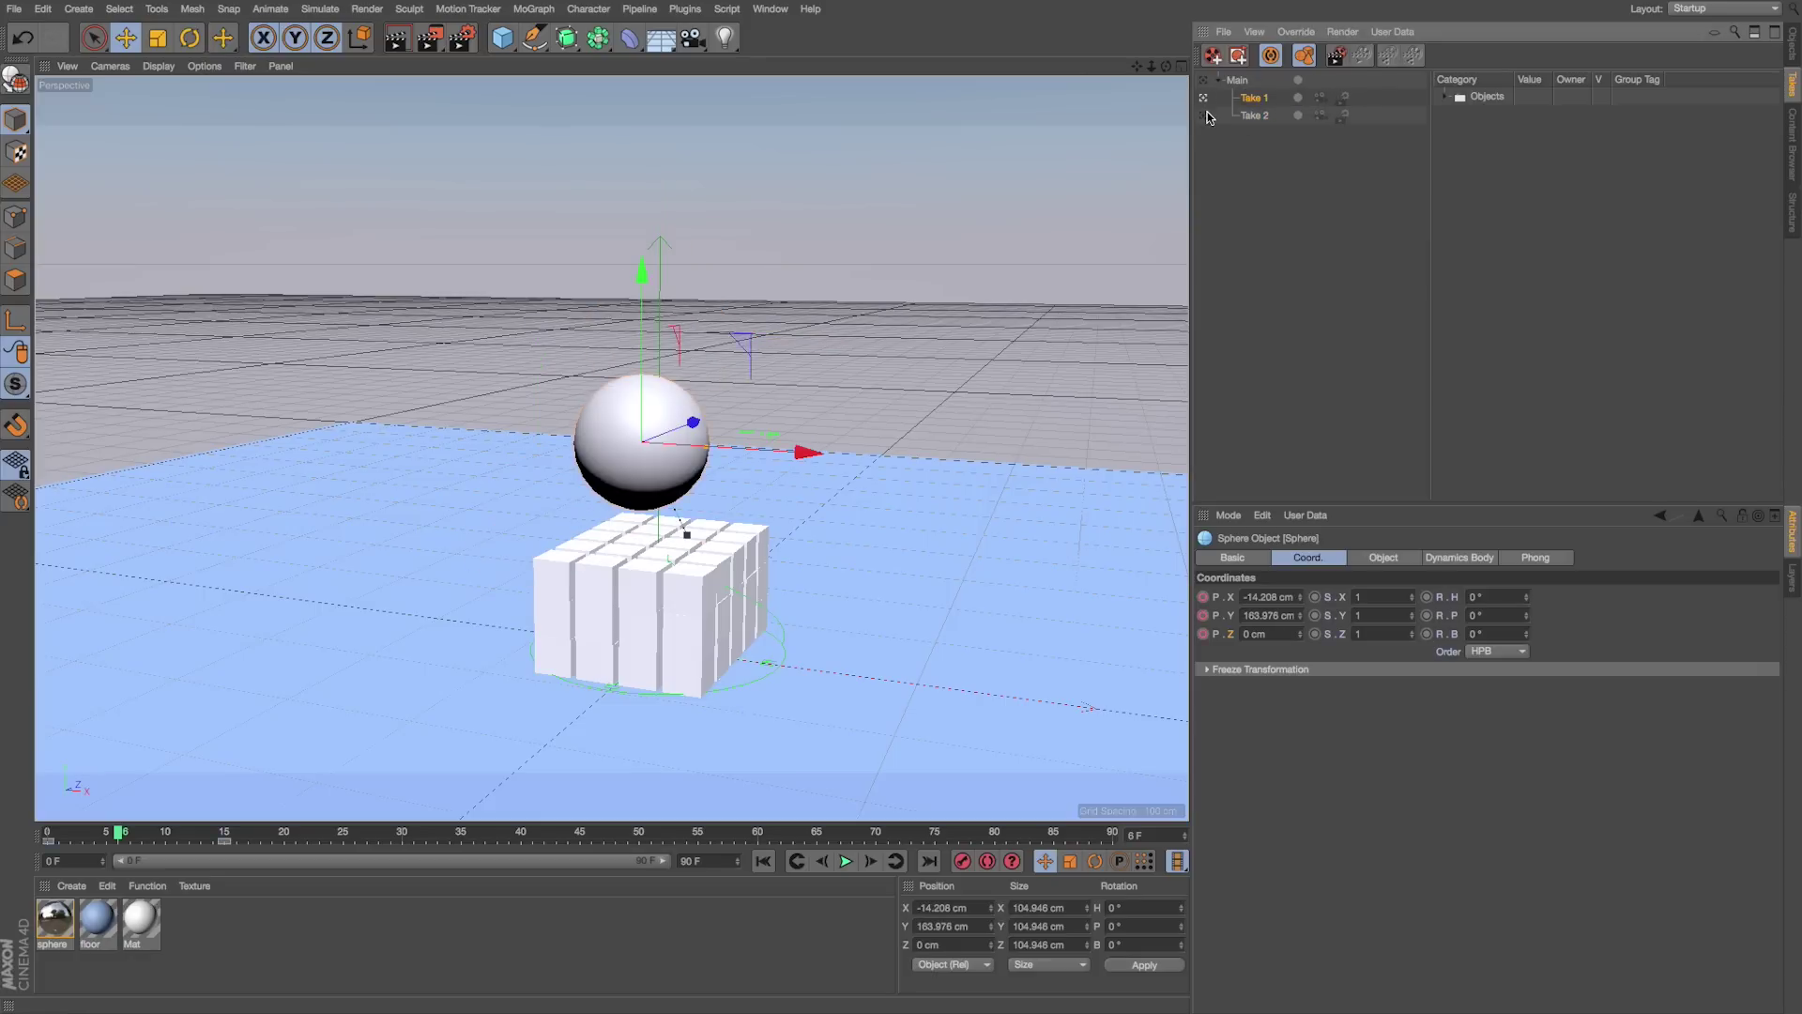
{"action": "left_click", "coordinate": [1204, 115]}
{"action": "left_click", "coordinate": [1205, 97]}
{"action": "left_click", "coordinate": [1205, 115]}
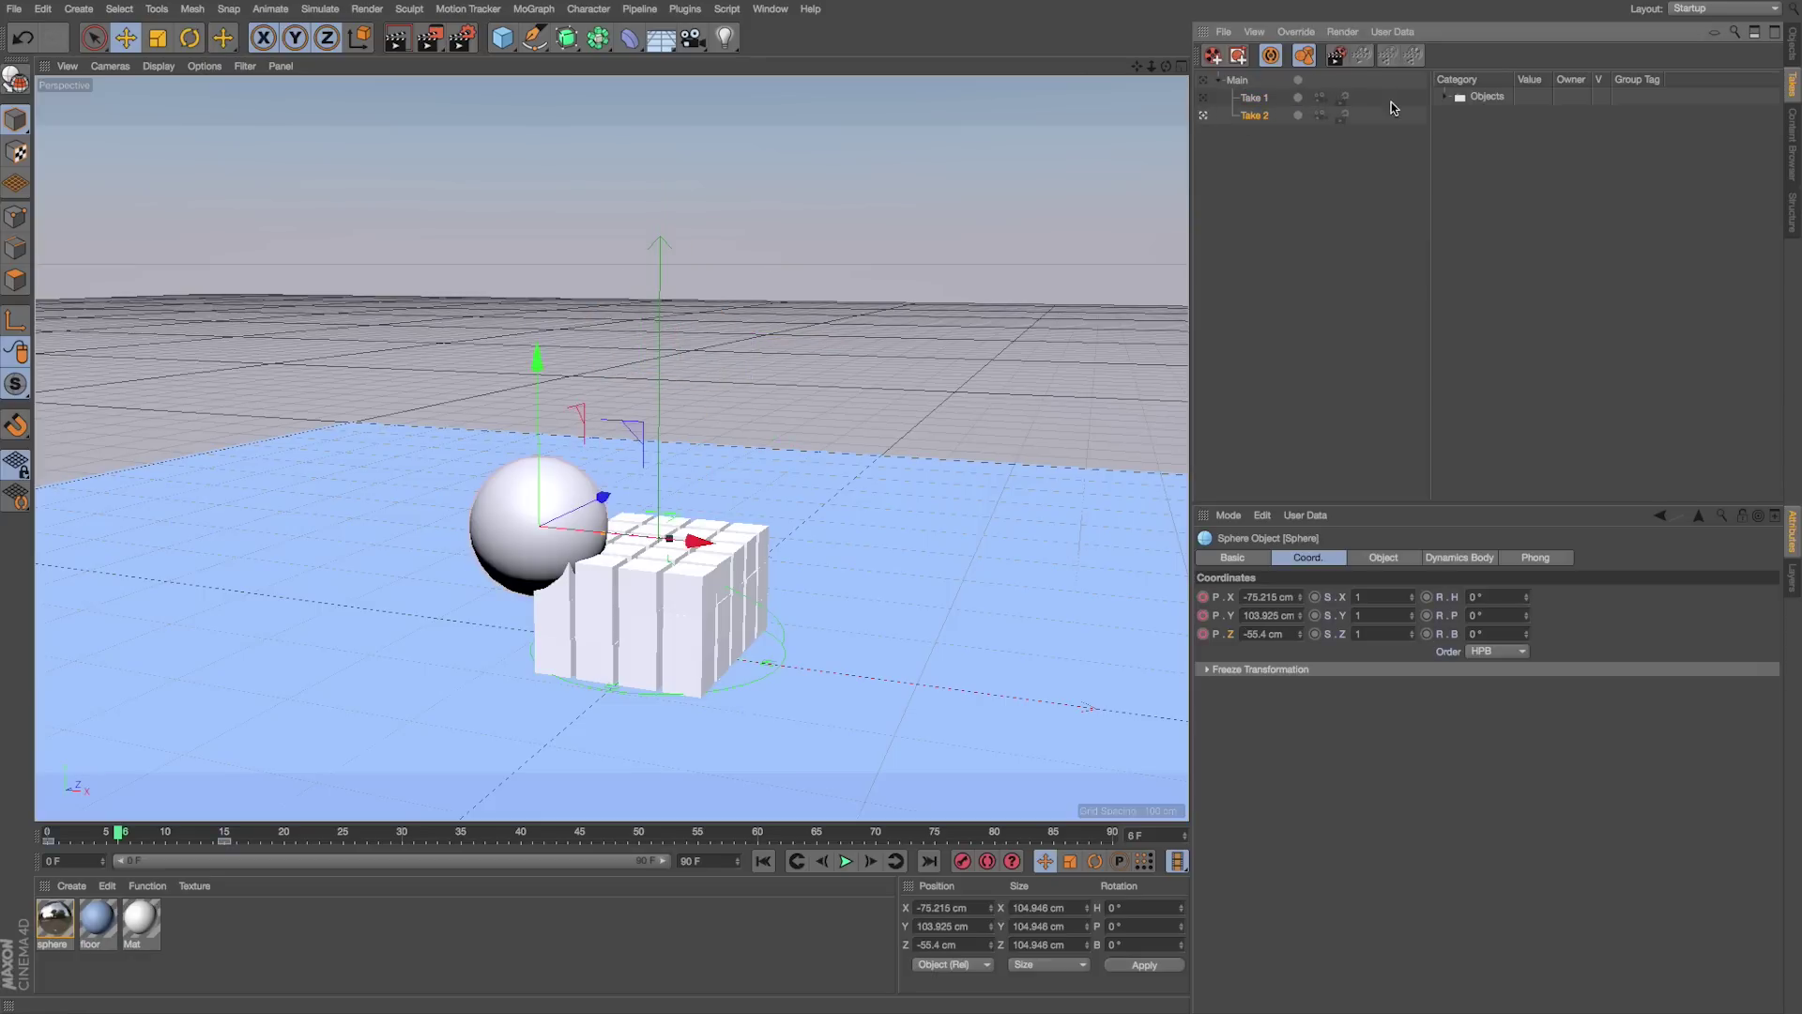
Step: Expand Take 2's overrides down to the sphere's coordinates to examine which parameters it stores
{"action": "left_click", "coordinate": [1445, 95]}
{"action": "left_click", "coordinate": [1460, 114]}
{"action": "left_click", "coordinate": [1474, 132]}
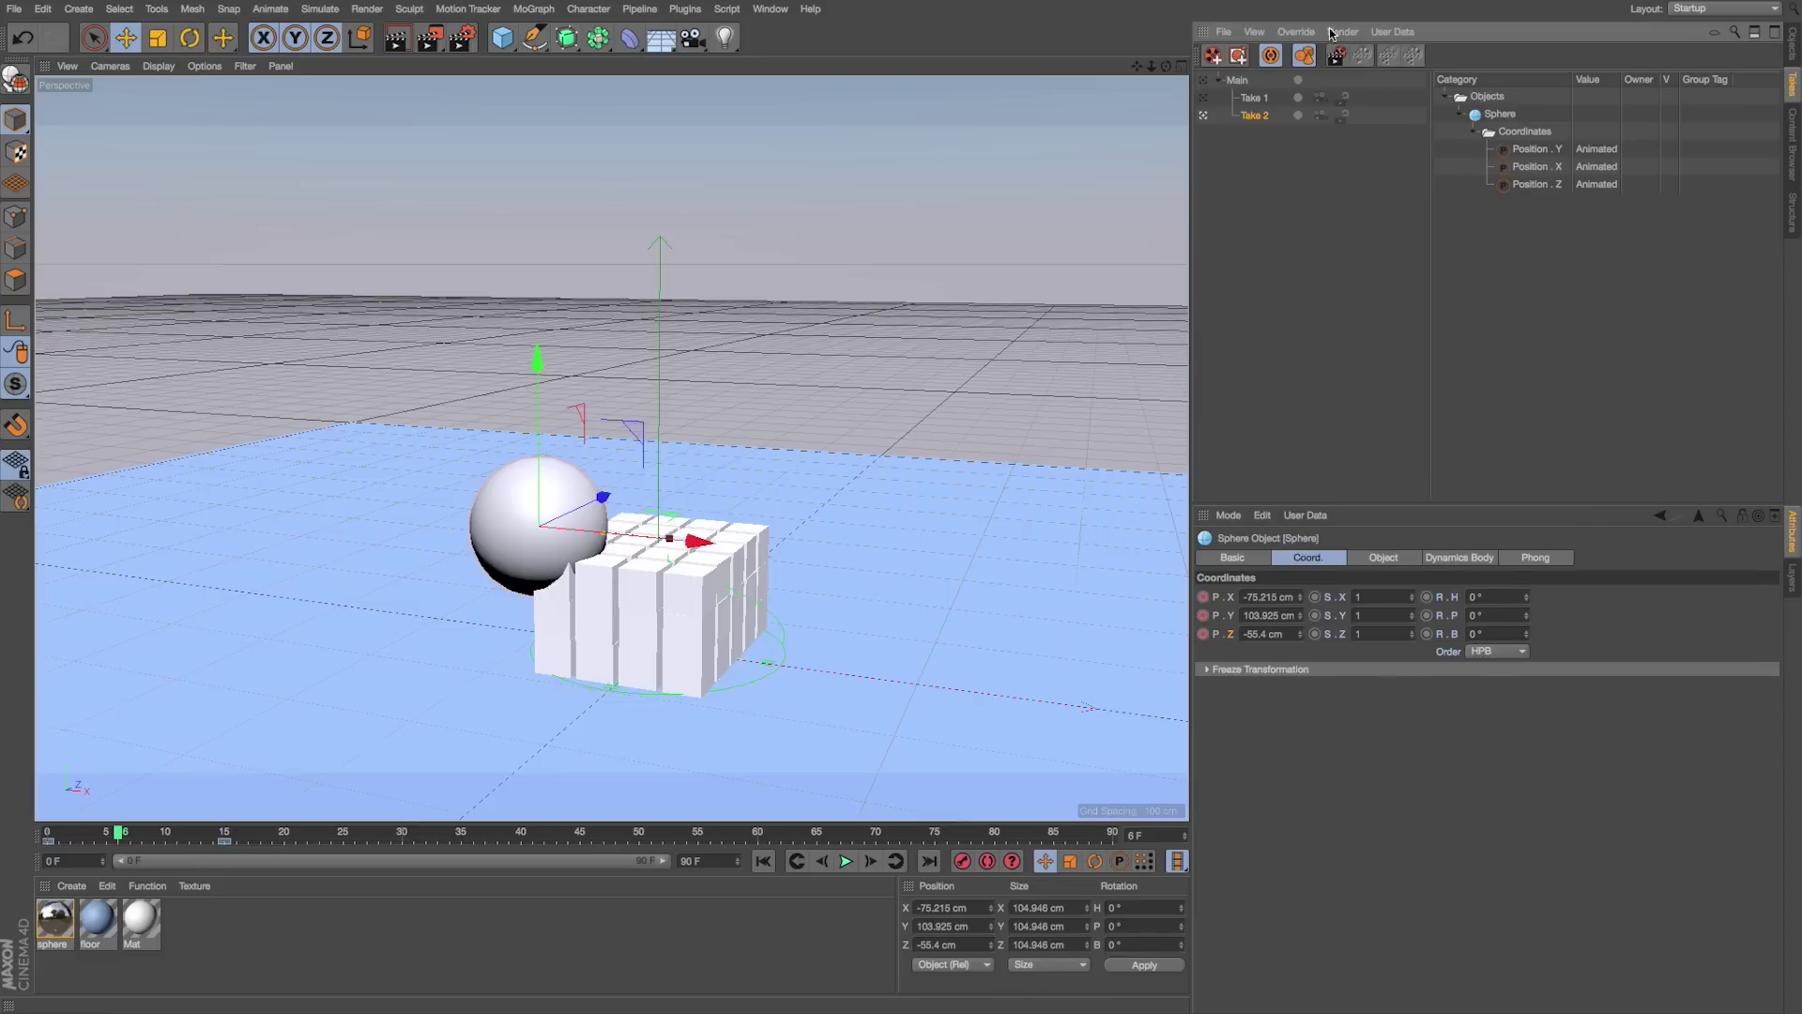
Step: Make the Main take active and check its overrides and the scene objects
{"action": "left_click", "coordinate": [1205, 83]}
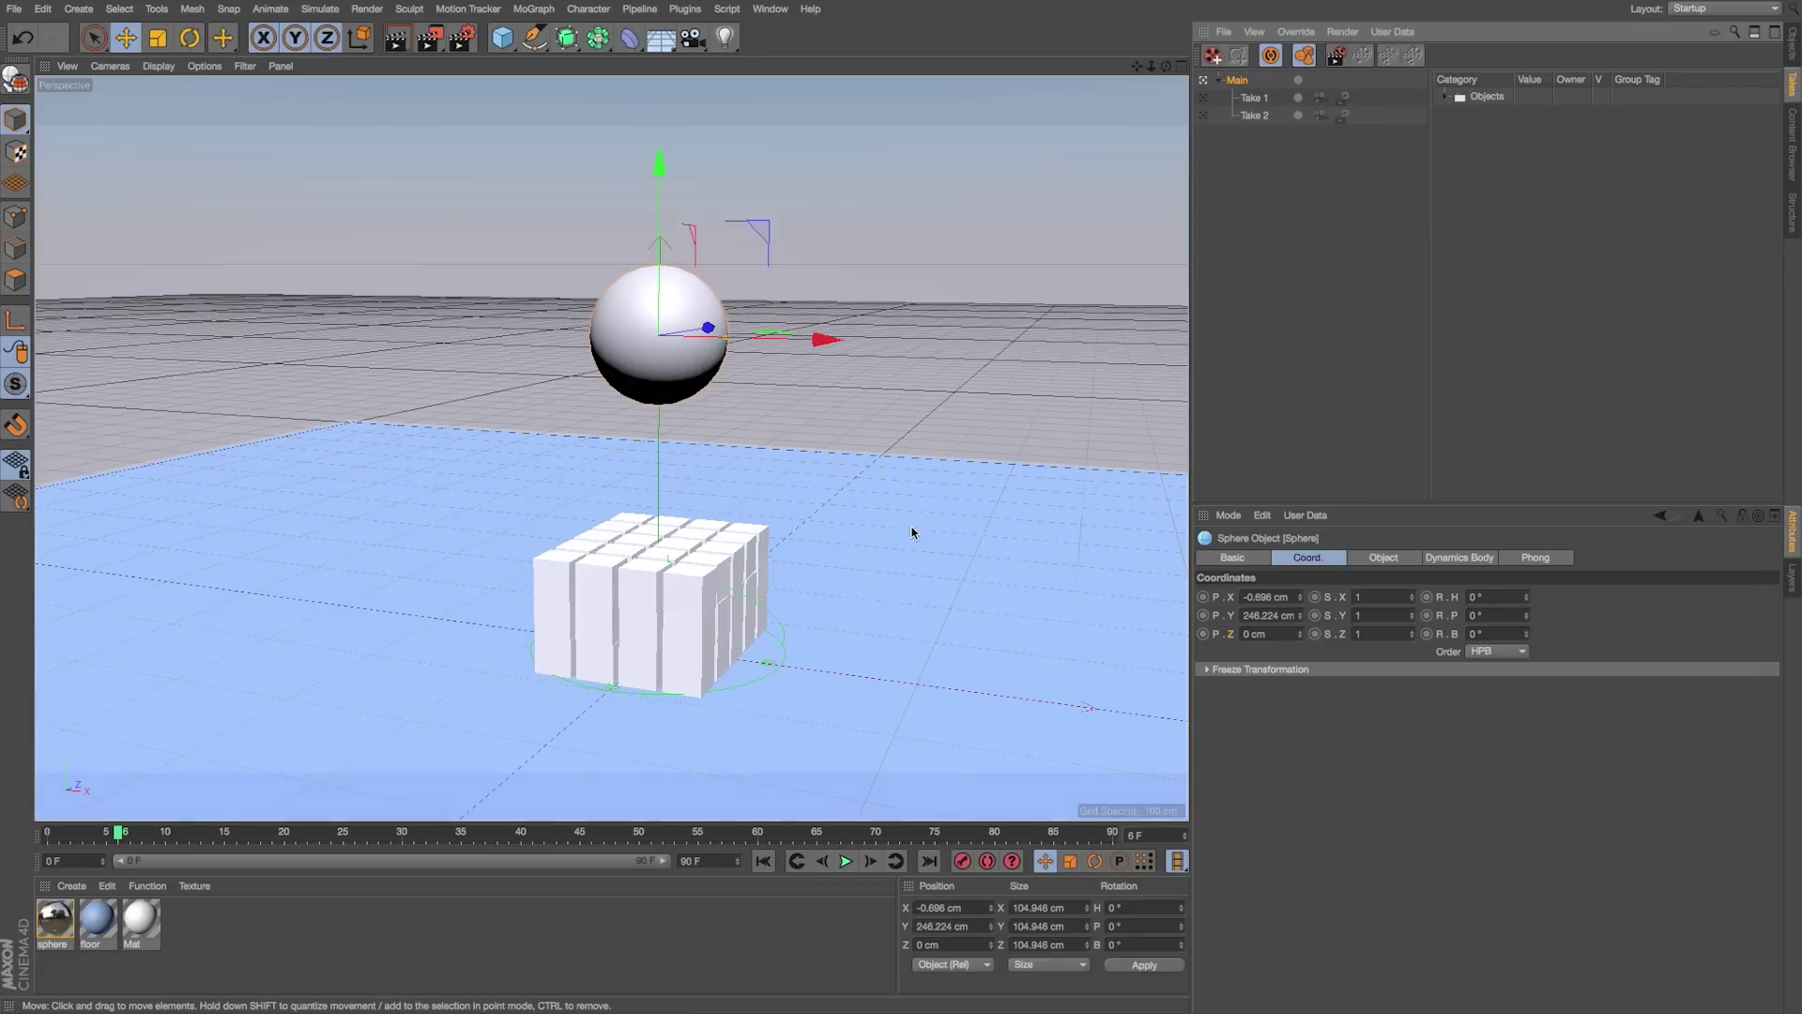
{"action": "left_click", "coordinate": [1233, 143]}
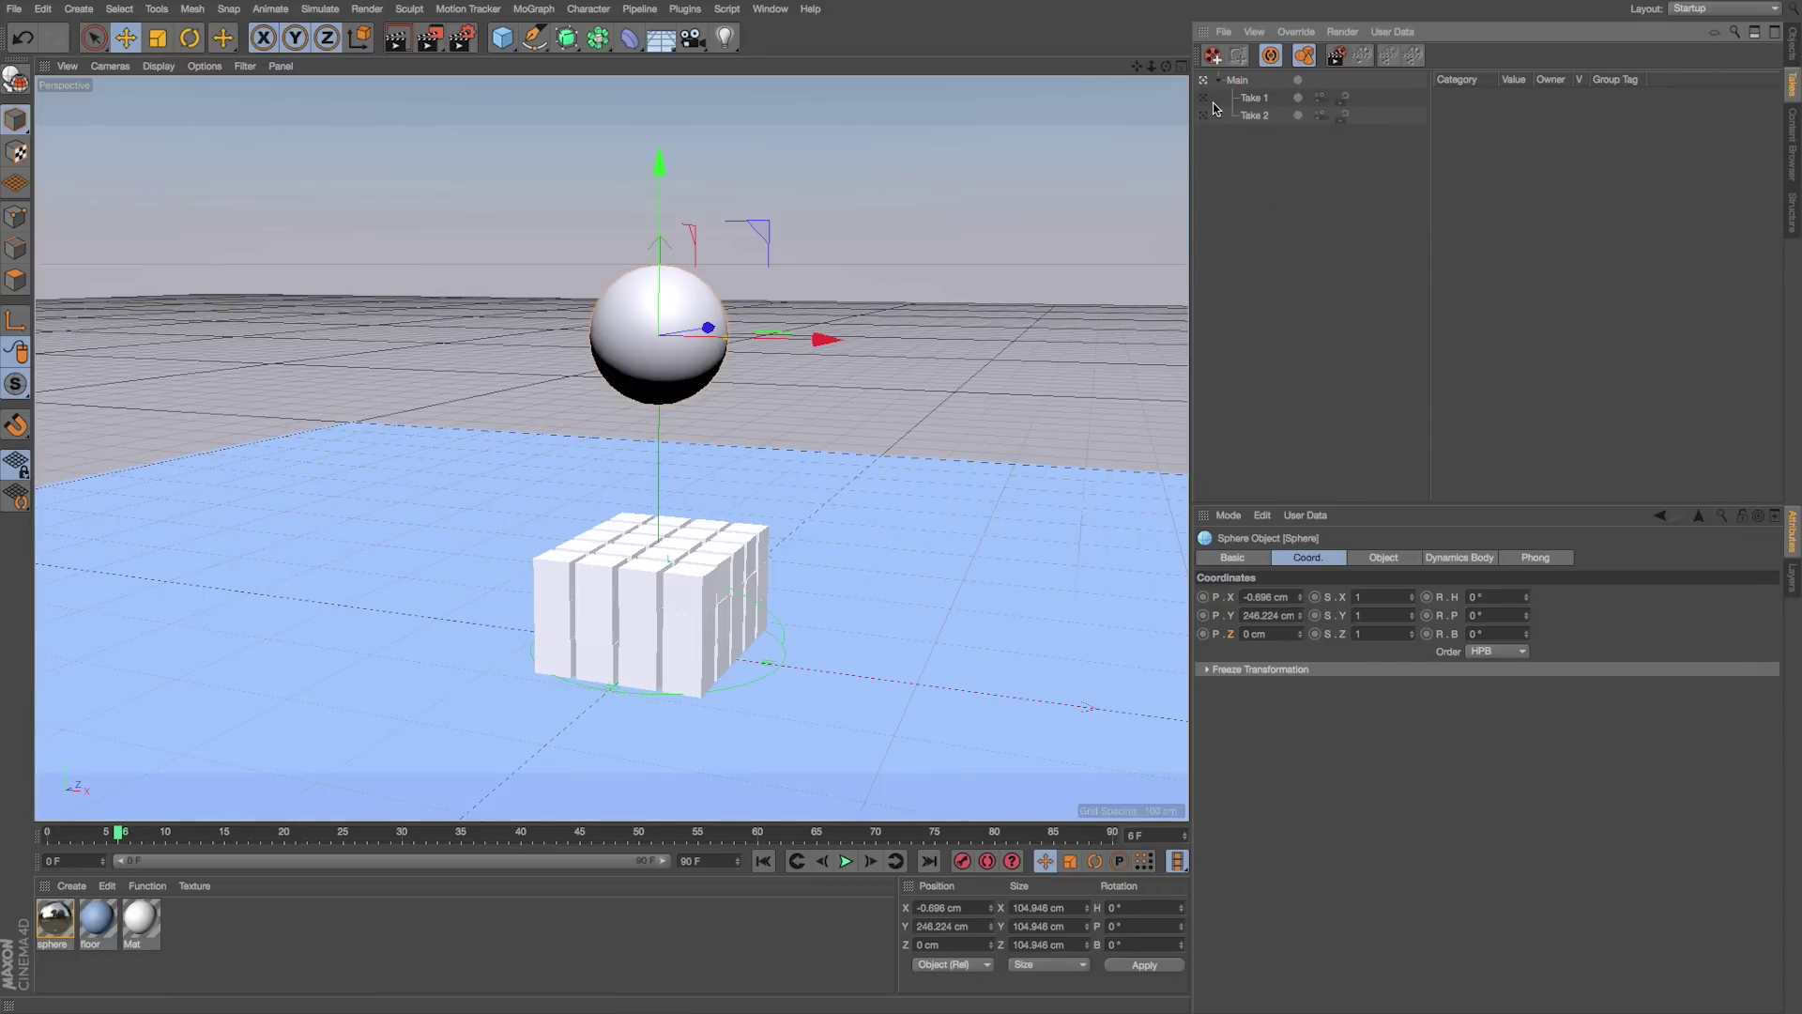
{"action": "left_click", "coordinate": [1237, 81]}
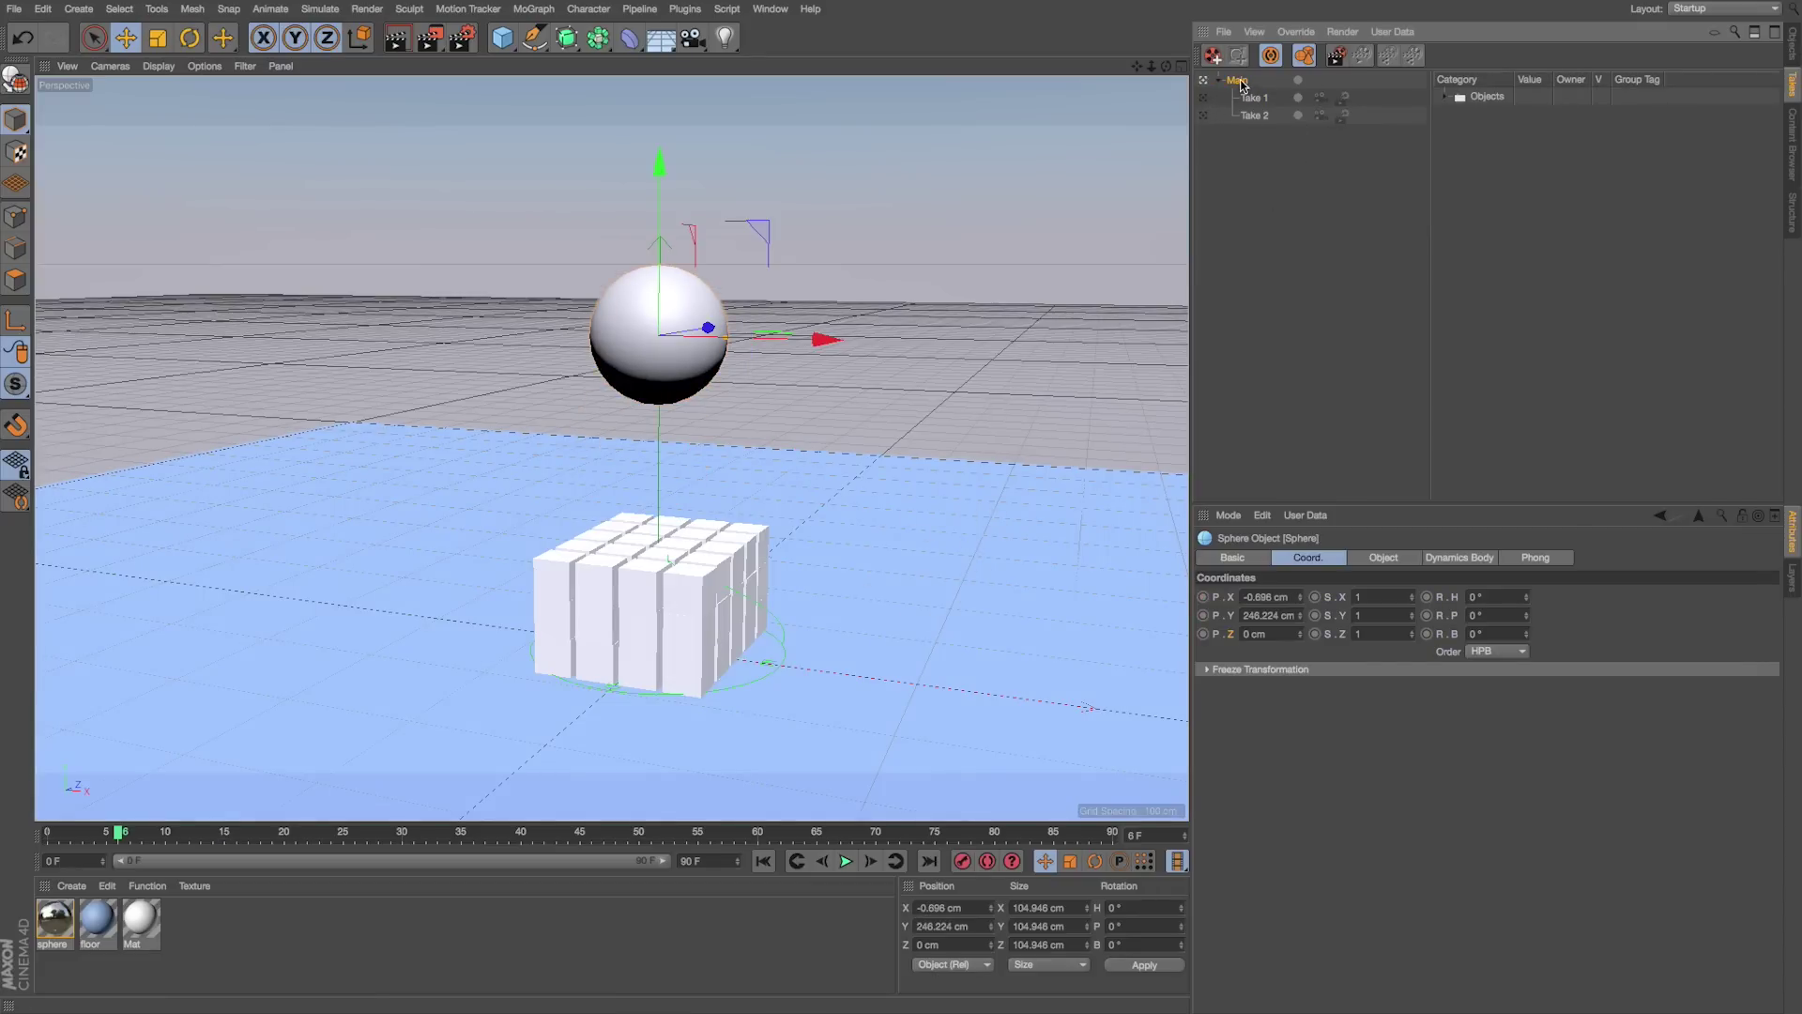
{"action": "left_click", "coordinate": [1792, 47]}
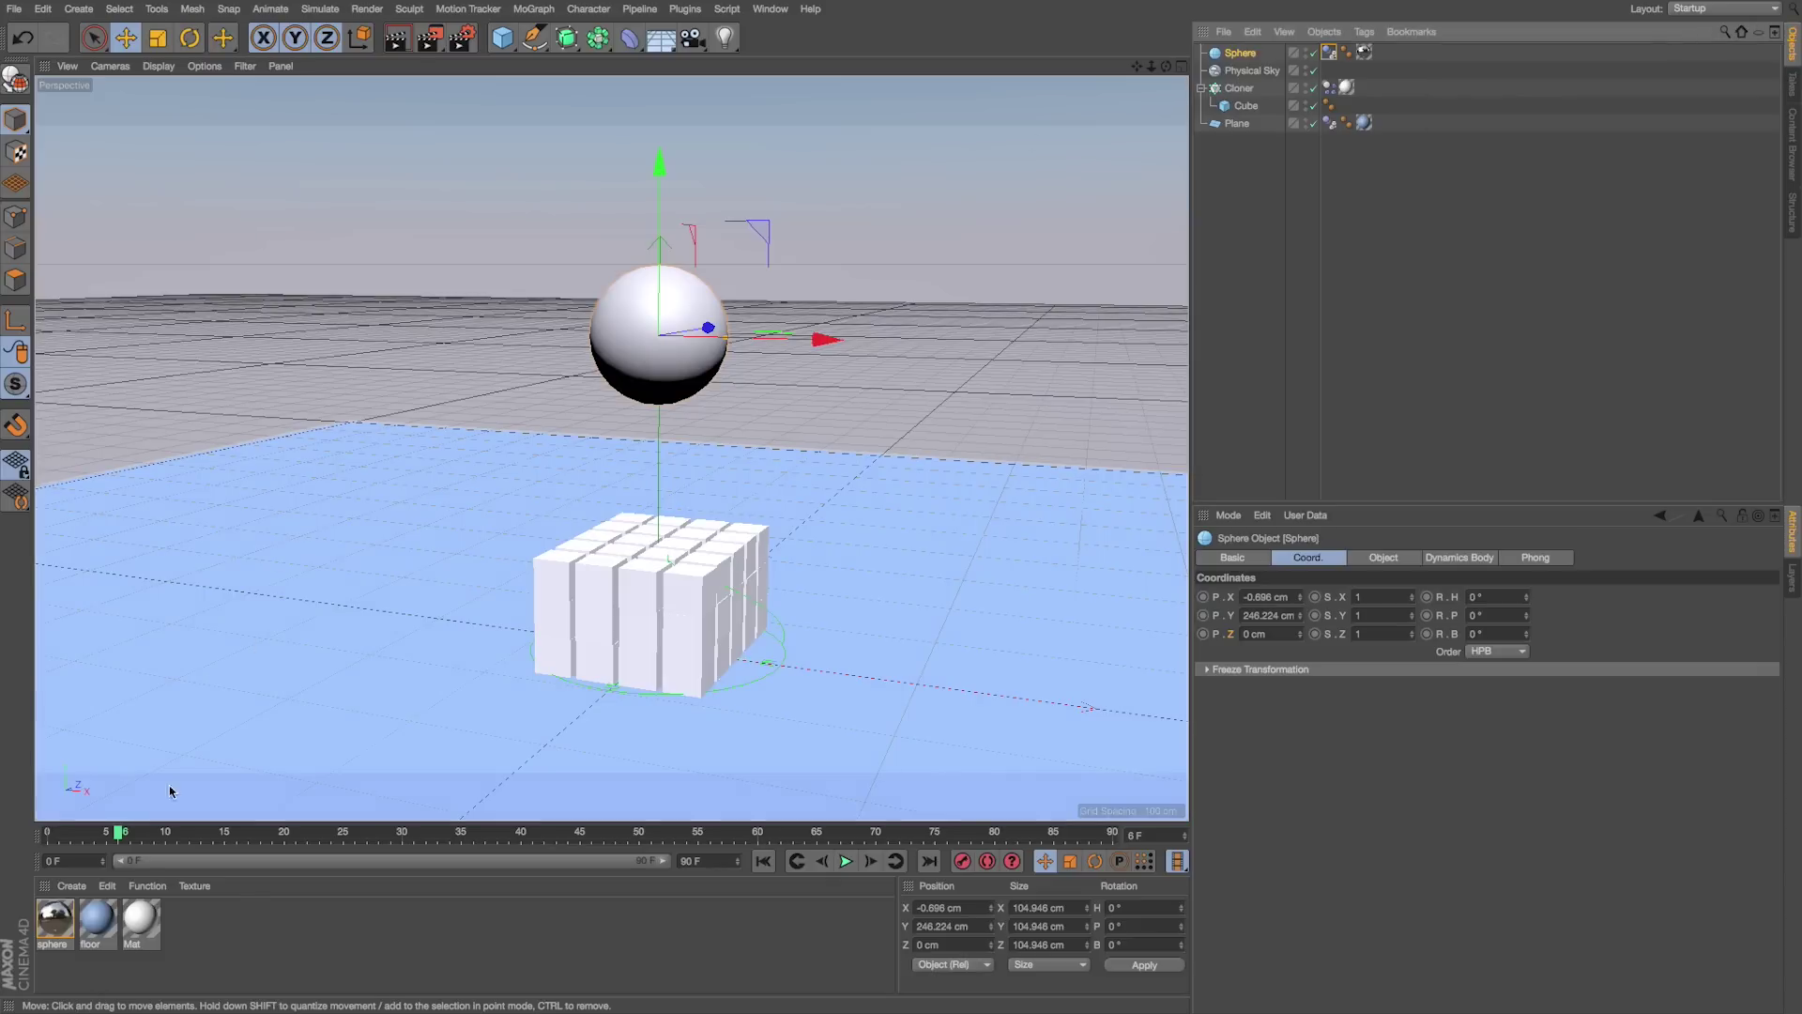
{"action": "left_click", "coordinate": [1792, 87]}
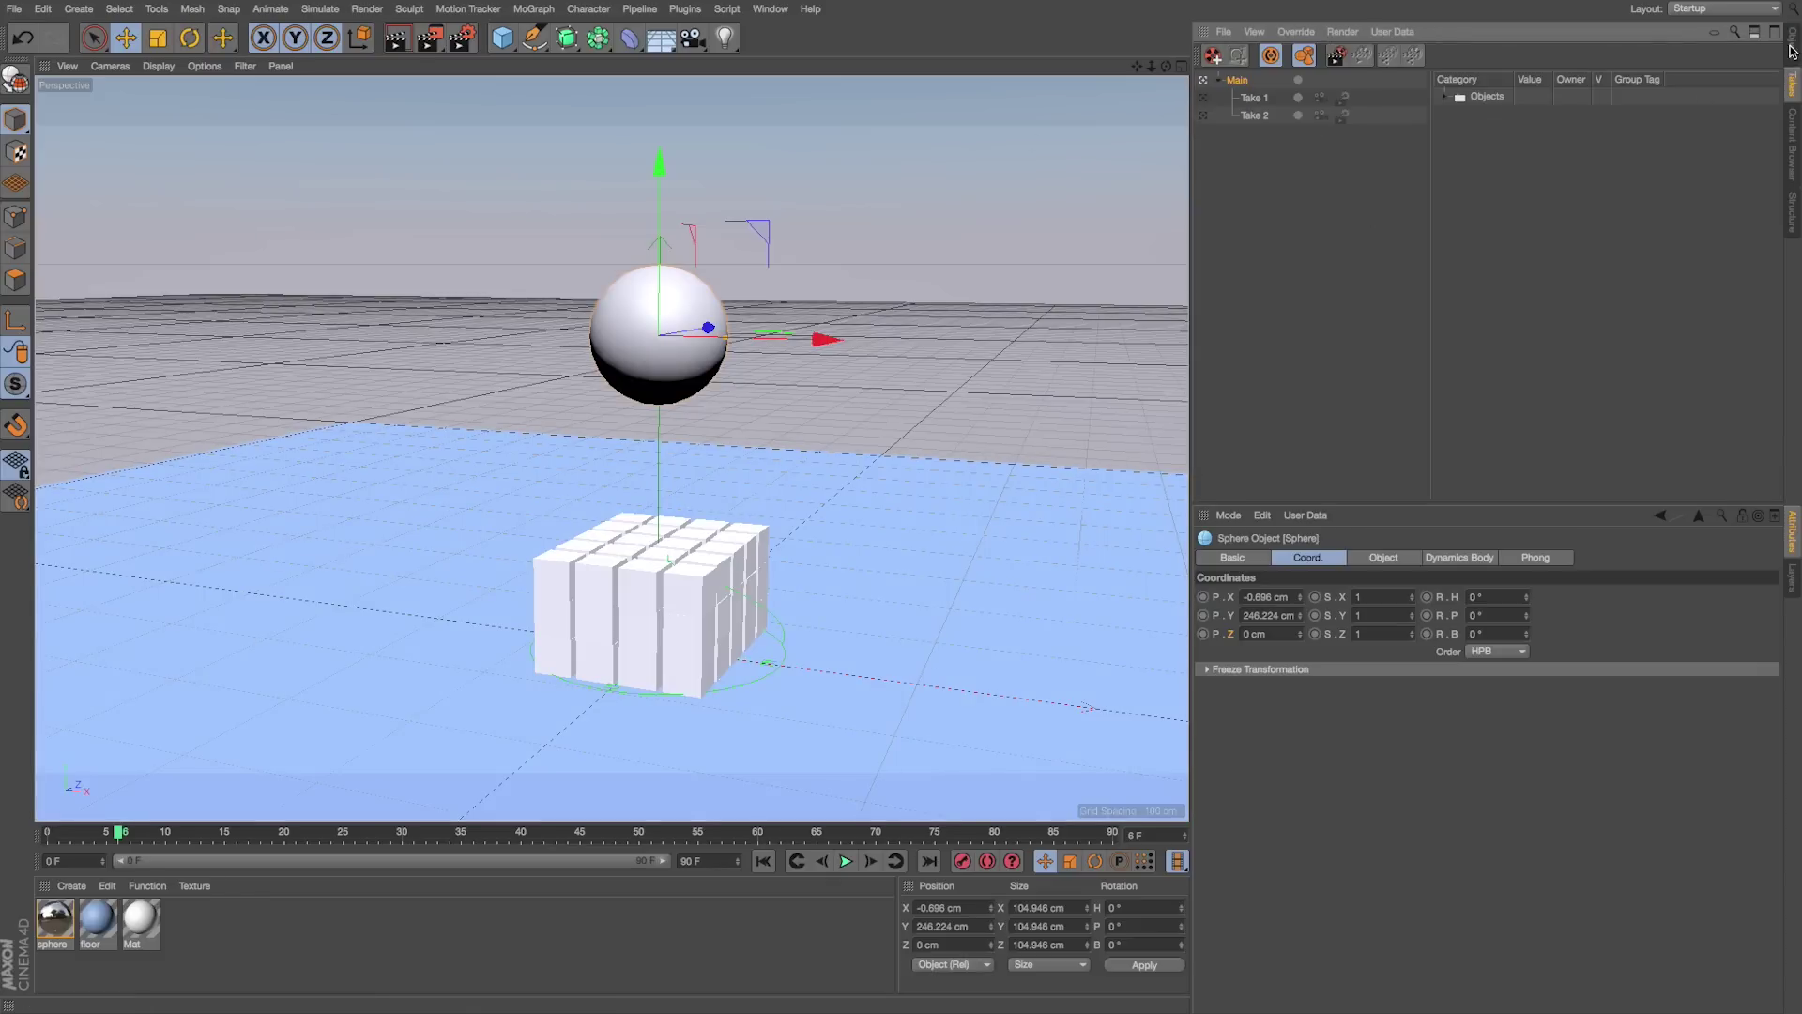
{"action": "left_click", "coordinate": [1792, 47]}
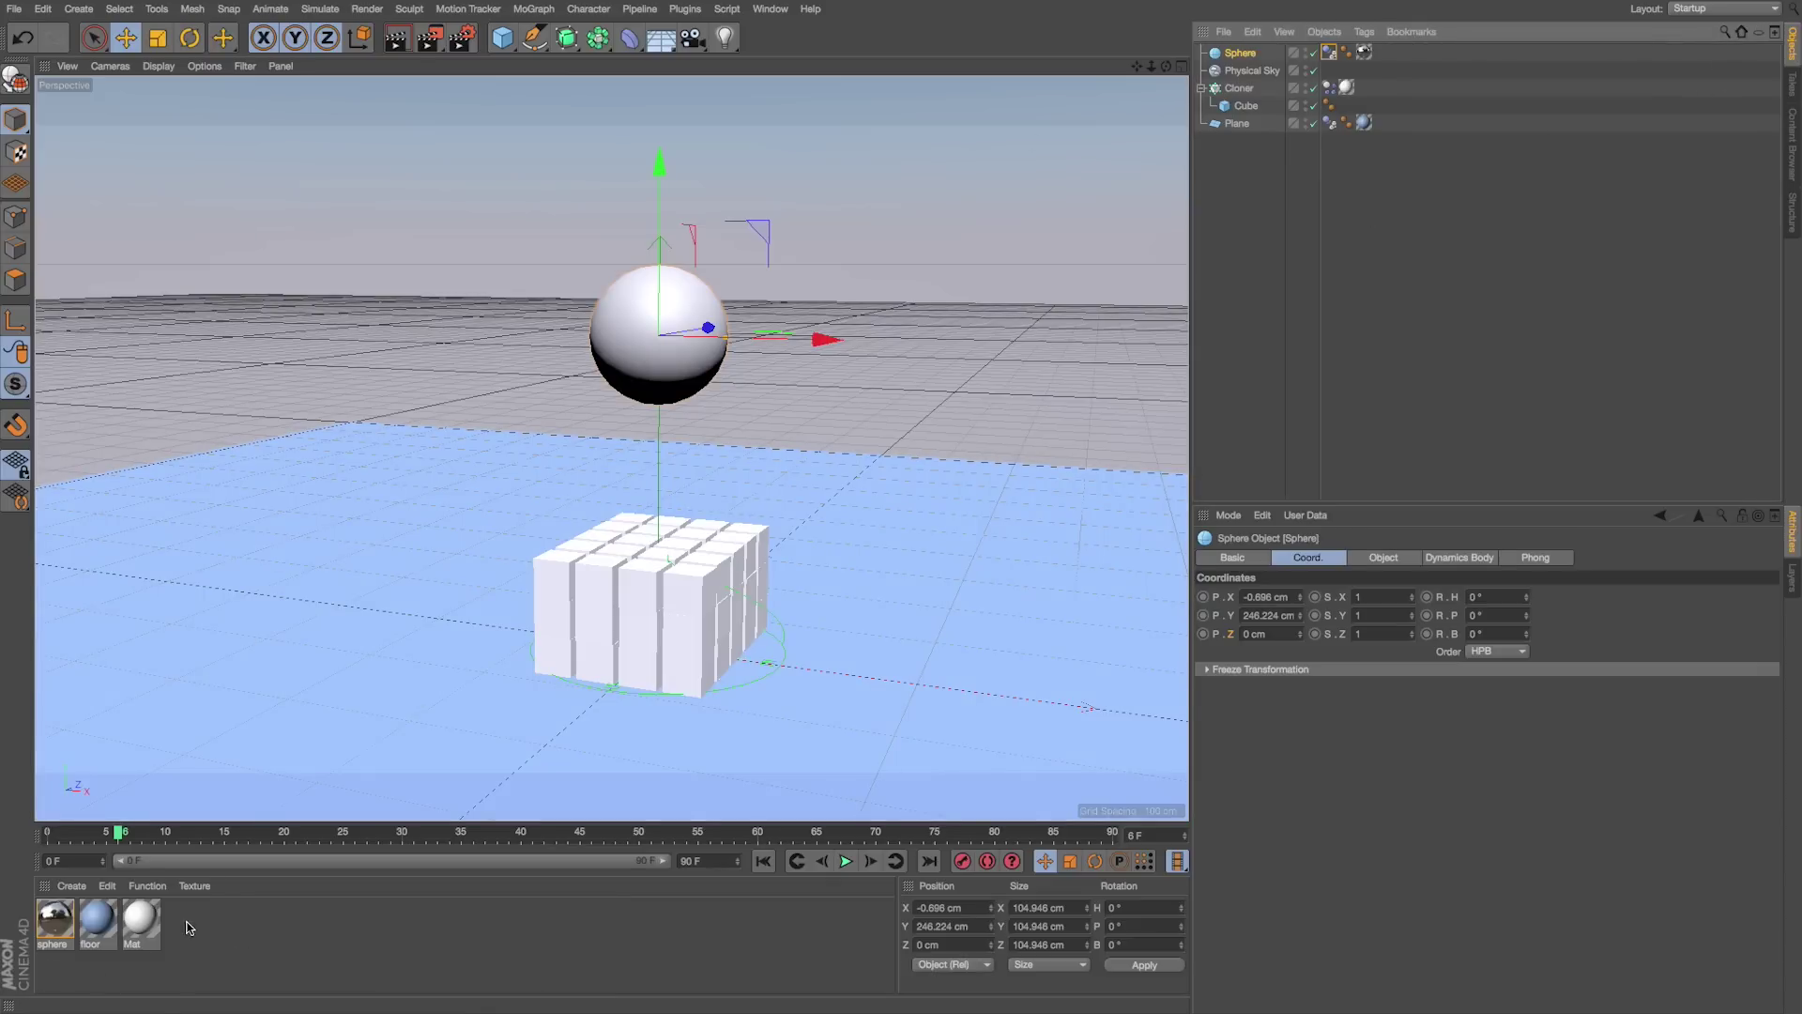
{"action": "key", "text": "ctrl+z"}
{"action": "key", "text": "ctrl+z"}
{"action": "left_click", "coordinate": [1792, 86]}
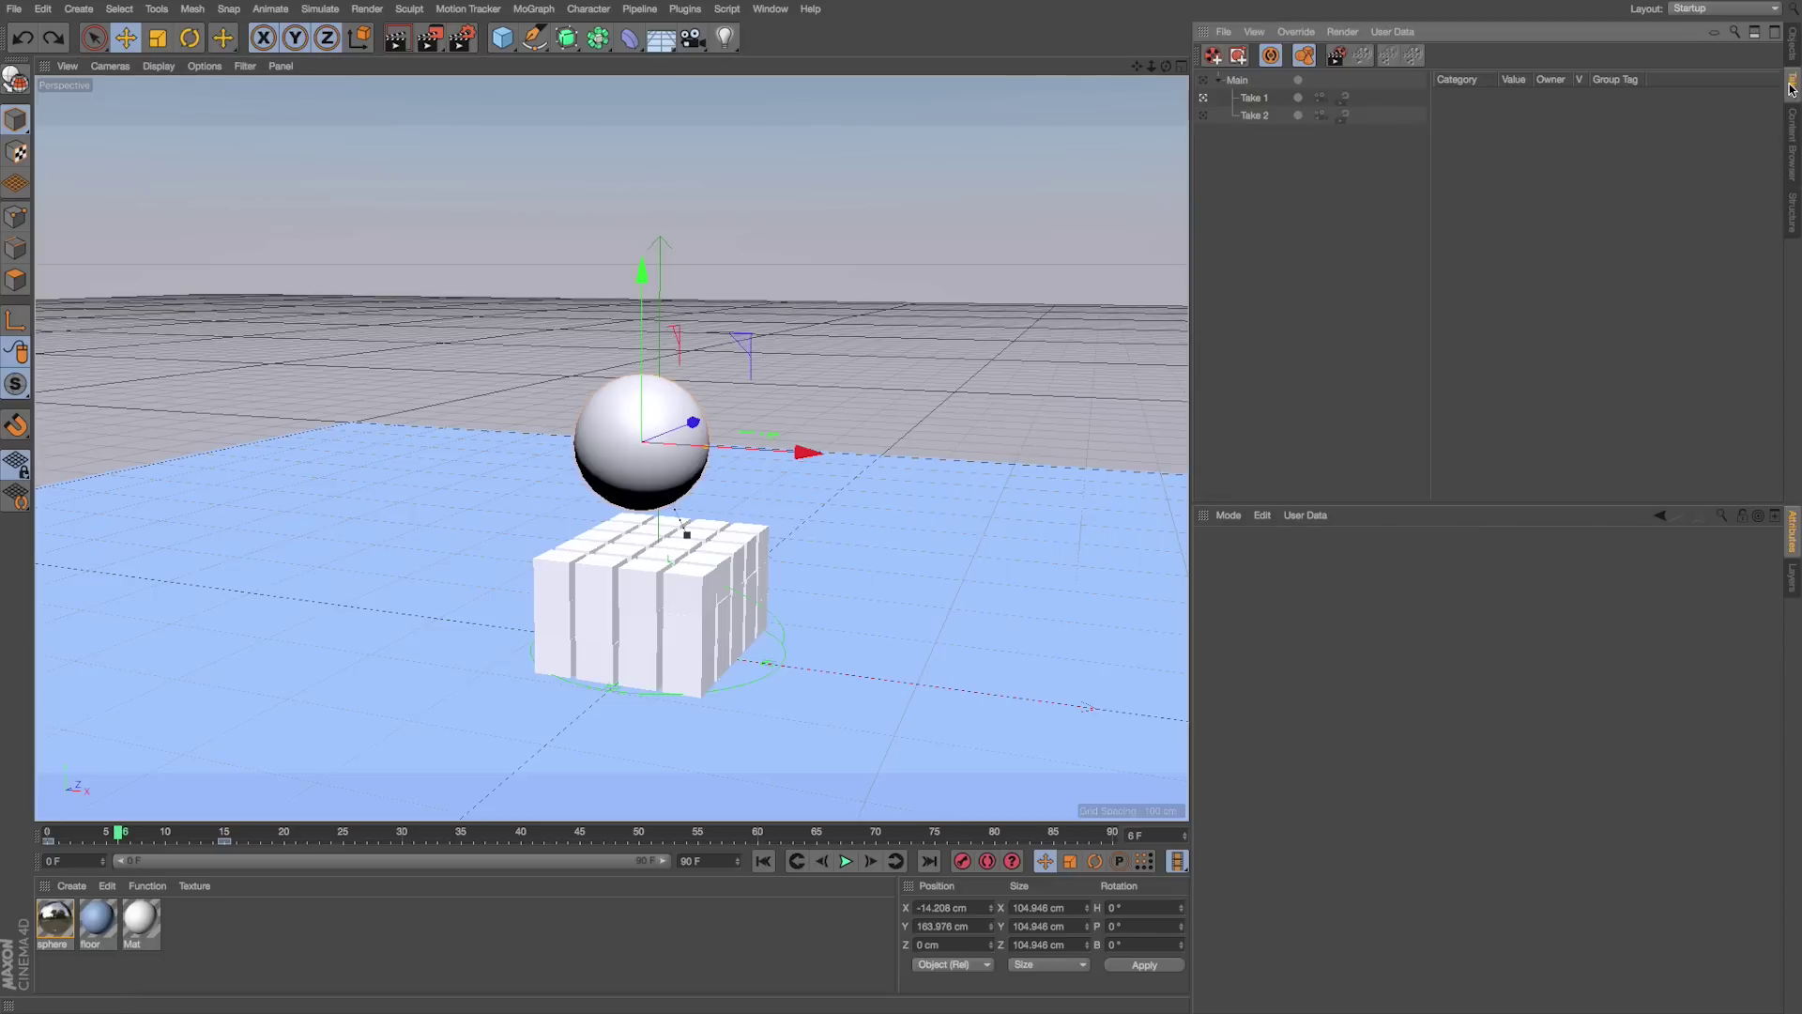
{"action": "left_click", "coordinate": [1792, 44]}
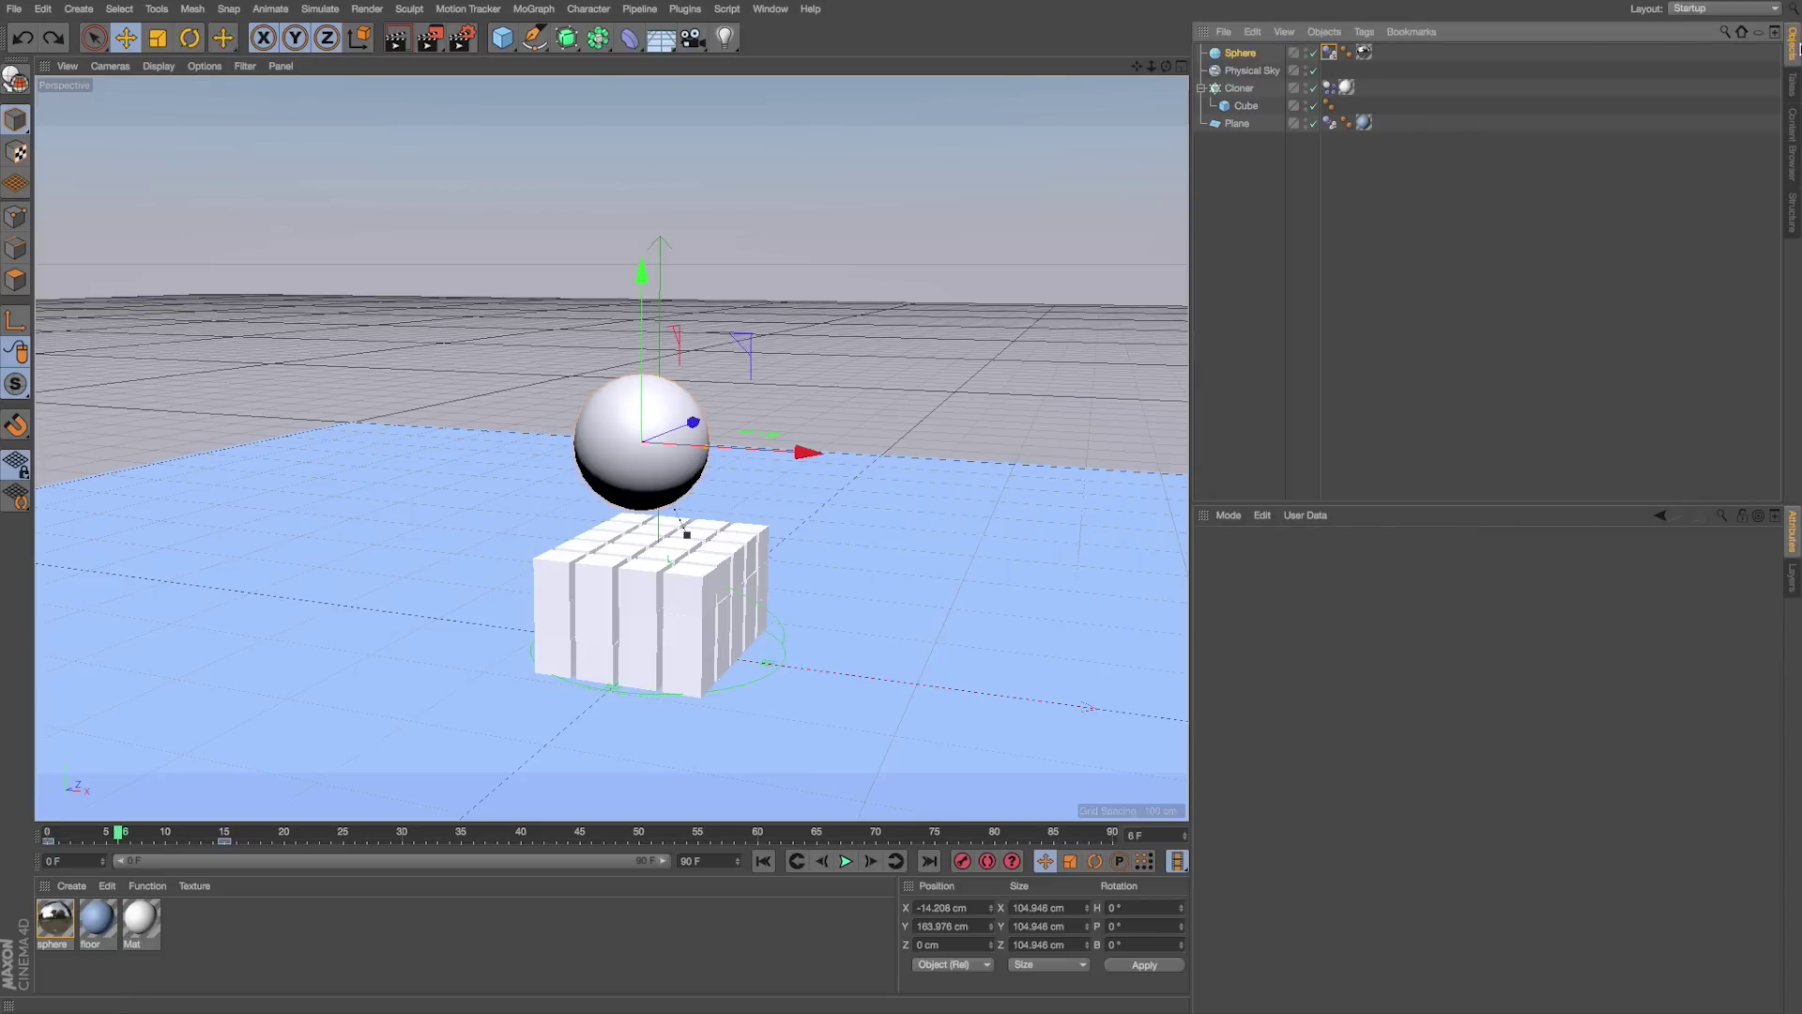
{"action": "double_click", "coordinate": [197, 928]}
{"action": "double_click", "coordinate": [50, 932]}
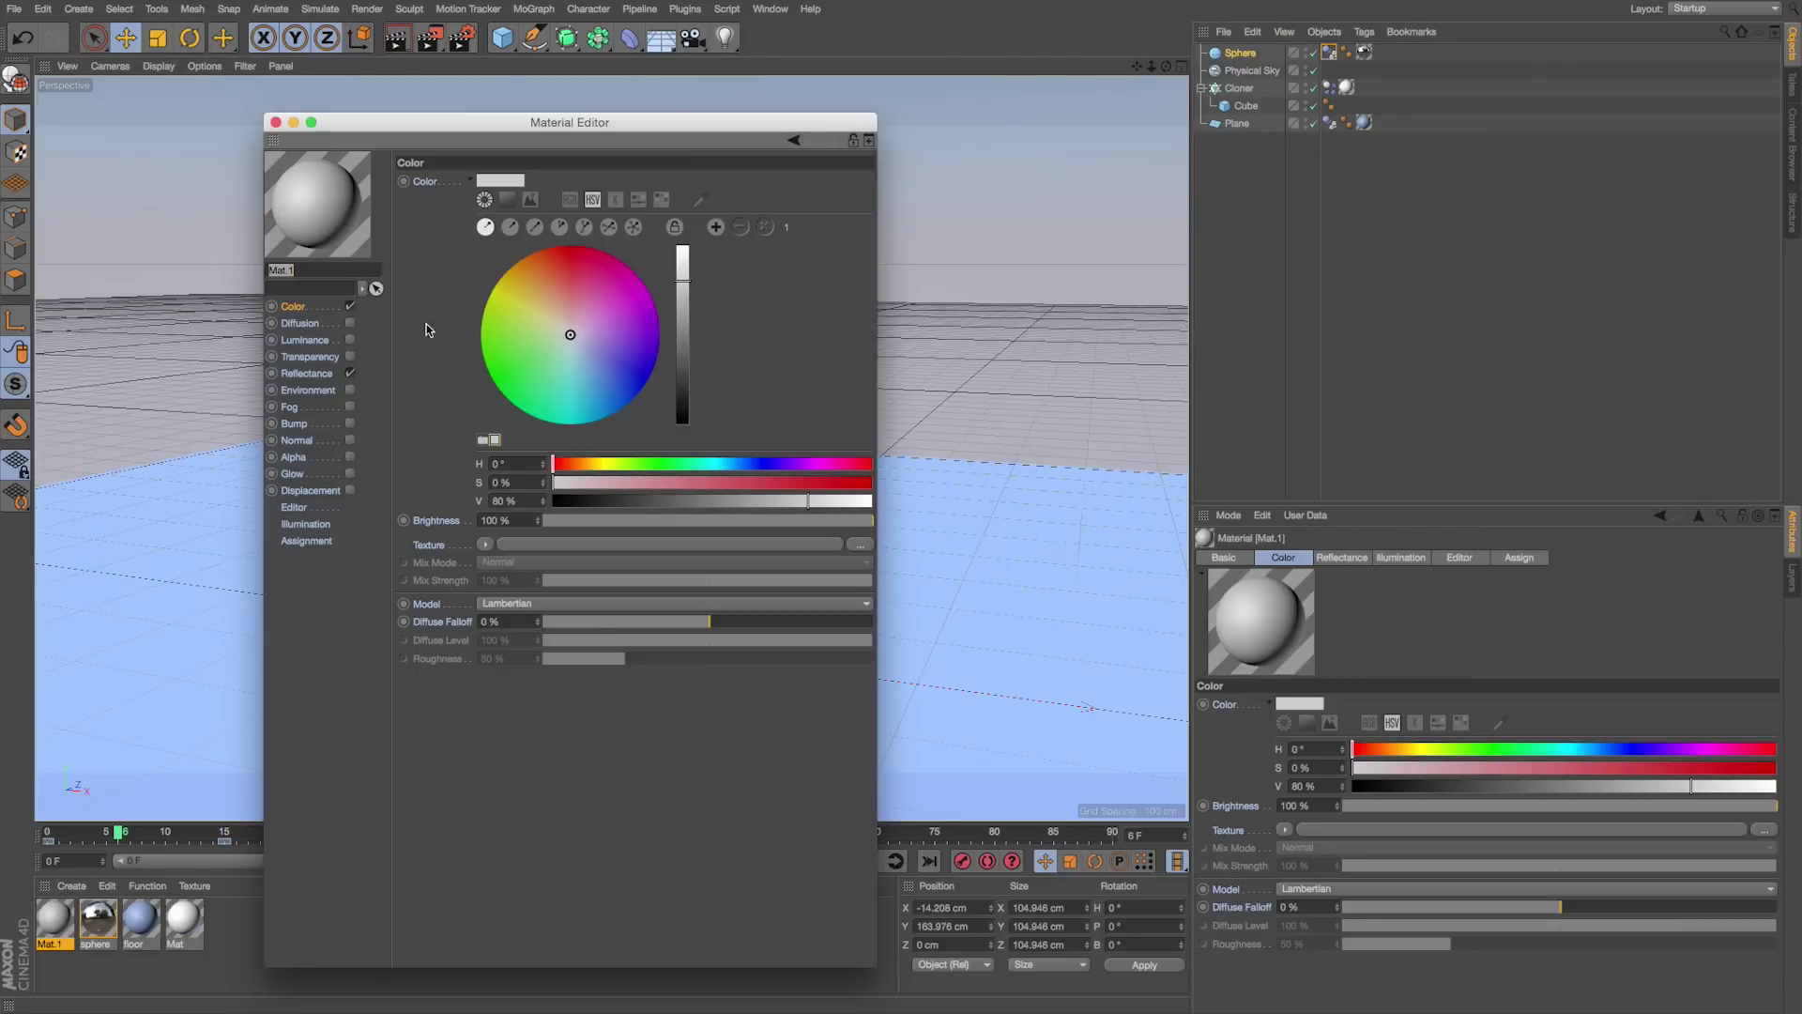
{"action": "left_click", "coordinate": [275, 123]}
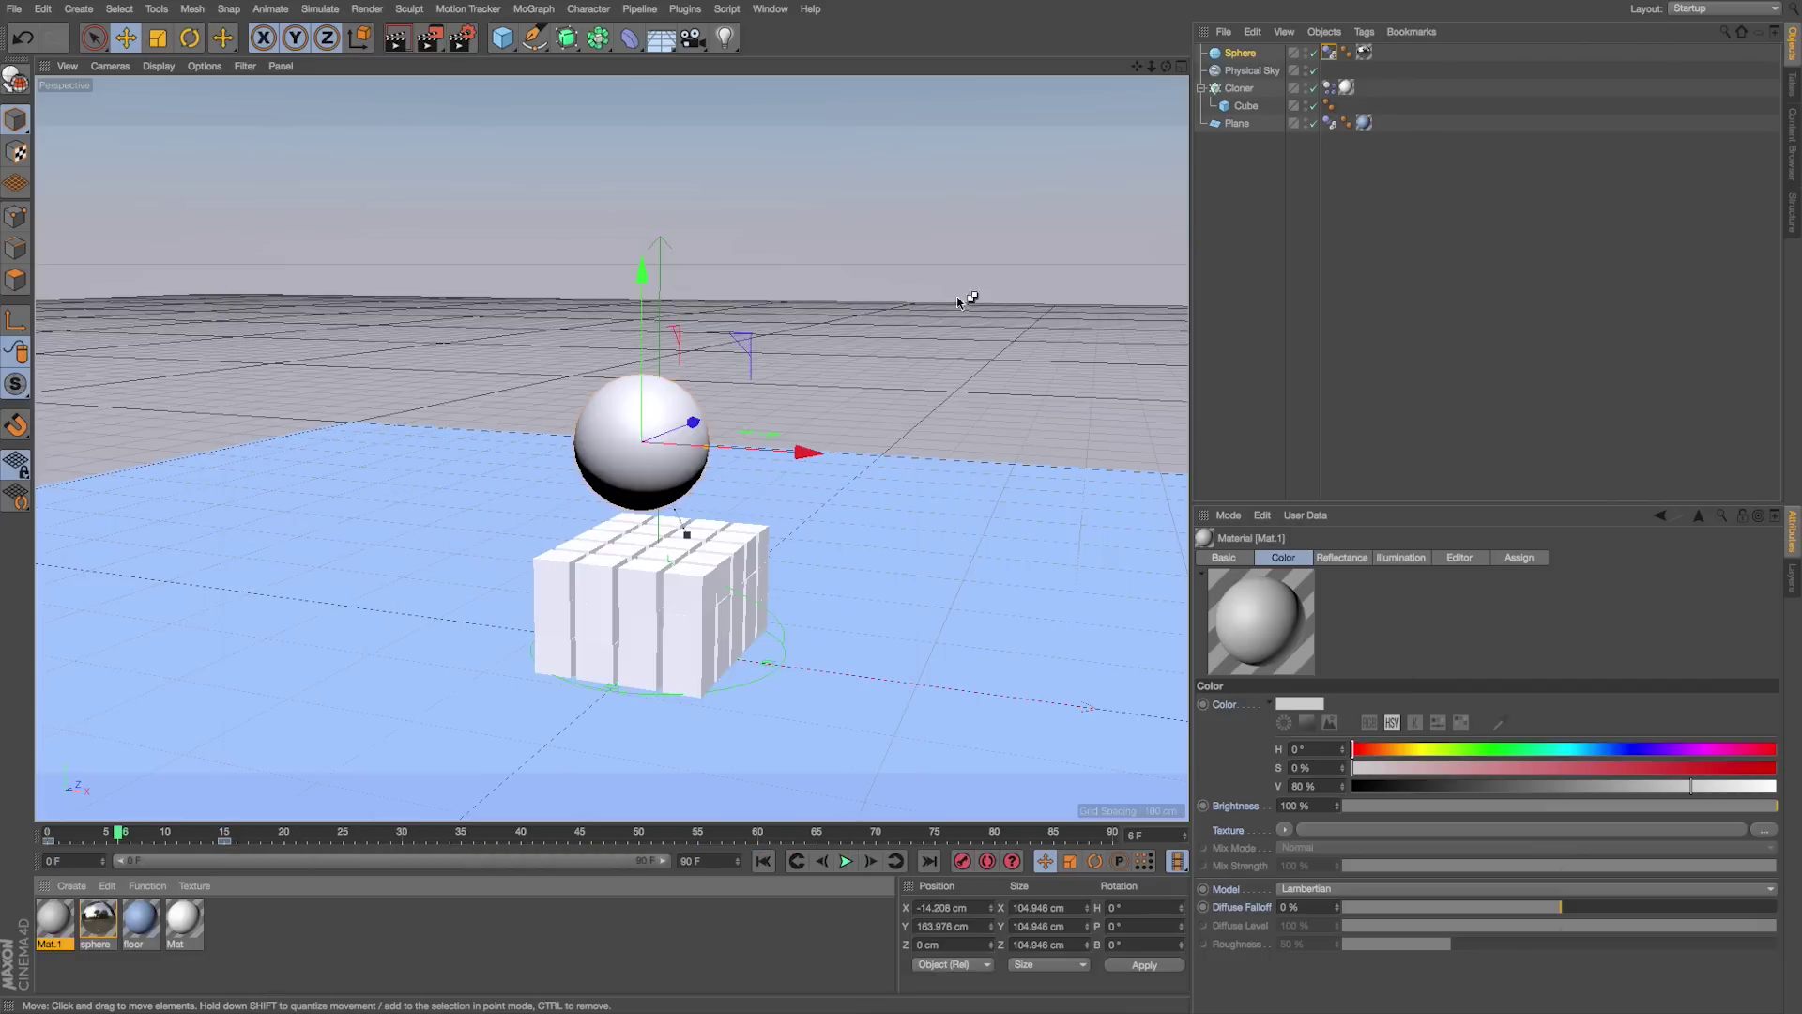
{"action": "key", "text": "ctrl+z"}
Step: Make the Main take active and return to the scene objects
{"action": "left_click", "coordinate": [1794, 86]}
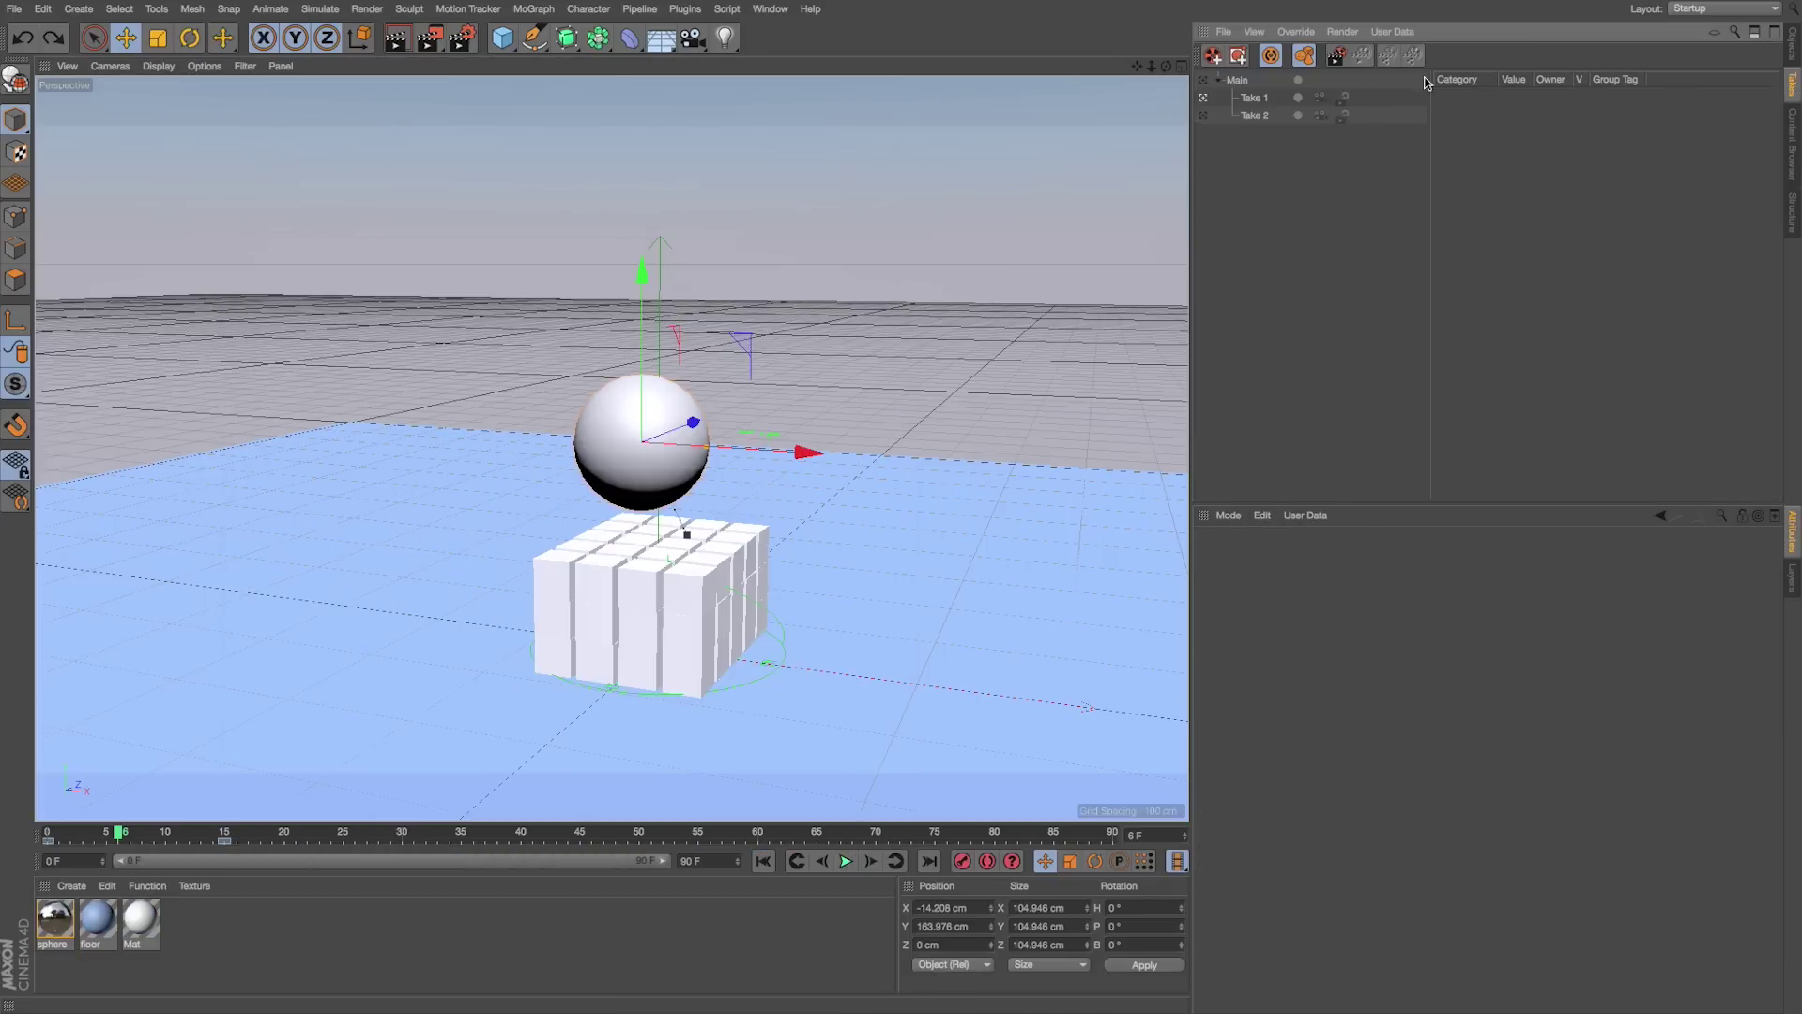
{"action": "left_click", "coordinate": [1206, 79]}
{"action": "left_click", "coordinate": [1794, 42]}
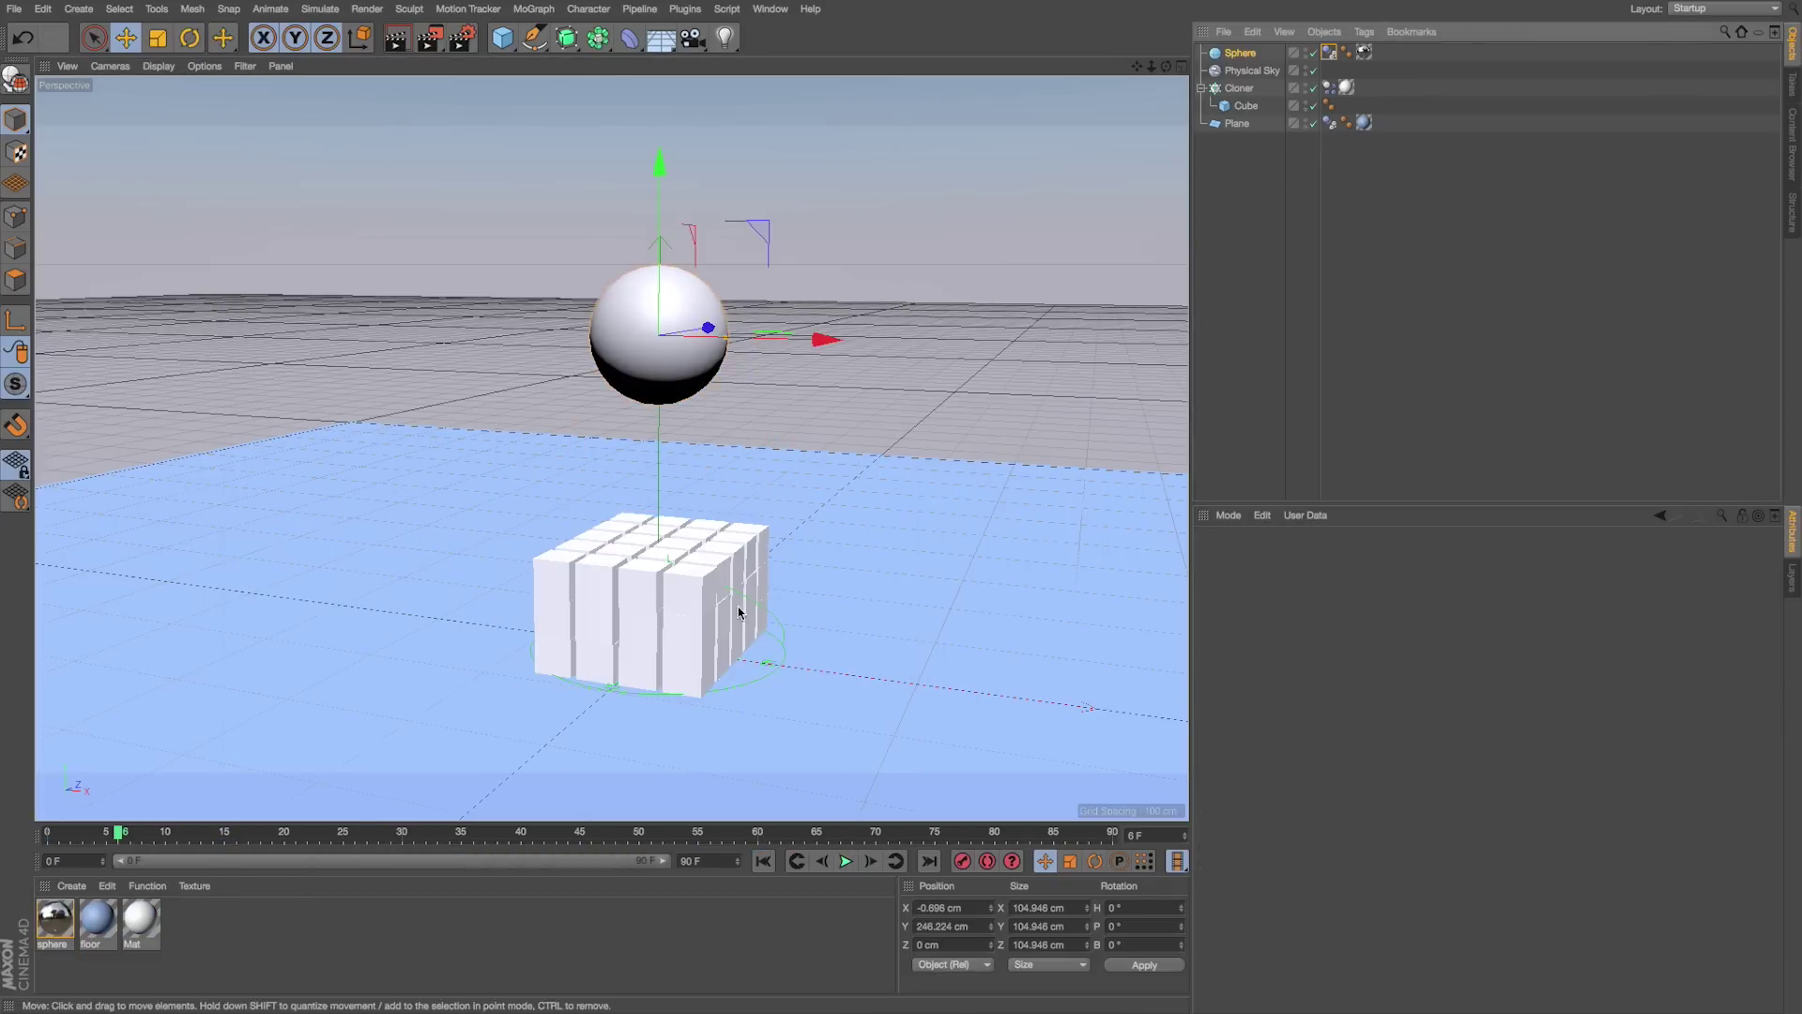
Step: Create a new material named floor 2 and set its color to red, with hue about 354° and saturation 100%
{"action": "double_click", "coordinate": [188, 930]}
{"action": "double_click", "coordinate": [46, 945]}
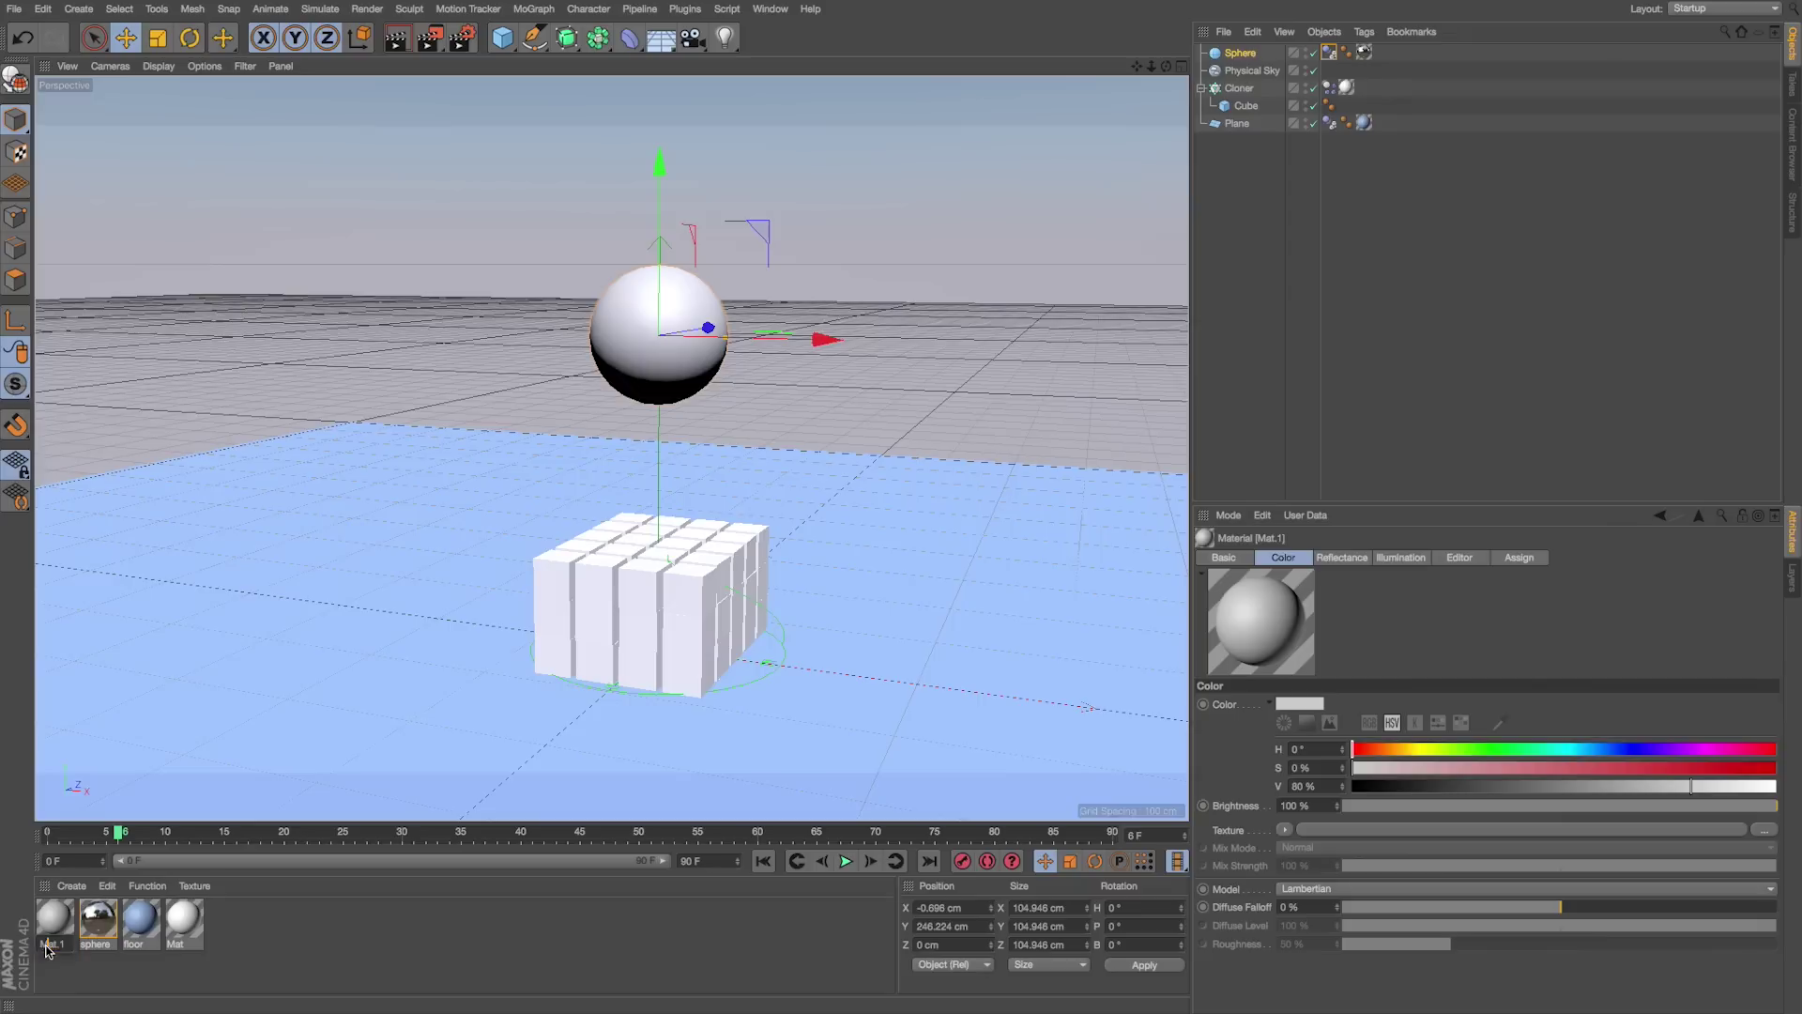
{"action": "key", "text": "Return"}
{"action": "double_click", "coordinate": [55, 918]}
{"action": "left_click_drag", "start_coordinate": [585, 263], "coordinate": [587, 244]}
{"action": "left_click", "coordinate": [277, 124]}
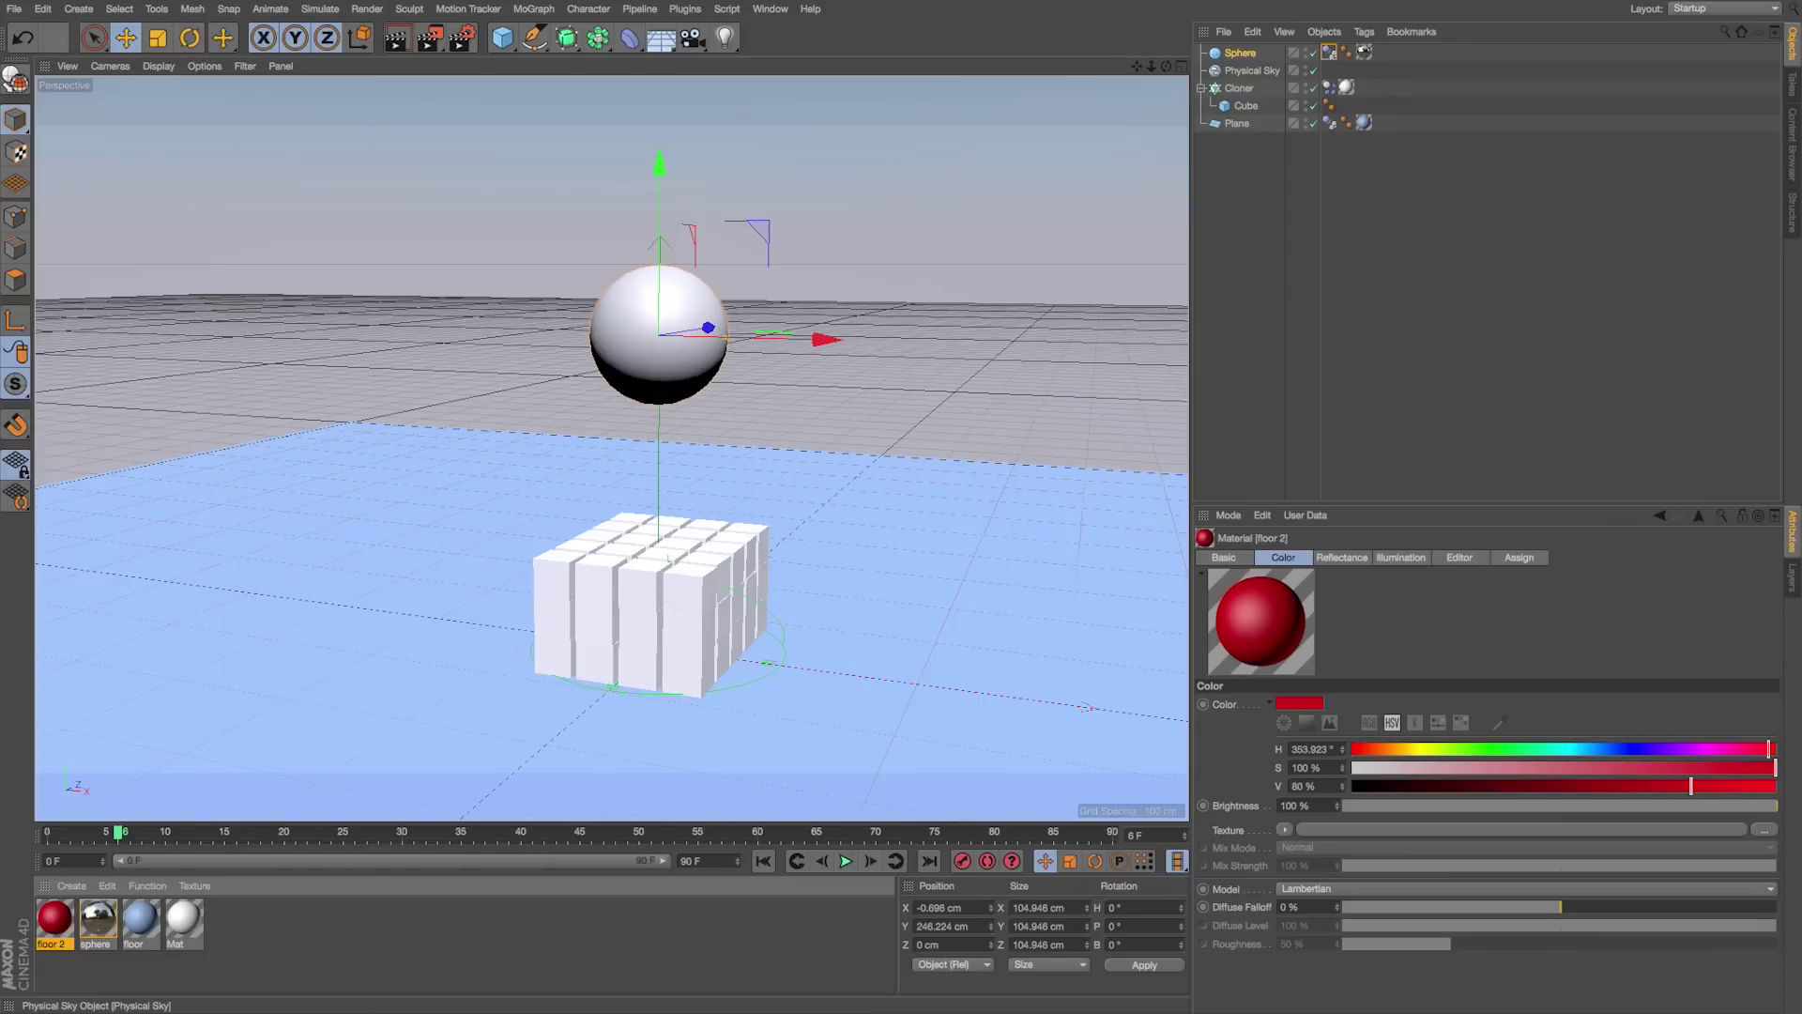
Step: Add a third take under Main and name it Take 3
{"action": "left_click", "coordinate": [1792, 87]}
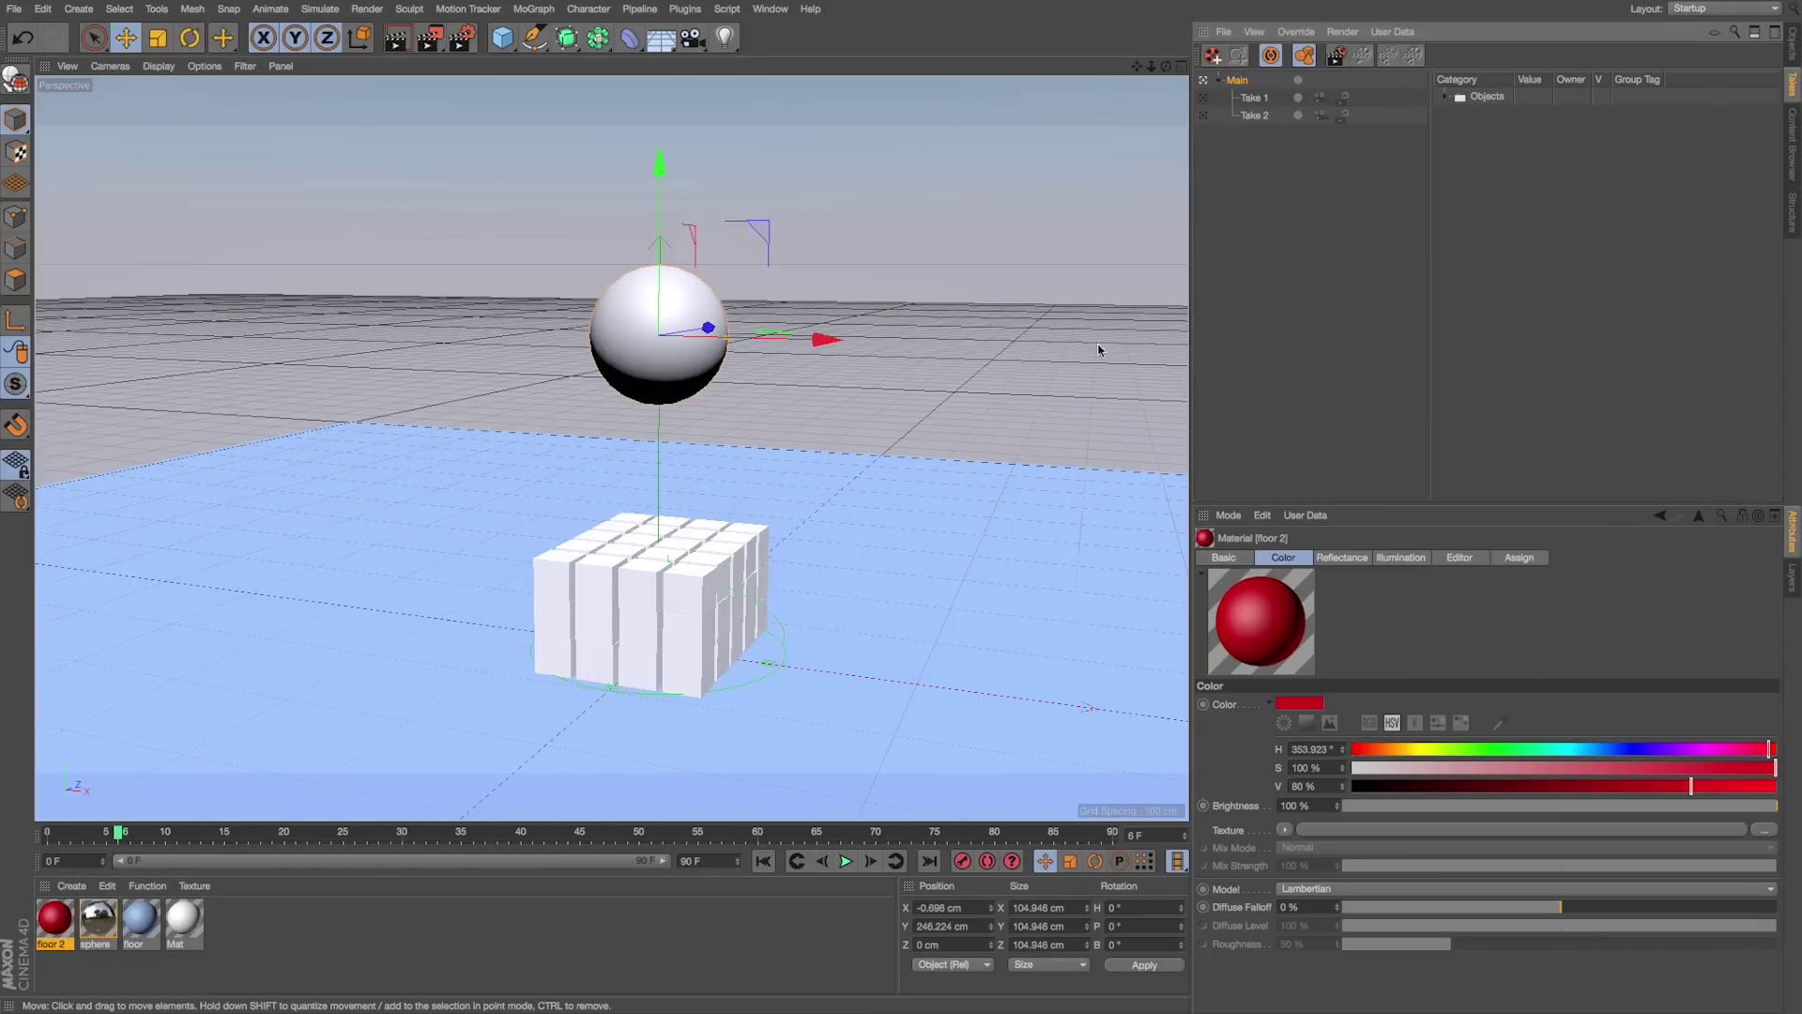
{"action": "left_click", "coordinate": [1213, 54]}
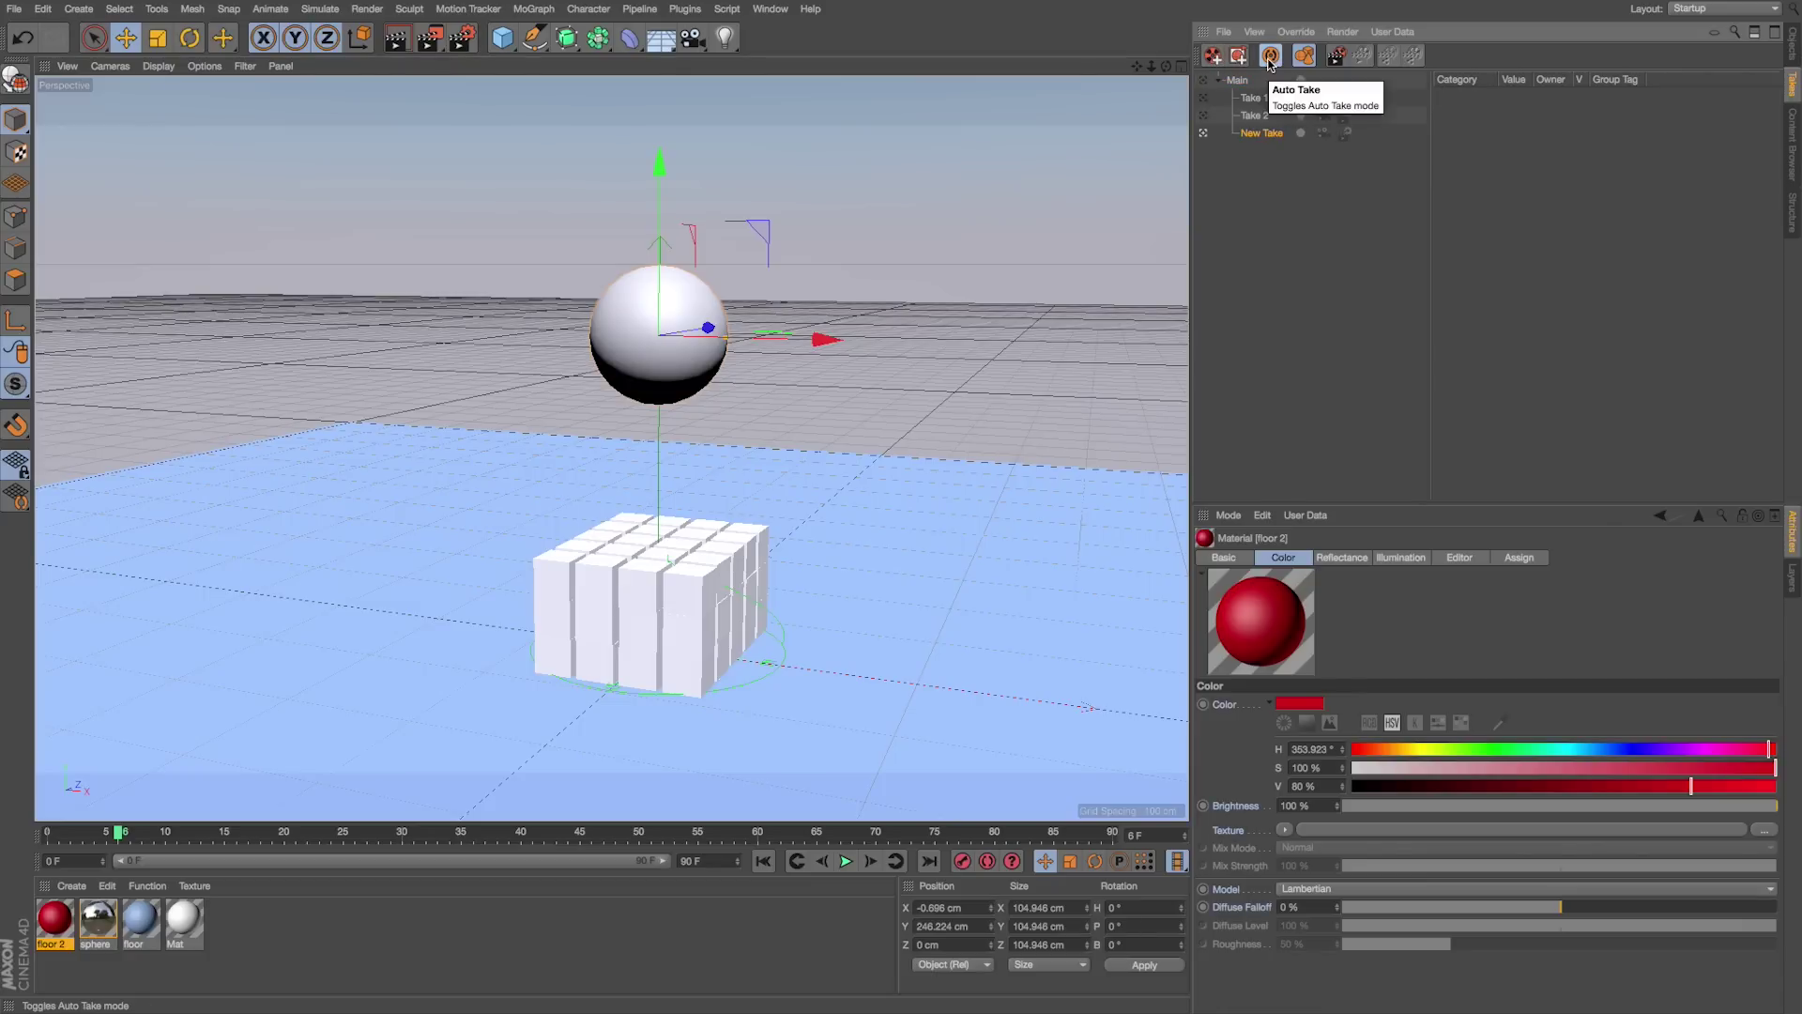
{"action": "double_click", "coordinate": [1258, 132]}
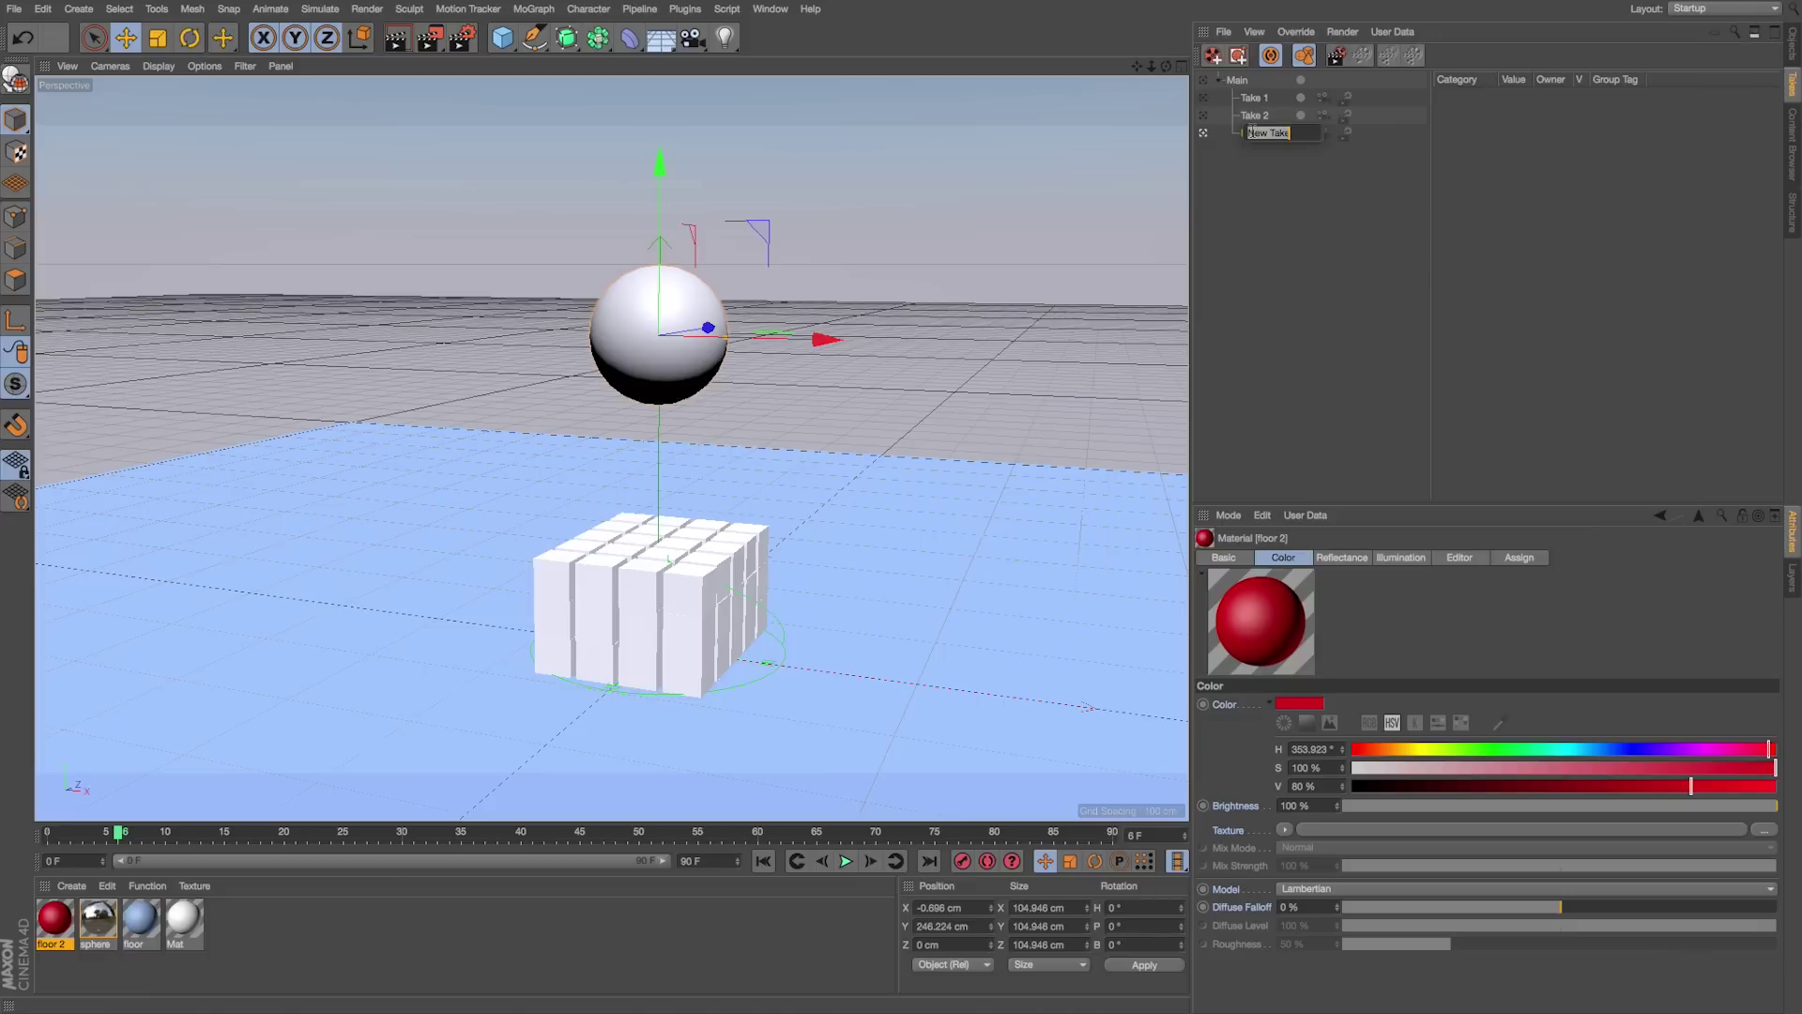
{"action": "type", "text": "Take 3"}
{"action": "key", "text": "Return"}
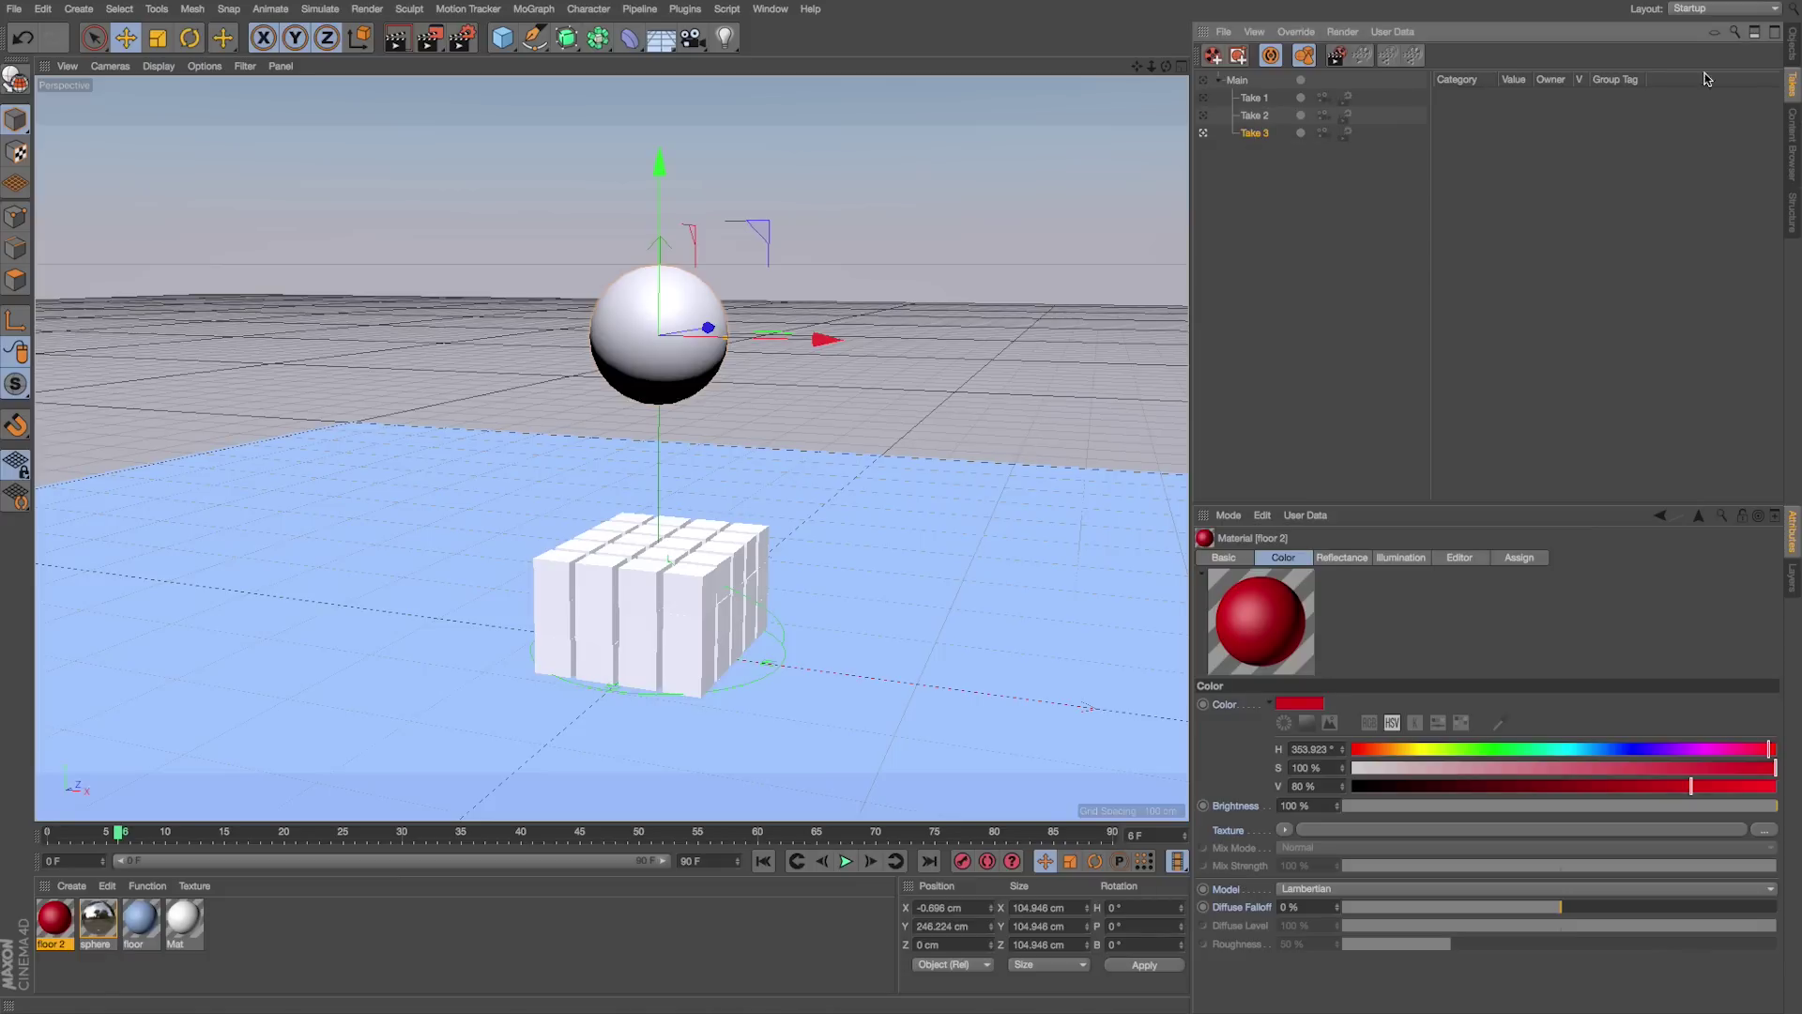
Step: Replace the floor material on the Plane's texture tag with the red floor 2 material in Take 3
{"action": "left_click", "coordinate": [1790, 45]}
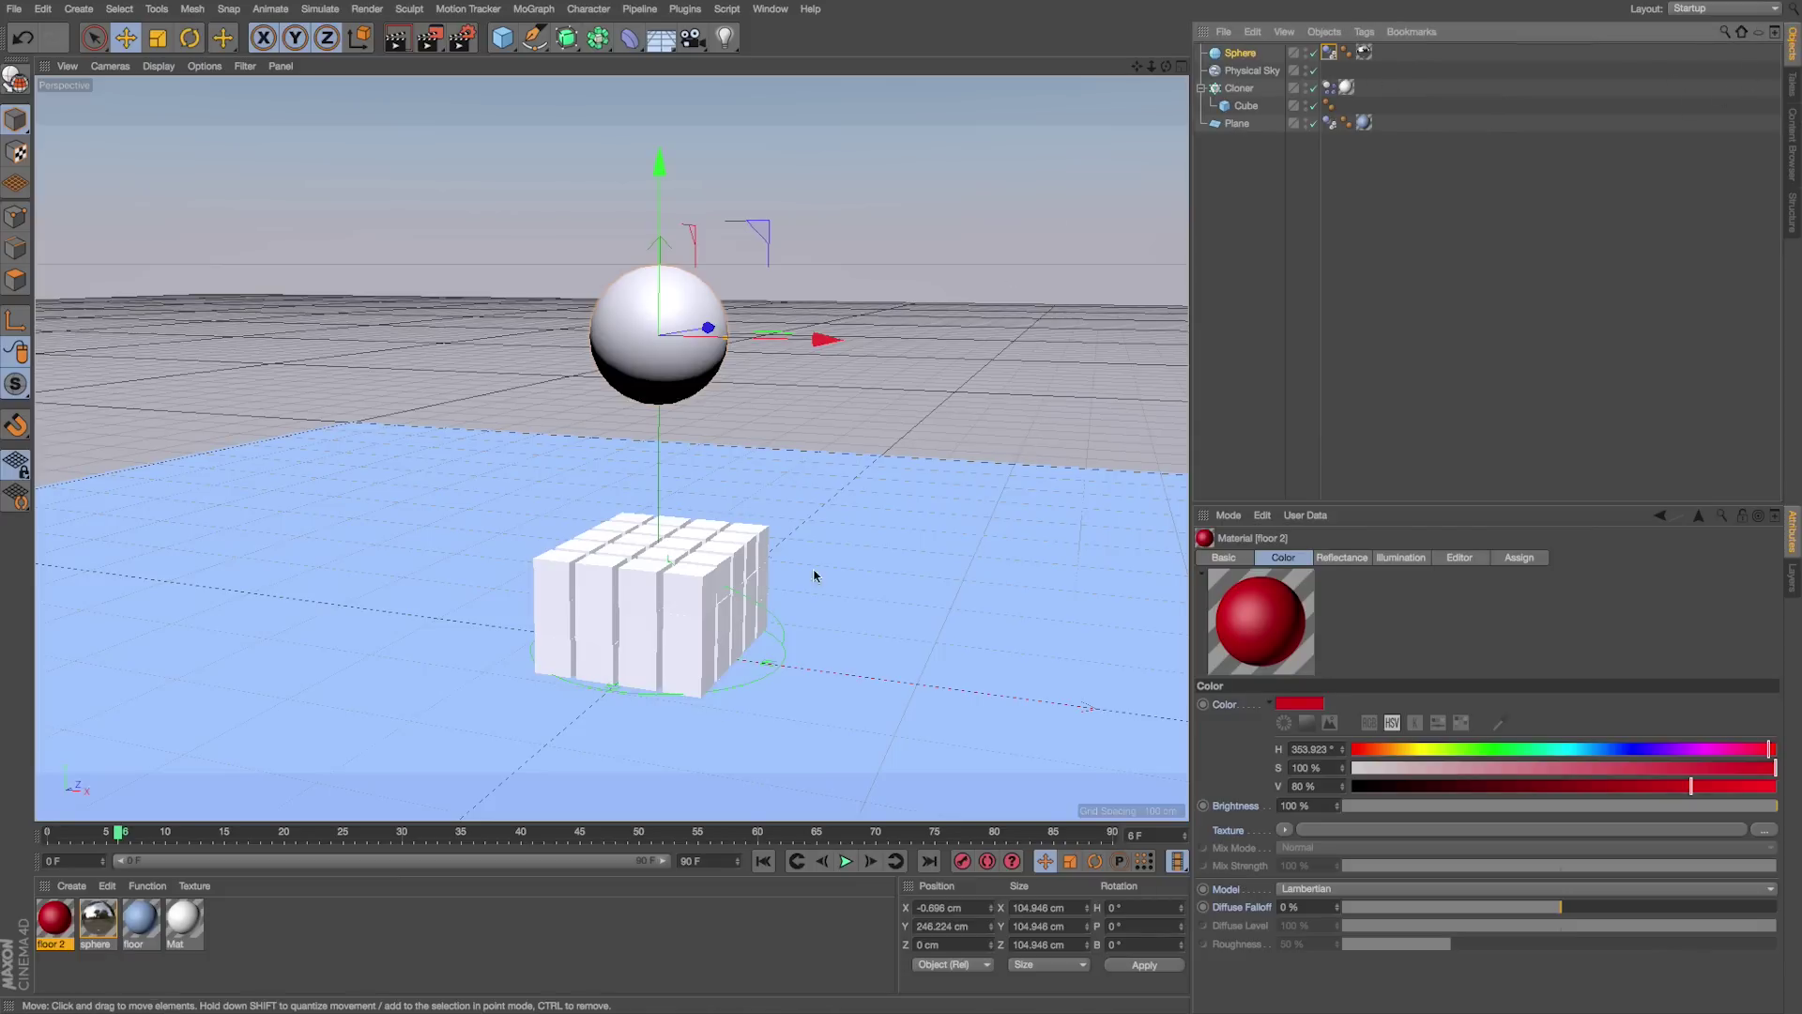
{"action": "left_click", "coordinate": [1364, 124]}
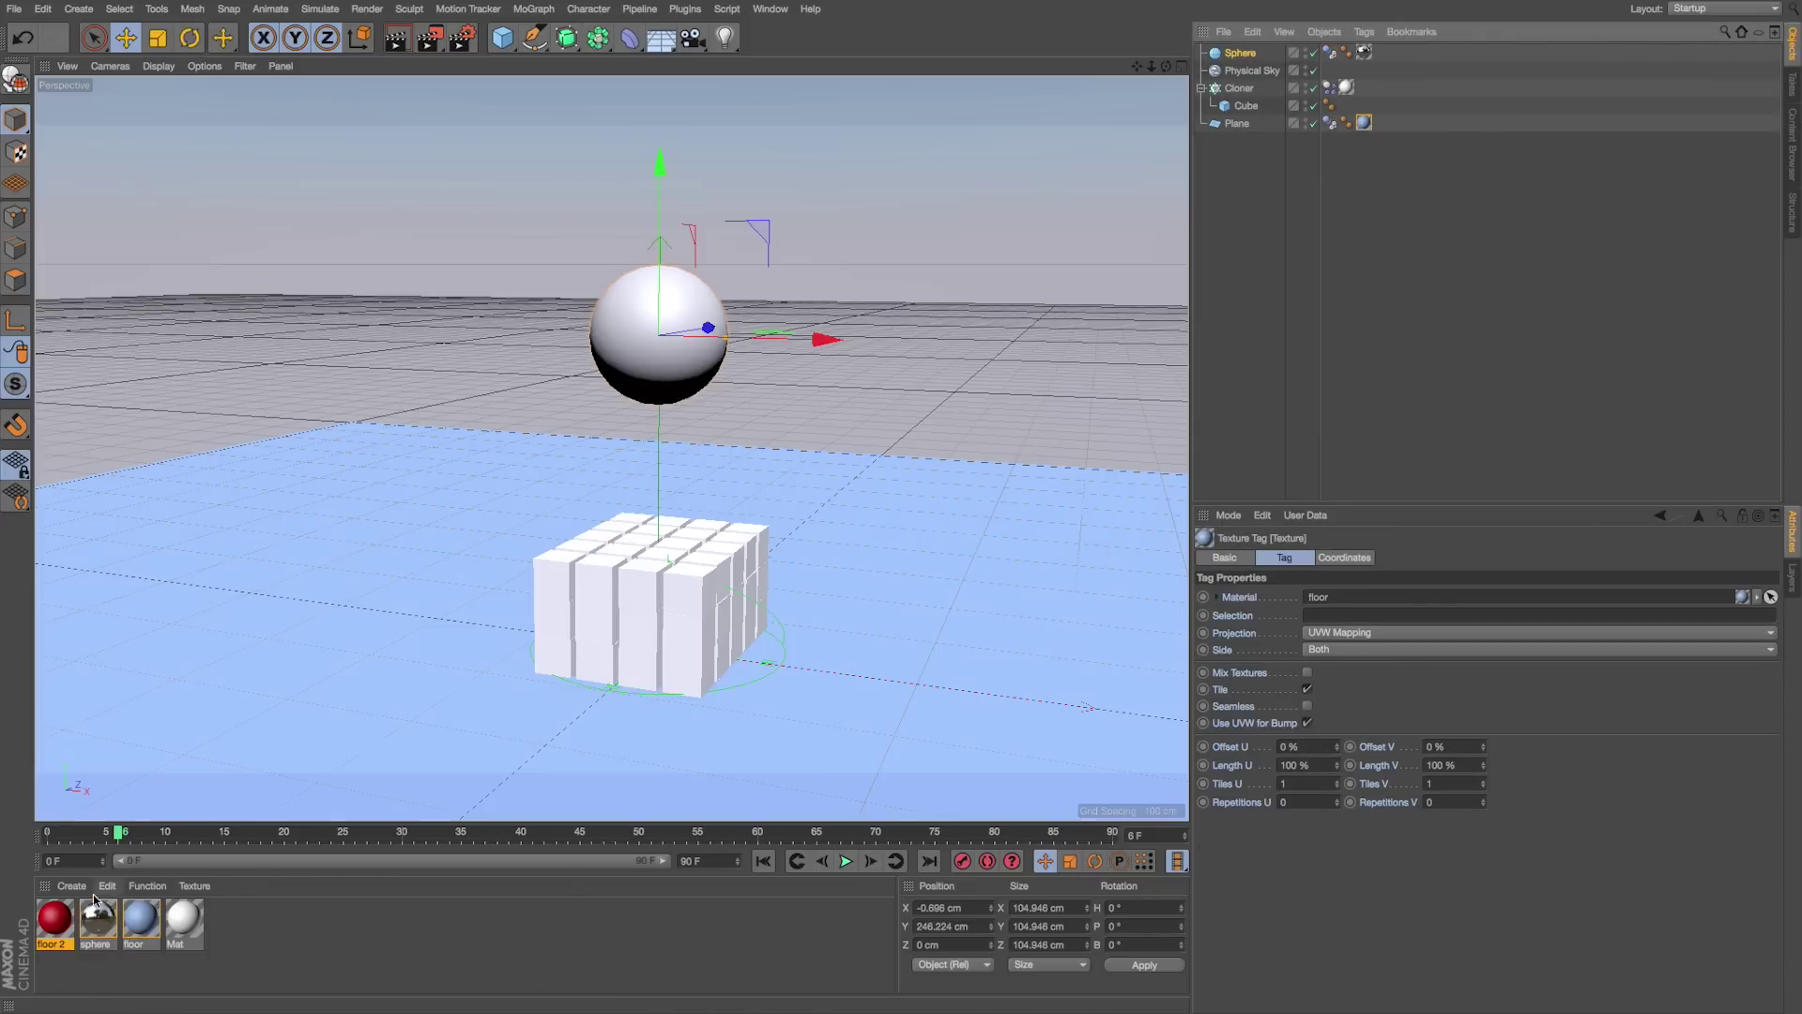
{"action": "left_click_drag", "start_coordinate": [55, 922], "coordinate": [1364, 122]}
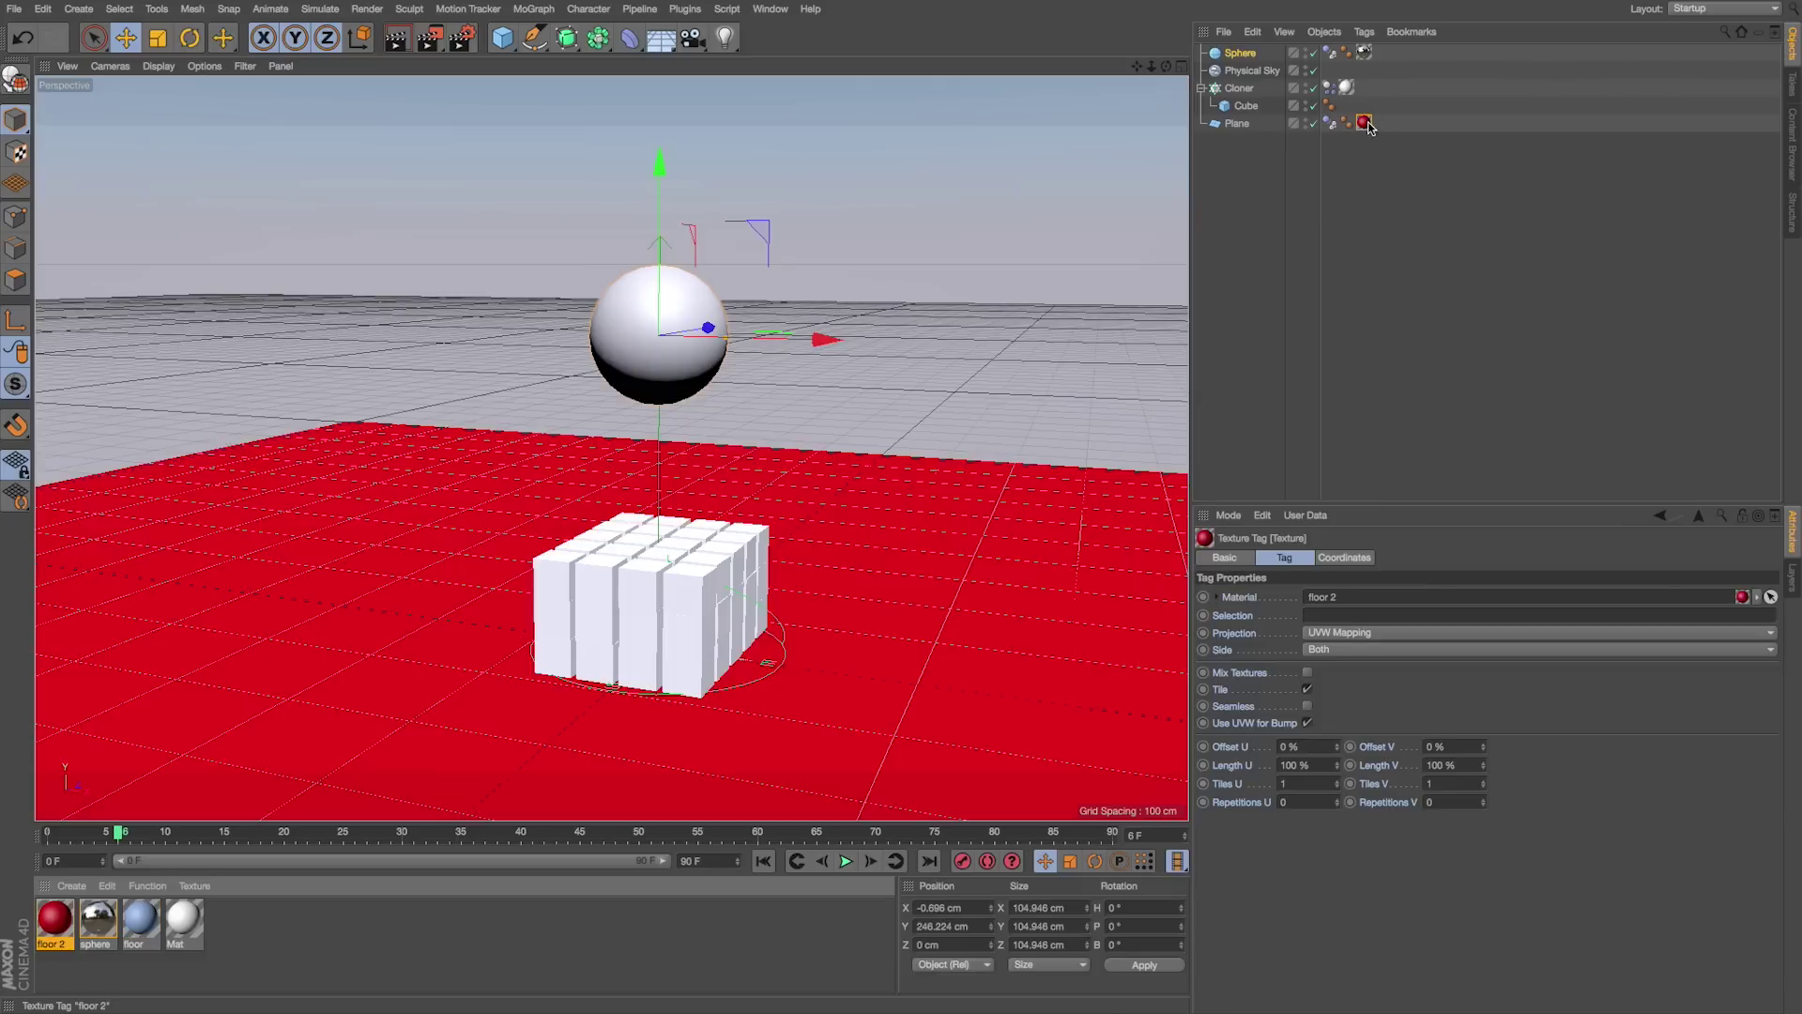
Step: Replace the Cloner's material with the sphere material and the Sphere's material with the floor material in Take 3
{"action": "left_click", "coordinate": [1346, 87]}
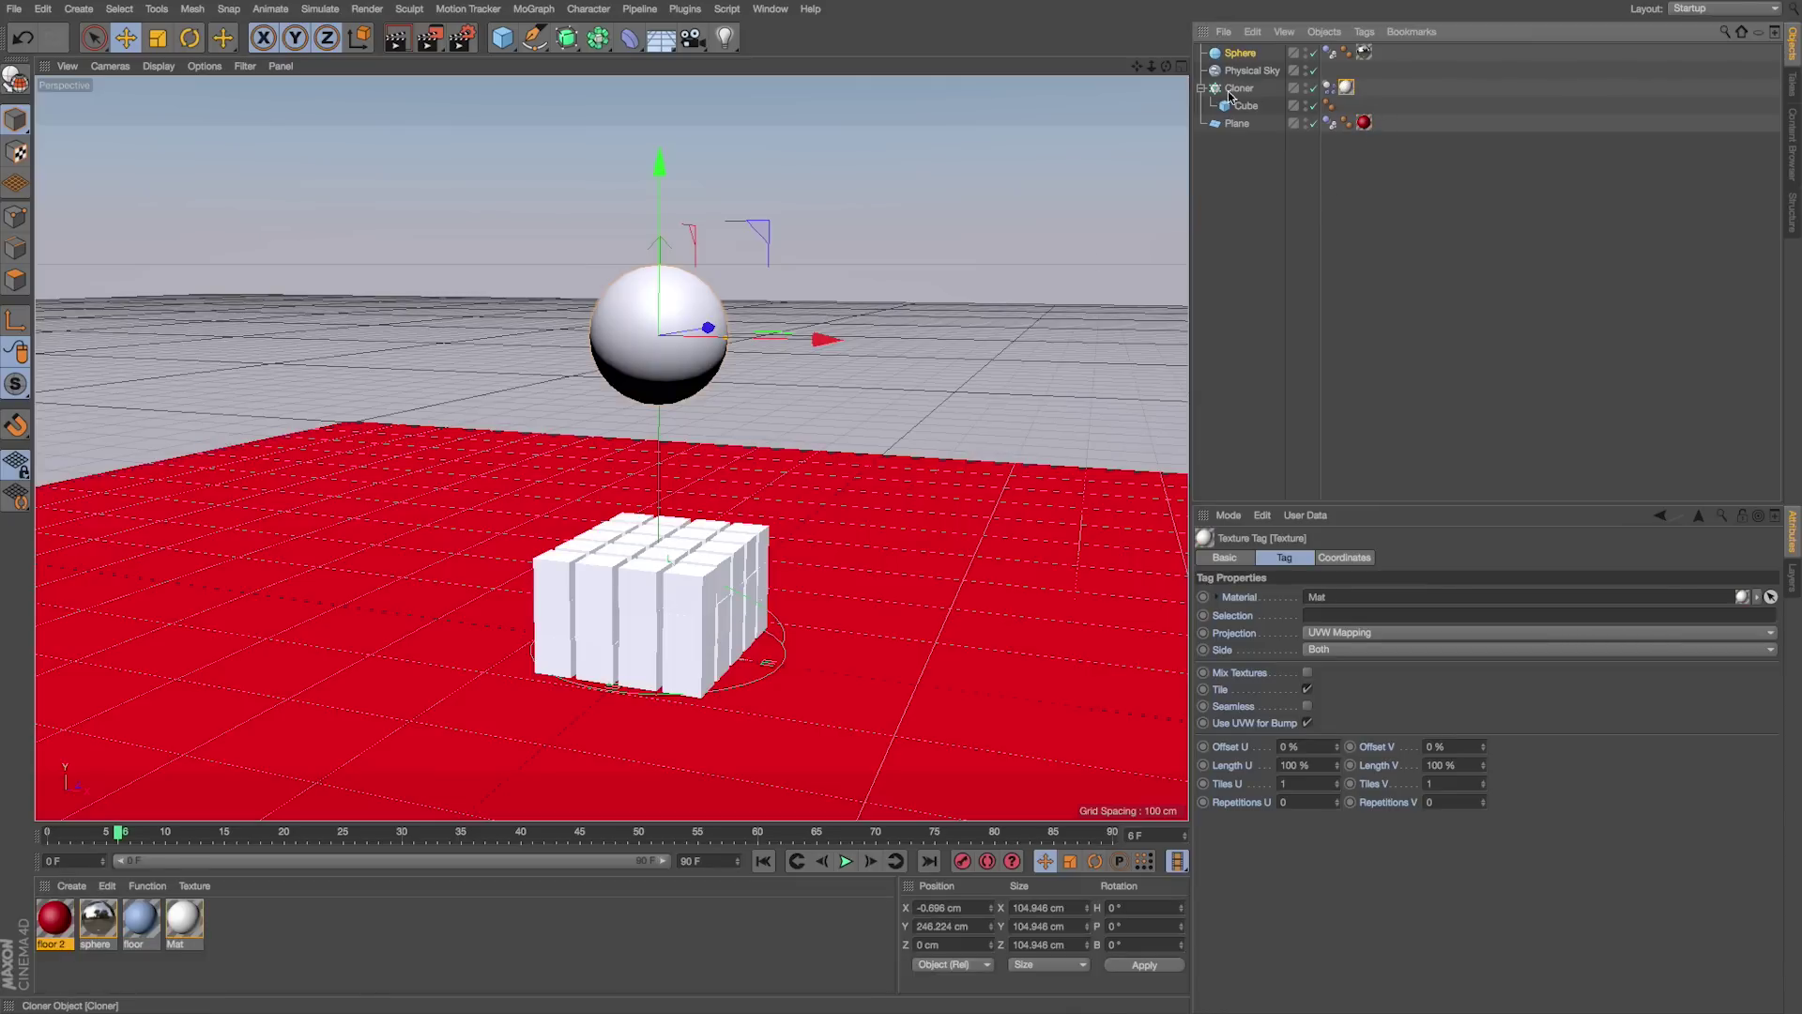
{"action": "left_click_drag", "start_coordinate": [101, 927], "coordinate": [1348, 89]}
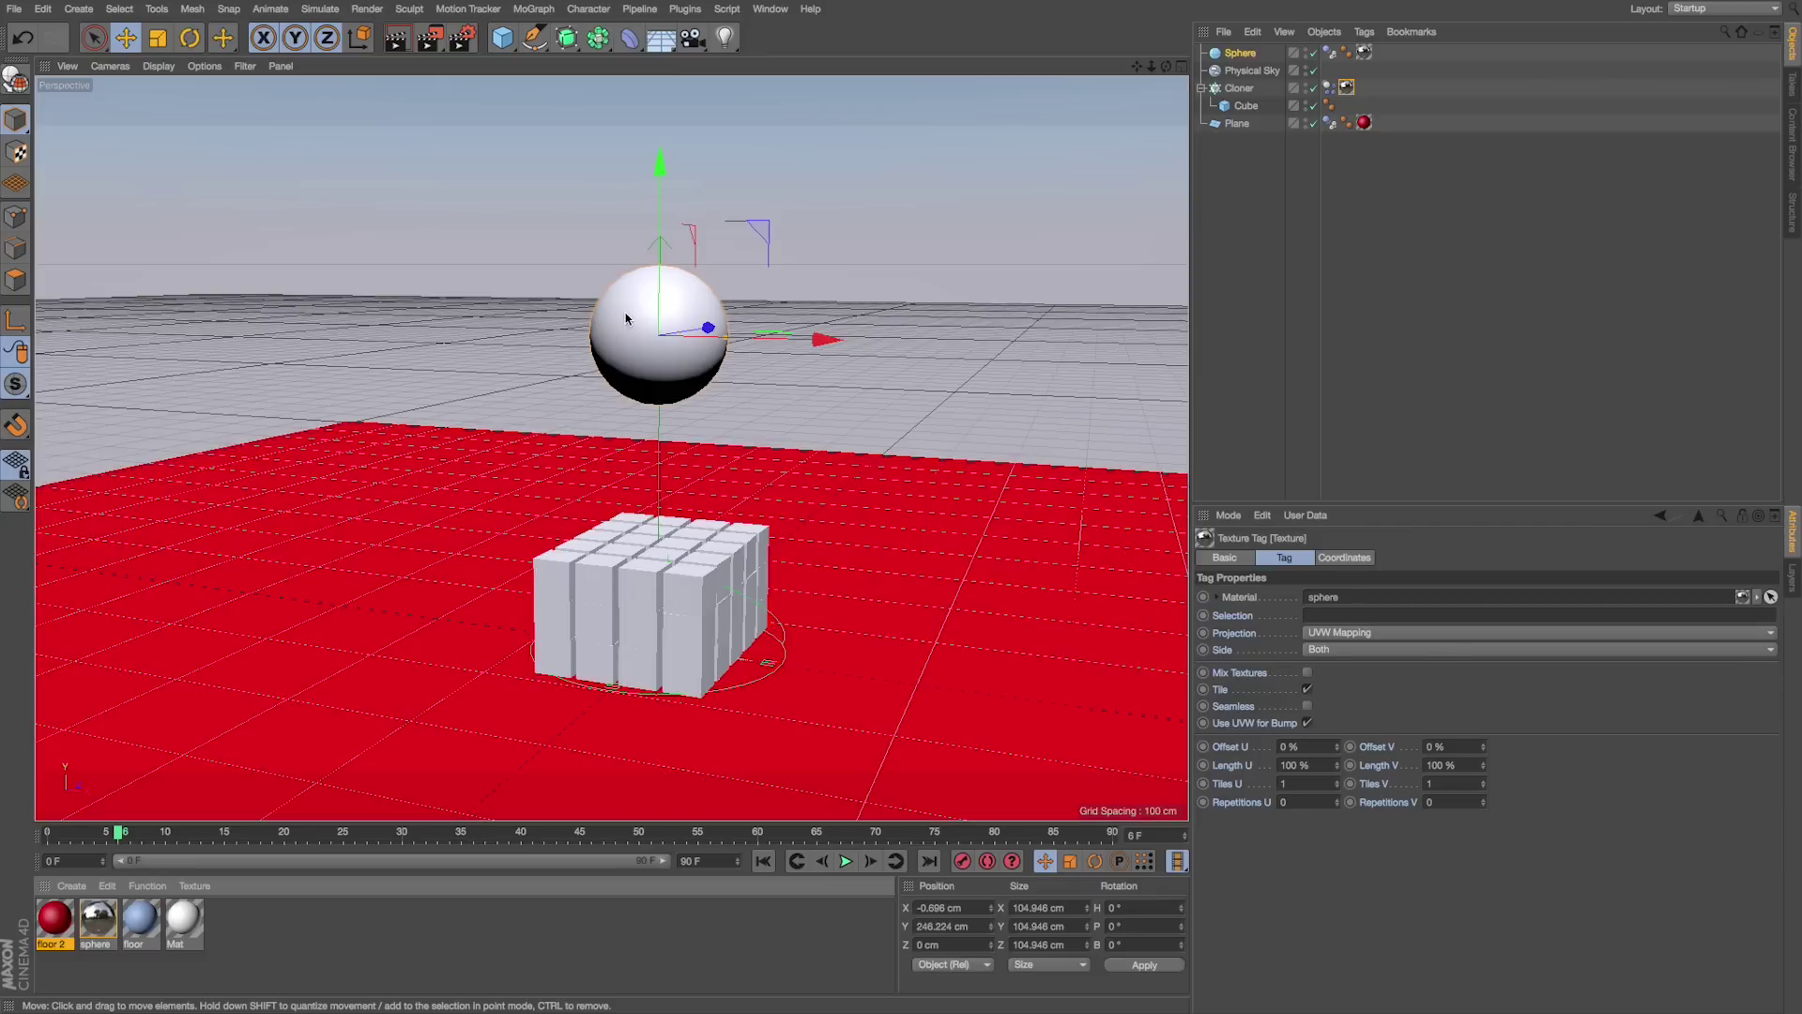
{"action": "left_click_drag", "start_coordinate": [140, 921], "coordinate": [1371, 58]}
Step: Set the Physical Sky's time to 07:40 in Take 3, checking the lighting with the interactive render region
{"action": "left_click", "coordinate": [1253, 71]}
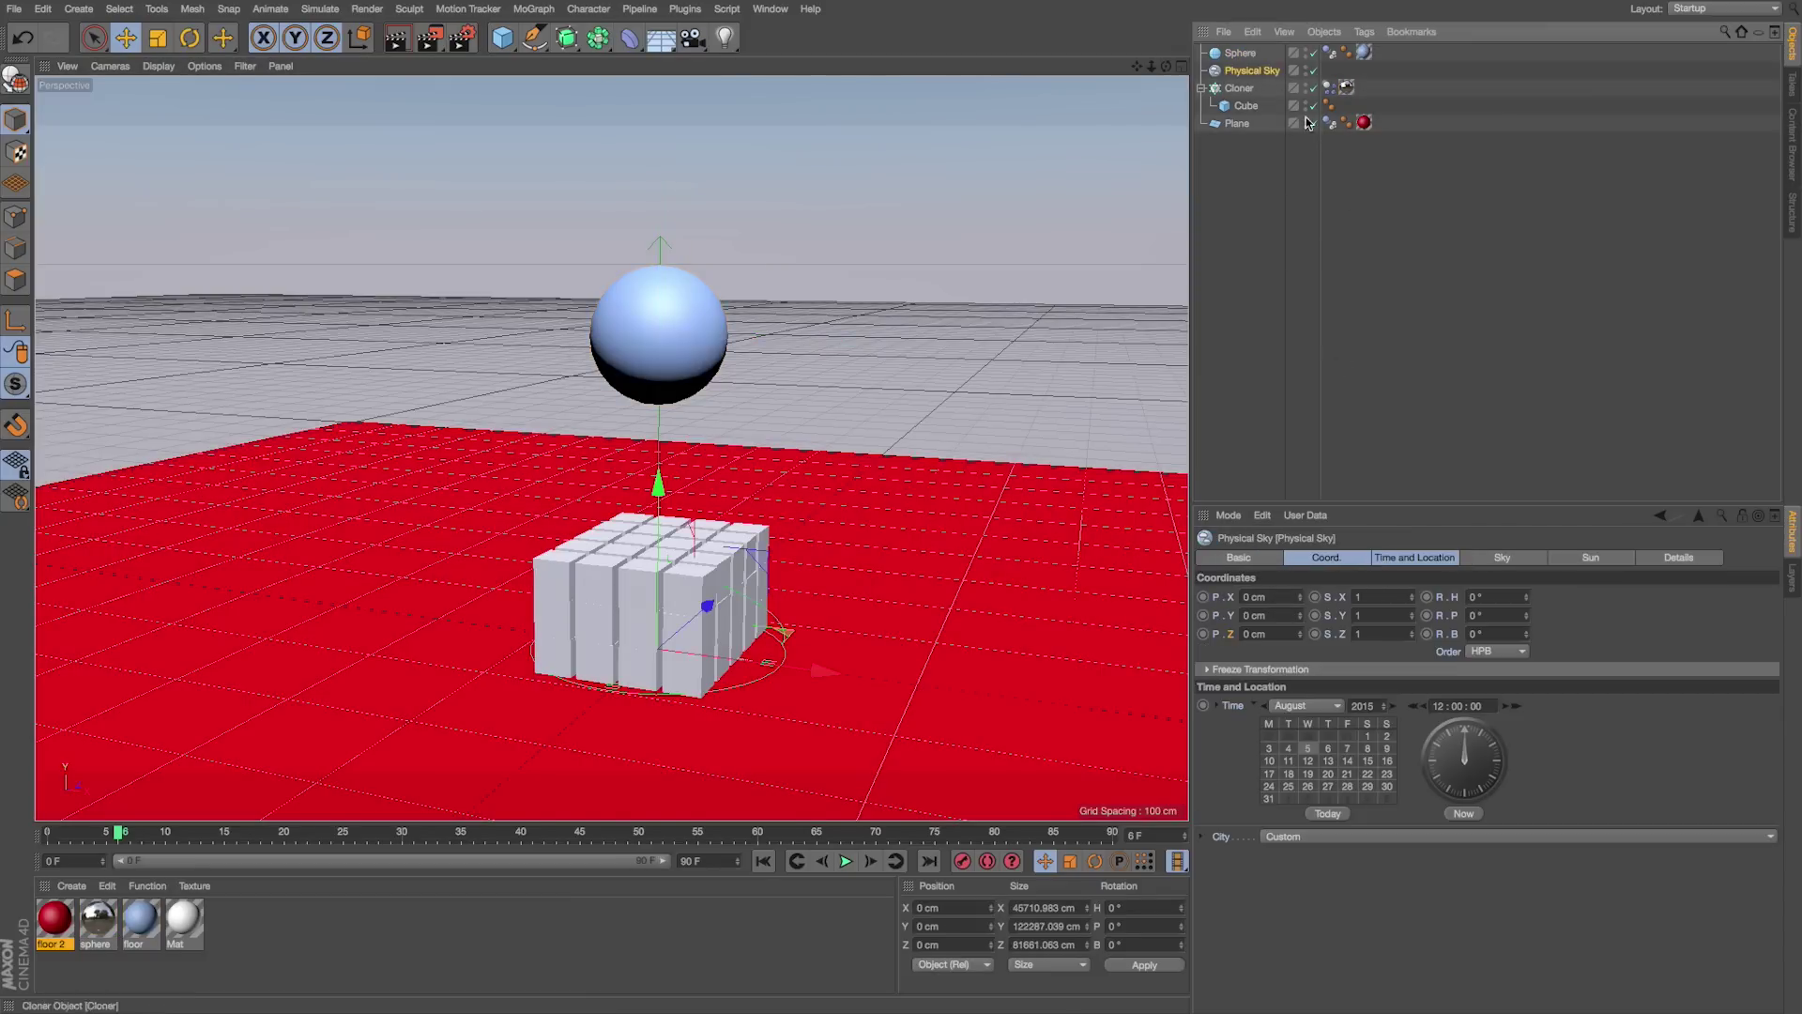
{"action": "mouse_move", "coordinate": [1471, 735]}
{"action": "left_mouse_down"}
{"action": "mouse_move", "coordinate": [1484, 783]}
{"action": "mouse_move", "coordinate": [1465, 790]}
{"action": "mouse_move", "coordinate": [1421, 717]}
{"action": "left_mouse_up"}
{"action": "key", "text": "alt+r"}
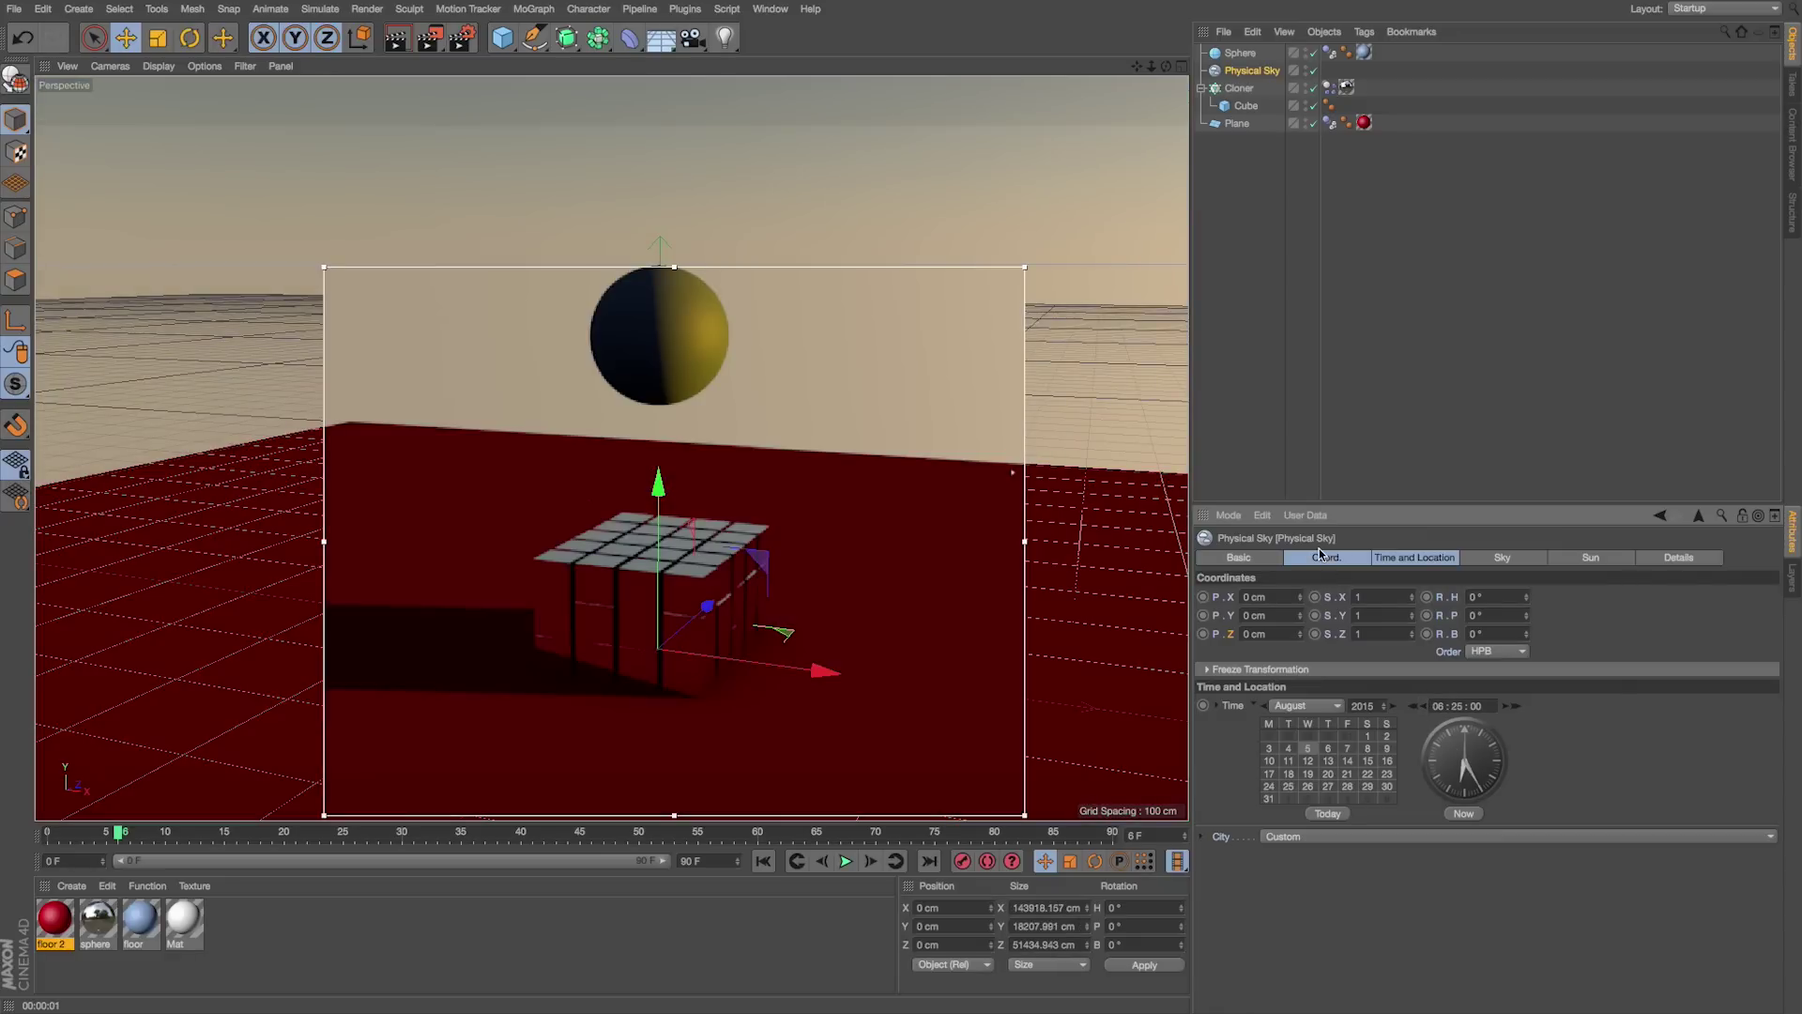
{"action": "mouse_move", "coordinate": [1455, 749]}
{"action": "left_mouse_down"}
{"action": "mouse_move", "coordinate": [1439, 775]}
{"action": "mouse_move", "coordinate": [1457, 760]}
{"action": "mouse_move", "coordinate": [1423, 723]}
{"action": "mouse_move", "coordinate": [1448, 754]}
{"action": "left_mouse_up"}
{"action": "key", "text": "alt+r"}
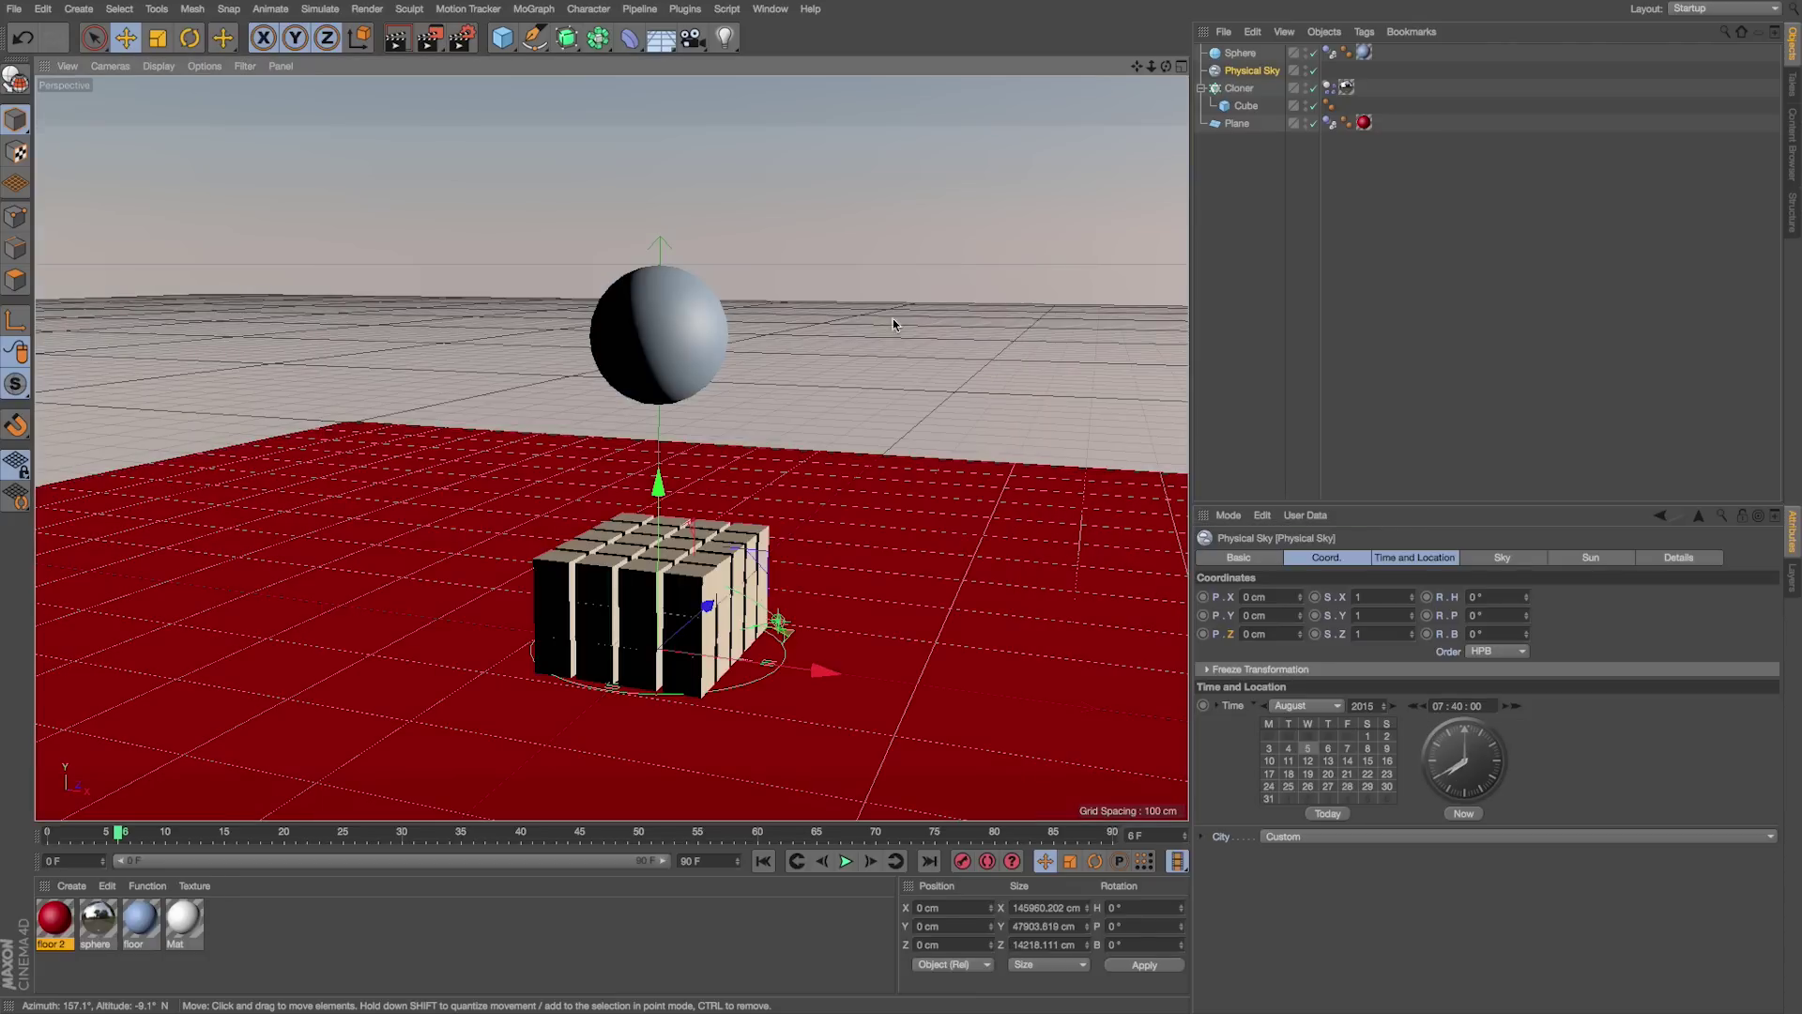
Step: Move the sphere to about X 128.7, Y 242.3, Z 53.8 cm and record its position keyframe at frame 0
{"action": "left_click", "coordinate": [676, 342]}
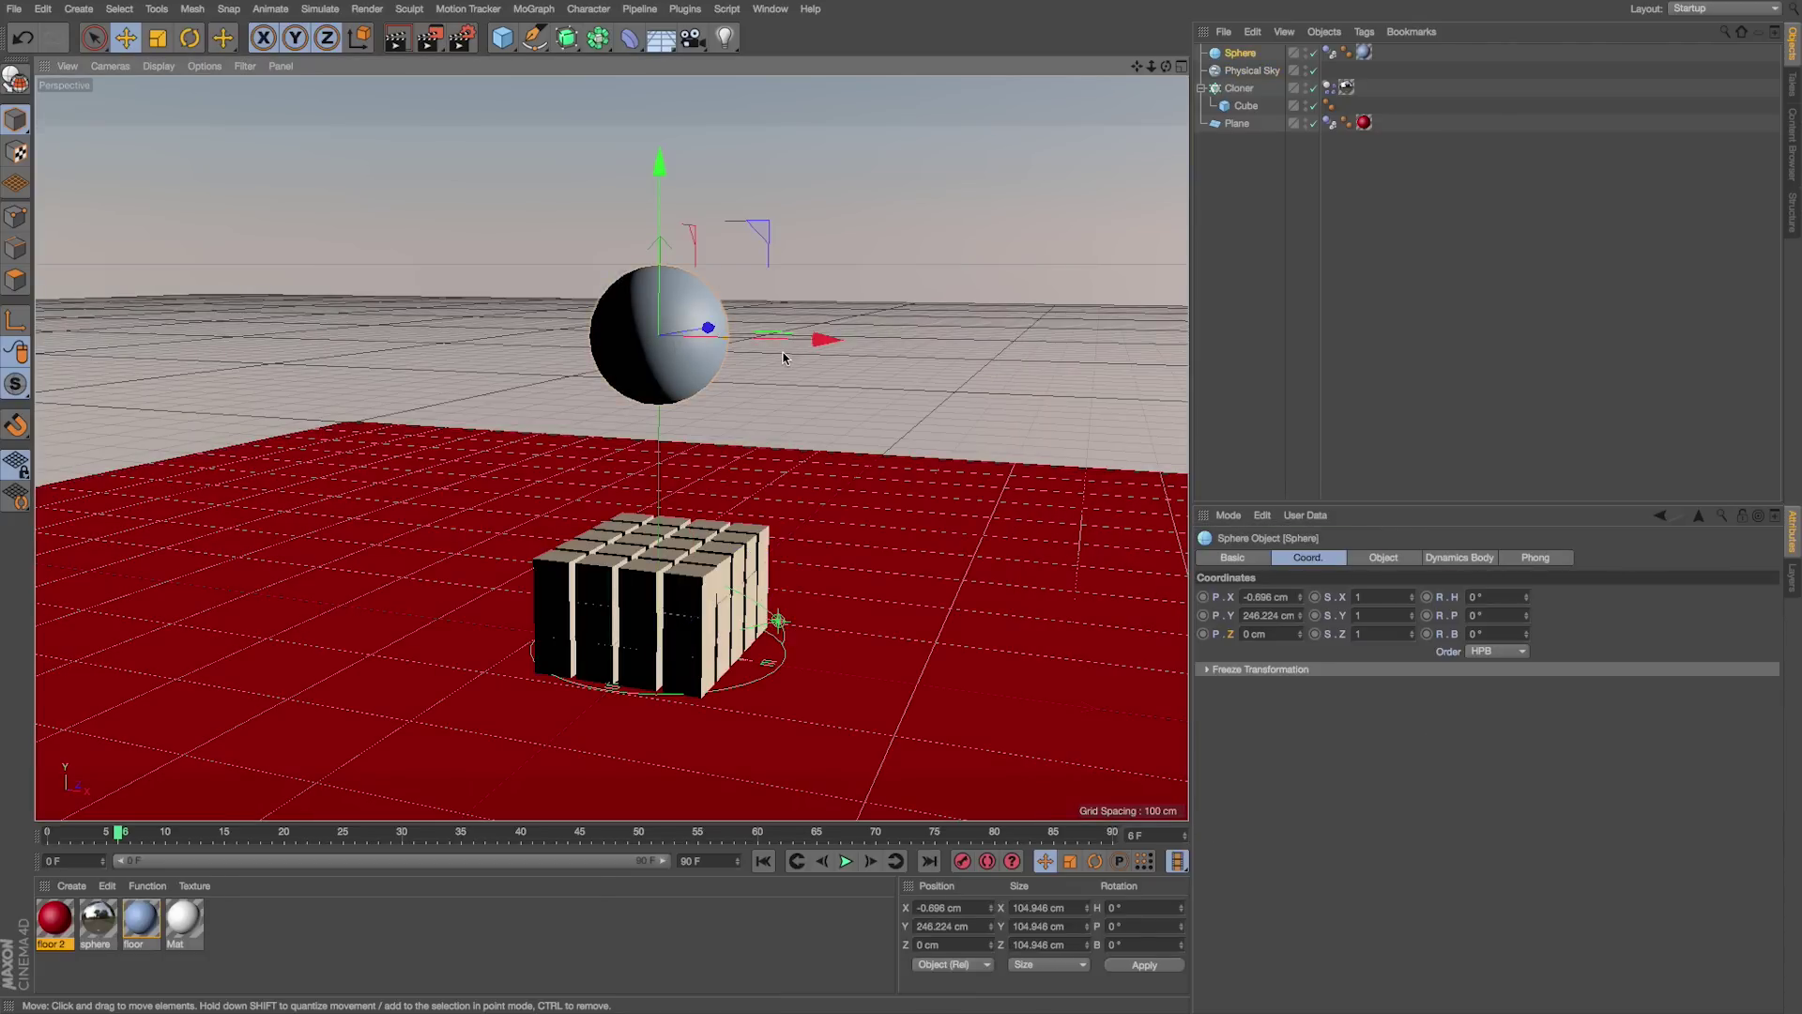
{"action": "left_click_drag", "start_coordinate": [802, 338], "coordinate": [907, 351]}
{"action": "key", "text": "shift+f"}
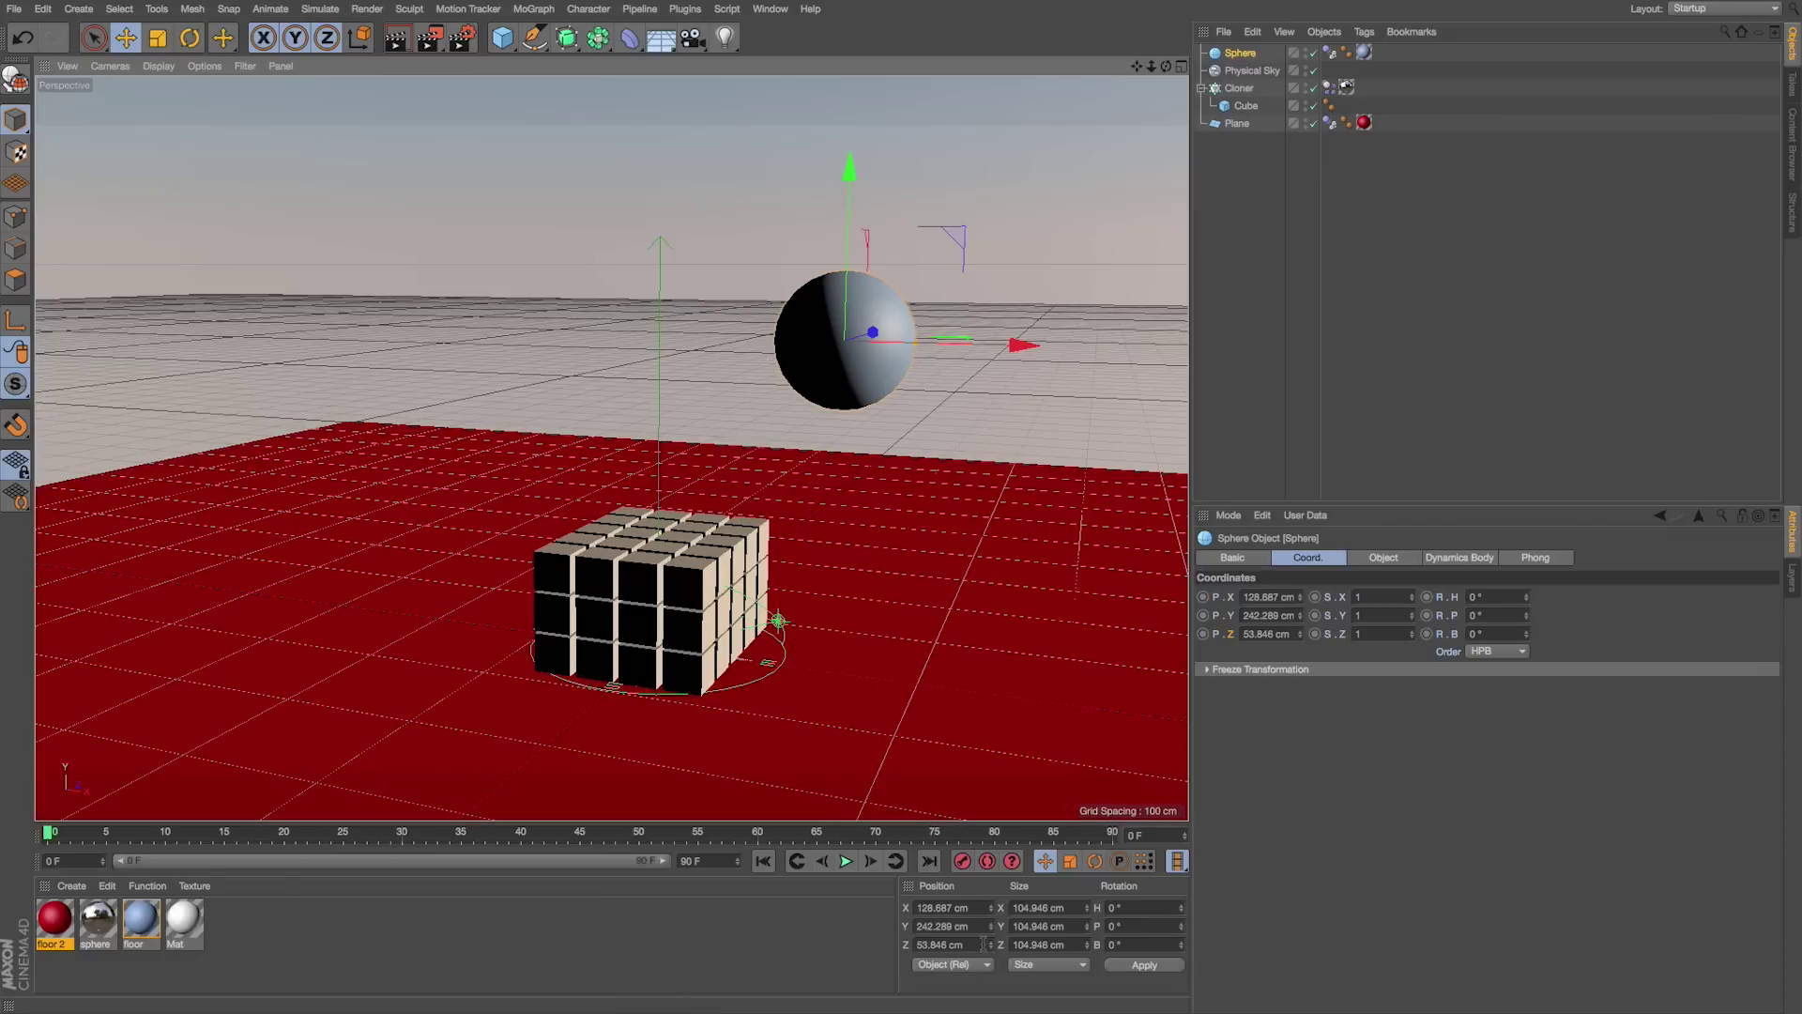
{"action": "left_click", "coordinate": [963, 862]}
Step: Key the sphere at frame 15 at about X 21.9, Y 91.7 cm, and preview the collision with playback and an interactive render
{"action": "left_click", "coordinate": [227, 838]}
{"action": "left_click_drag", "start_coordinate": [850, 171], "coordinate": [846, 370]}
{"action": "left_click_drag", "start_coordinate": [1014, 550], "coordinate": [878, 539]}
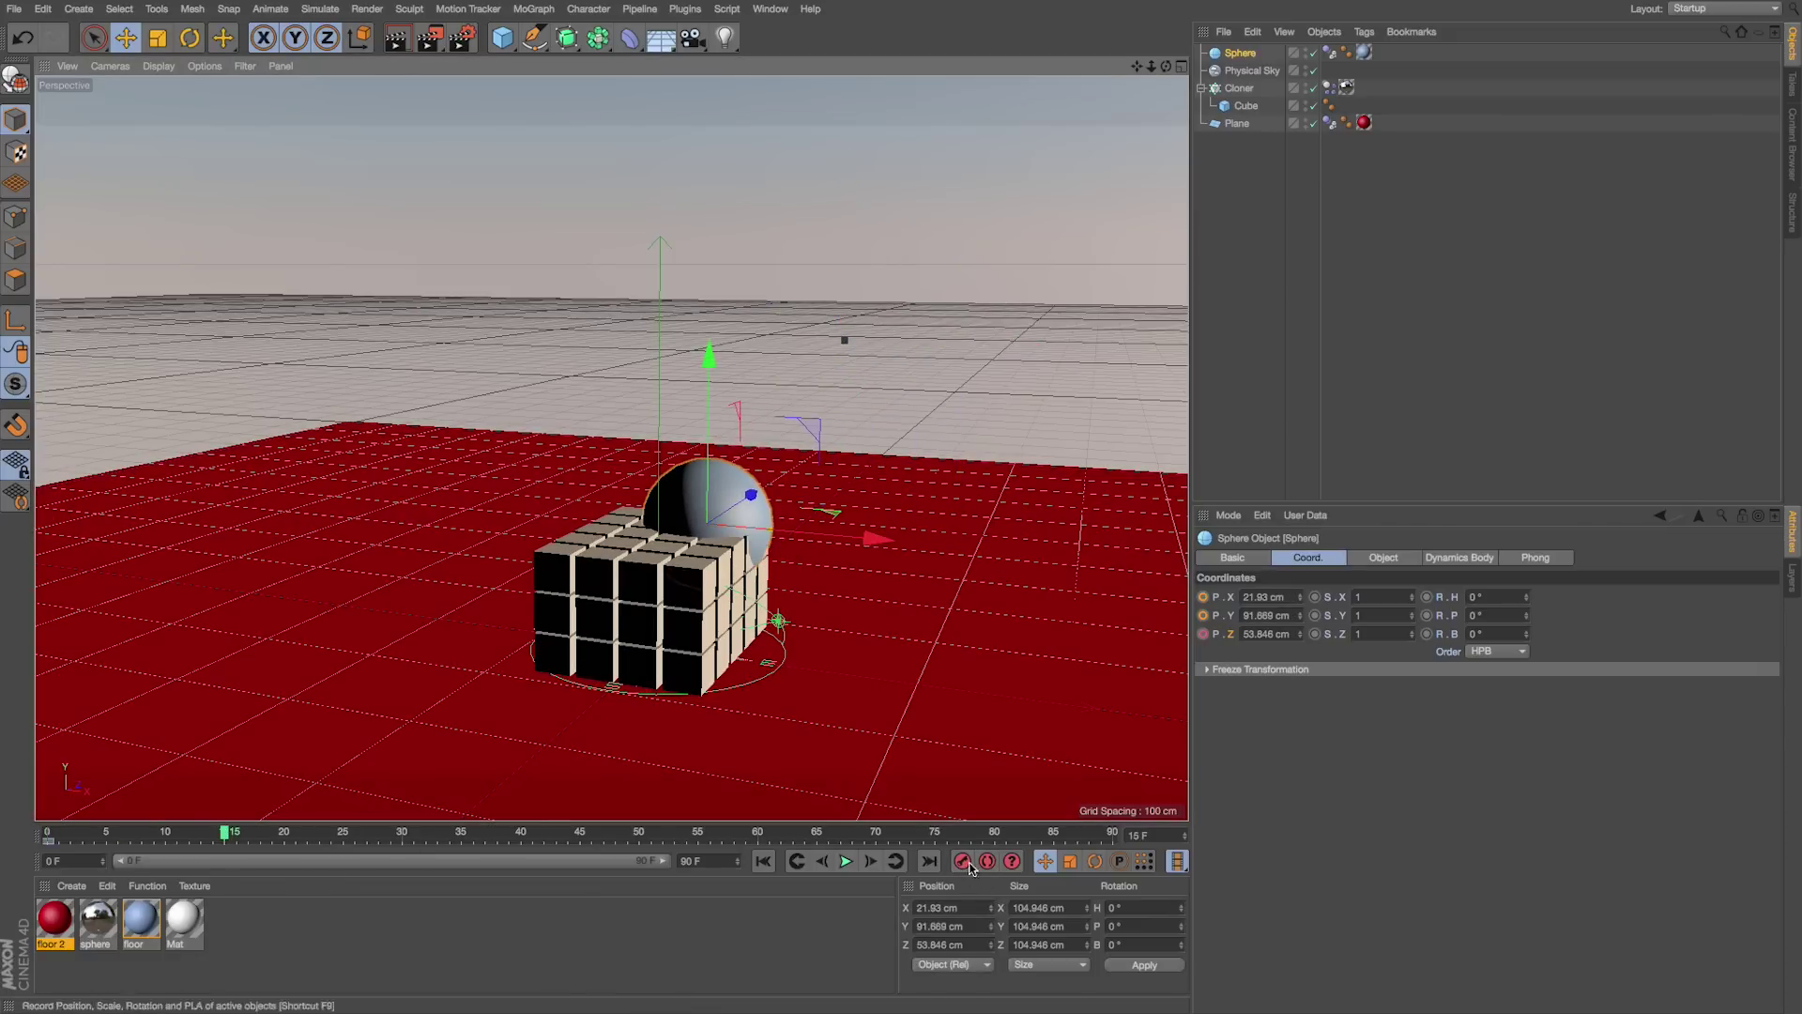
{"action": "left_click", "coordinate": [845, 861]}
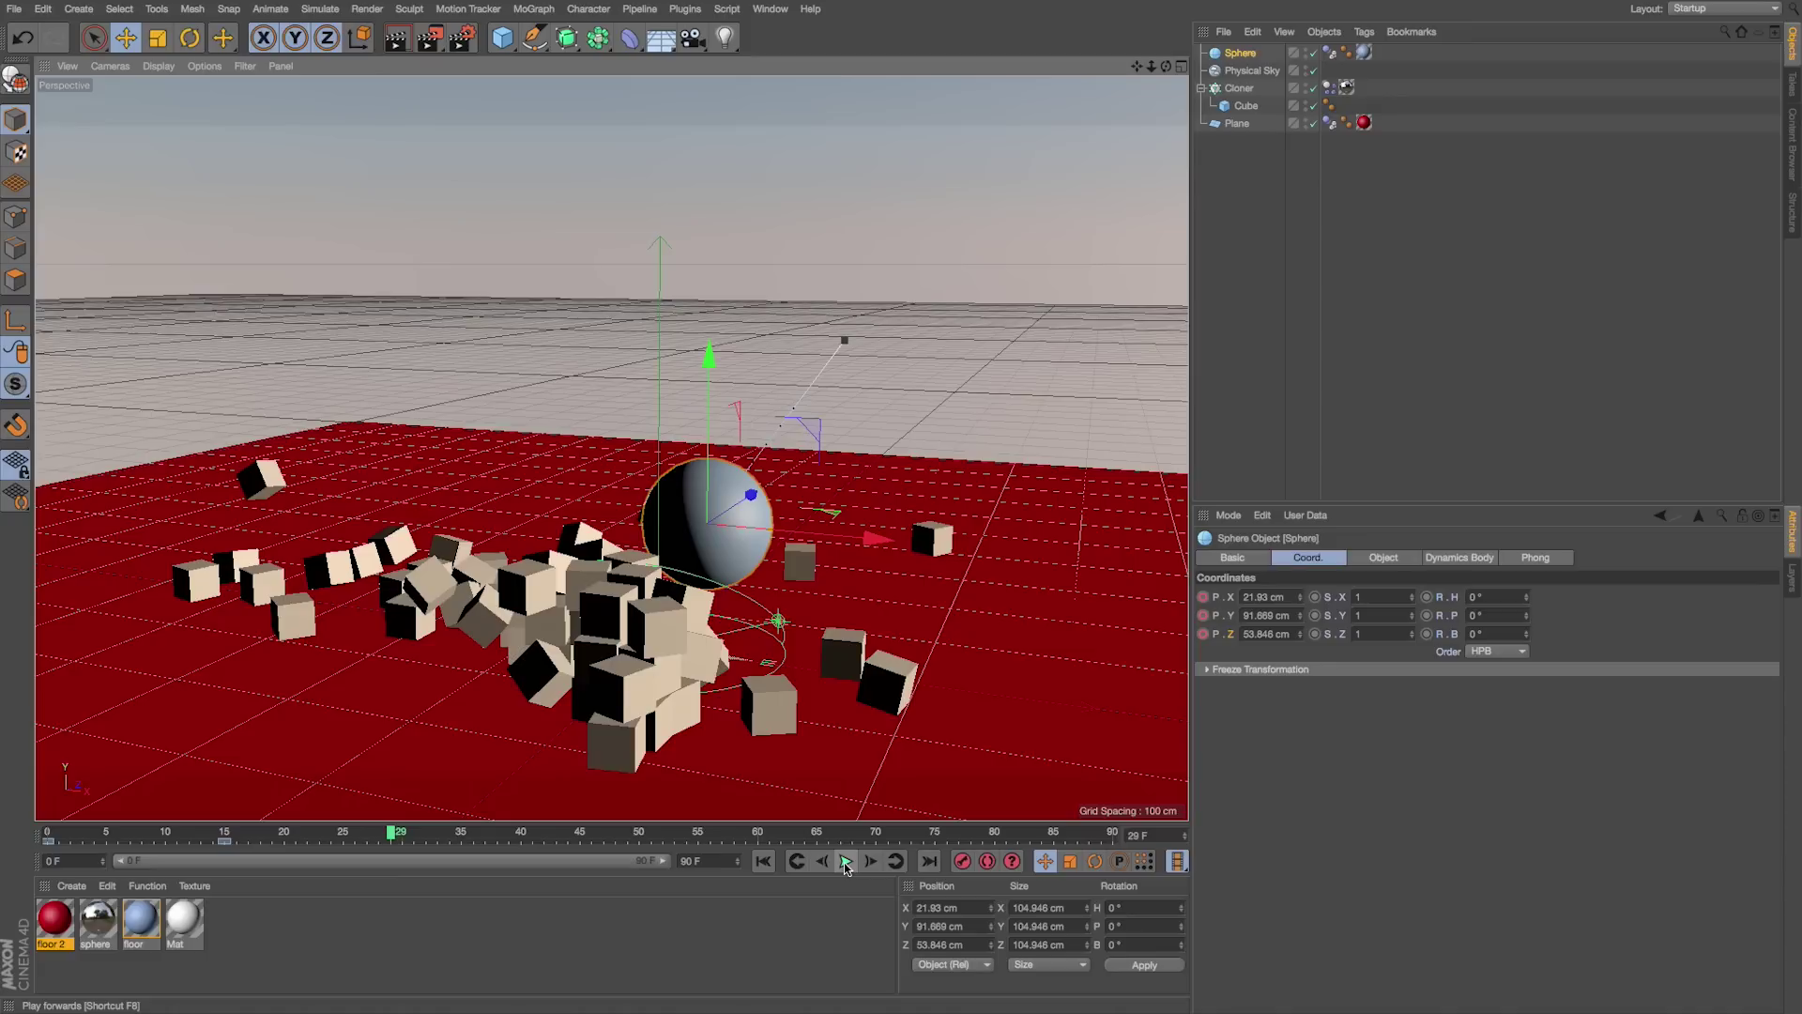
{"action": "key", "text": "alt+r"}
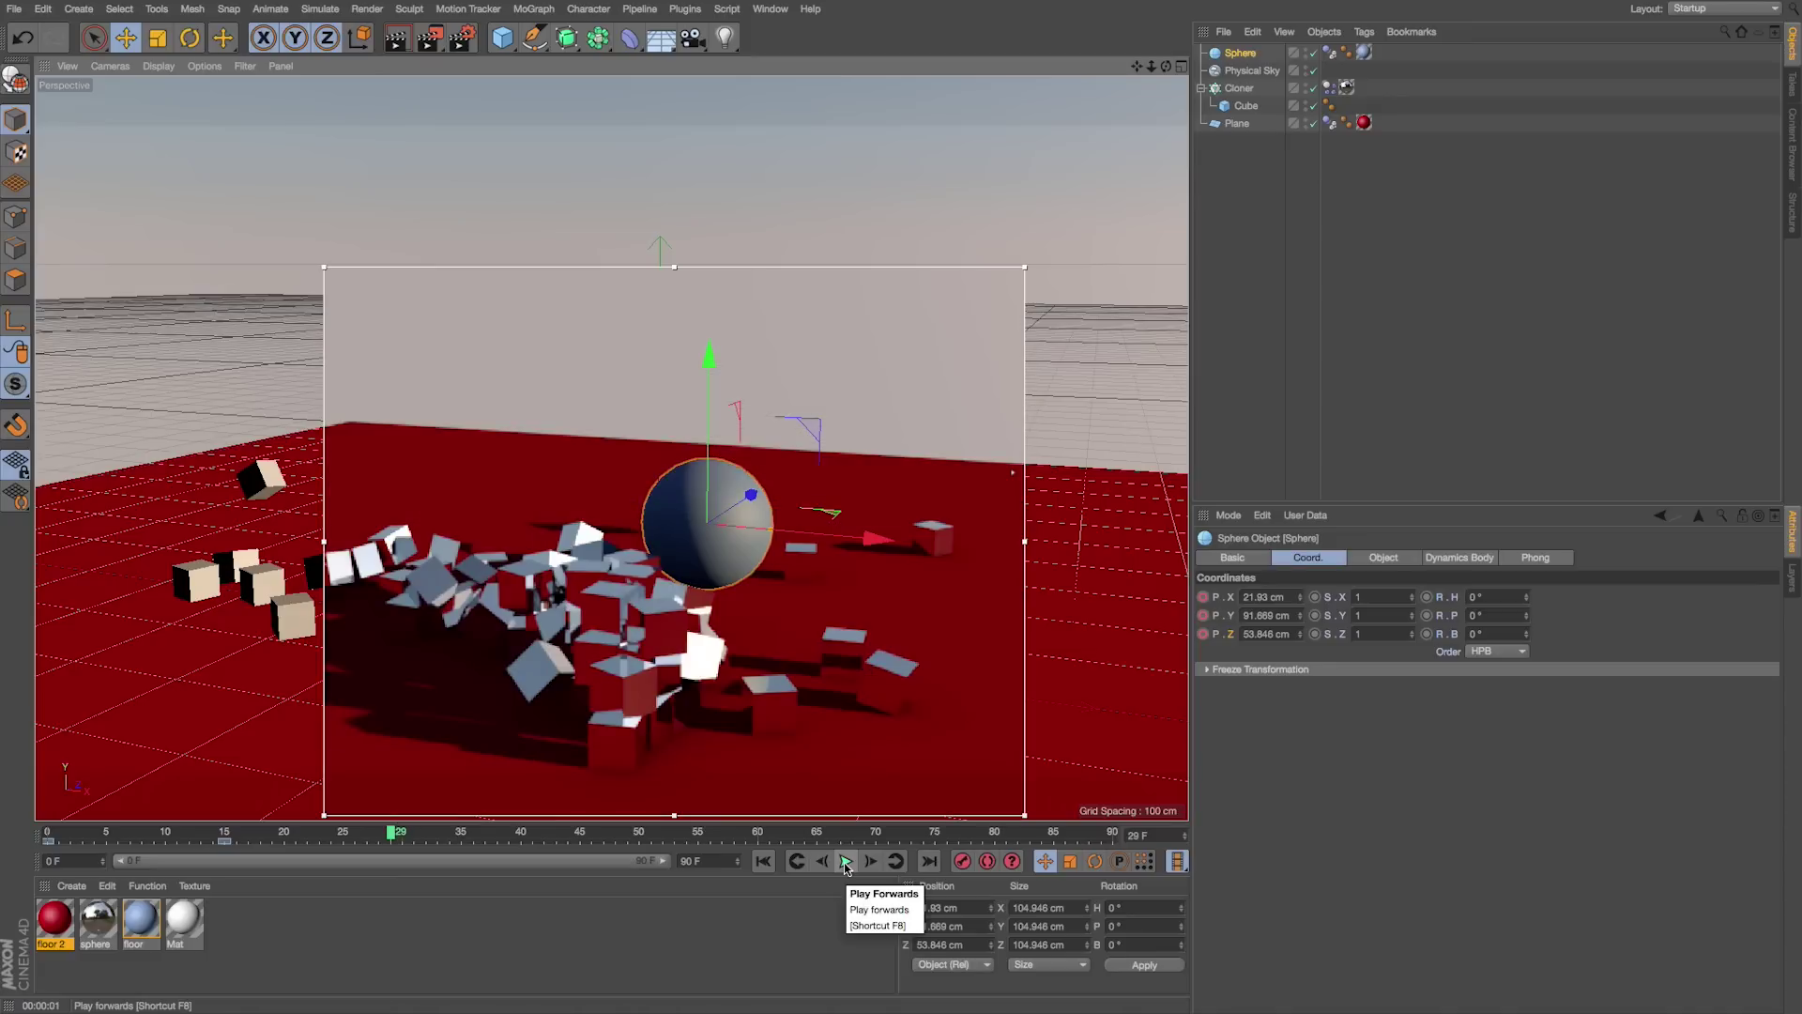
Step: Examine Take 3's overrides for the Physical Sky, the Sphere and the three texture tags
{"action": "left_click", "coordinate": [1793, 85]}
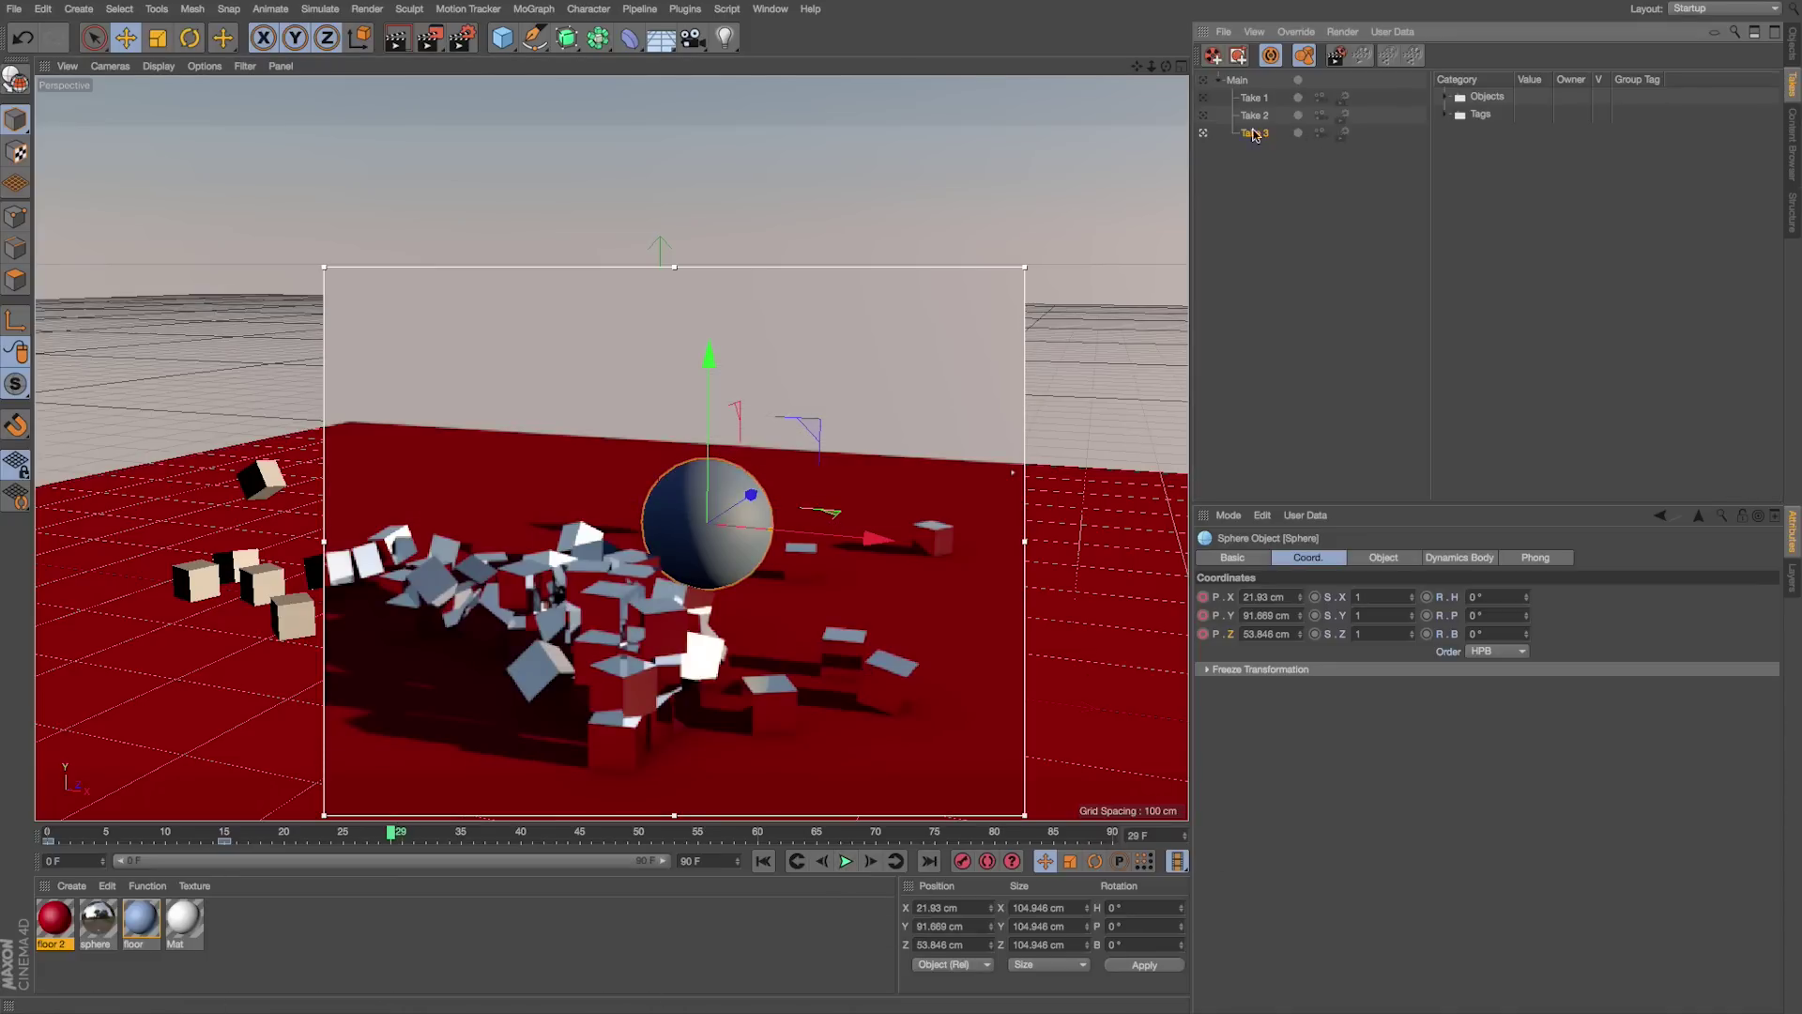
{"action": "left_click", "coordinate": [1447, 114]}
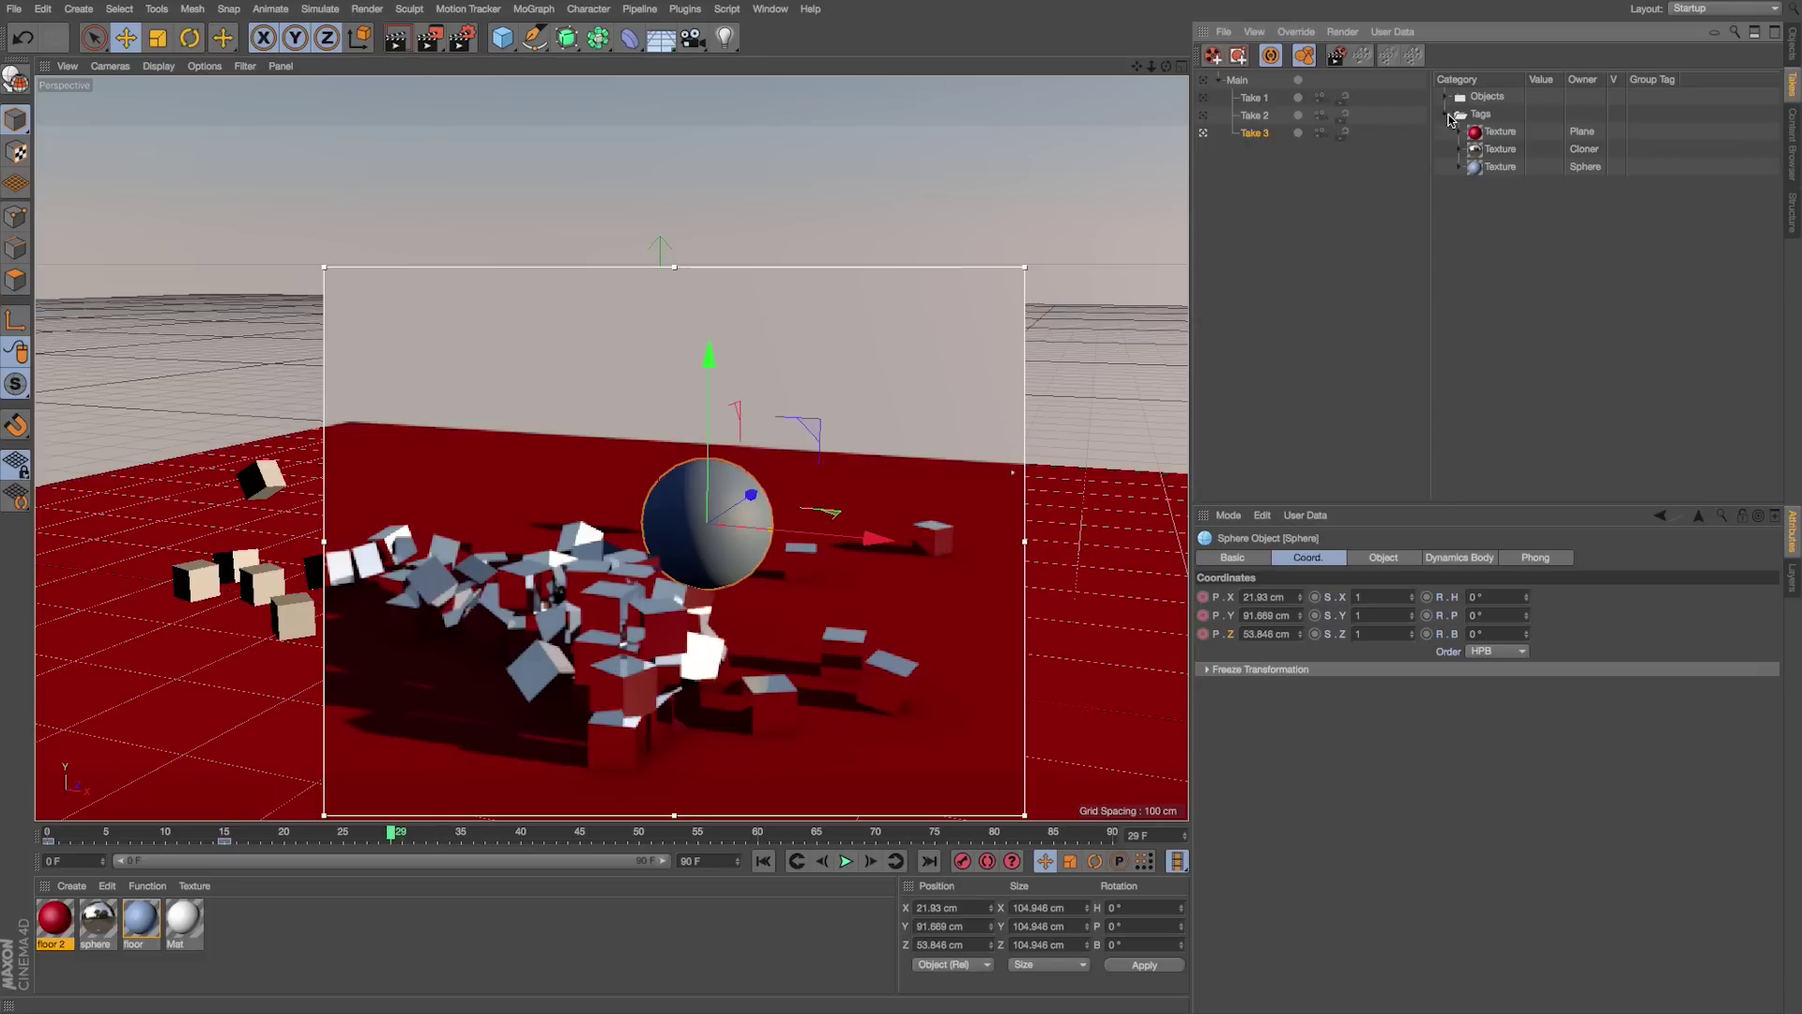
{"action": "left_click", "coordinate": [1459, 166]}
{"action": "left_click", "coordinate": [1460, 149]}
{"action": "left_click", "coordinate": [1459, 131]}
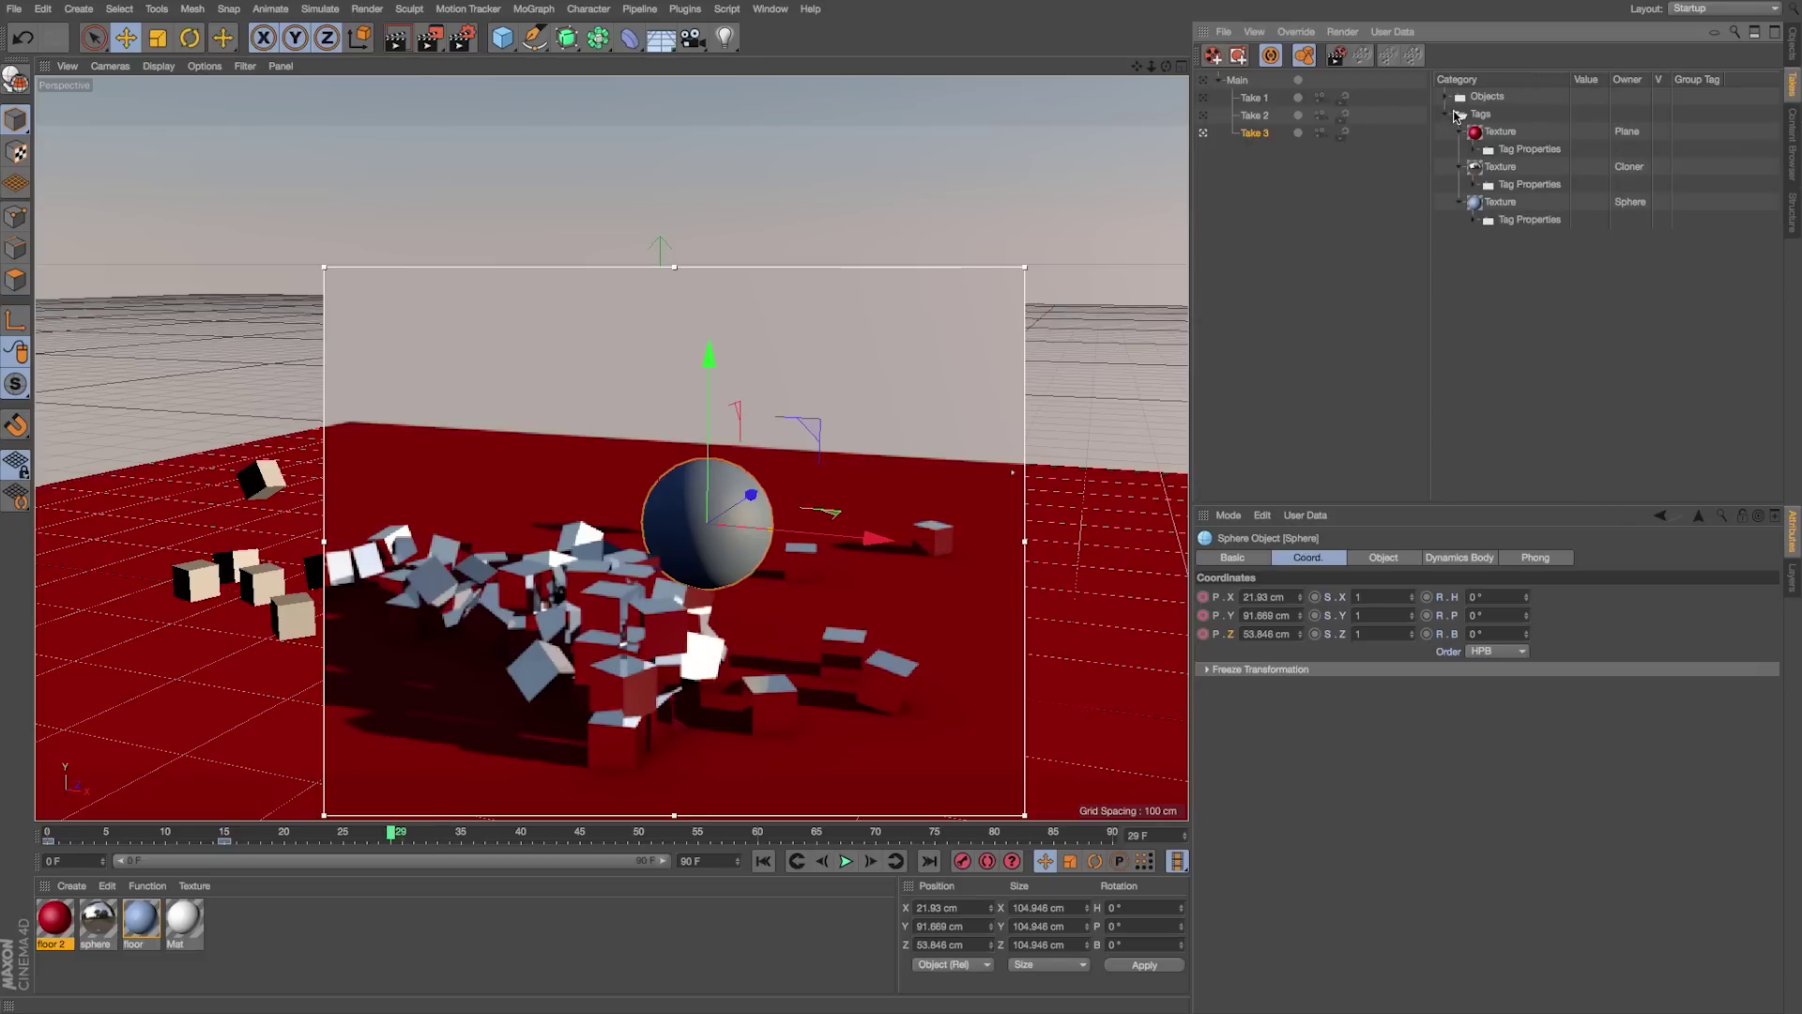
{"action": "left_click", "coordinate": [1446, 97]}
{"action": "left_click", "coordinate": [1459, 132]}
{"action": "left_click", "coordinate": [1459, 114]}
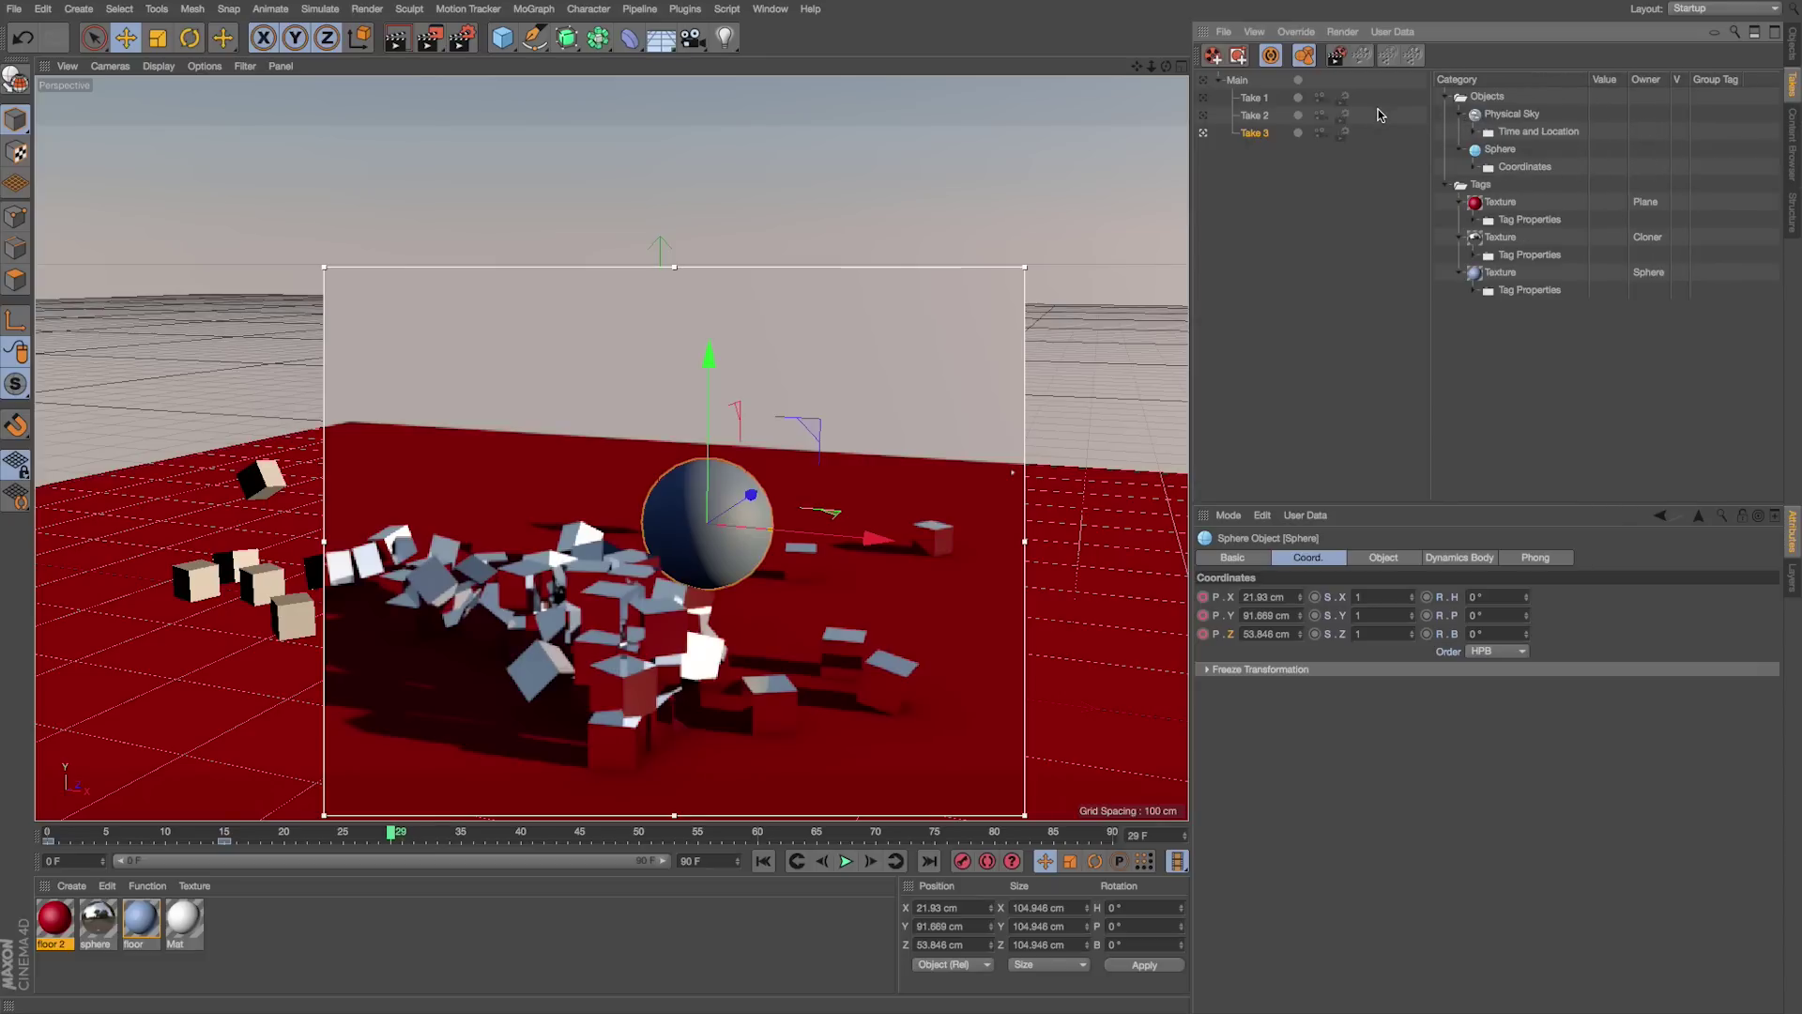
Step: Rewind to frame 0 and switch from Main through Take 1, Take 2 and Take 3 to compare the variations
{"action": "left_click", "coordinate": [1205, 81]}
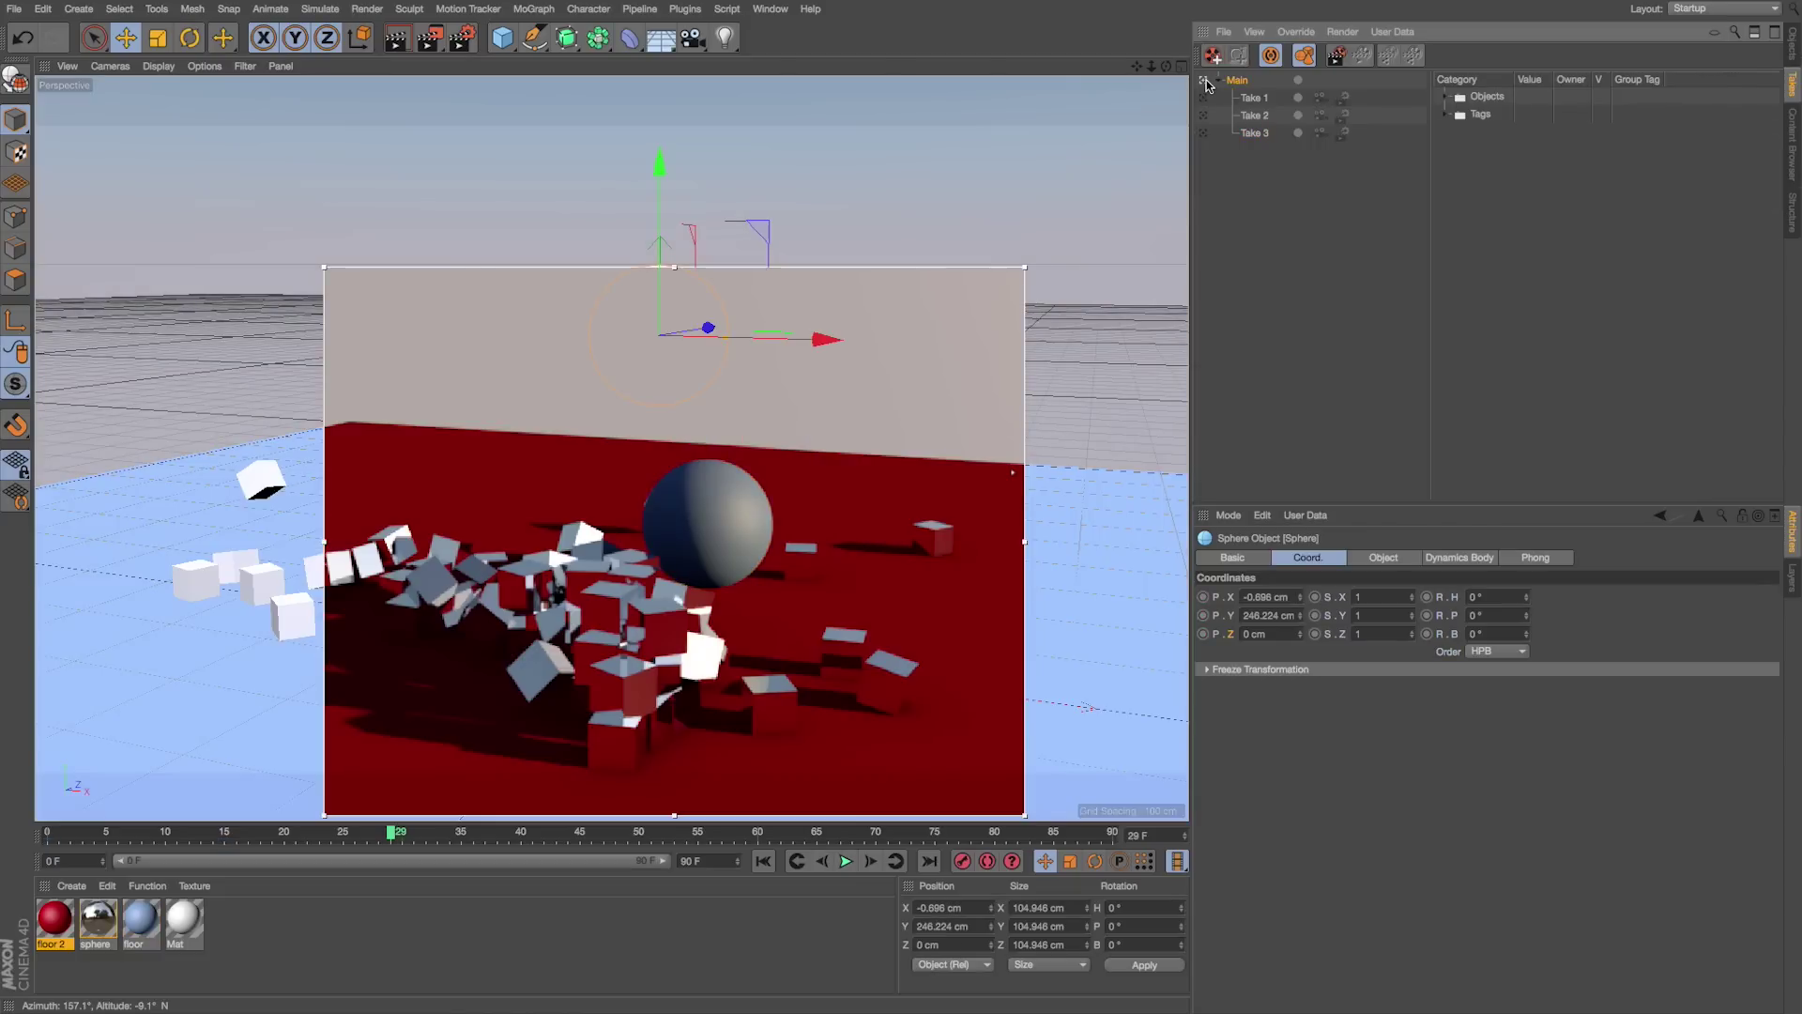
{"action": "key", "text": "shift+f"}
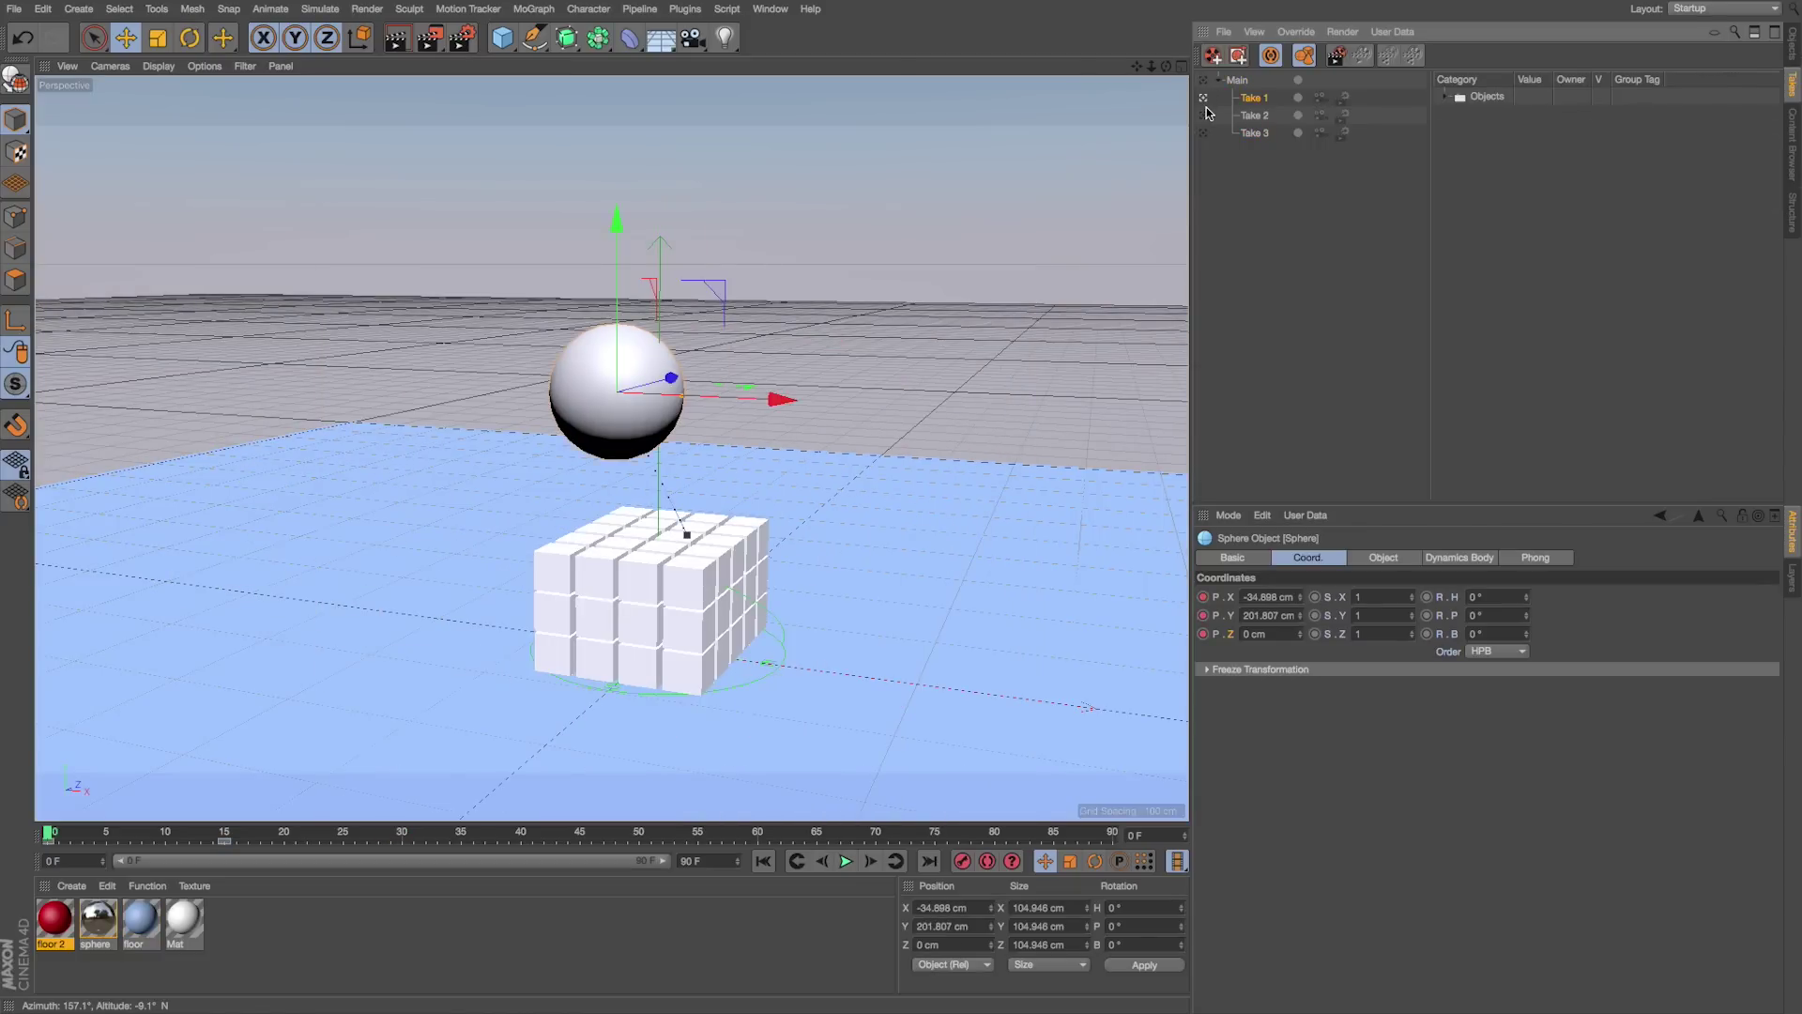
{"action": "left_click", "coordinate": [1205, 115]}
{"action": "left_click", "coordinate": [1206, 133]}
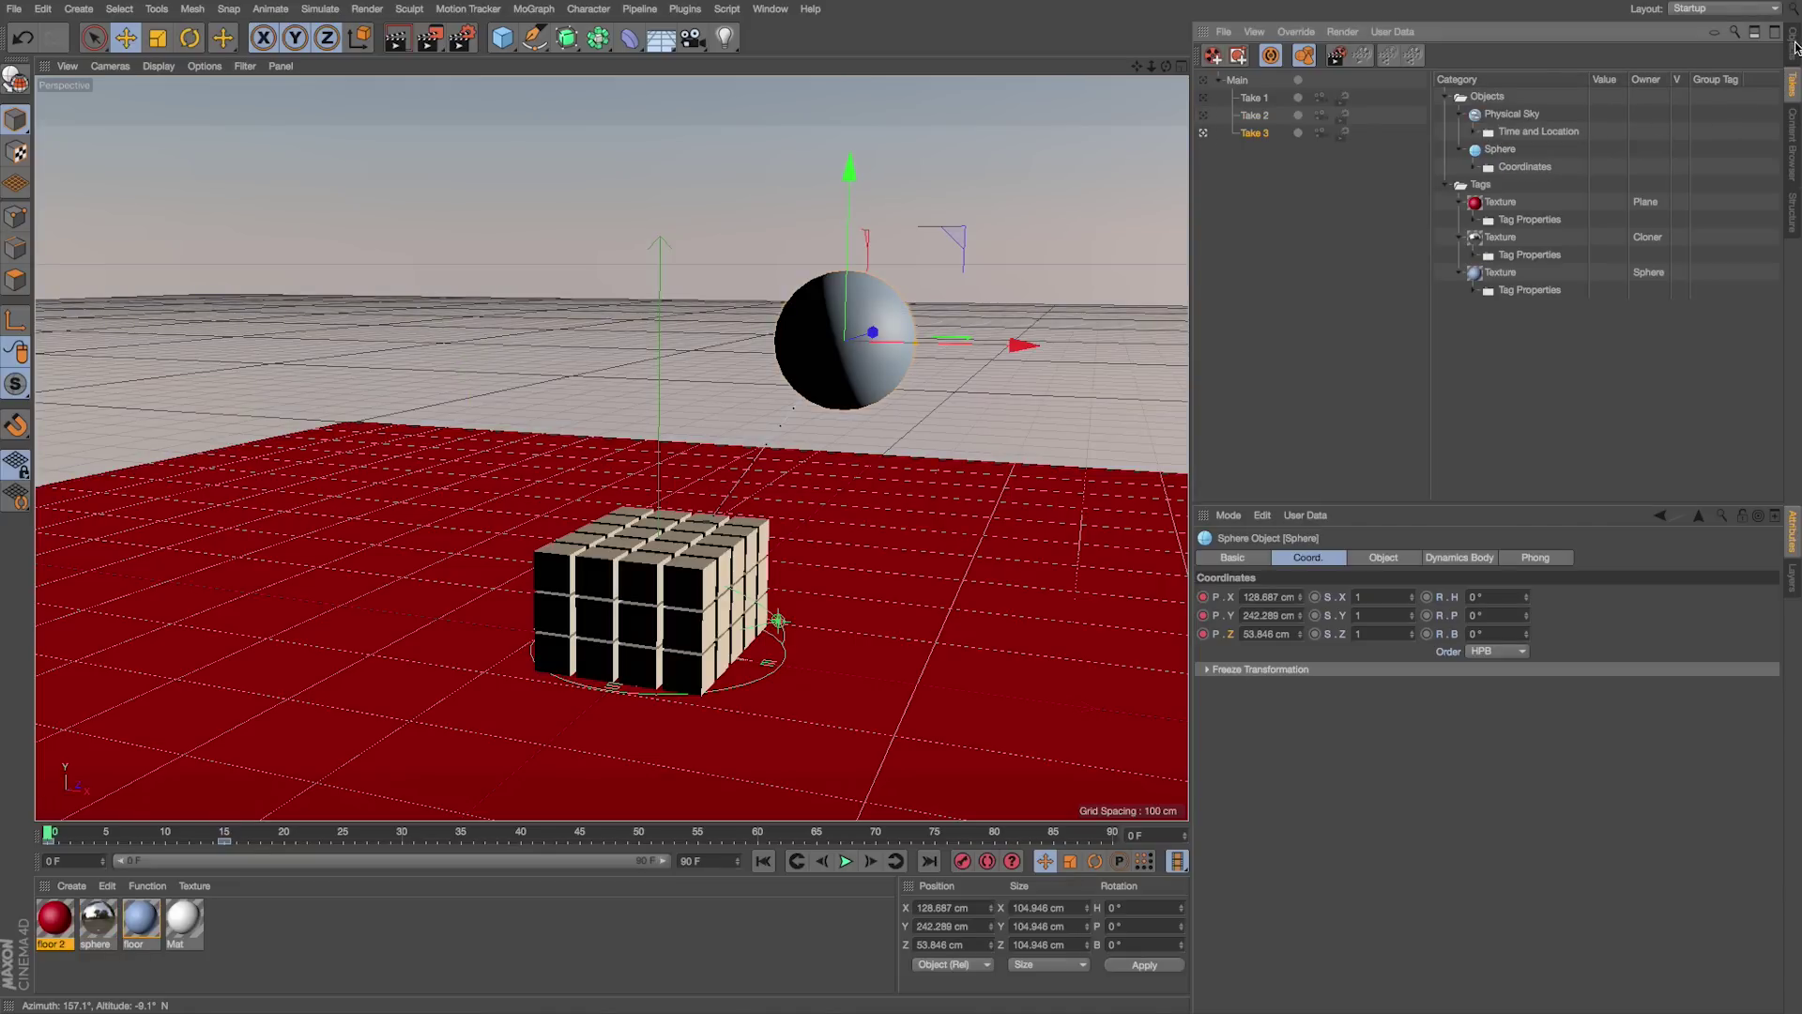
Step: Compare the scene objects and their materials in Take 3 with those in the Main take
{"action": "left_click", "coordinate": [1792, 44]}
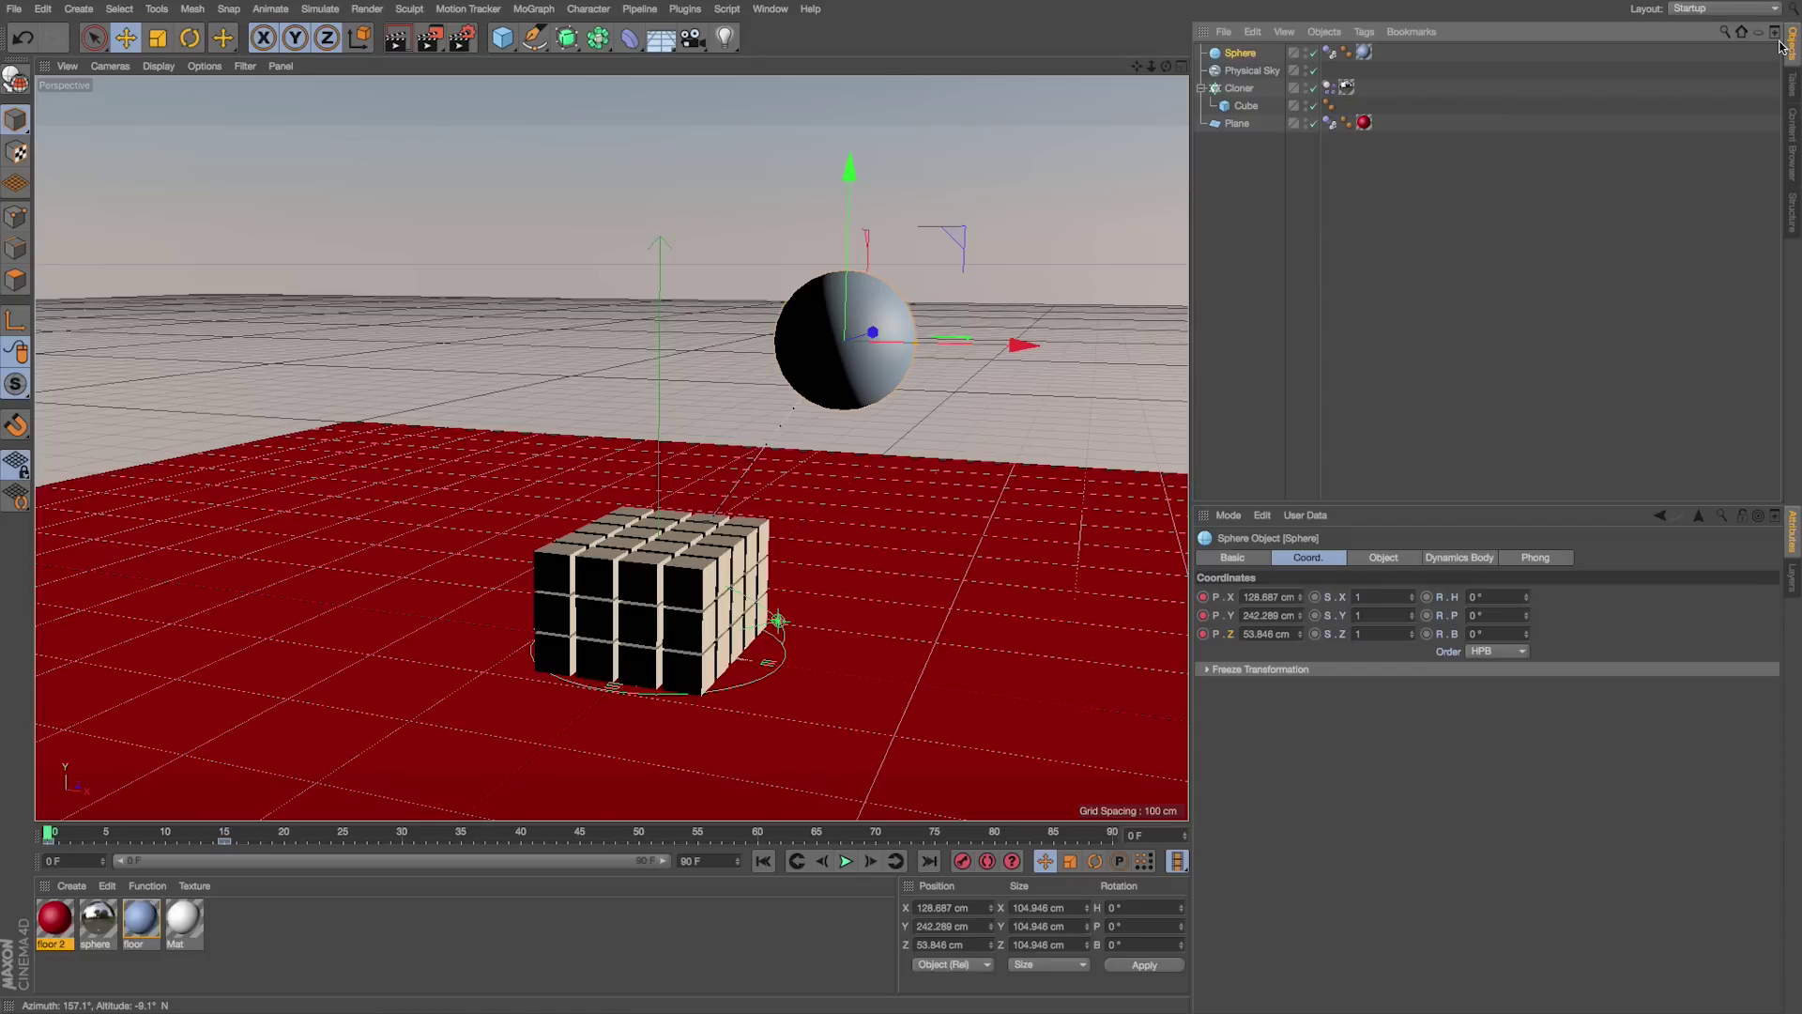
{"action": "left_click", "coordinate": [1792, 83]}
{"action": "left_click", "coordinate": [1210, 81]}
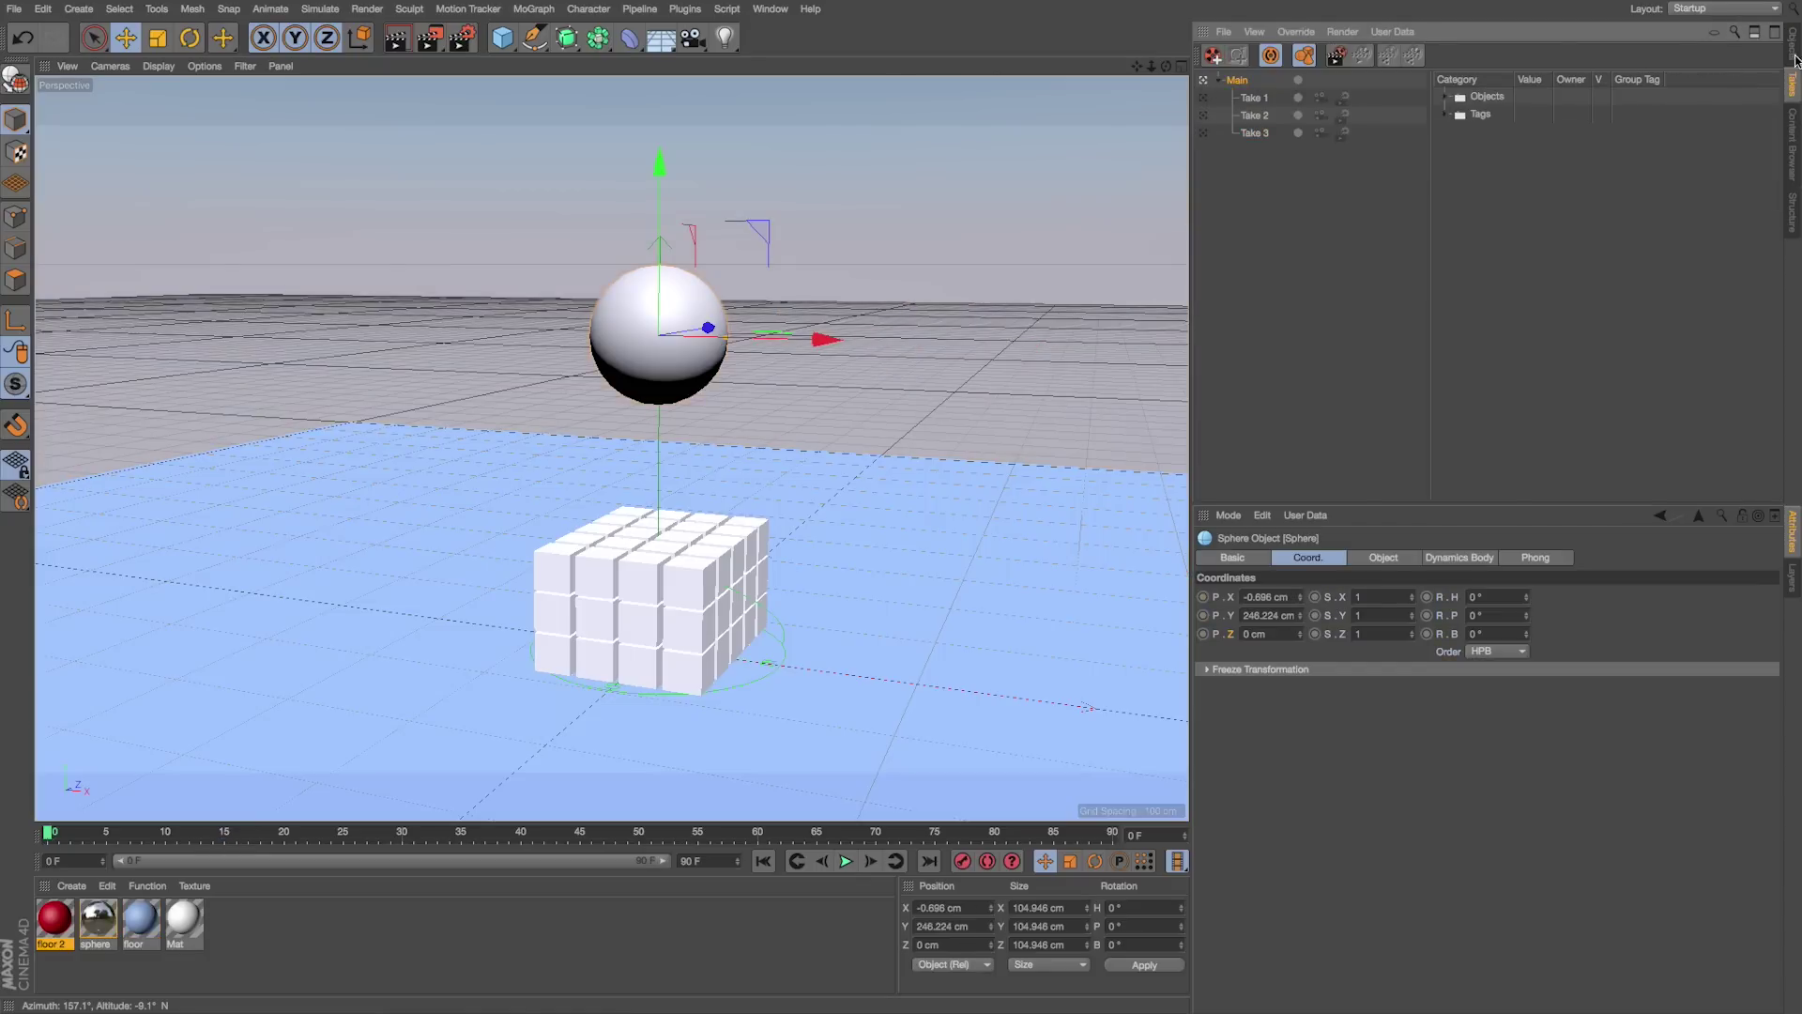
{"action": "left_click", "coordinate": [1793, 53]}
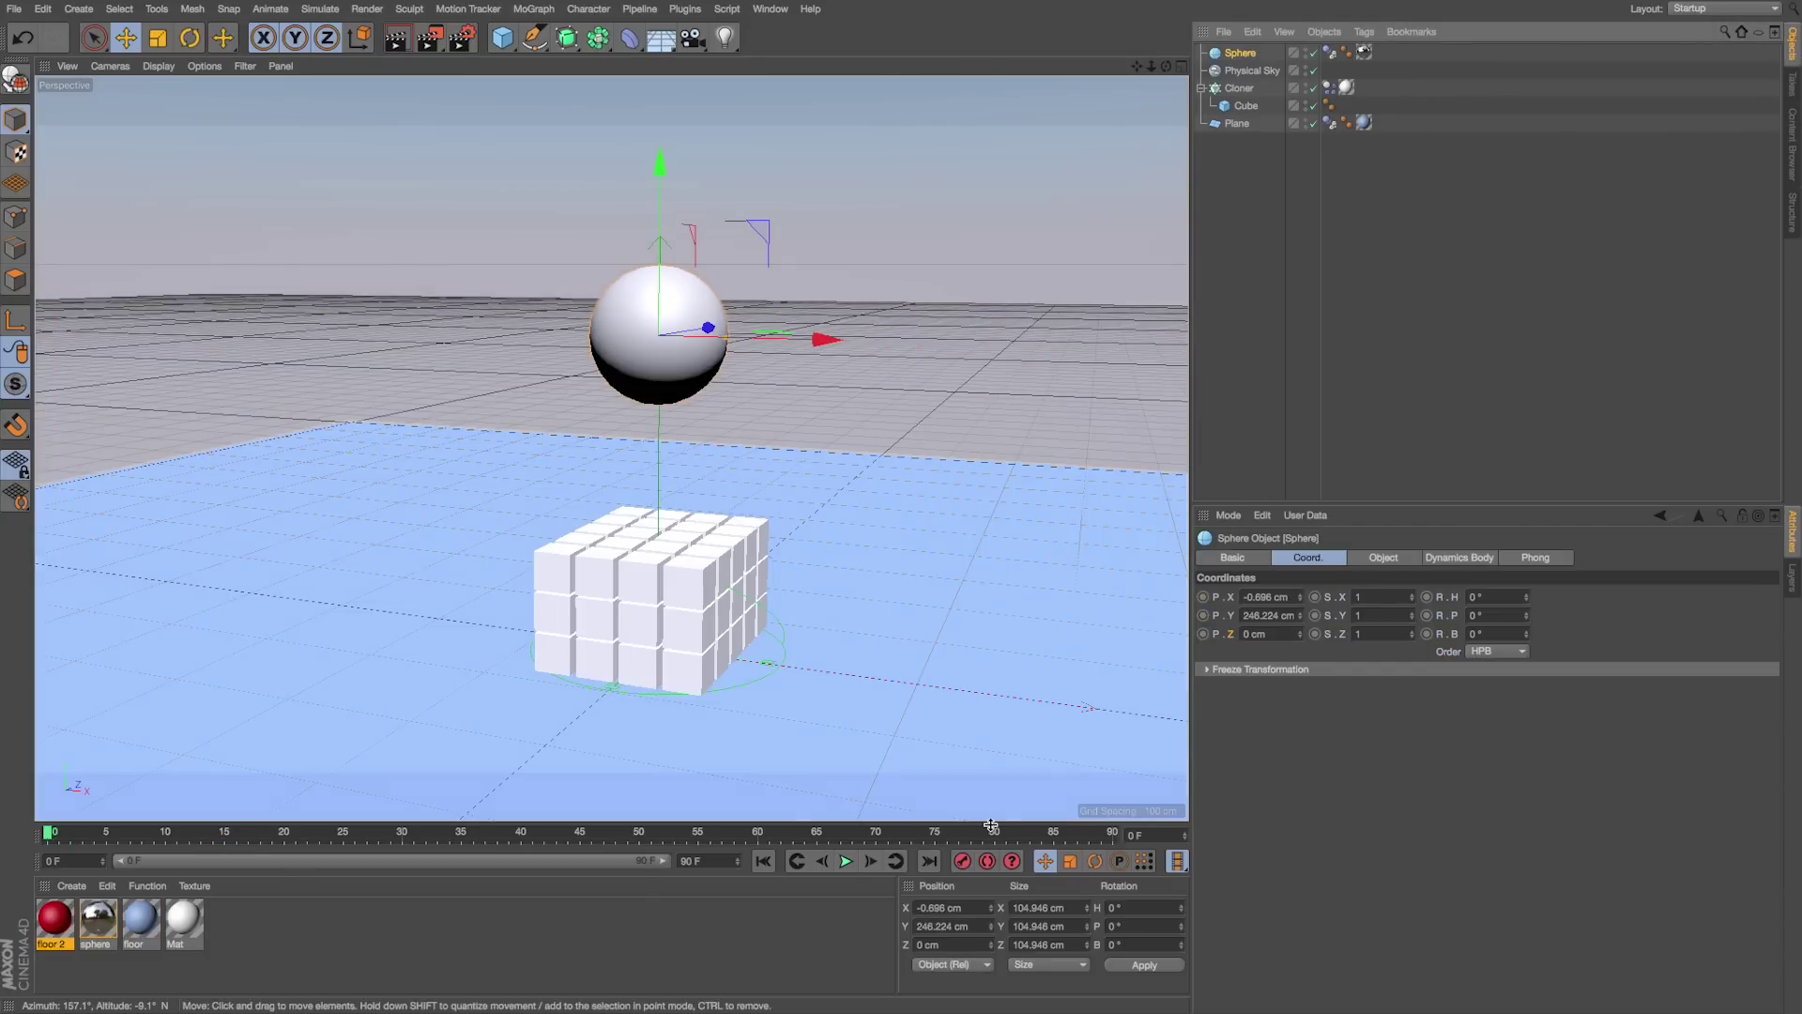
Step: View Take 2, make Take 3 active, and play its collision animation to frame 15
{"action": "left_click", "coordinate": [1792, 83]}
{"action": "left_click", "coordinate": [1205, 115]}
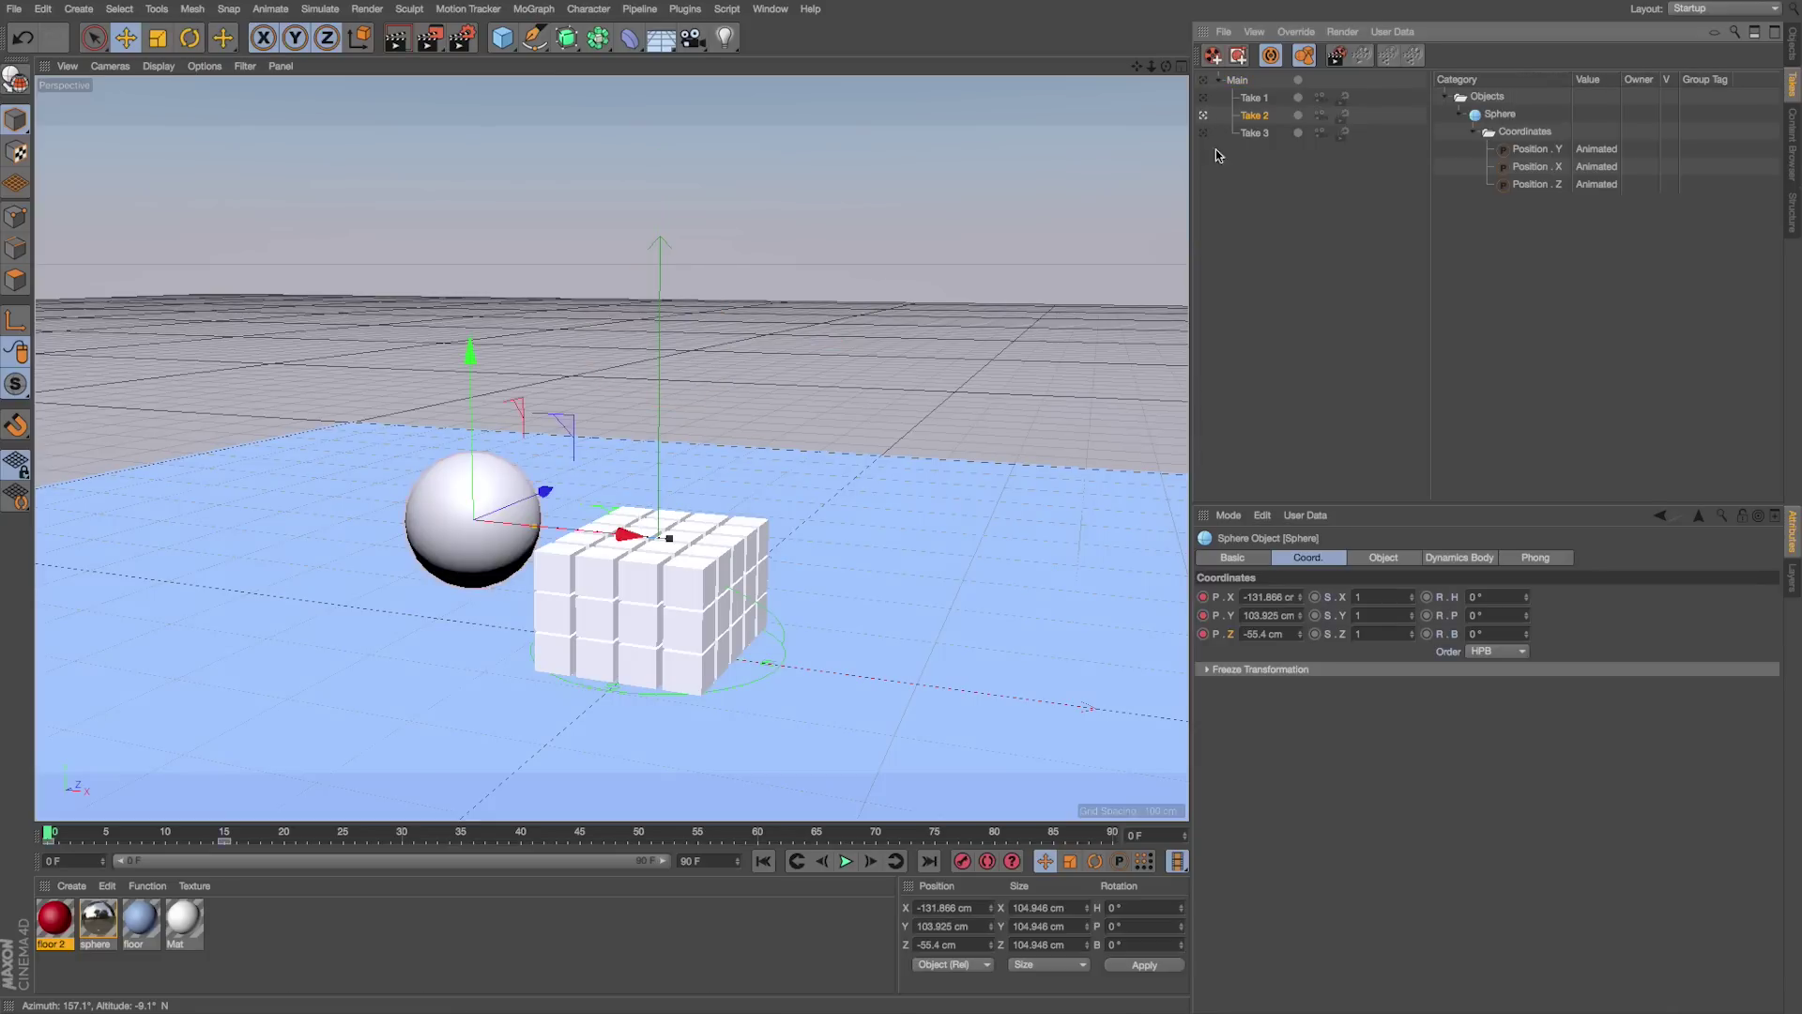
{"action": "left_click", "coordinate": [1204, 132]}
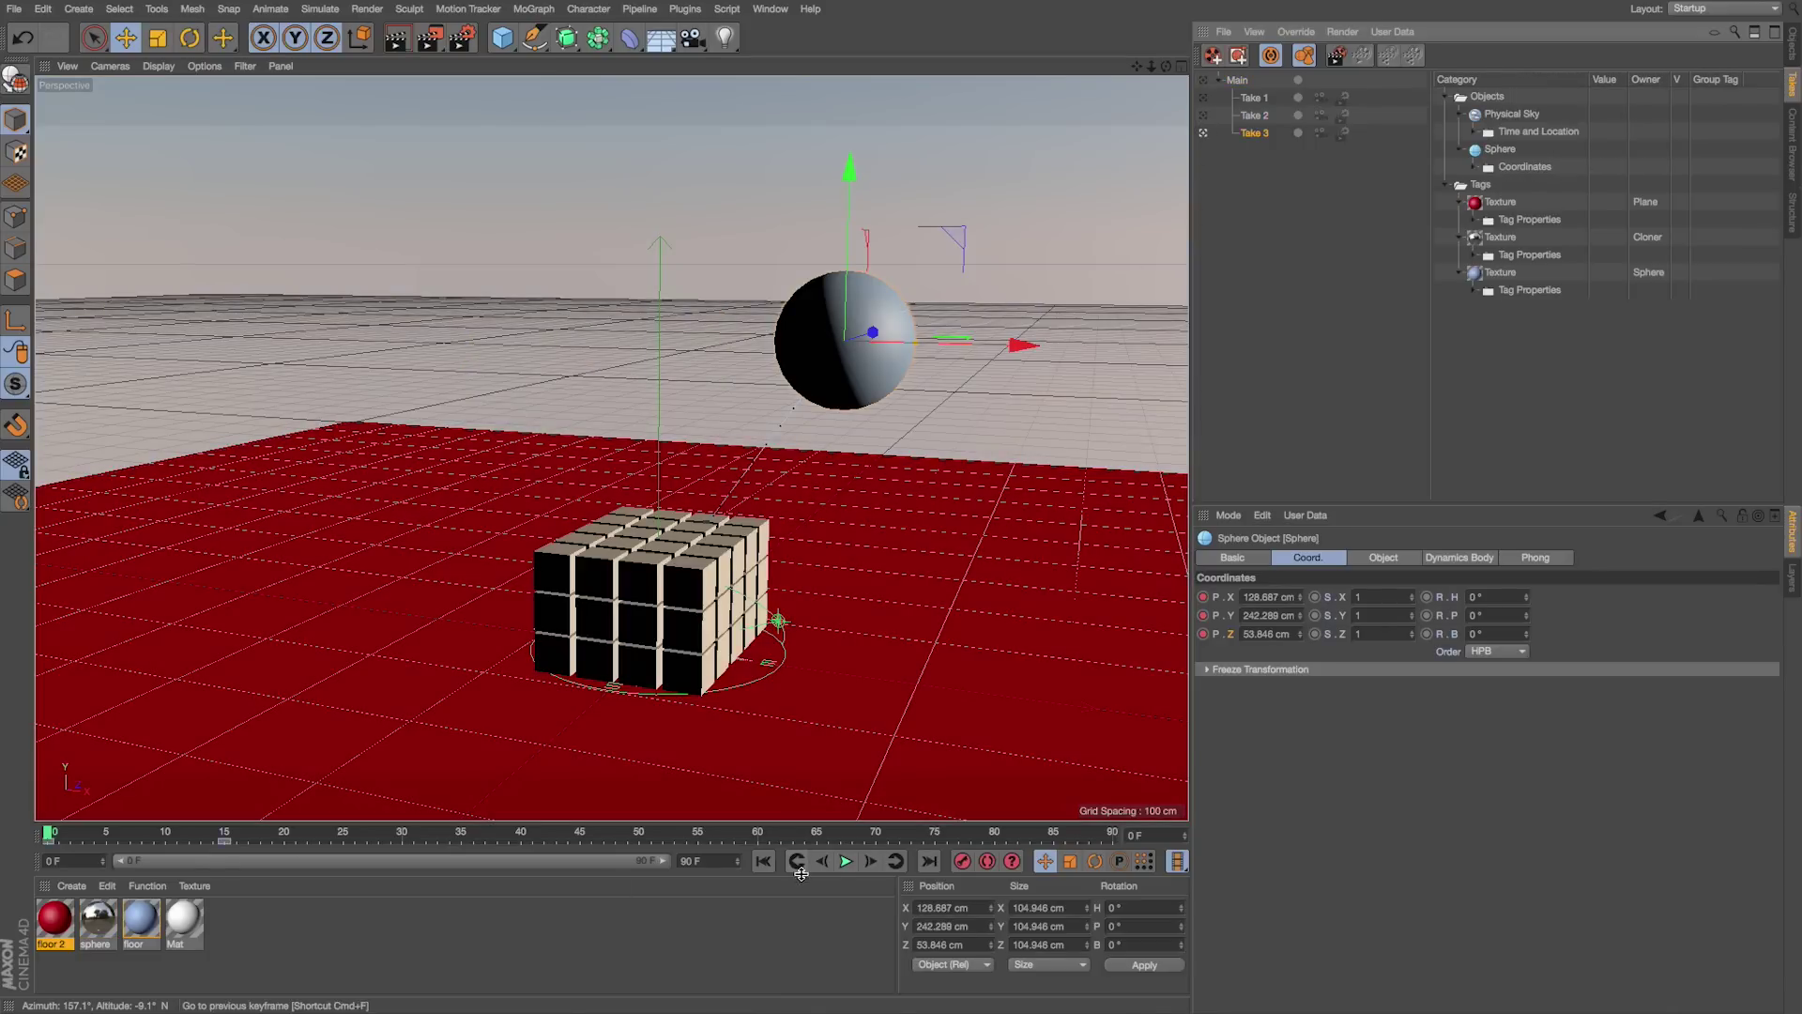
{"action": "left_click", "coordinate": [843, 865]}
{"action": "left_click", "coordinate": [845, 862]}
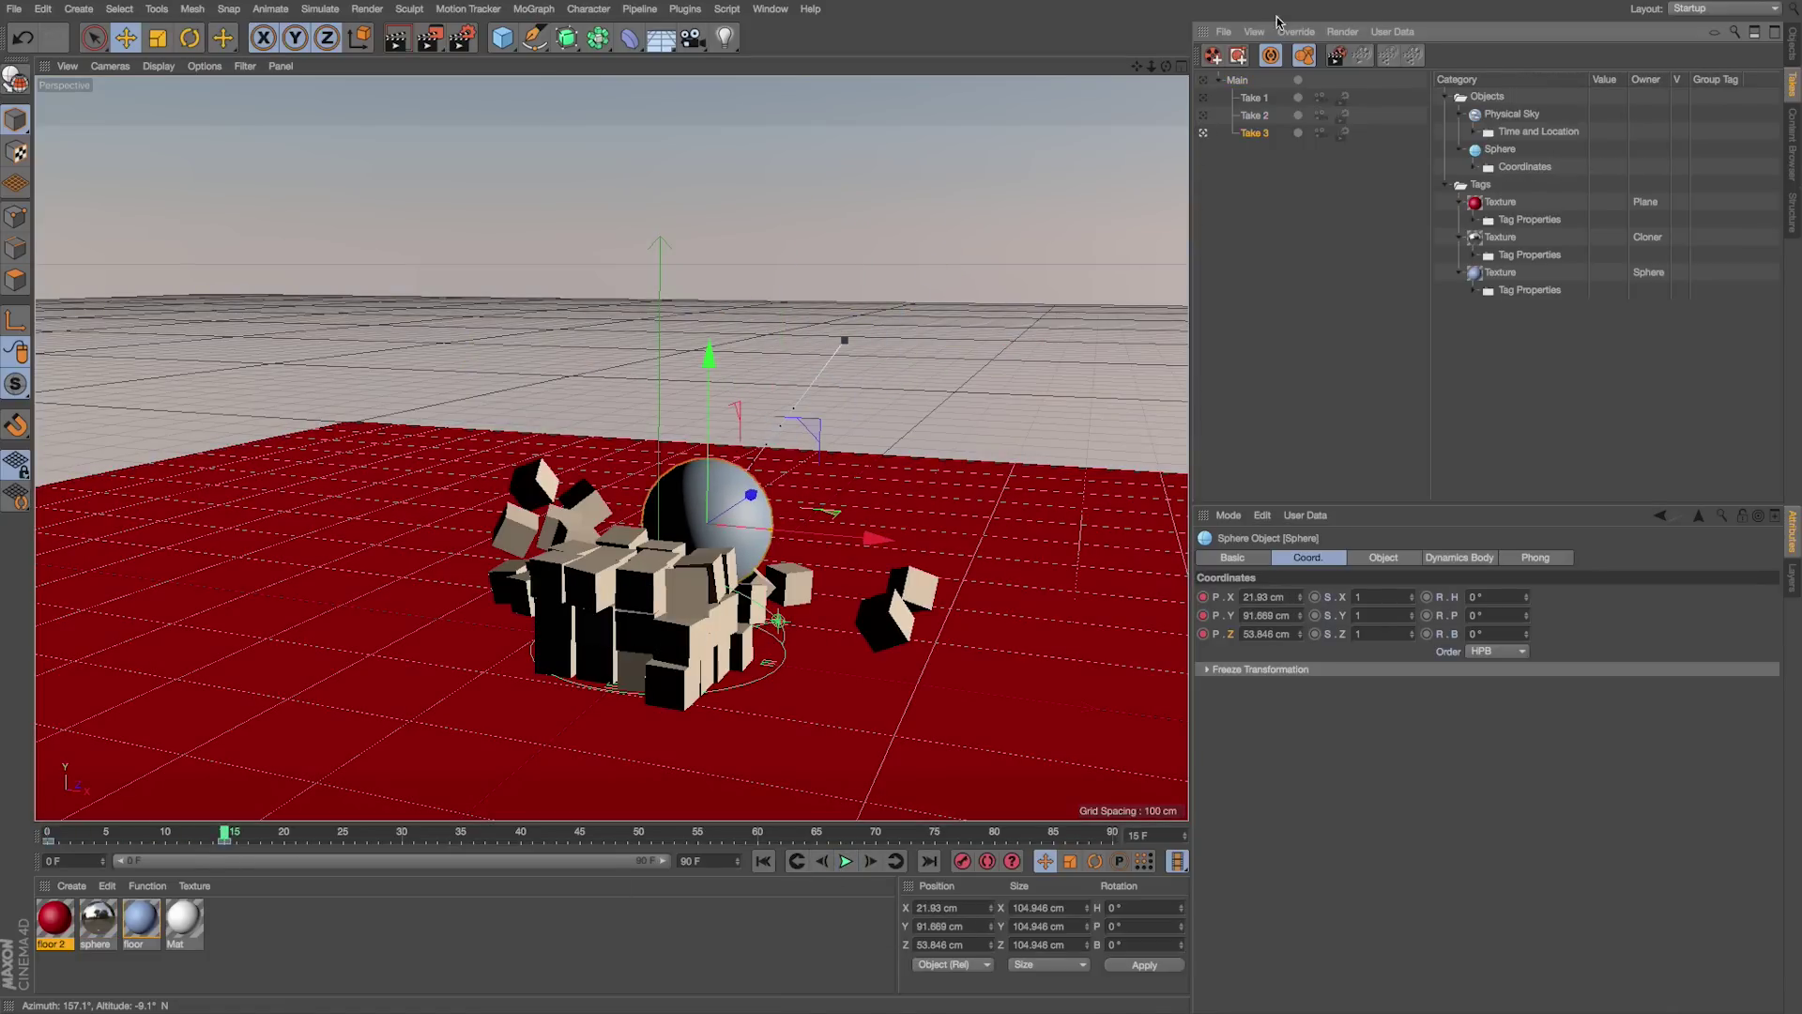
Step: Render all takes to the Picture Viewer, accepting the dynamic simulation warning
{"action": "left_click", "coordinate": [1241, 81]}
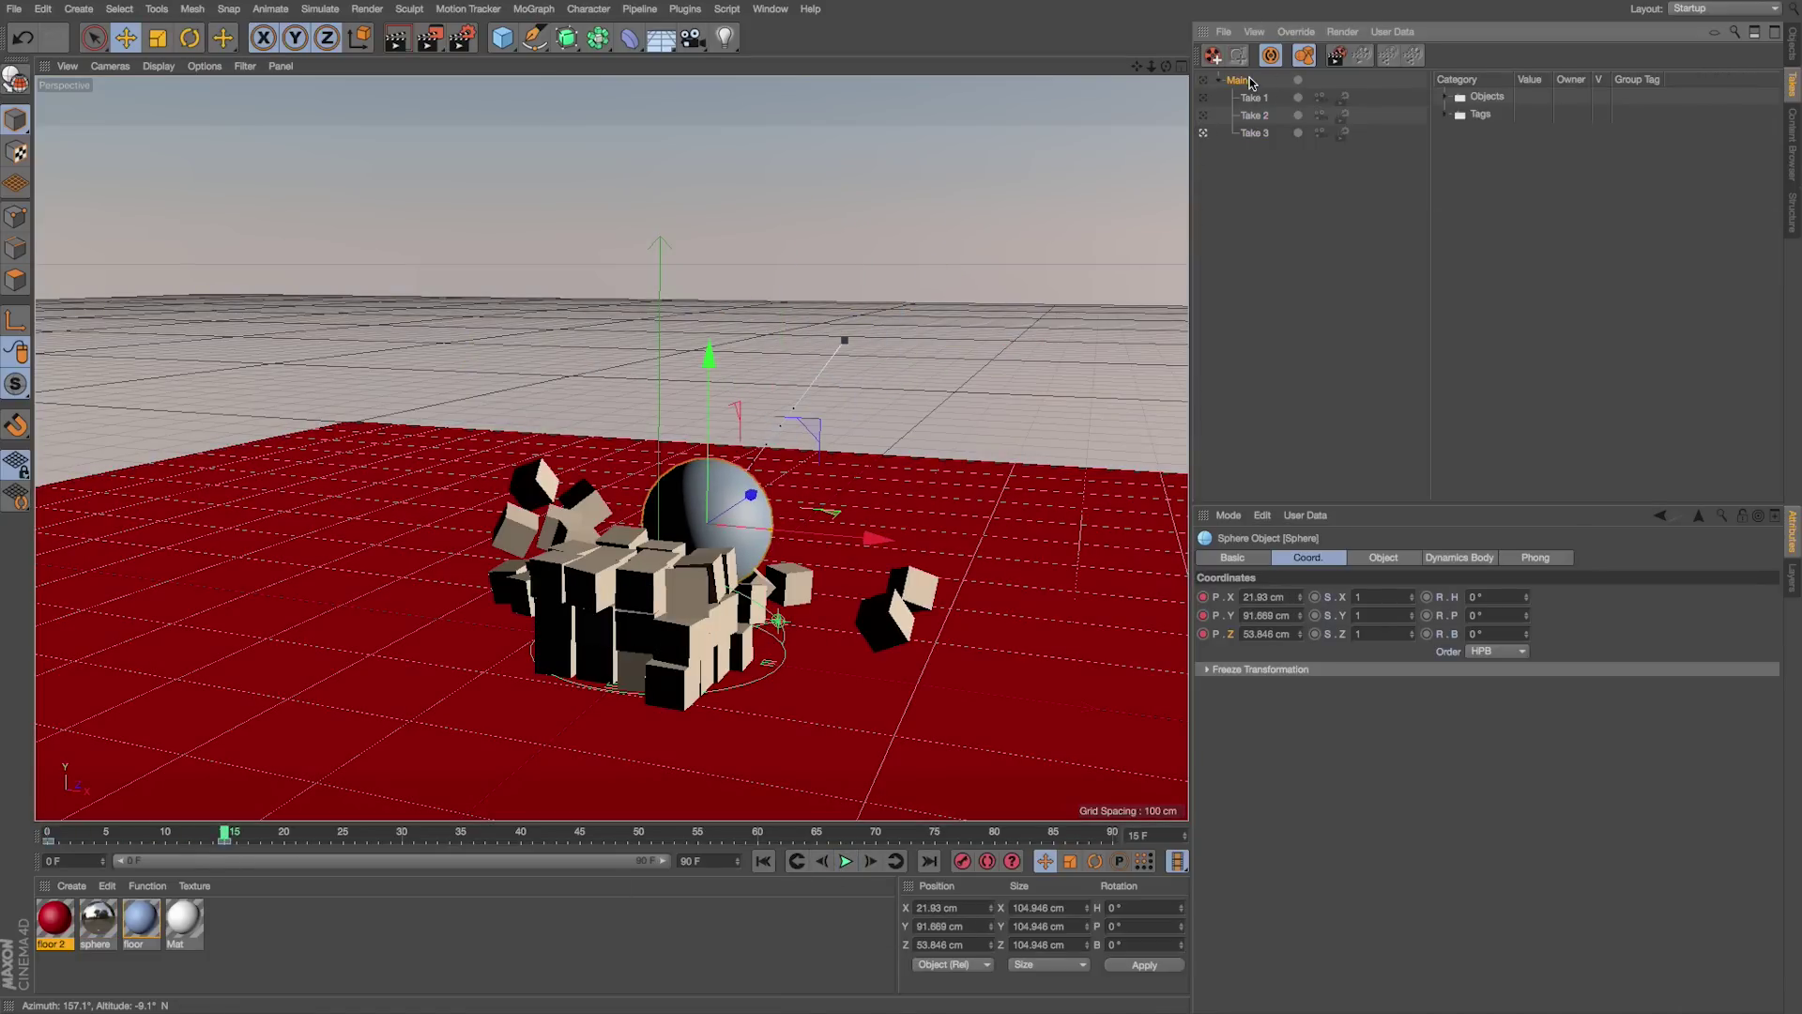
{"action": "left_click", "coordinate": [1342, 33]}
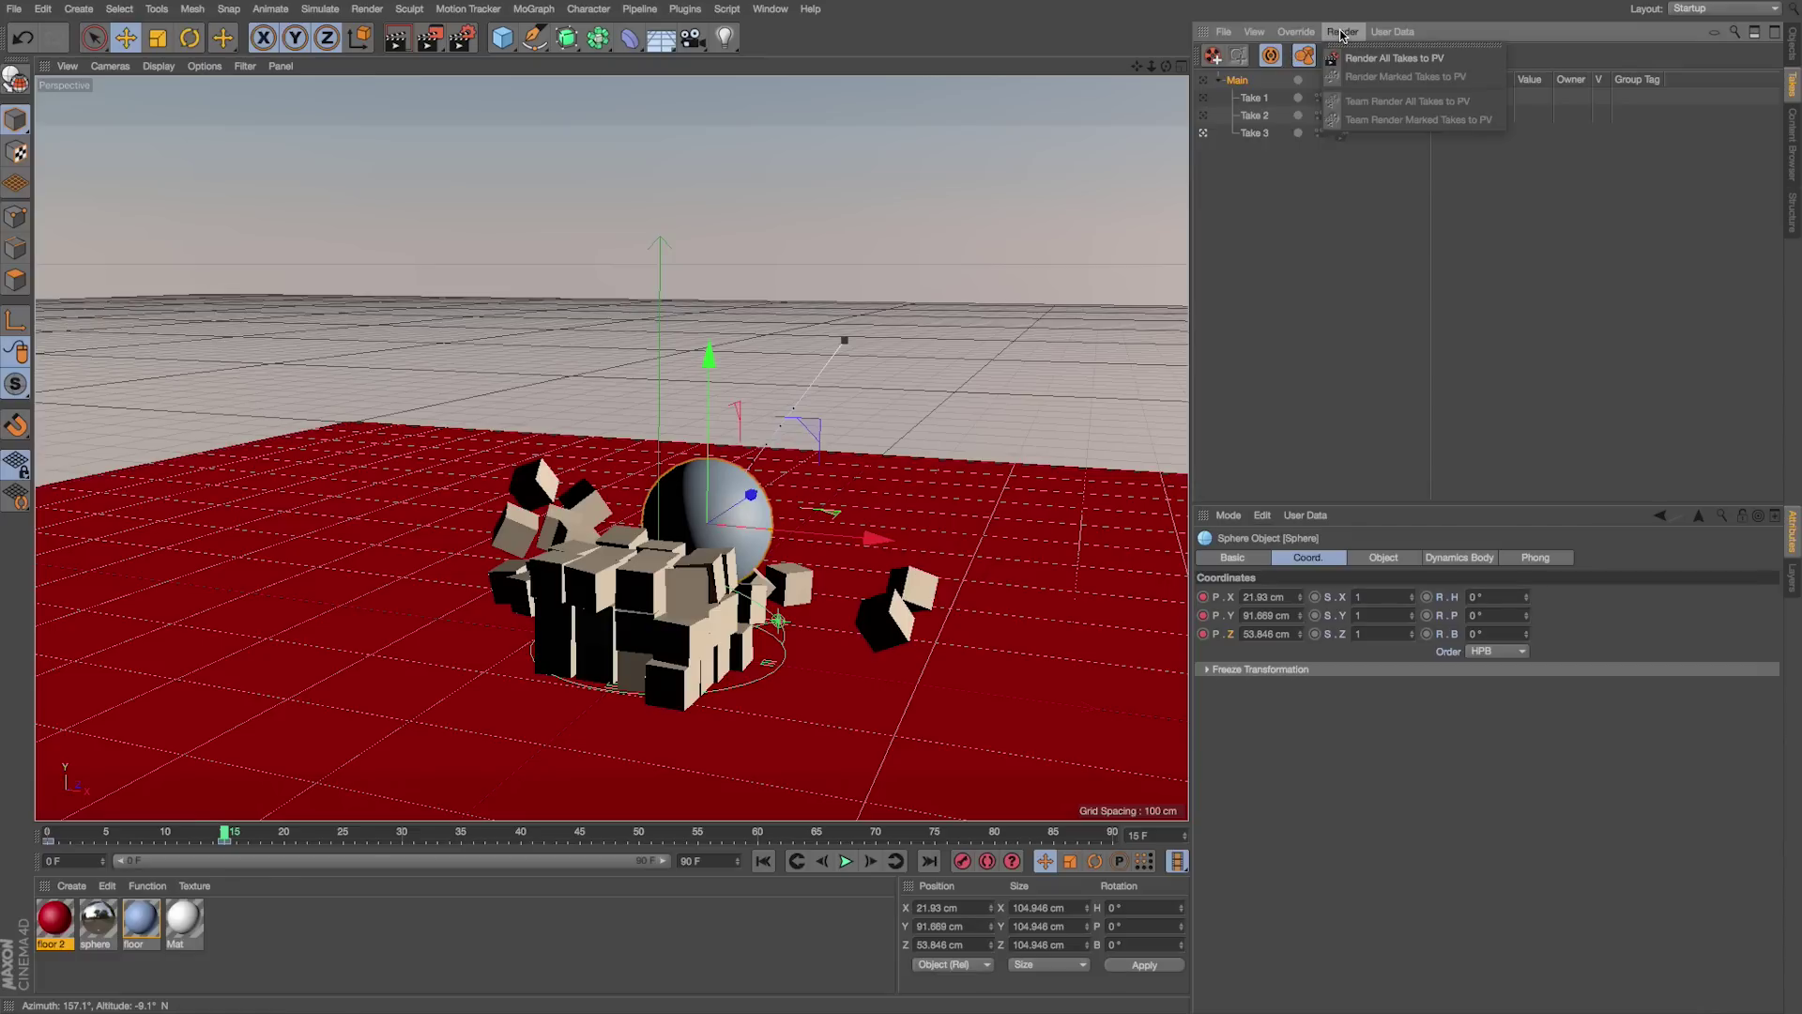
{"action": "left_click", "coordinate": [1385, 58]}
{"action": "left_click_drag", "start_coordinate": [1314, 13], "coordinate": [803, 125]}
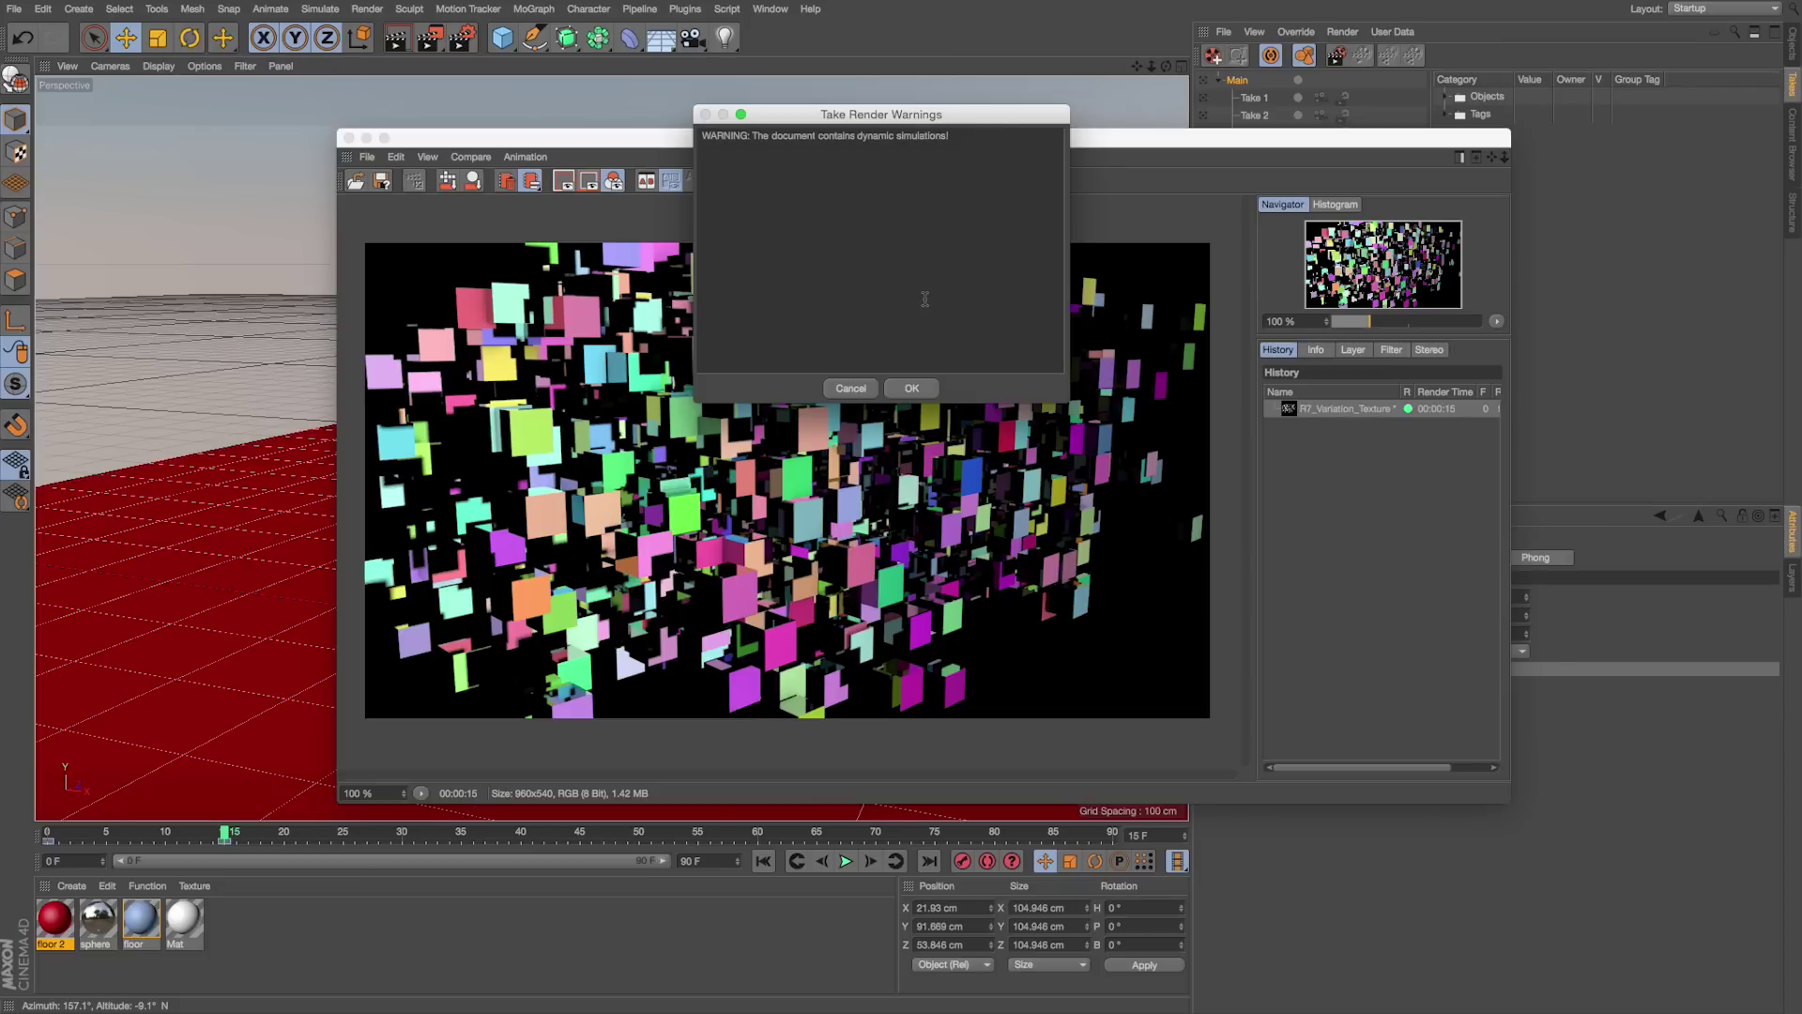
{"action": "left_click", "coordinate": [911, 389]}
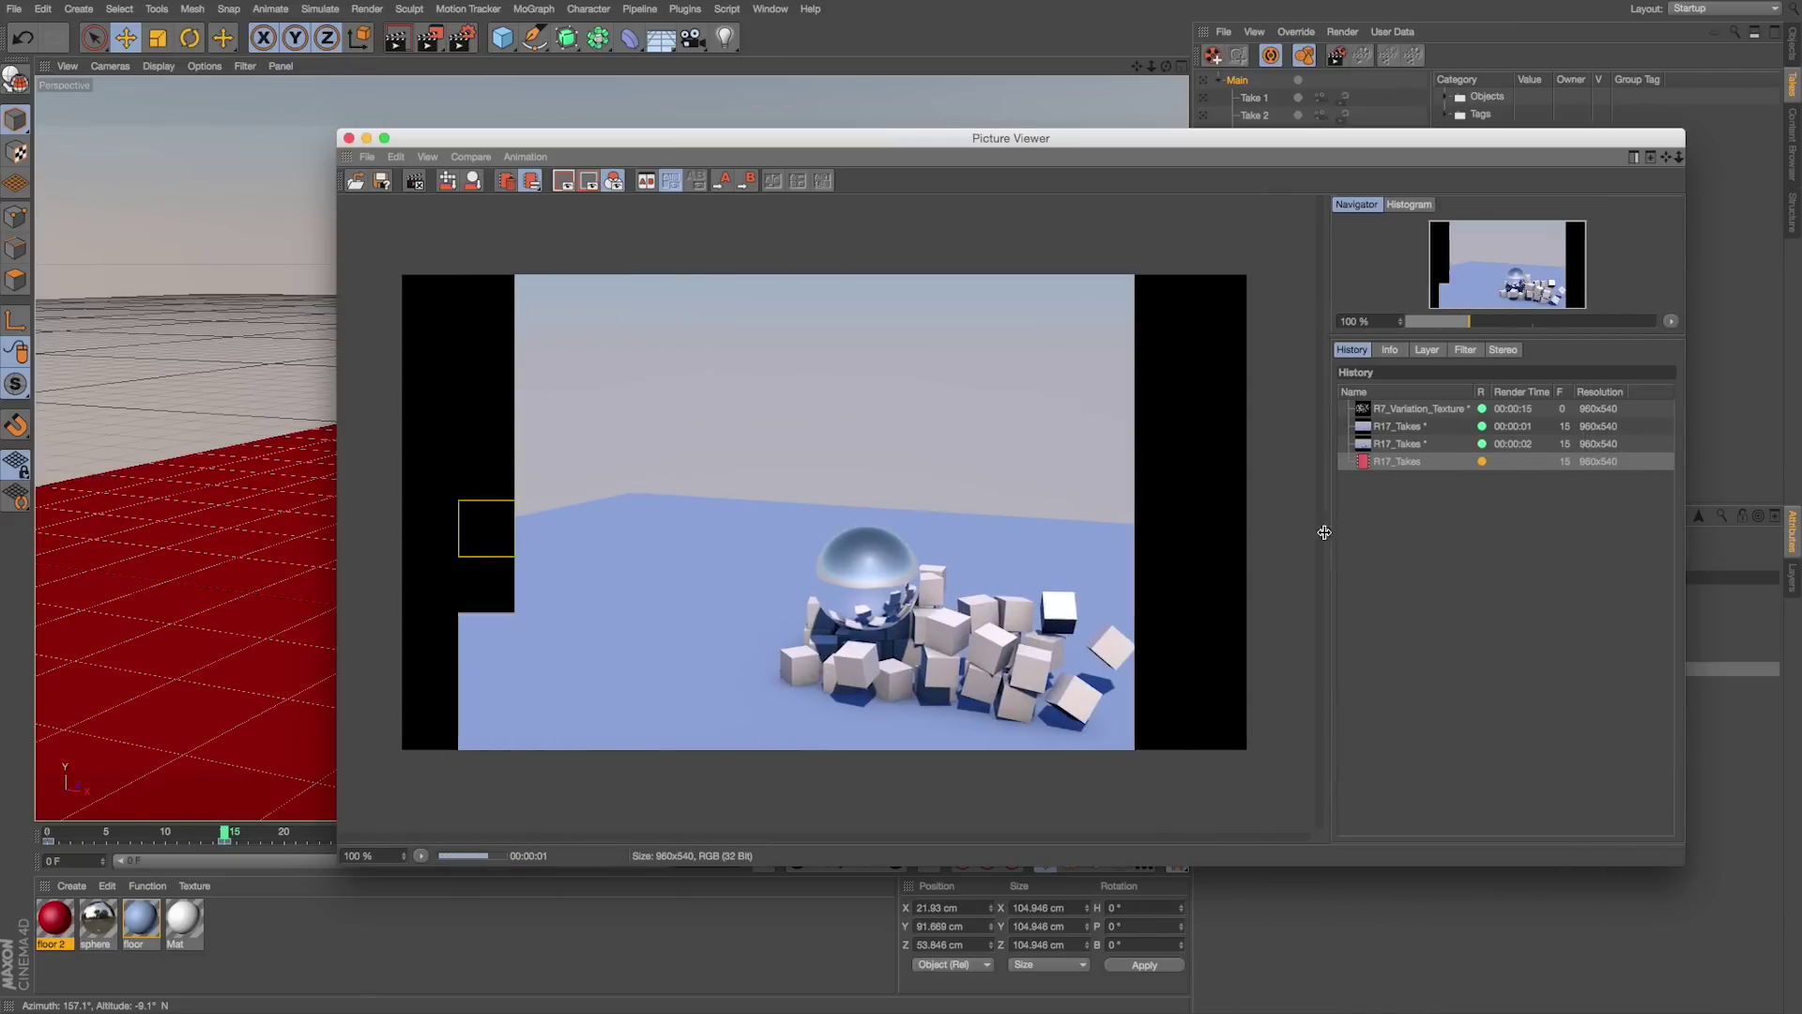
{"action": "left_click", "coordinate": [367, 157]}
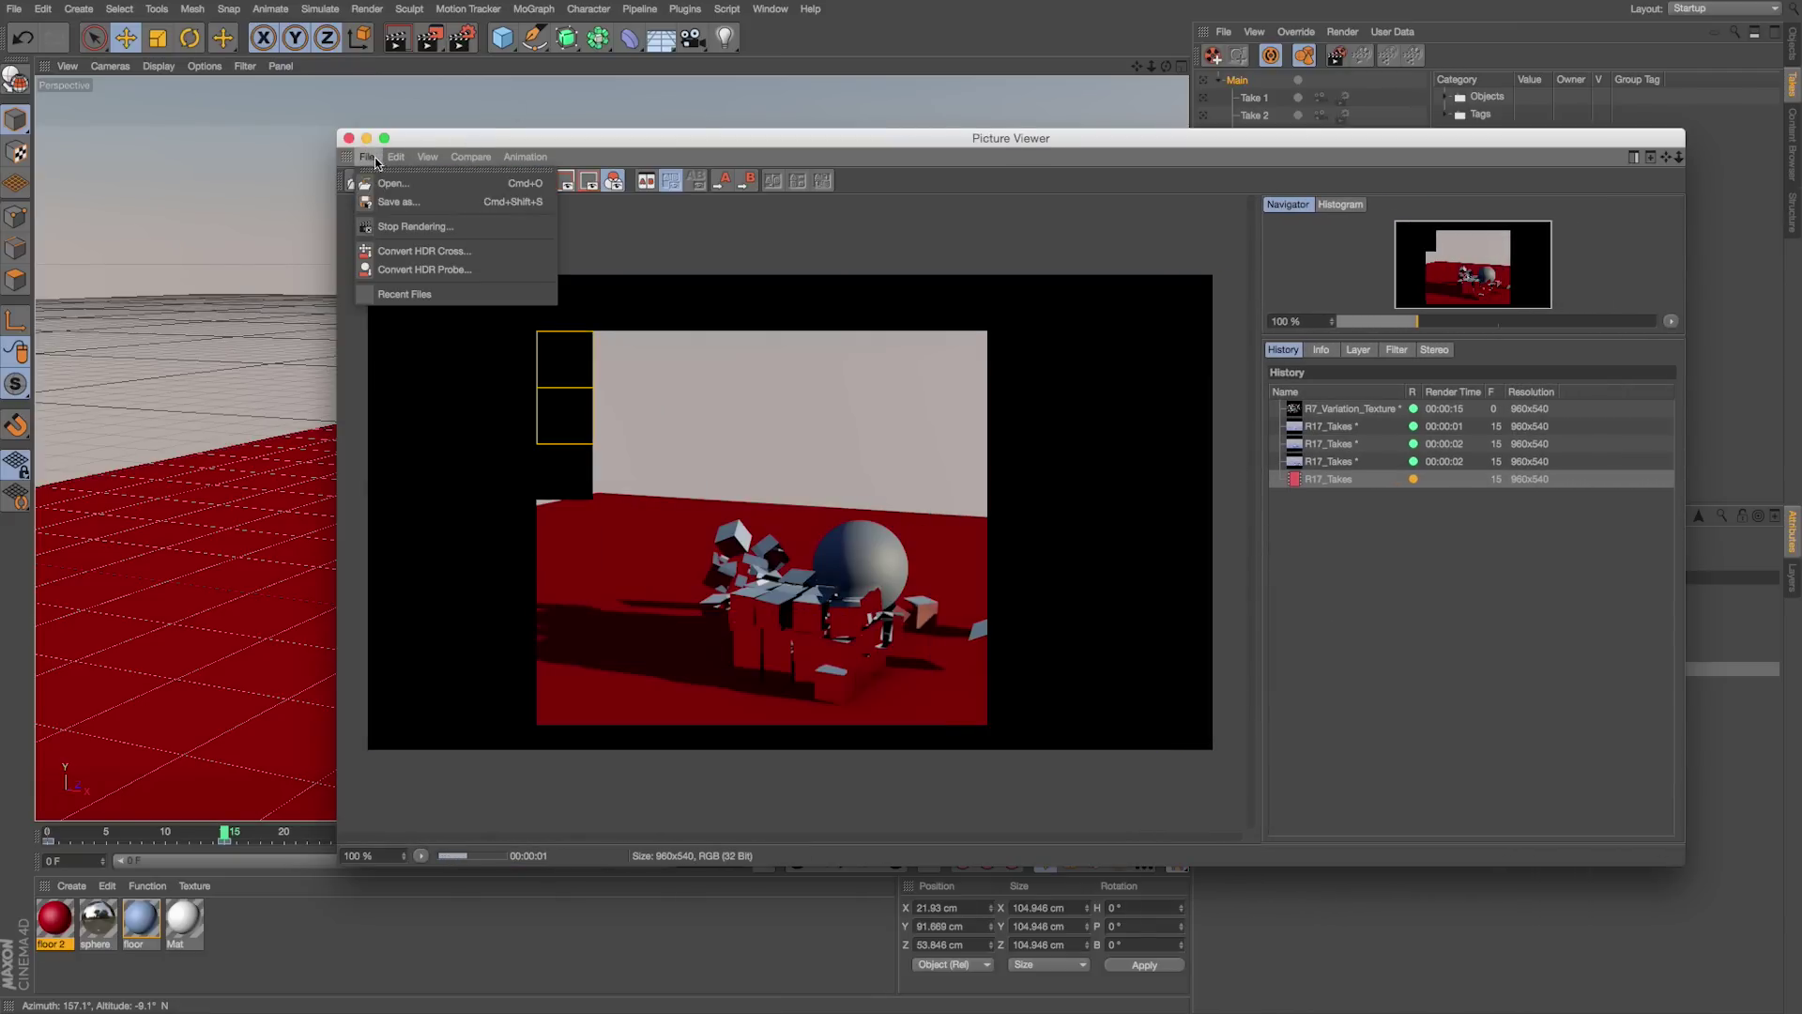
{"action": "left_click", "coordinate": [395, 229]}
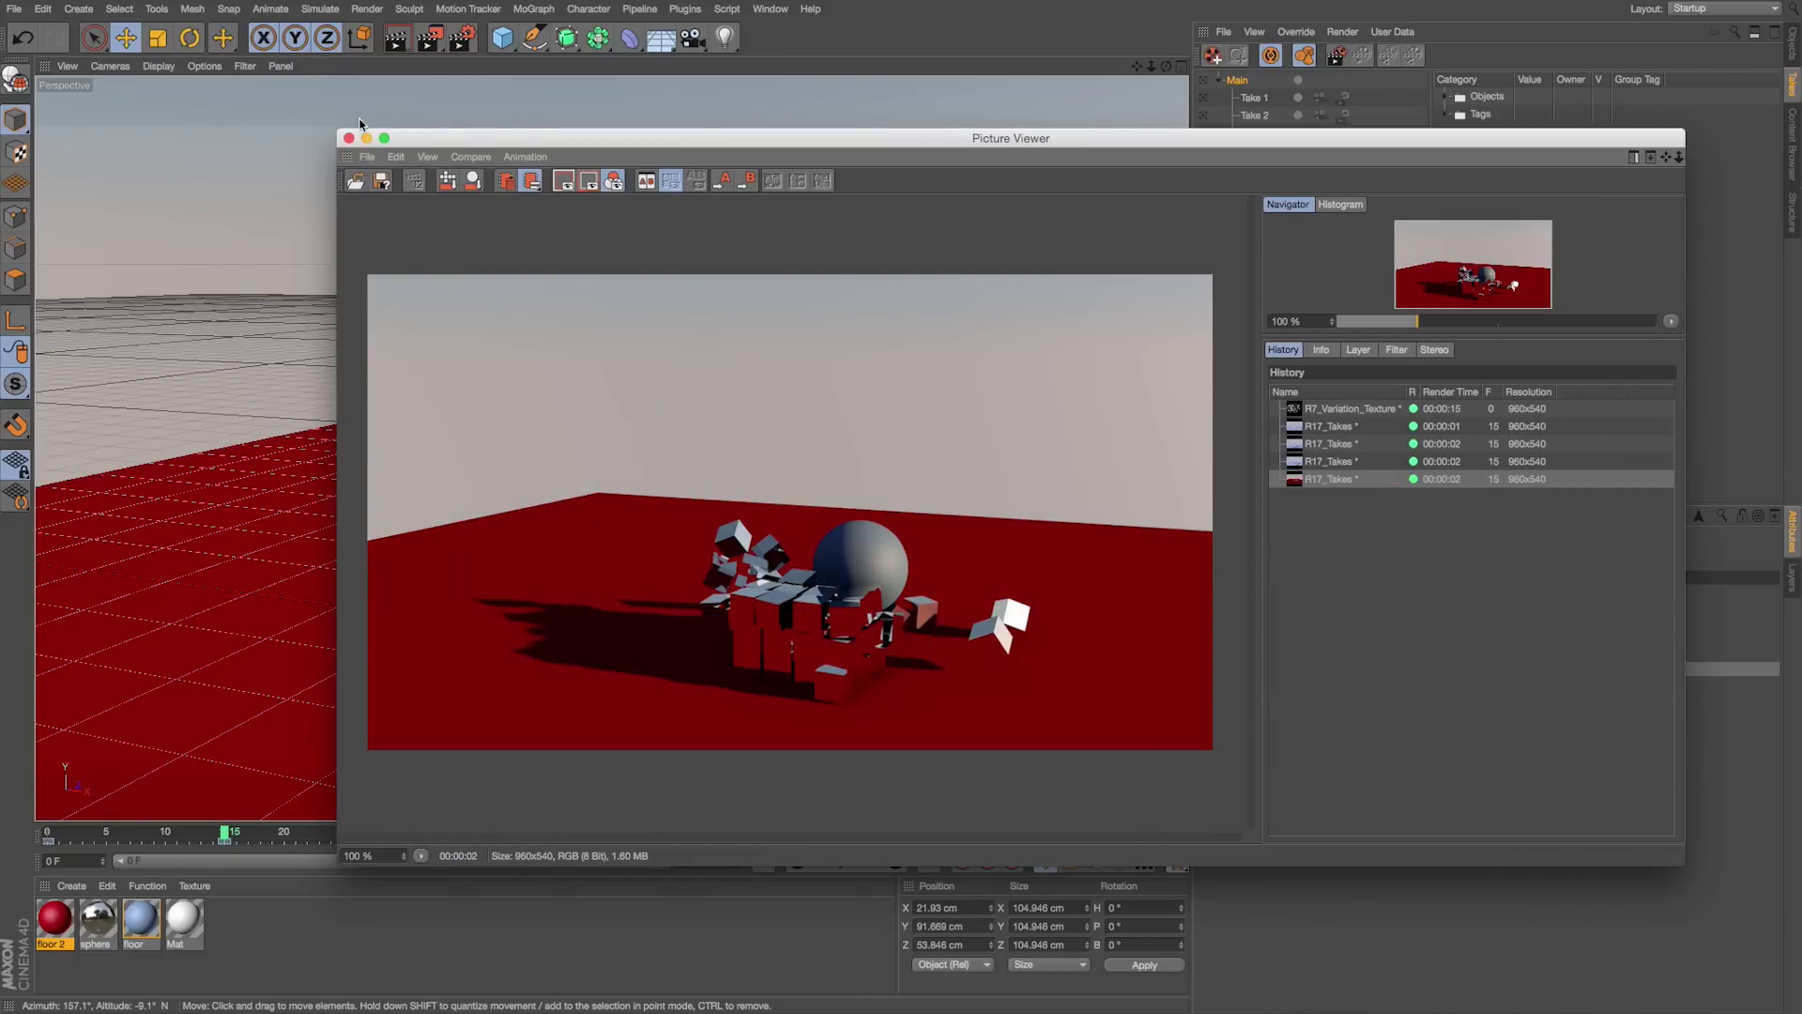
Step: Return to the scene at frame 0 and switch repeatedly between all the takes to compare them, finishing on Main
{"action": "left_click", "coordinate": [1385, 108]}
{"action": "key", "text": "shift+f"}
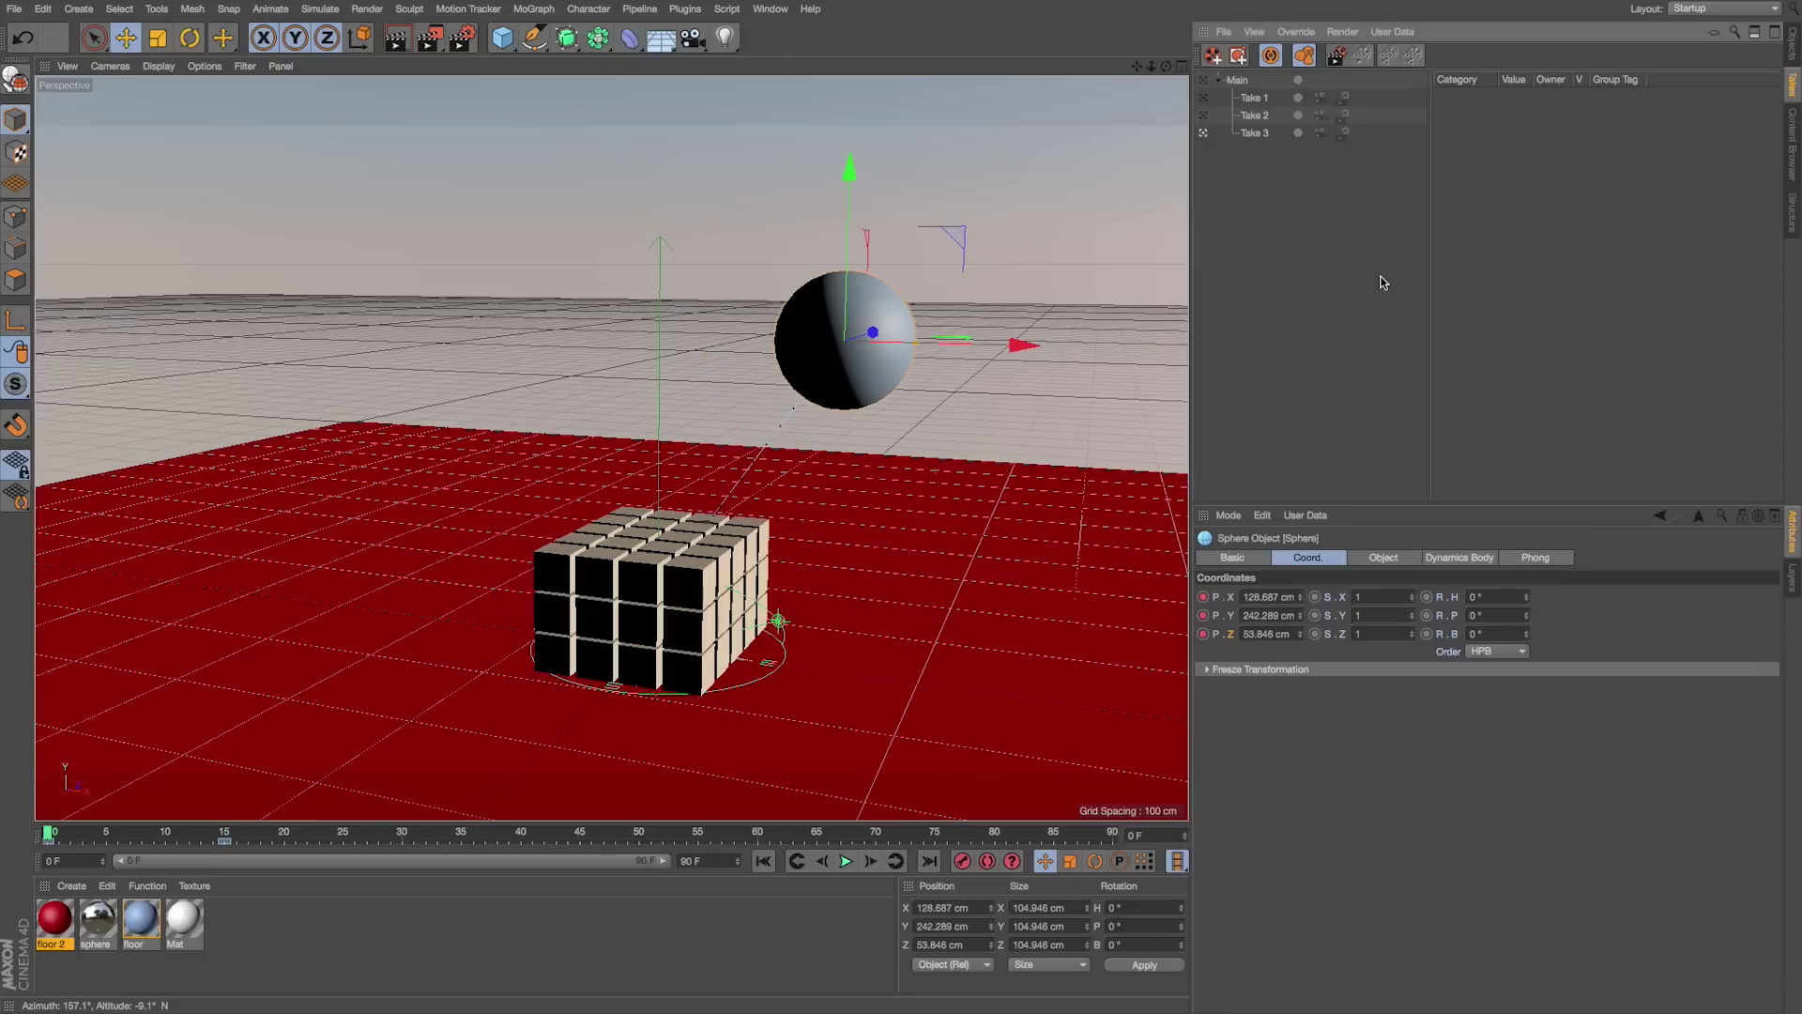
{"action": "left_click", "coordinate": [1203, 99]}
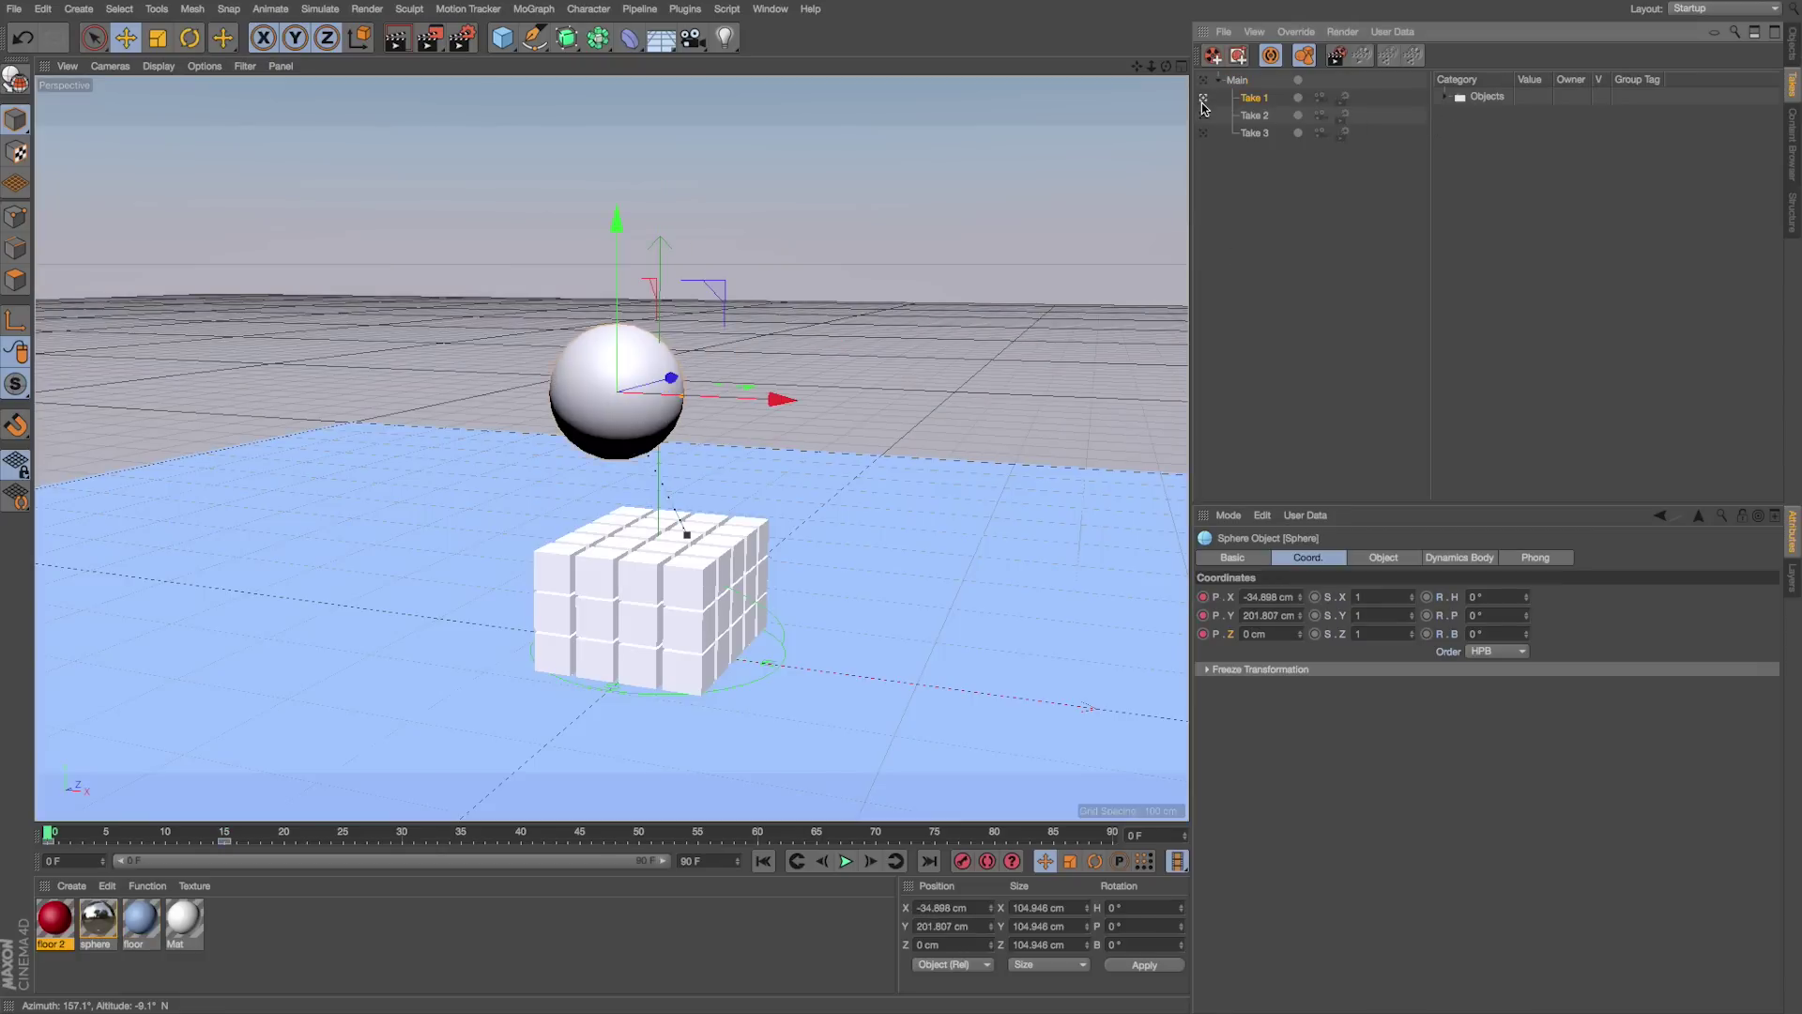
{"action": "left_click", "coordinate": [1204, 116]}
{"action": "left_click", "coordinate": [1204, 133]}
{"action": "left_click", "coordinate": [1203, 116]}
{"action": "left_click", "coordinate": [1204, 99]}
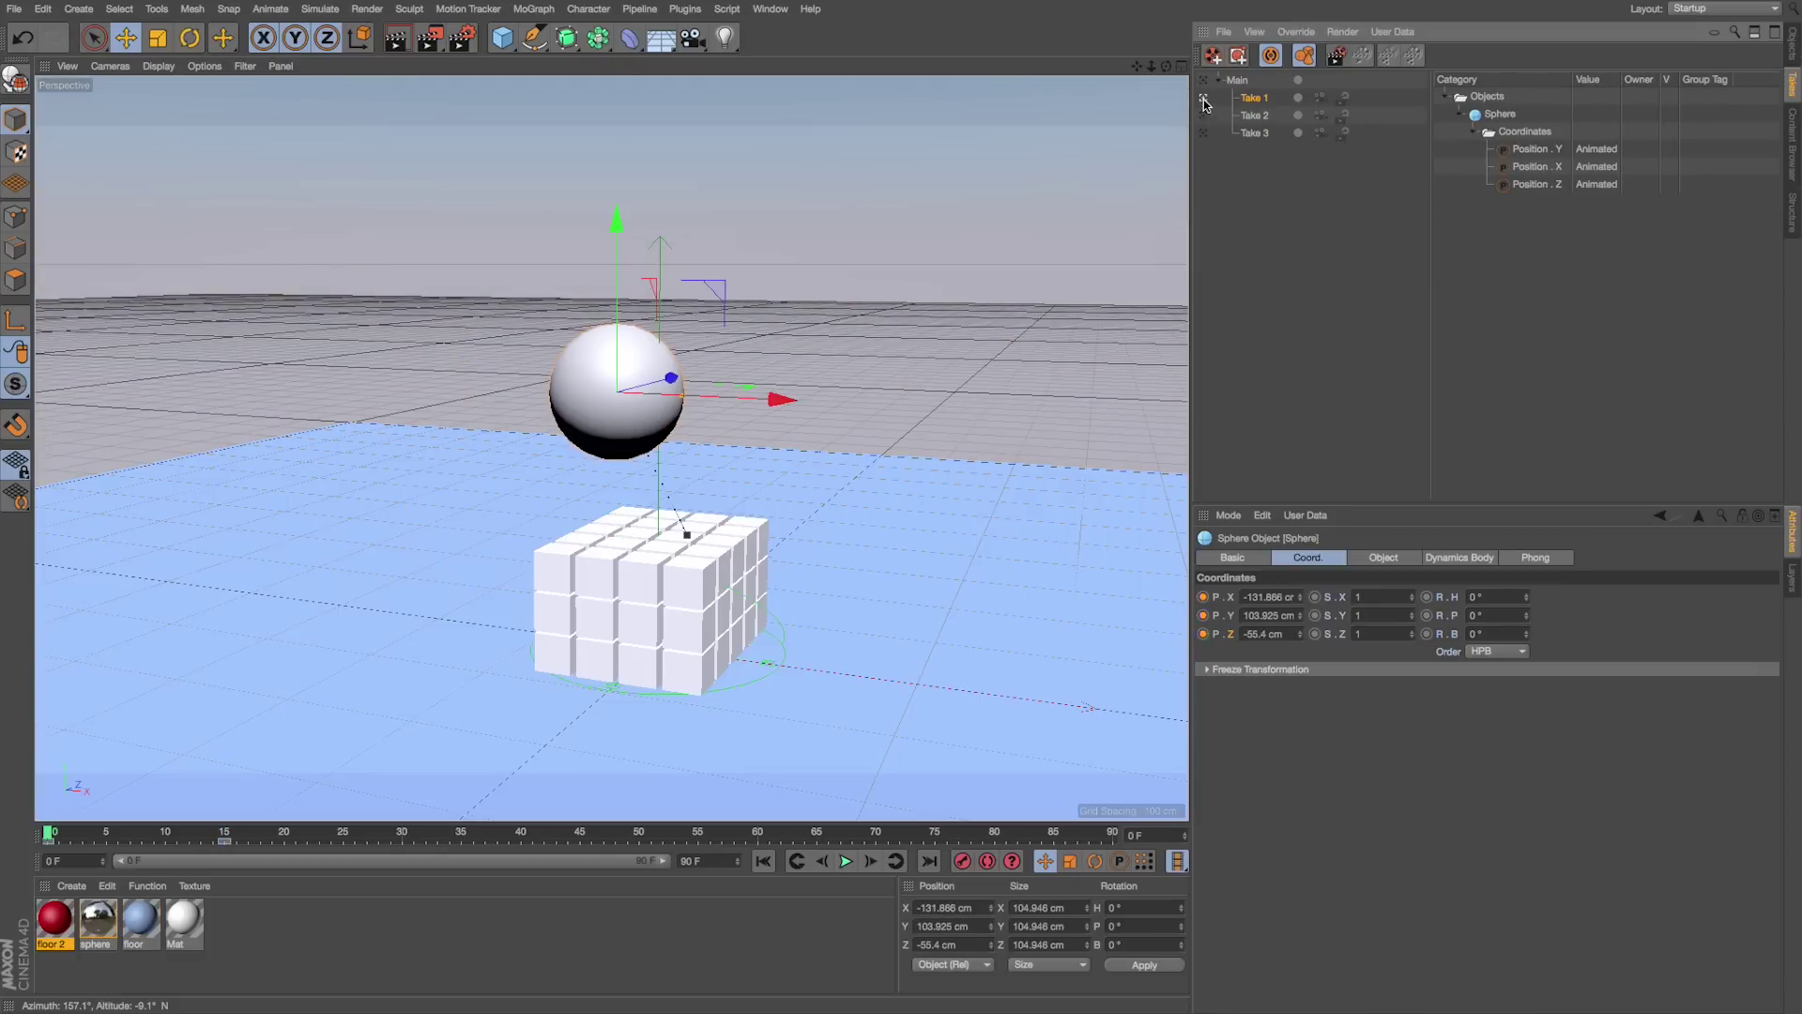
{"action": "left_click", "coordinate": [1204, 81]}
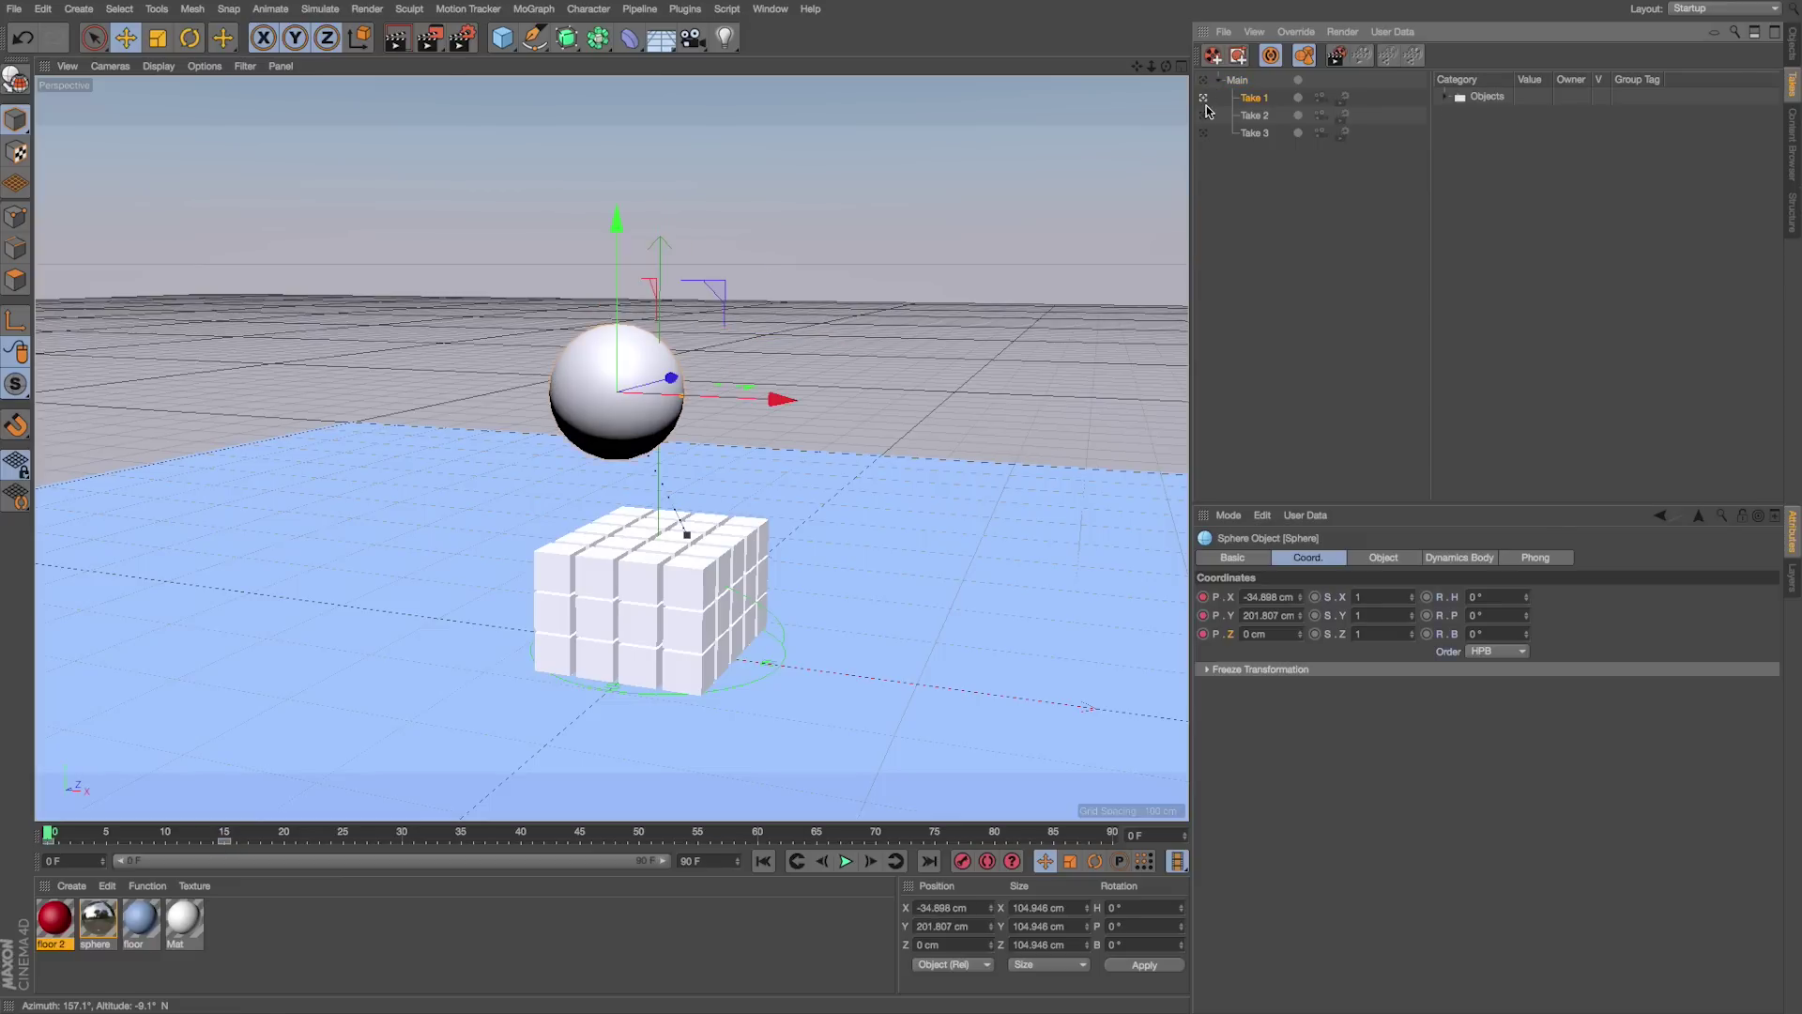
{"action": "left_click", "coordinate": [1204, 114]}
{"action": "left_click", "coordinate": [1205, 98]}
{"action": "left_click", "coordinate": [1204, 80]}
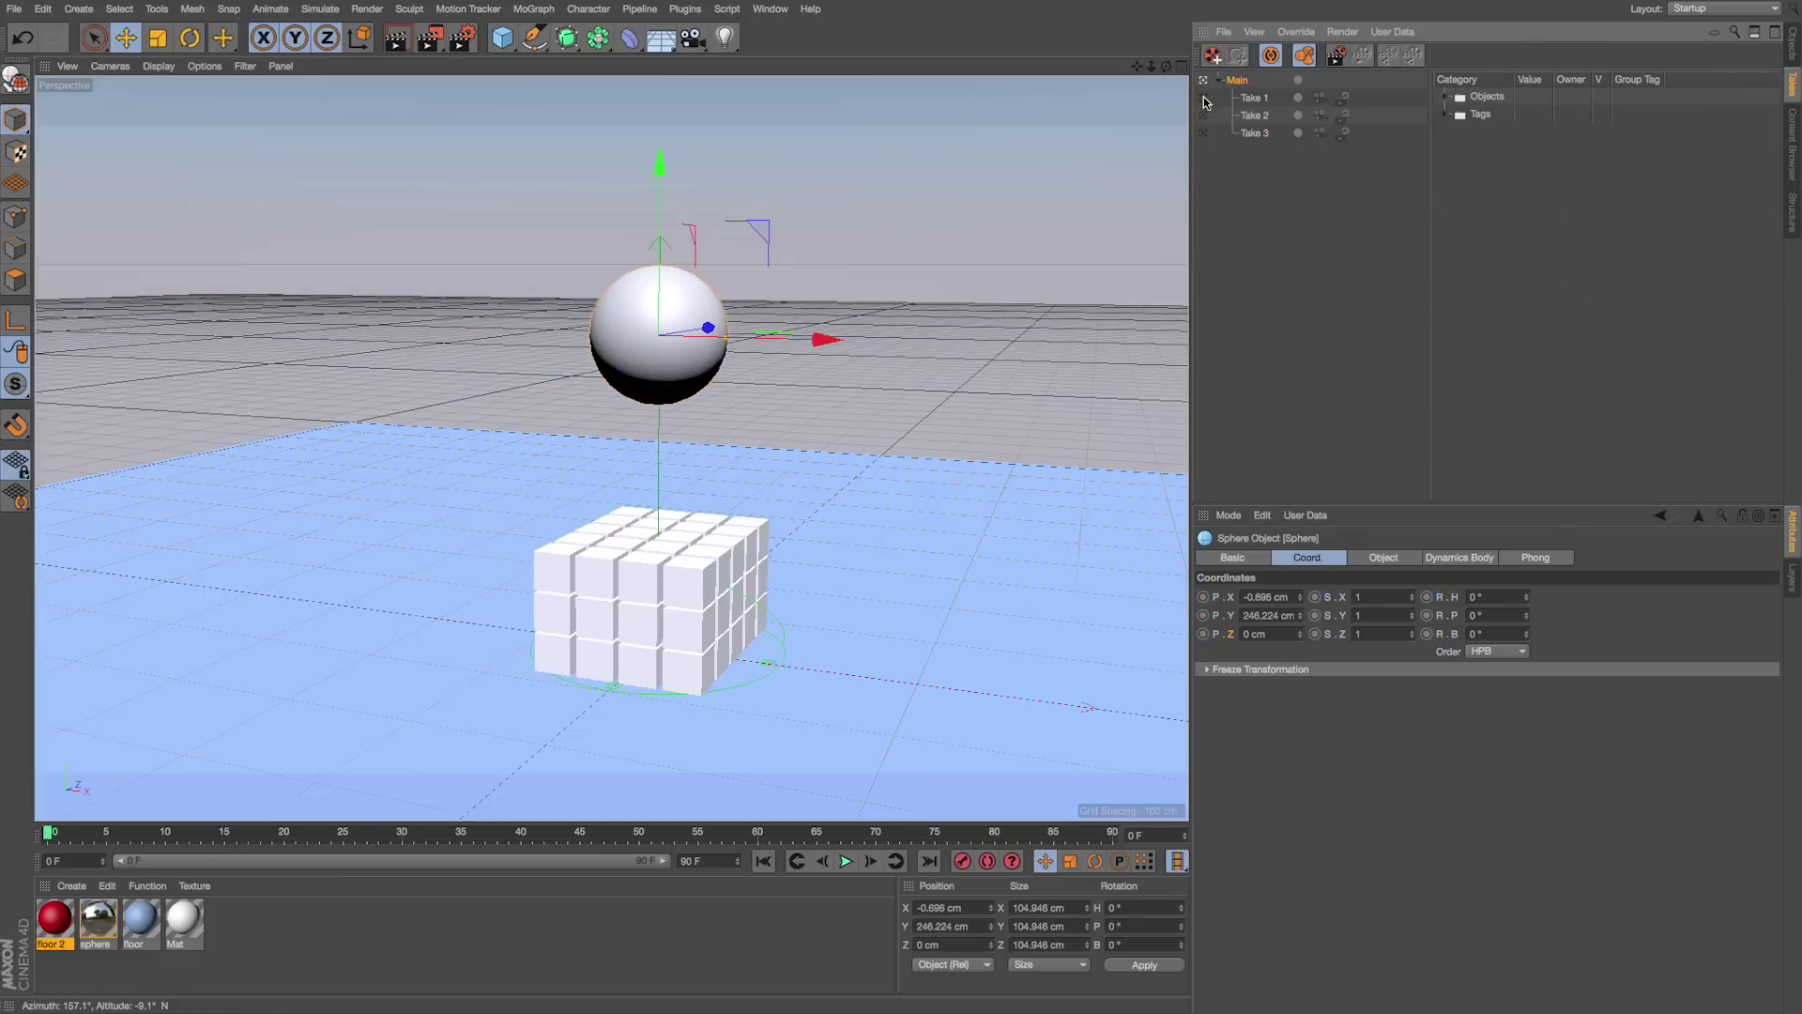
{"action": "left_click", "coordinate": [1204, 115]}
{"action": "left_click", "coordinate": [1204, 133]}
{"action": "left_click", "coordinate": [1205, 81]}
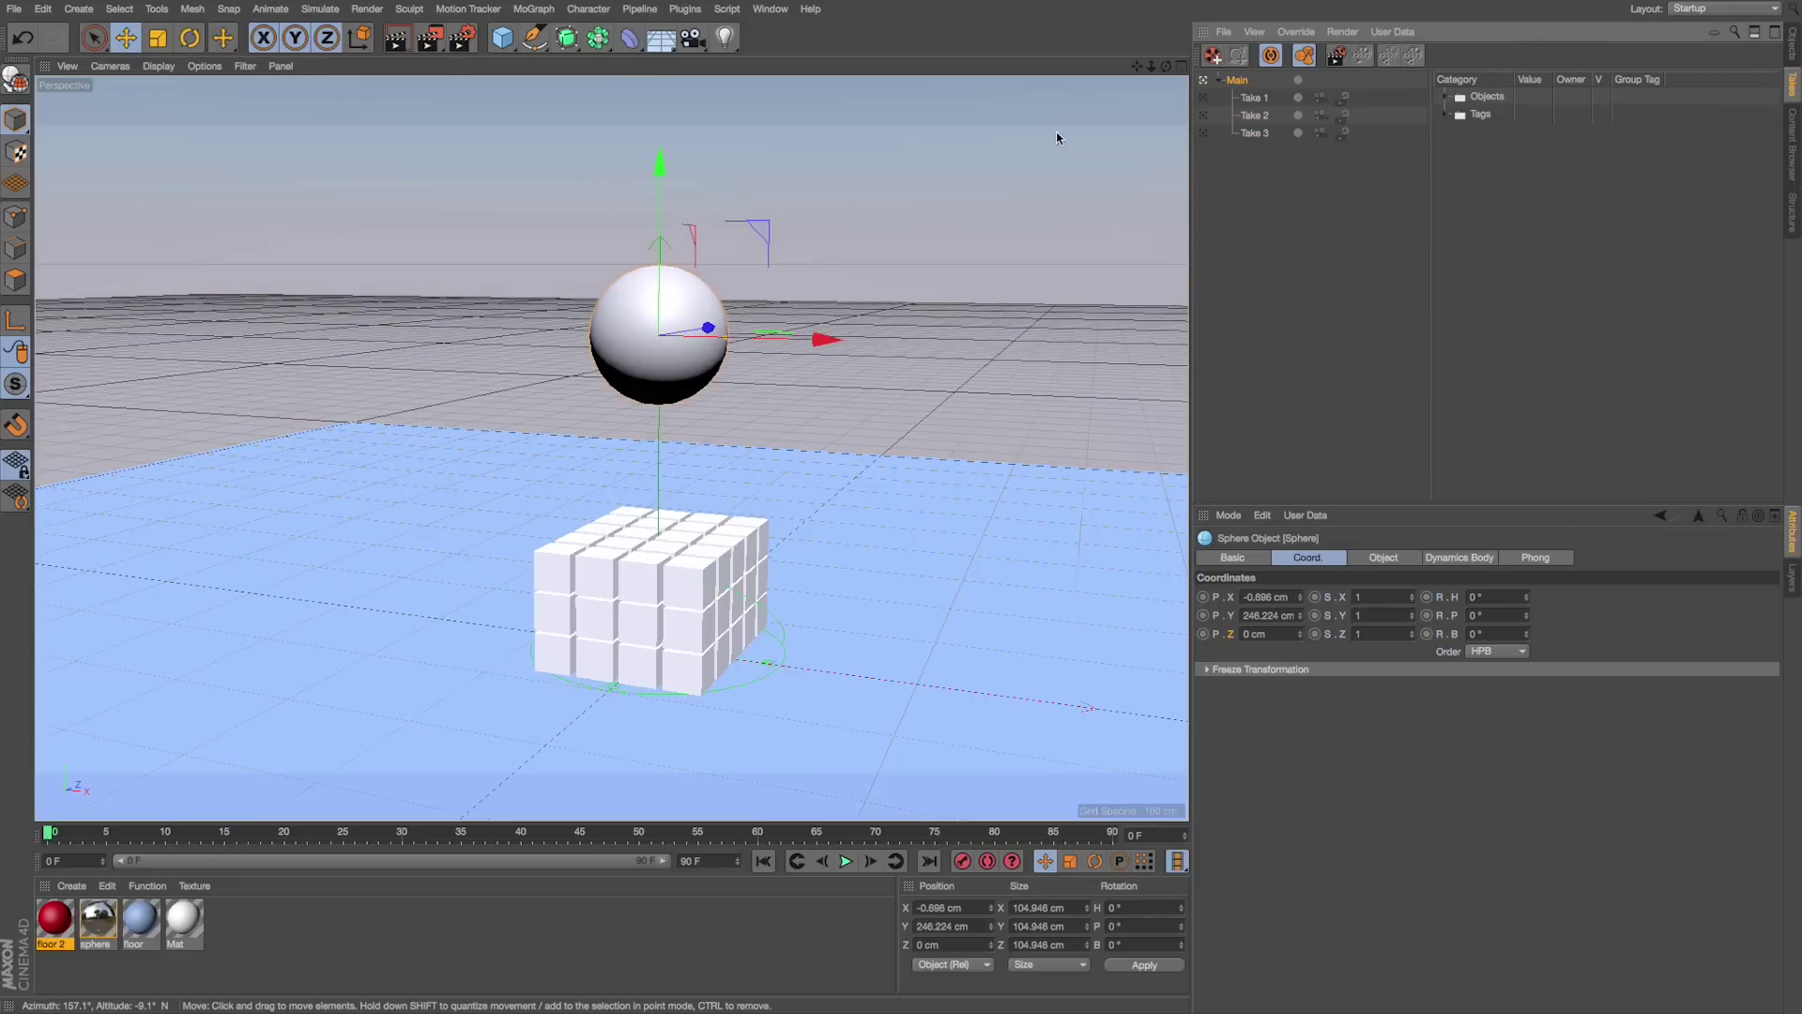
Step: Set the render output's save format to PNG with a depth of 16 Bit/Channel
{"action": "left_click", "coordinate": [473, 44]}
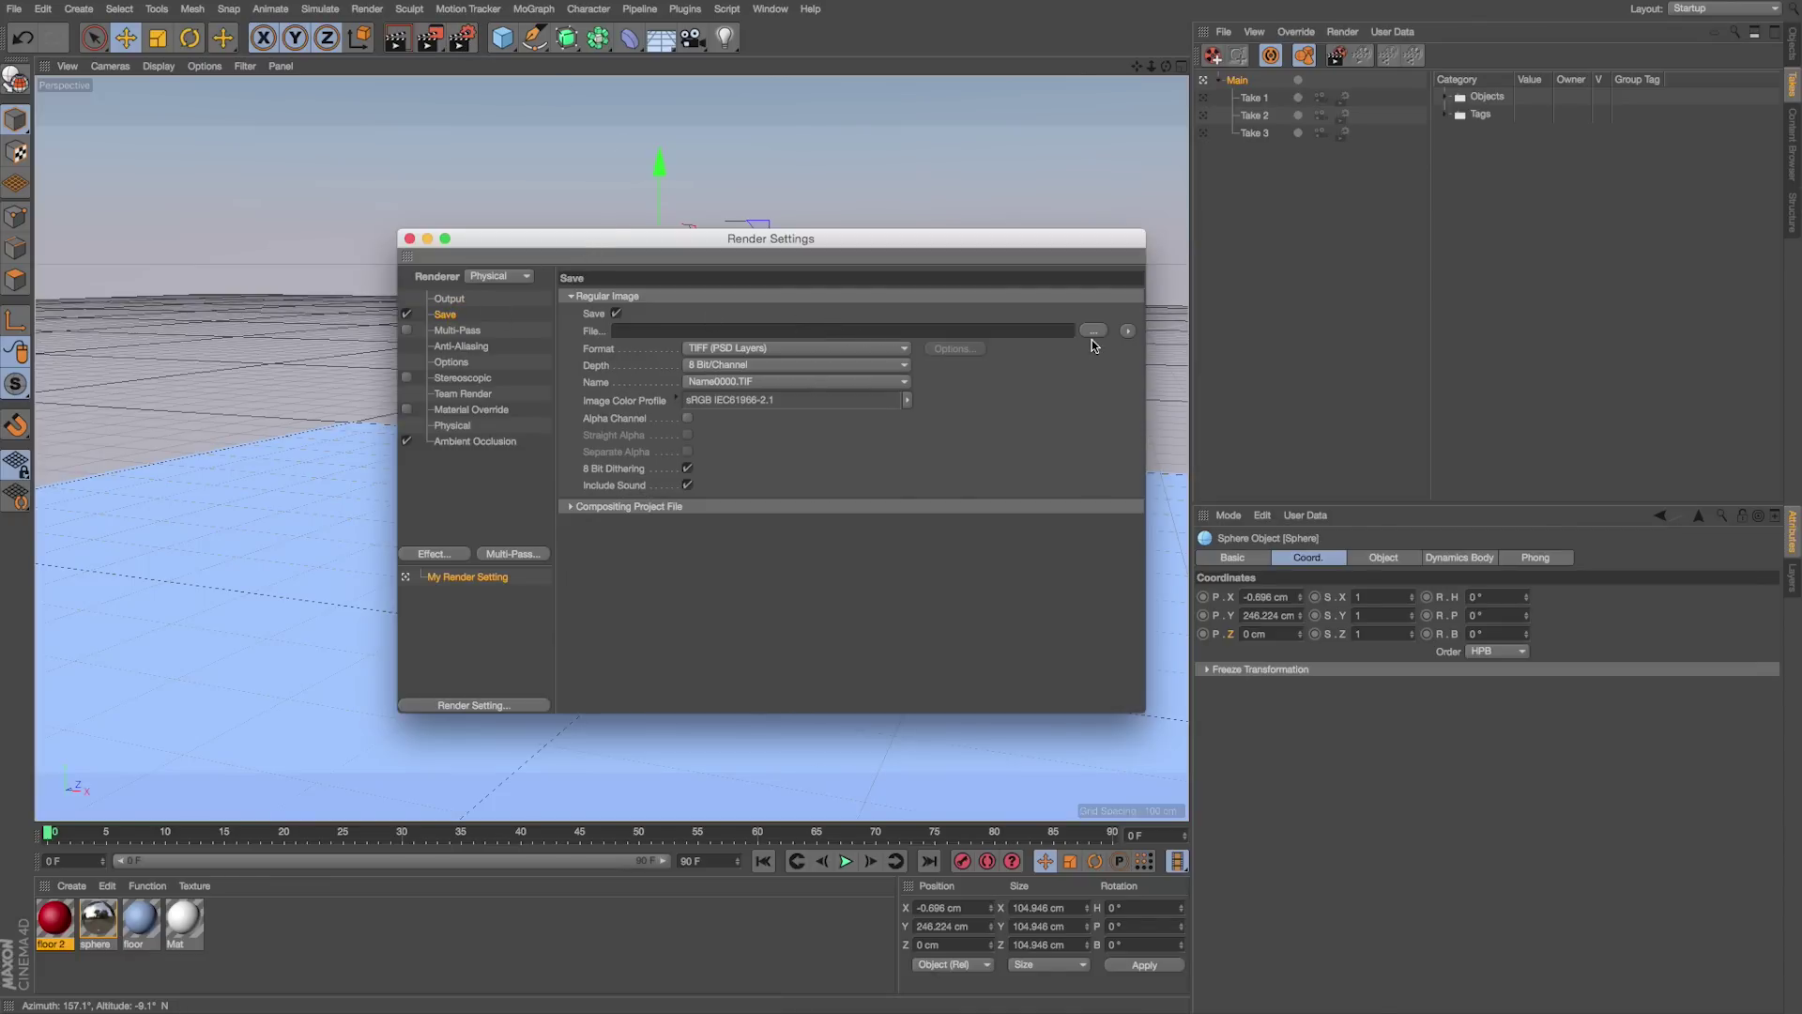
{"action": "left_click", "coordinate": [761, 348]}
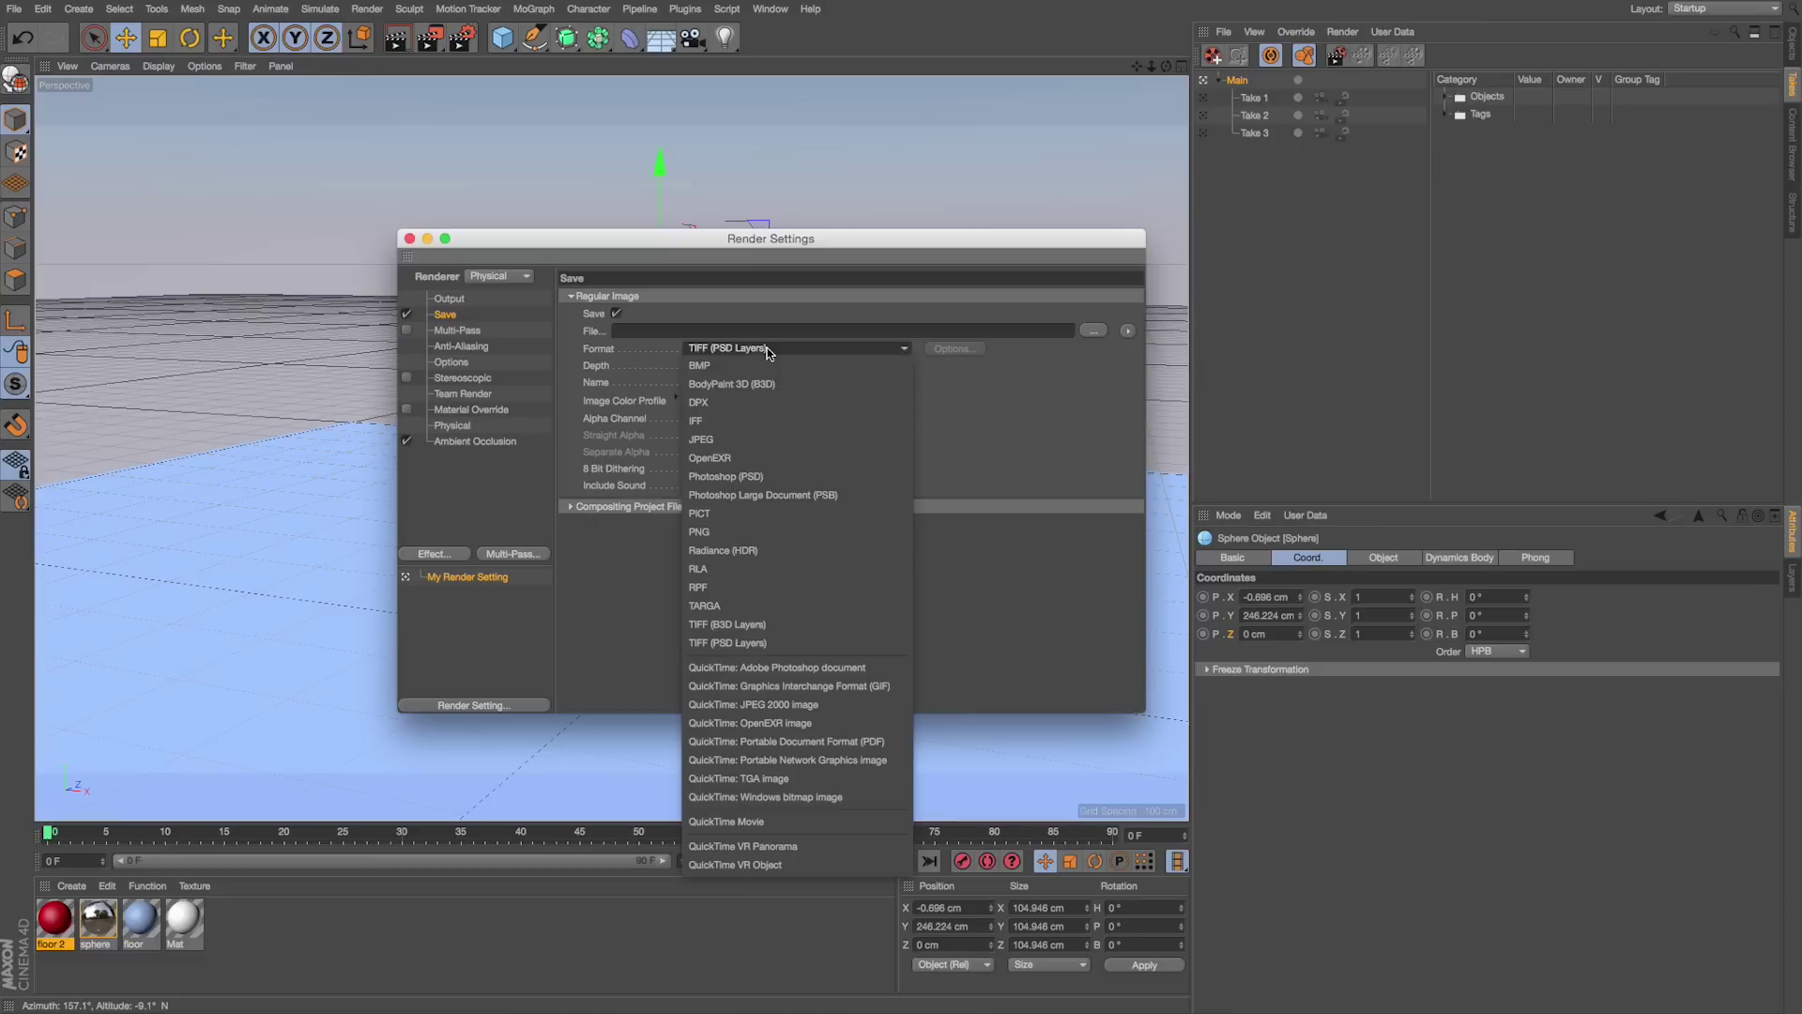
{"action": "left_click", "coordinate": [732, 532]}
{"action": "left_click", "coordinate": [727, 364]}
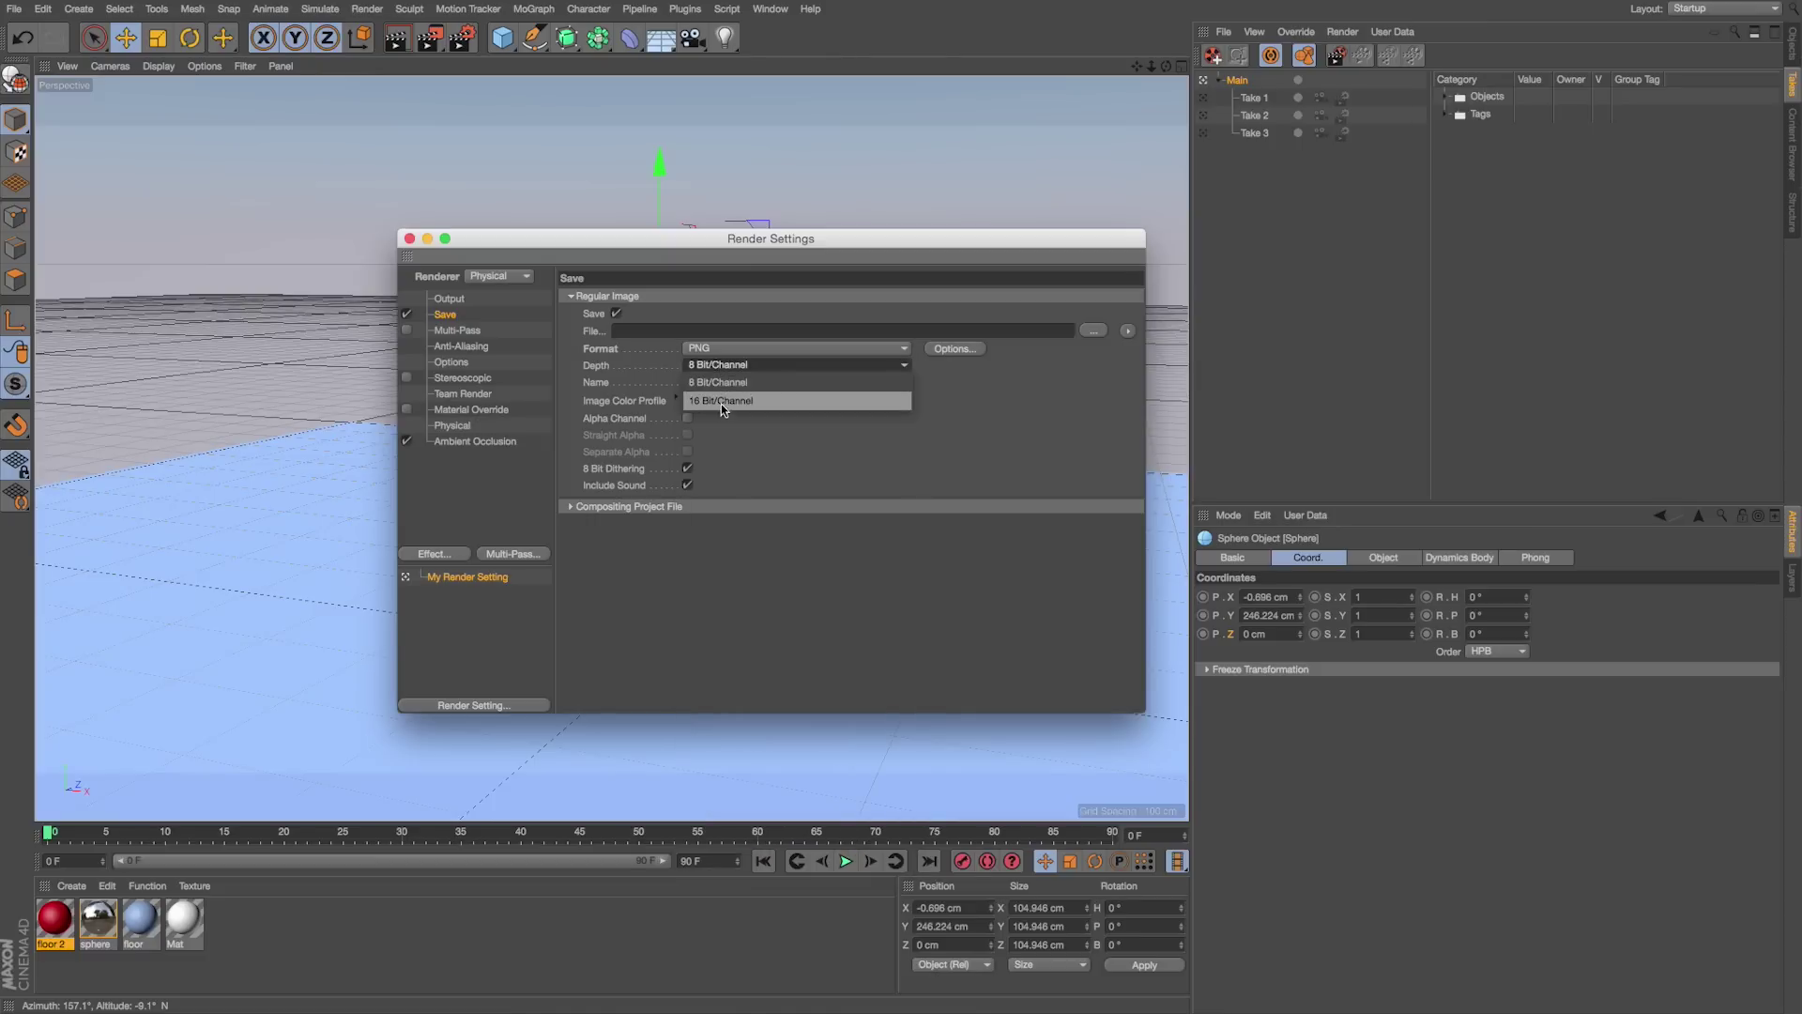
{"action": "left_click", "coordinate": [721, 405]}
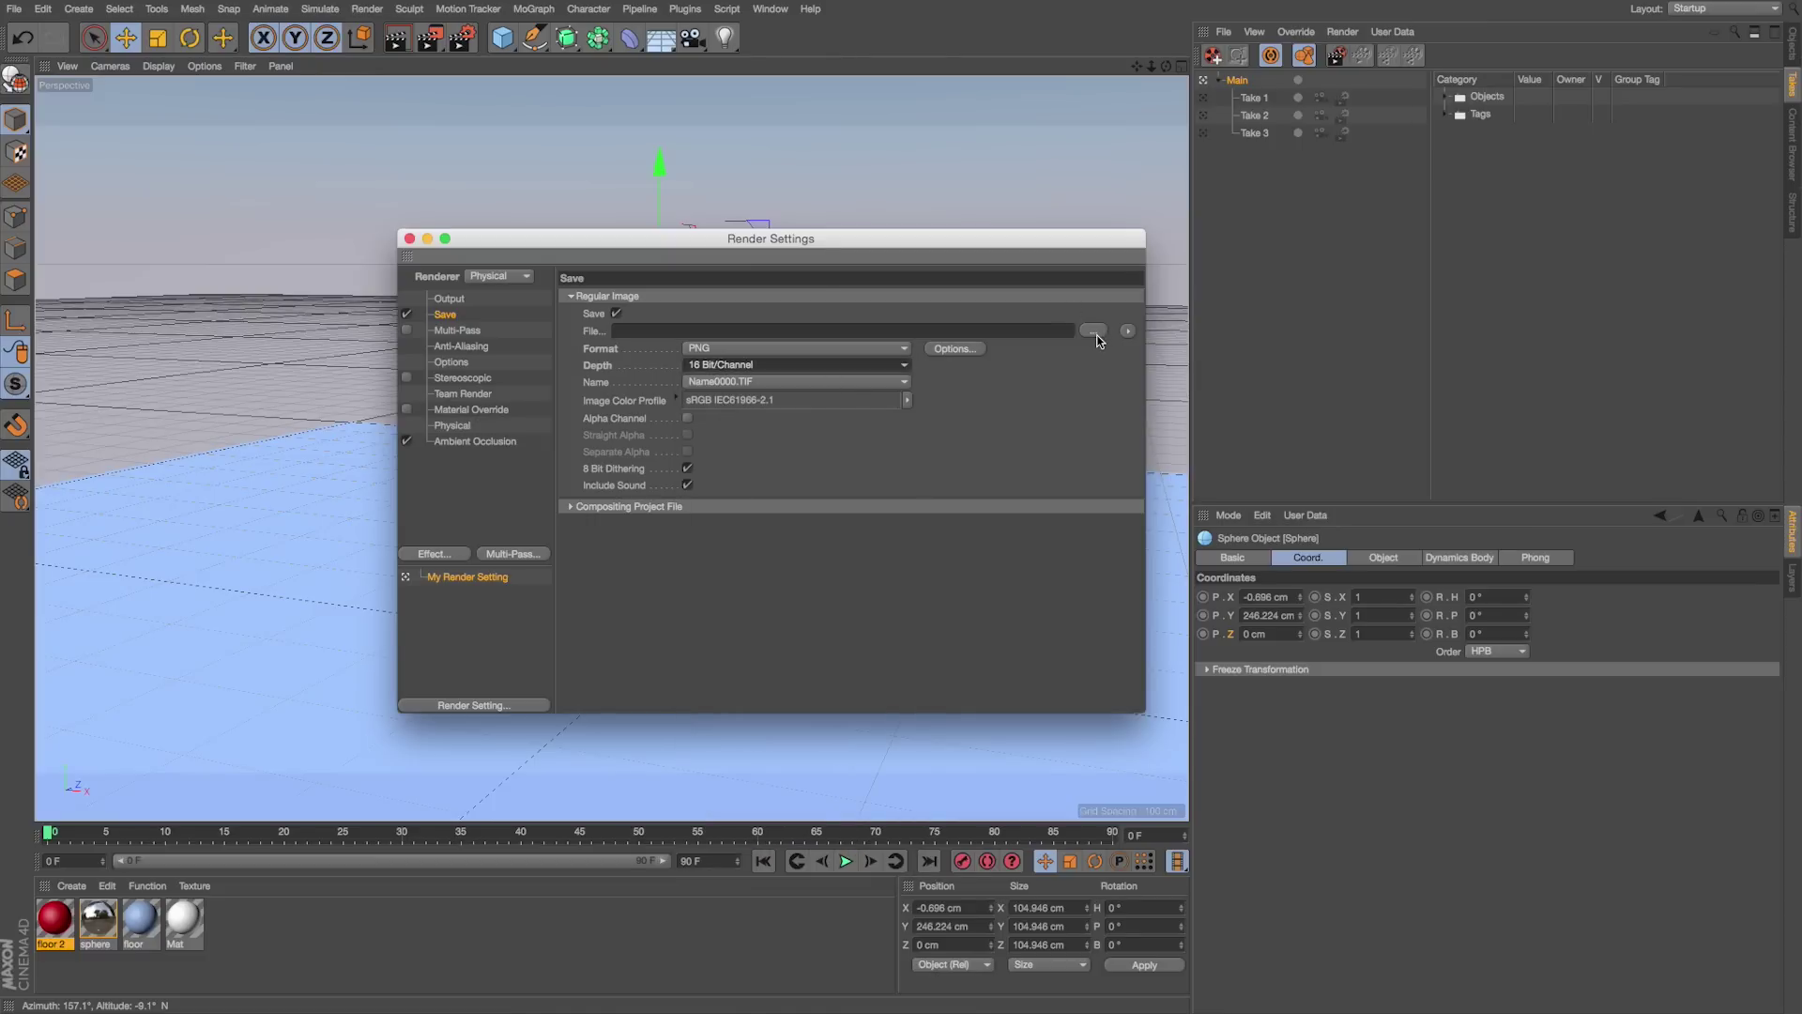
Step: Set the output file to sphere_Render in the _RENDERS folder and append the current take name token ($take)
{"action": "left_click", "coordinate": [1094, 331]}
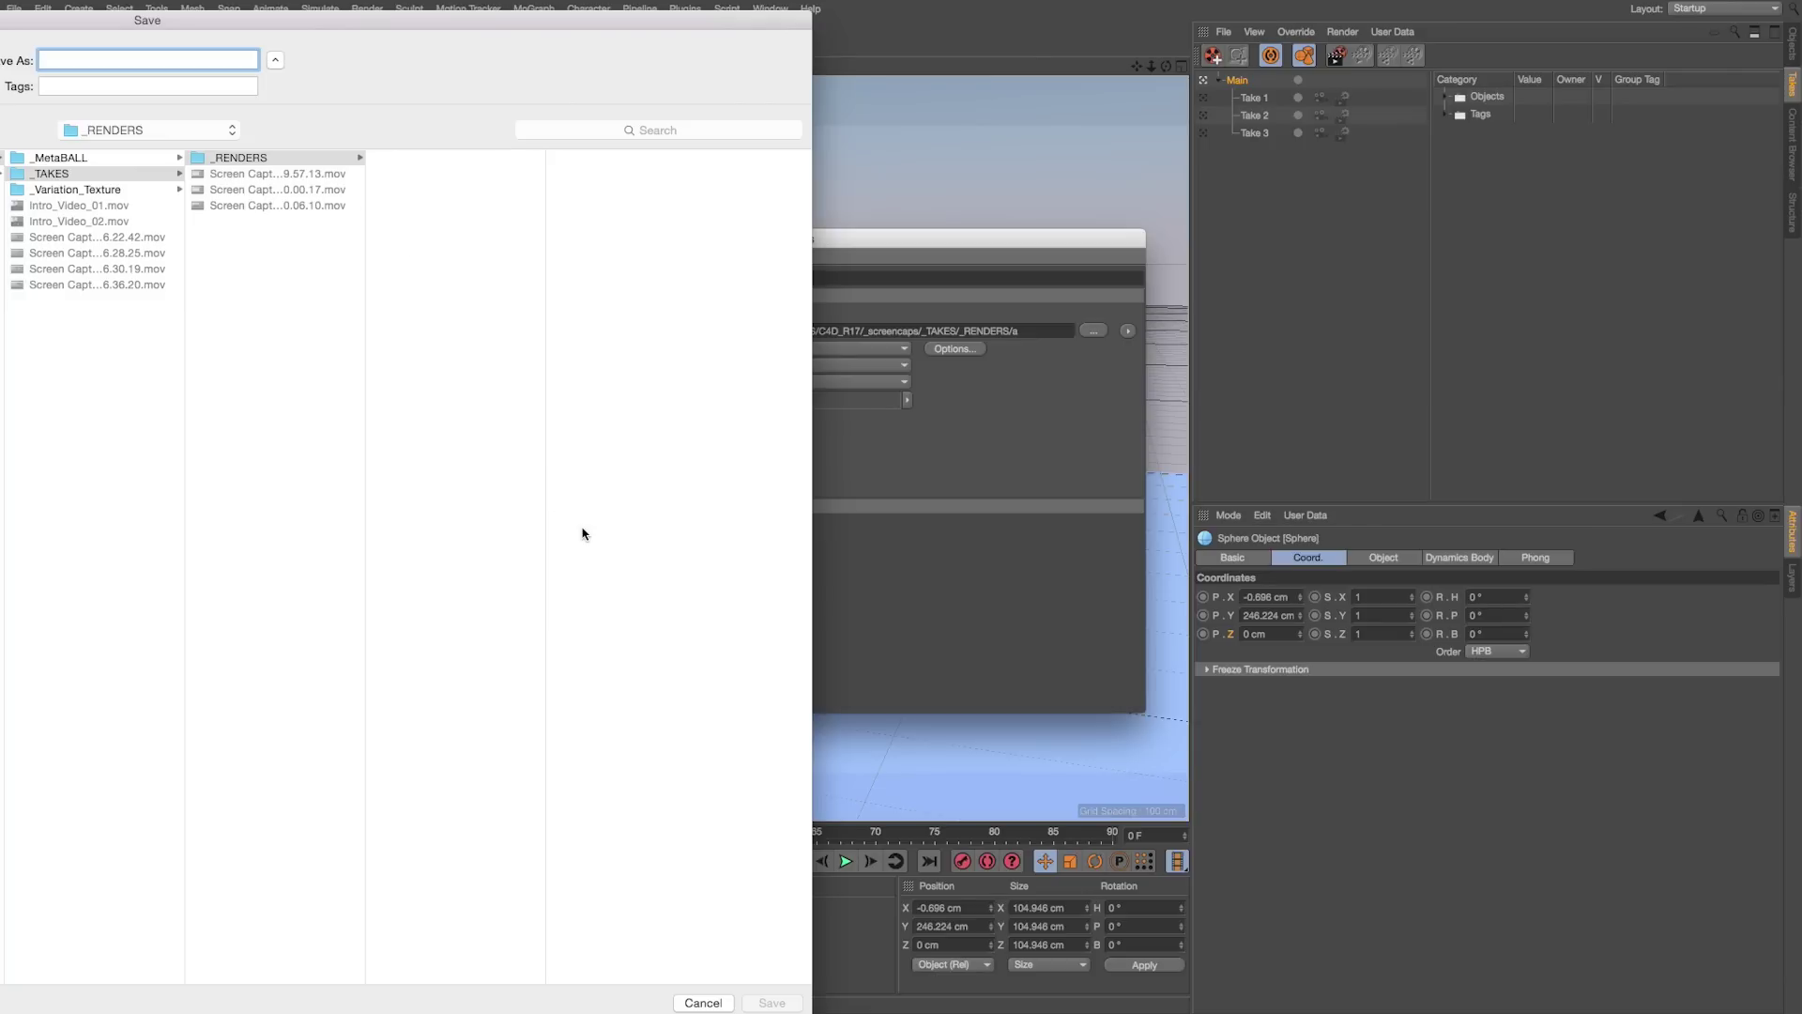
{"action": "type", "text": "sphere_Render"}
{"action": "key", "text": "Return"}
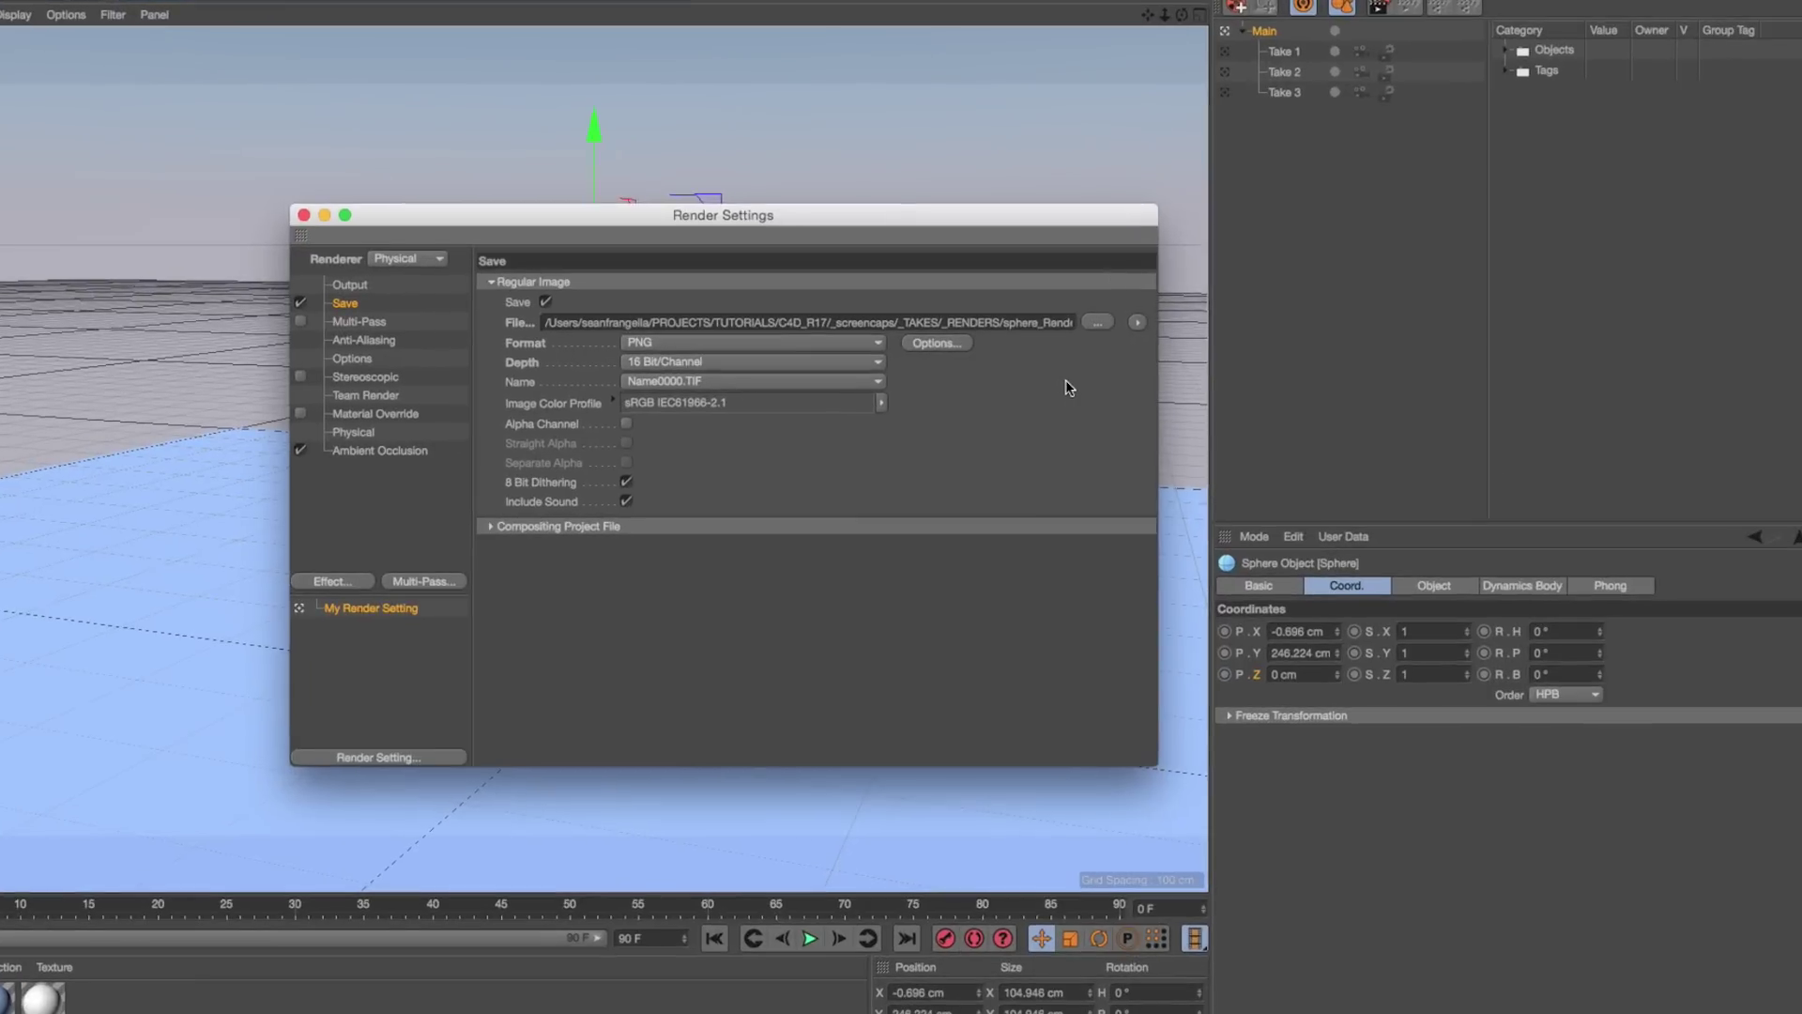
{"action": "left_click", "coordinate": [1128, 331]}
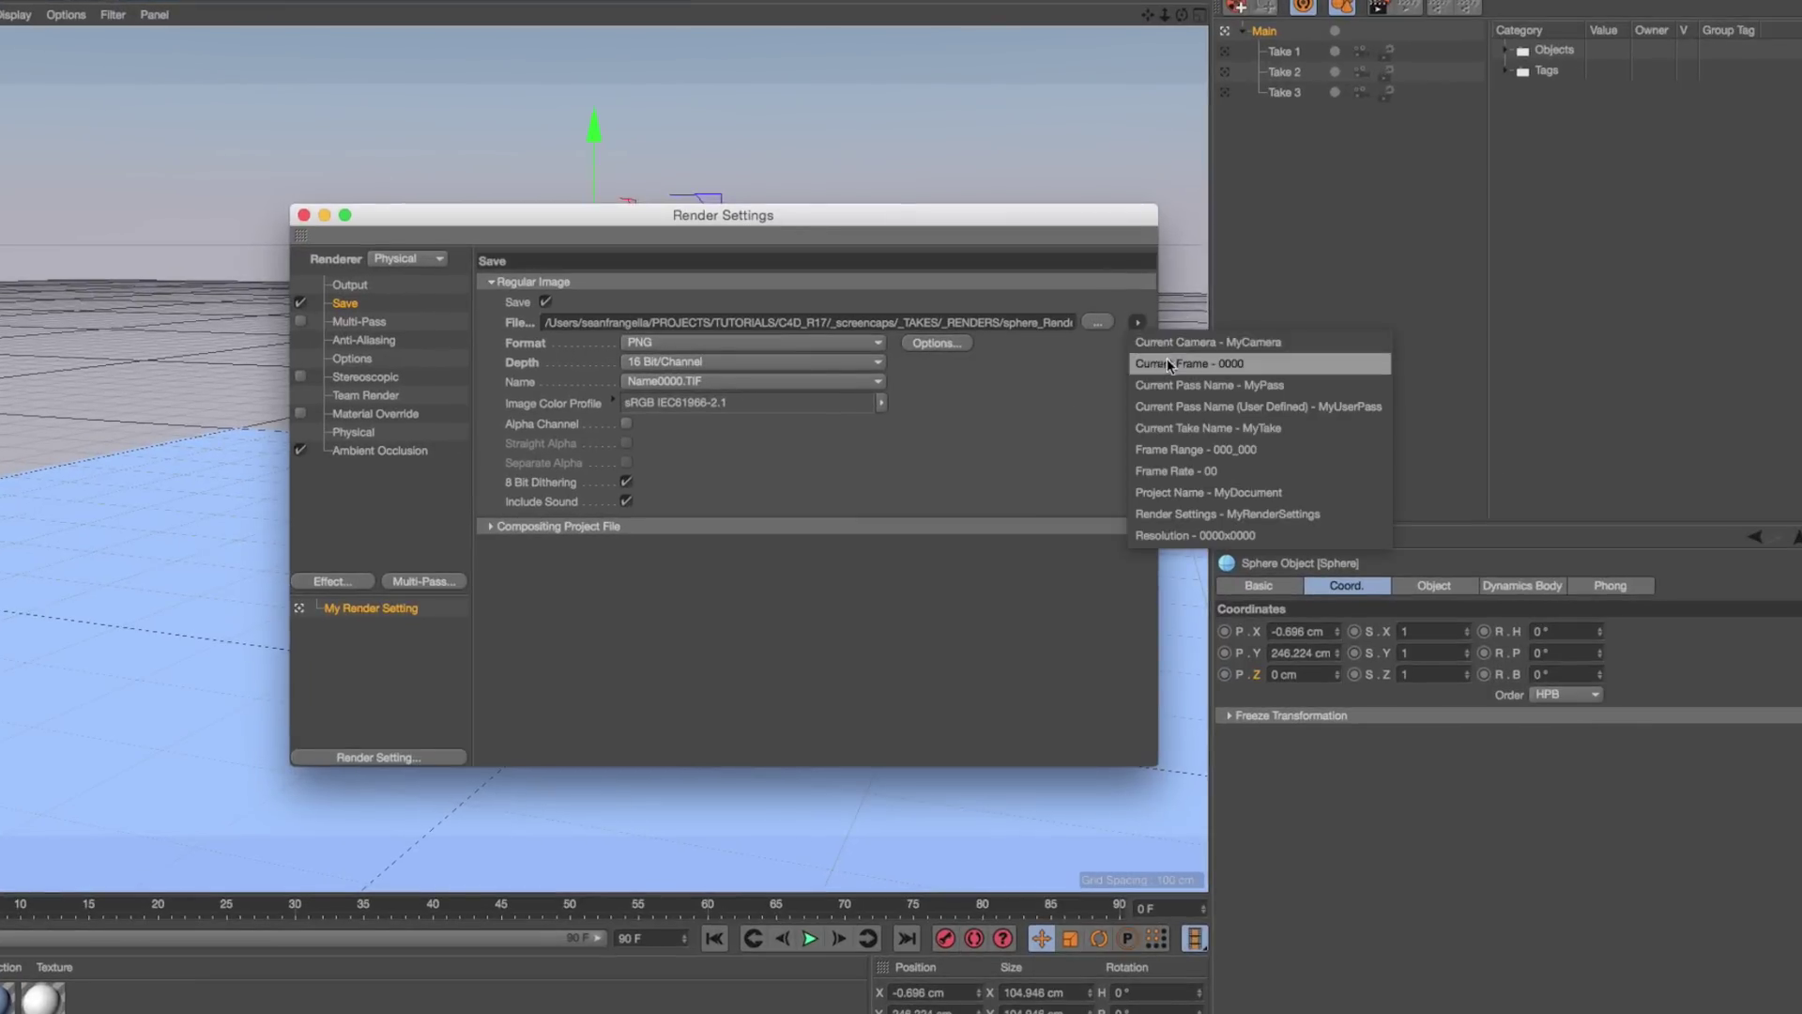
{"action": "left_click", "coordinate": [1195, 429]}
{"action": "left_click", "coordinate": [1027, 322]}
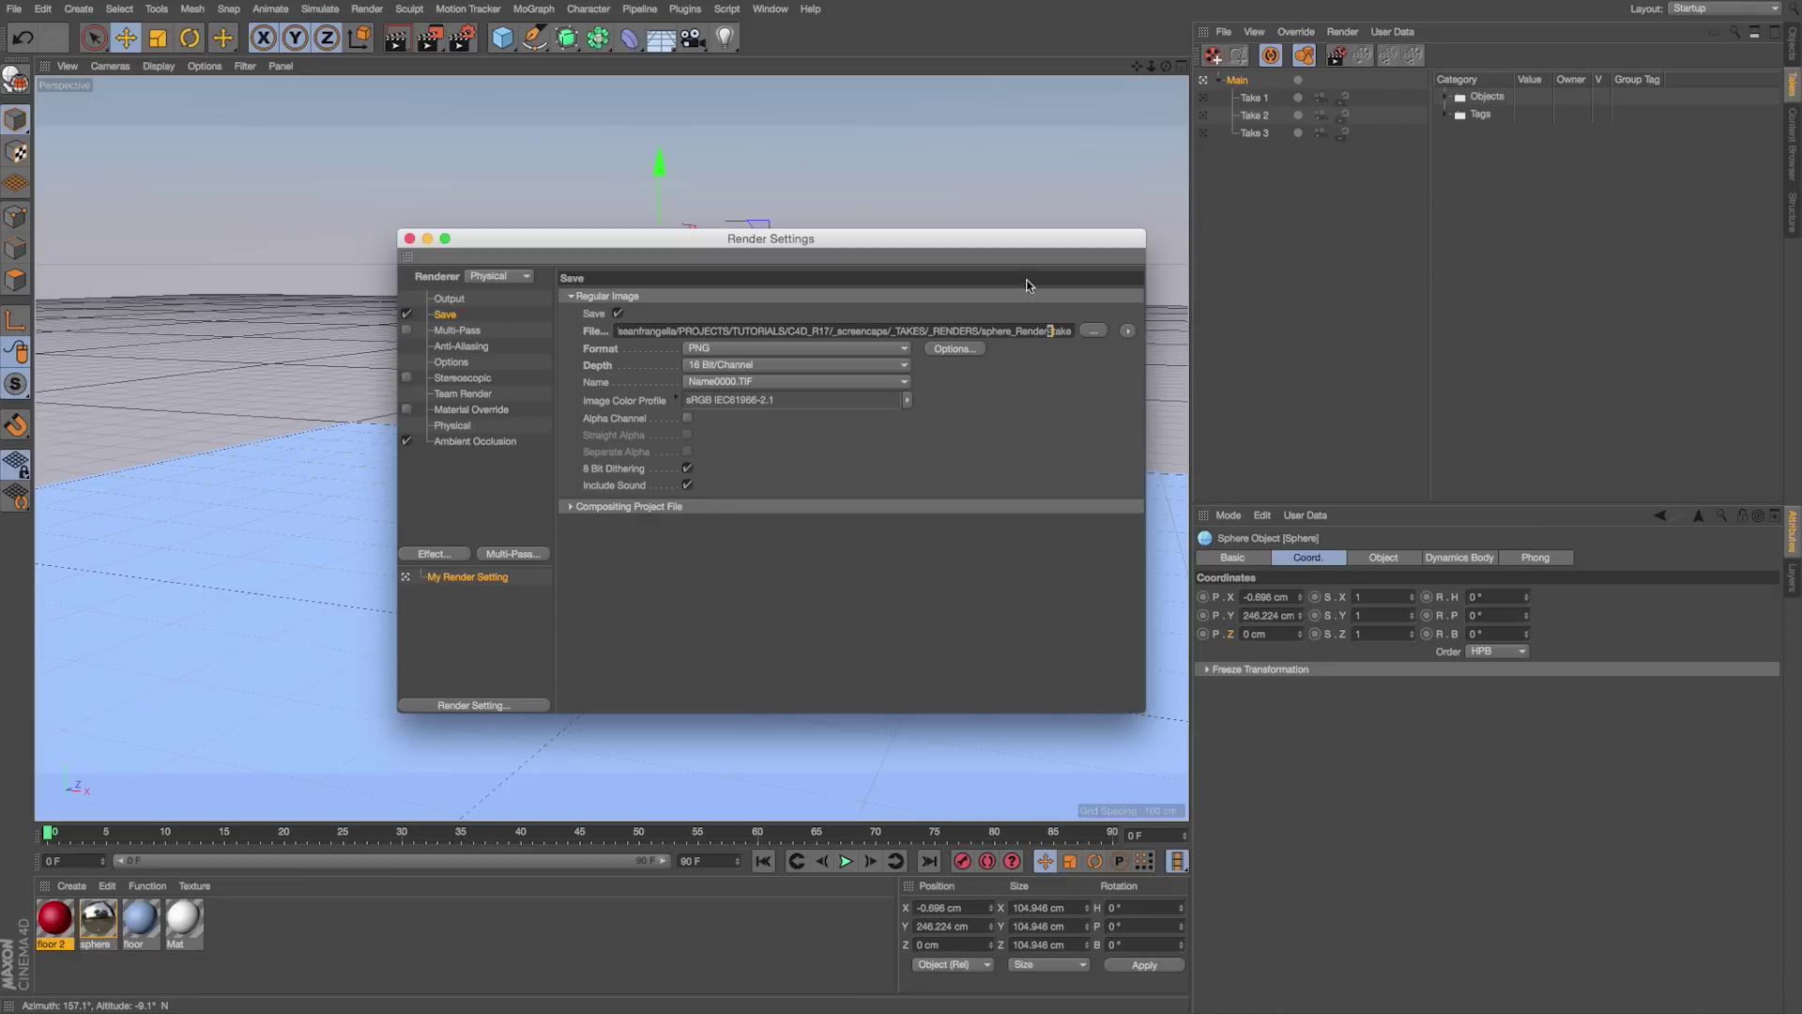
Step: Render all takes to the Picture Viewer with the new save settings, accepting the render warning
{"action": "left_click", "coordinate": [1343, 32]}
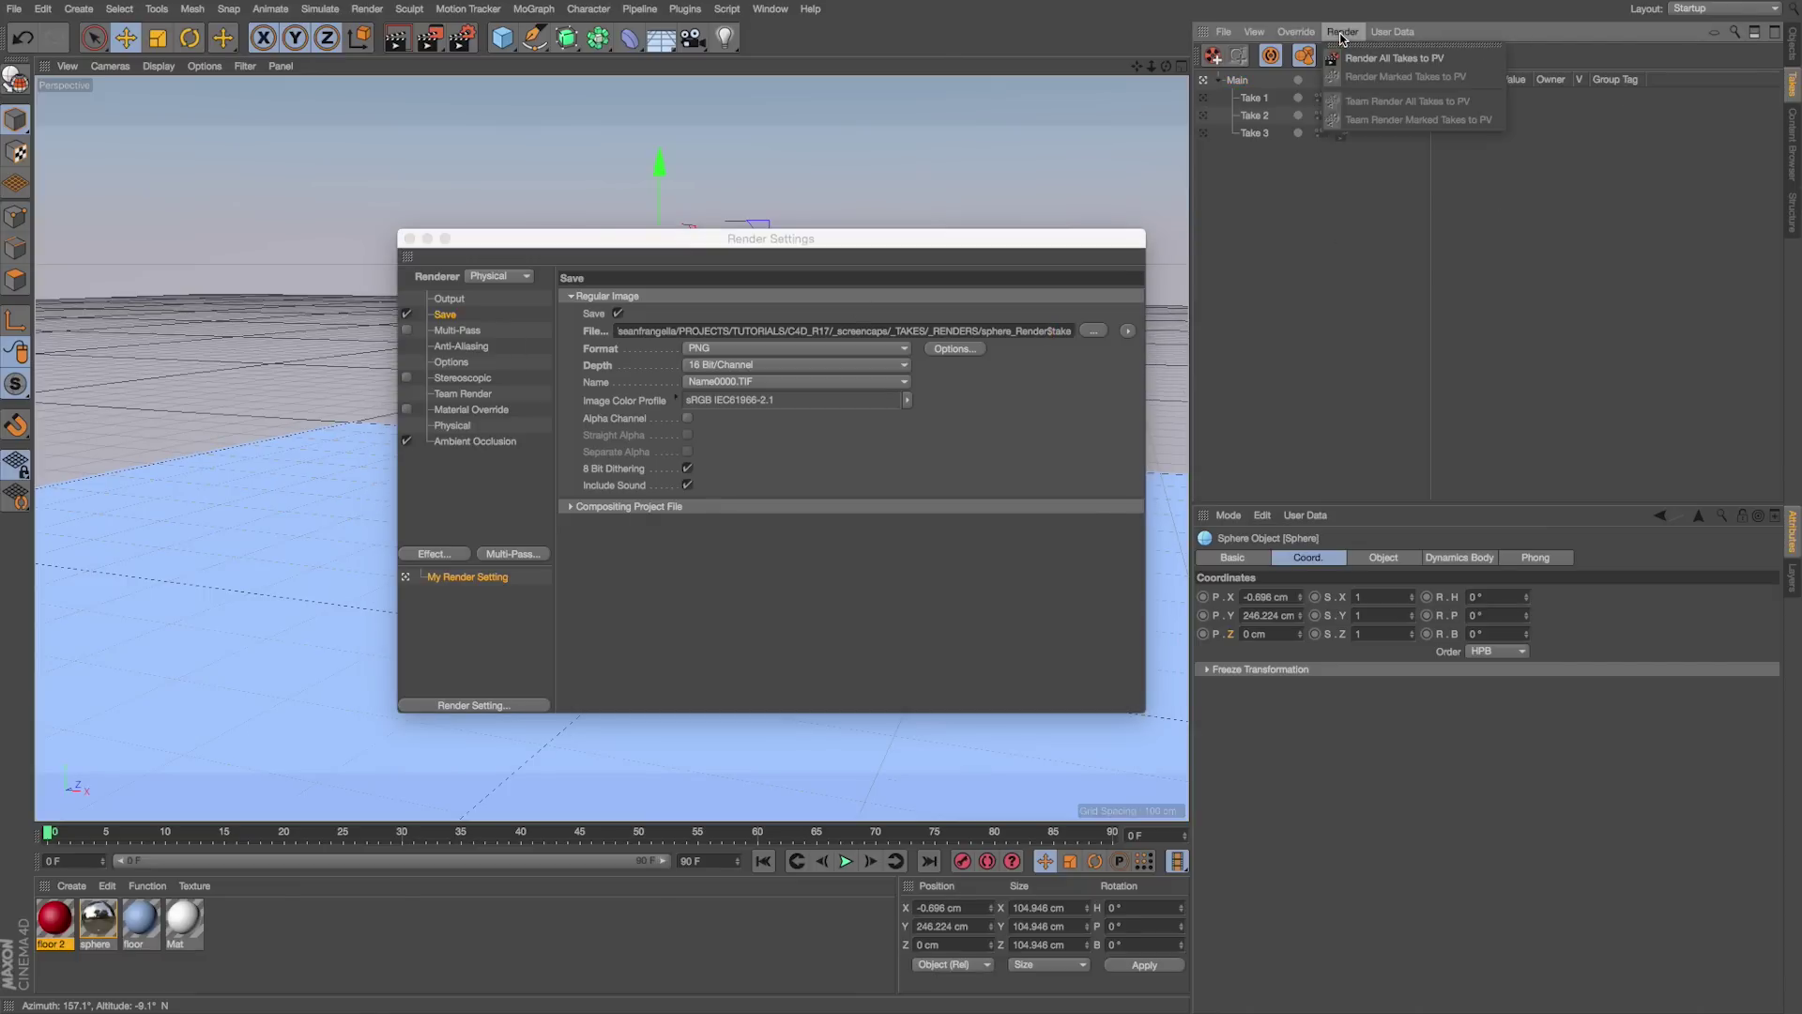
{"action": "left_click", "coordinate": [1356, 59]}
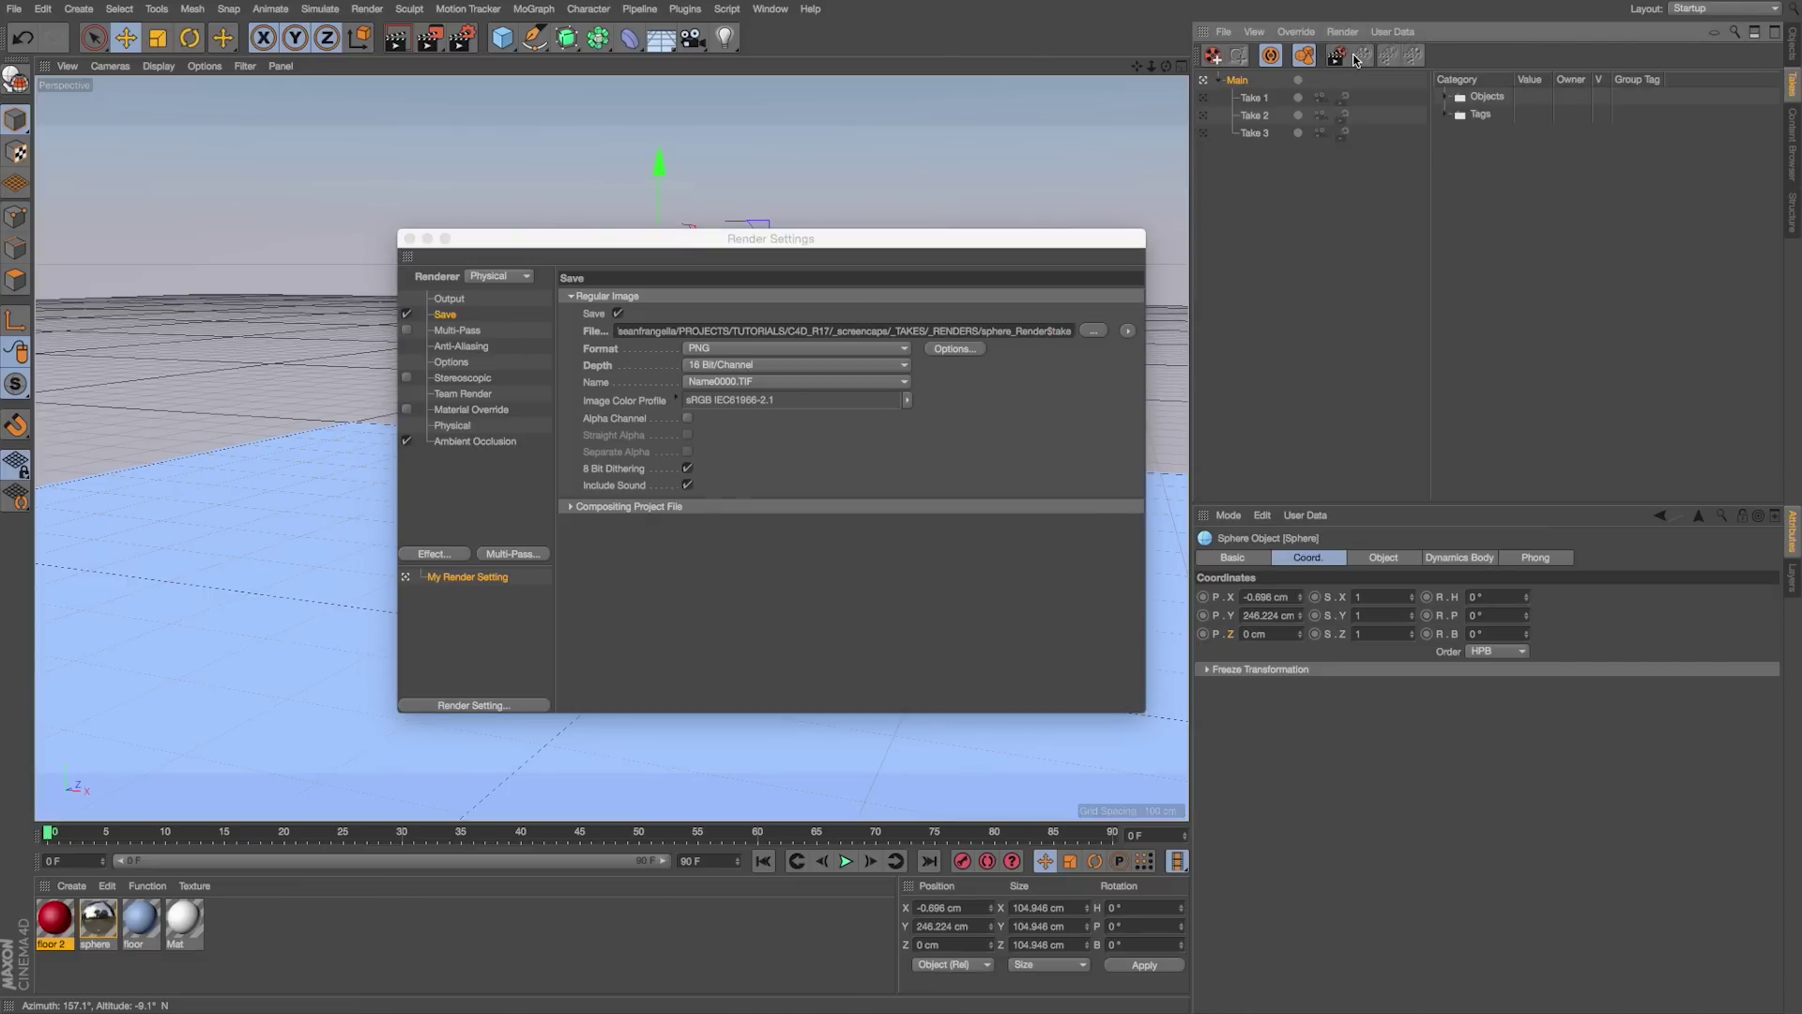
{"action": "left_click", "coordinate": [1382, 282]}
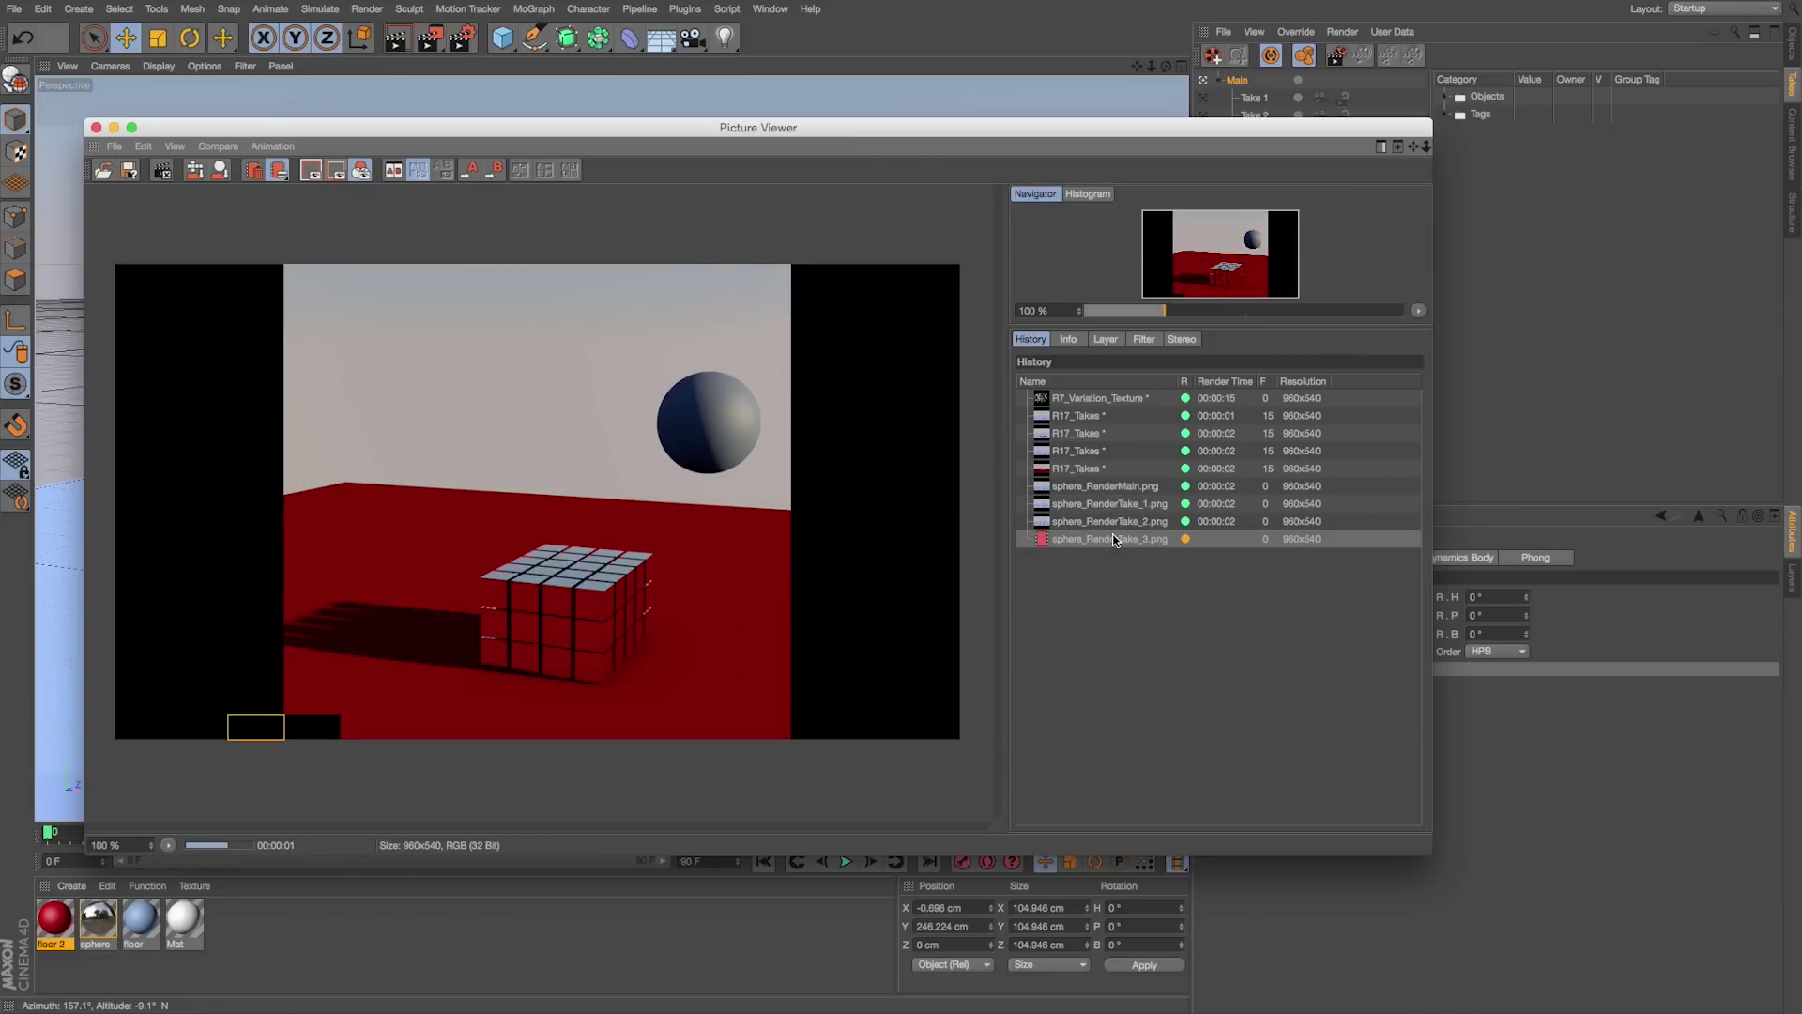
Step: Switch to Finder and preview the saved images in the _RENDERS folder, from sphere_RenderMain.png to sphere_RenderTake_3.png
{"action": "key", "text": "super+Tab"}
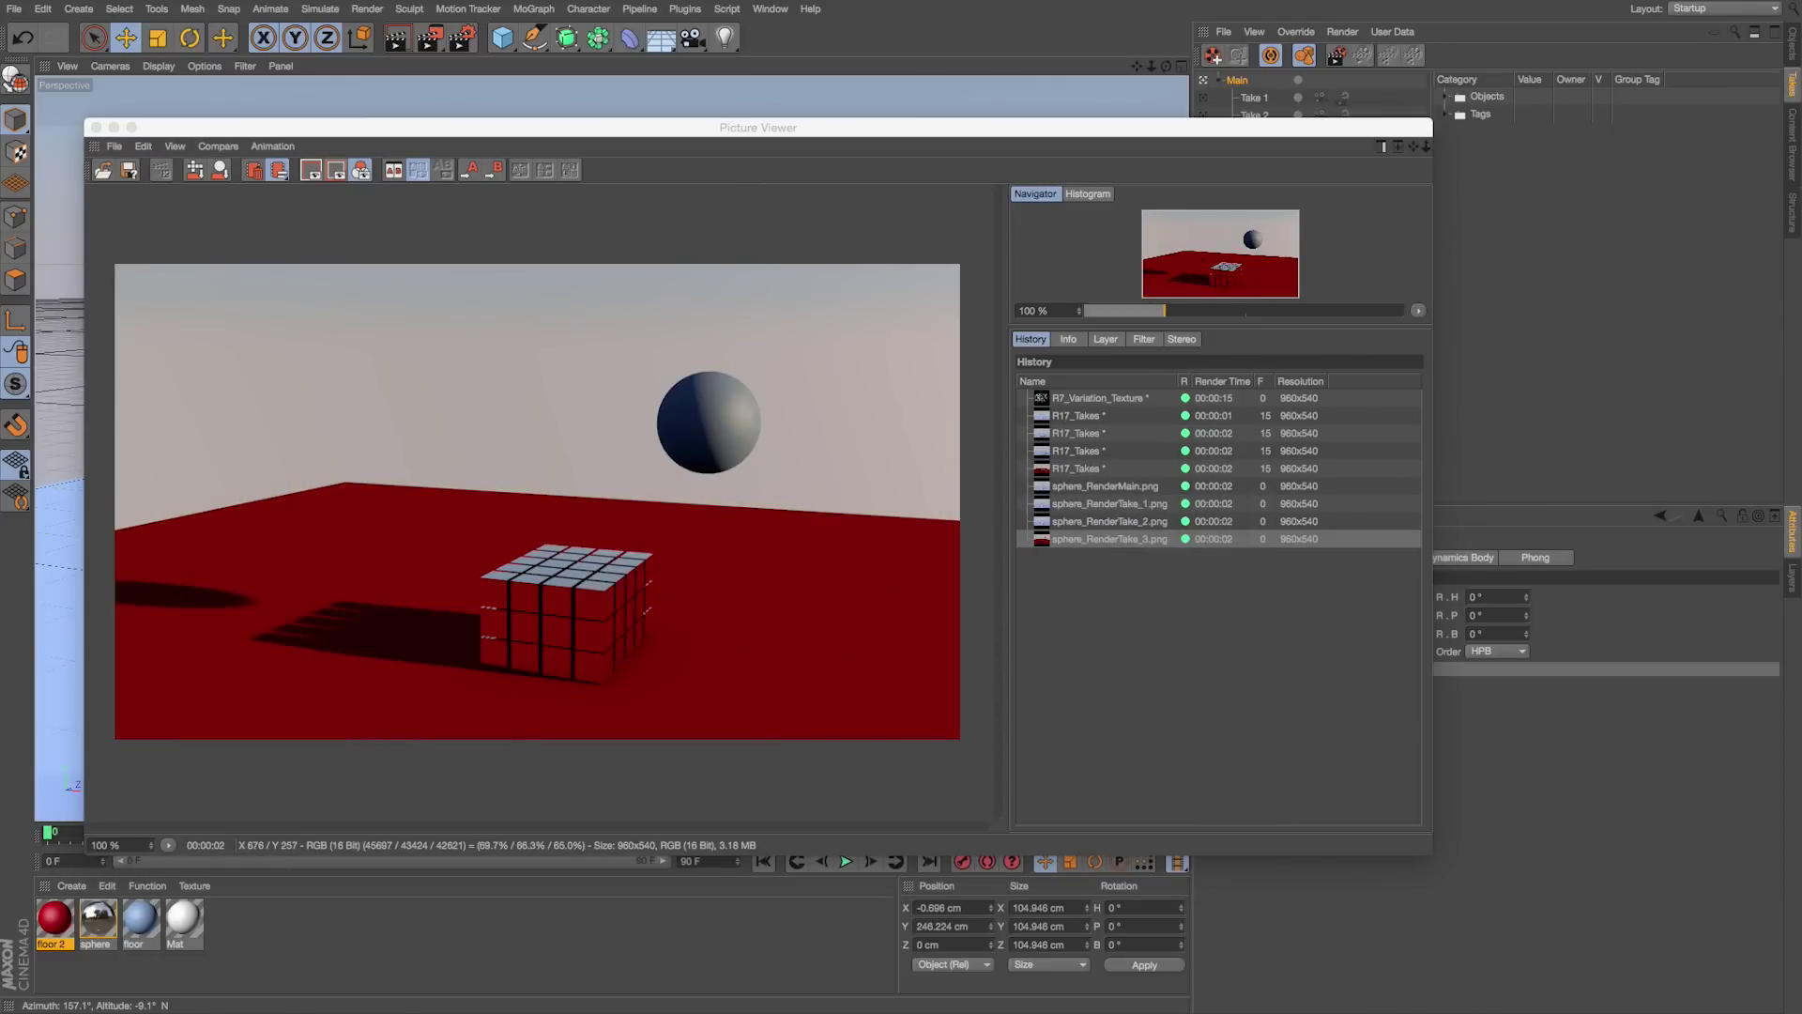
{"action": "left_click_drag", "start_coordinate": [441, 544], "coordinate": [626, 832]}
{"action": "left_click", "coordinate": [526, 223]}
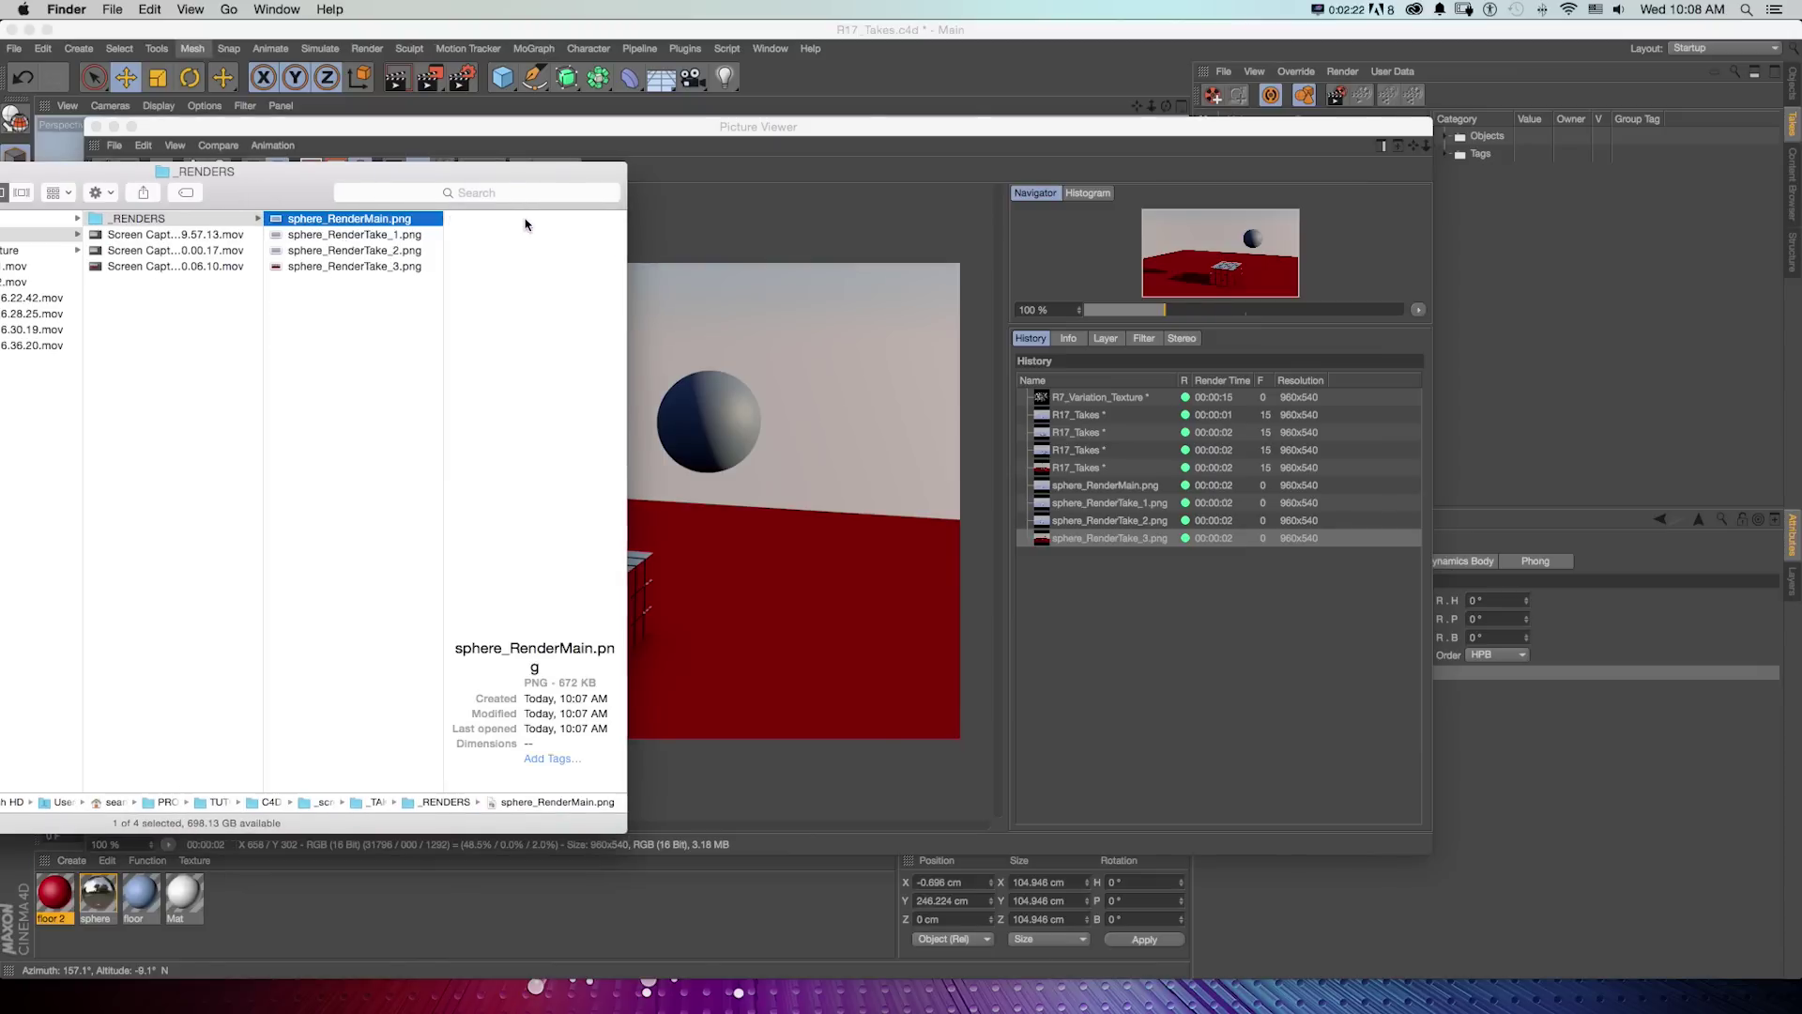
{"action": "key", "text": "space"}
{"action": "key", "text": "Down"}
{"action": "key", "text": "Down"}
{"action": "key", "text": "Down"}
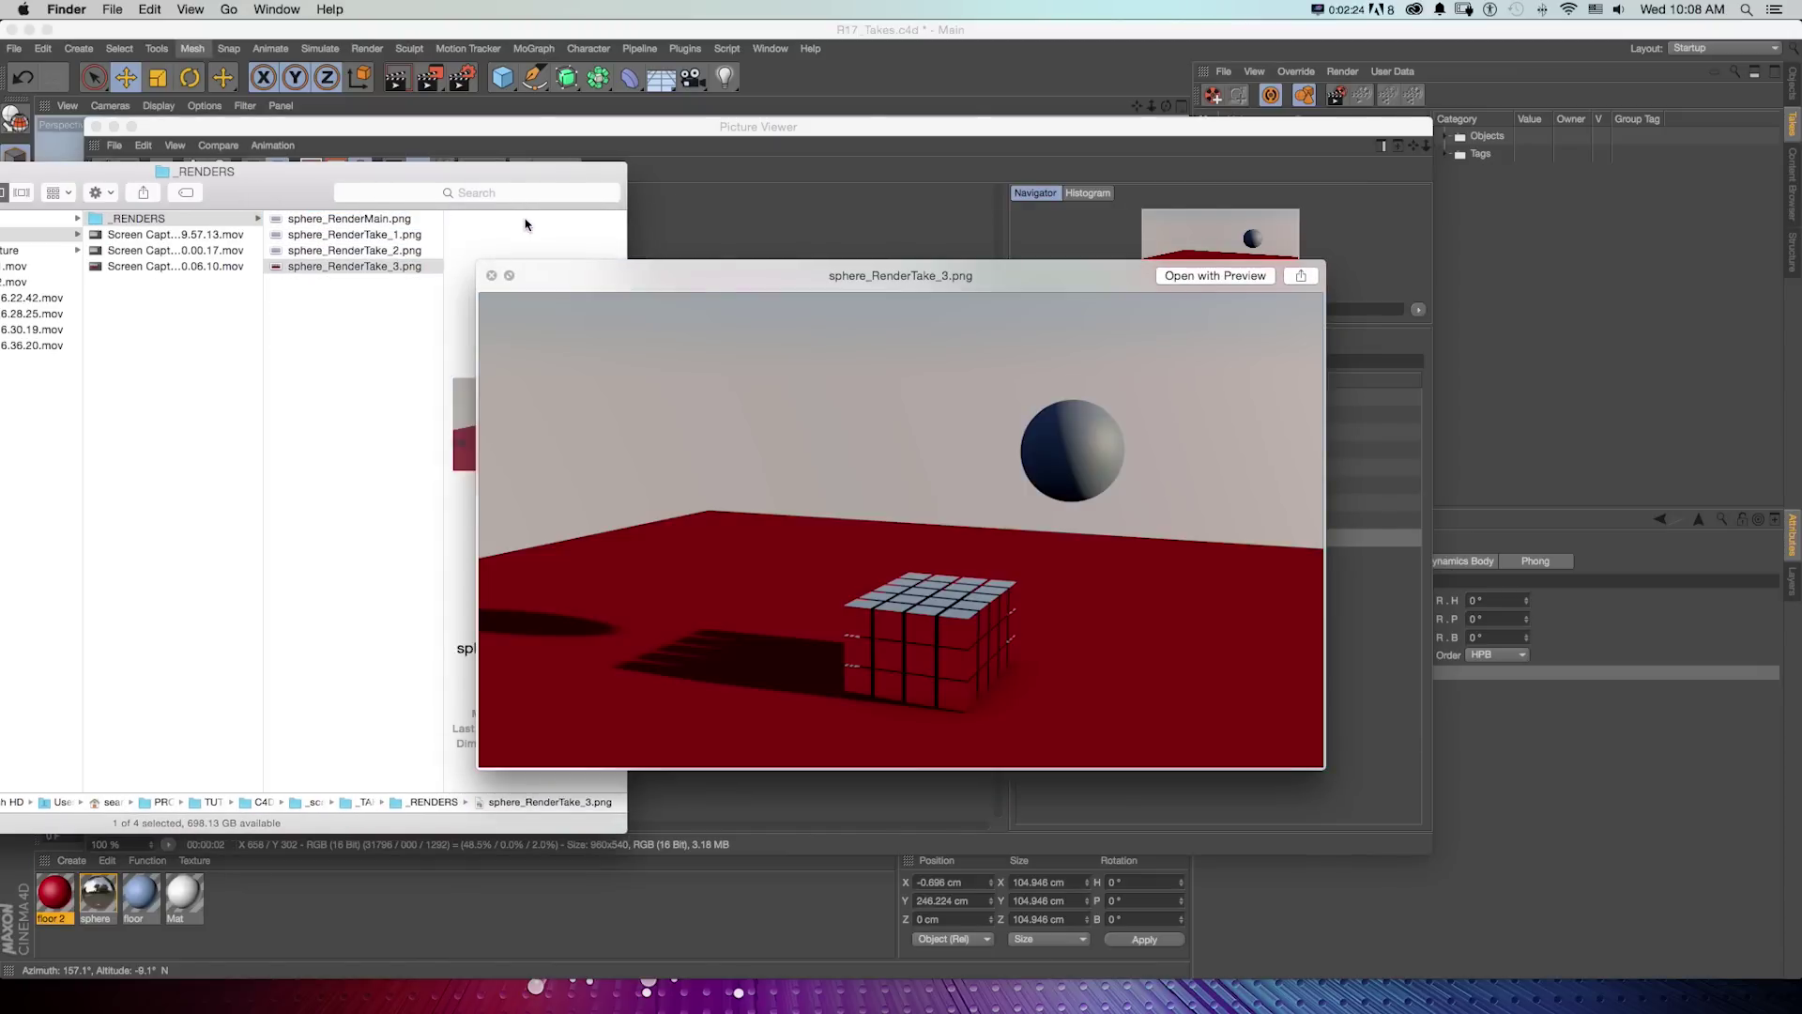
{"action": "key", "text": "space"}
Step: Return to Cinema 4D and set the render output's frame range to All Frames
{"action": "left_click", "coordinate": [462, 77]}
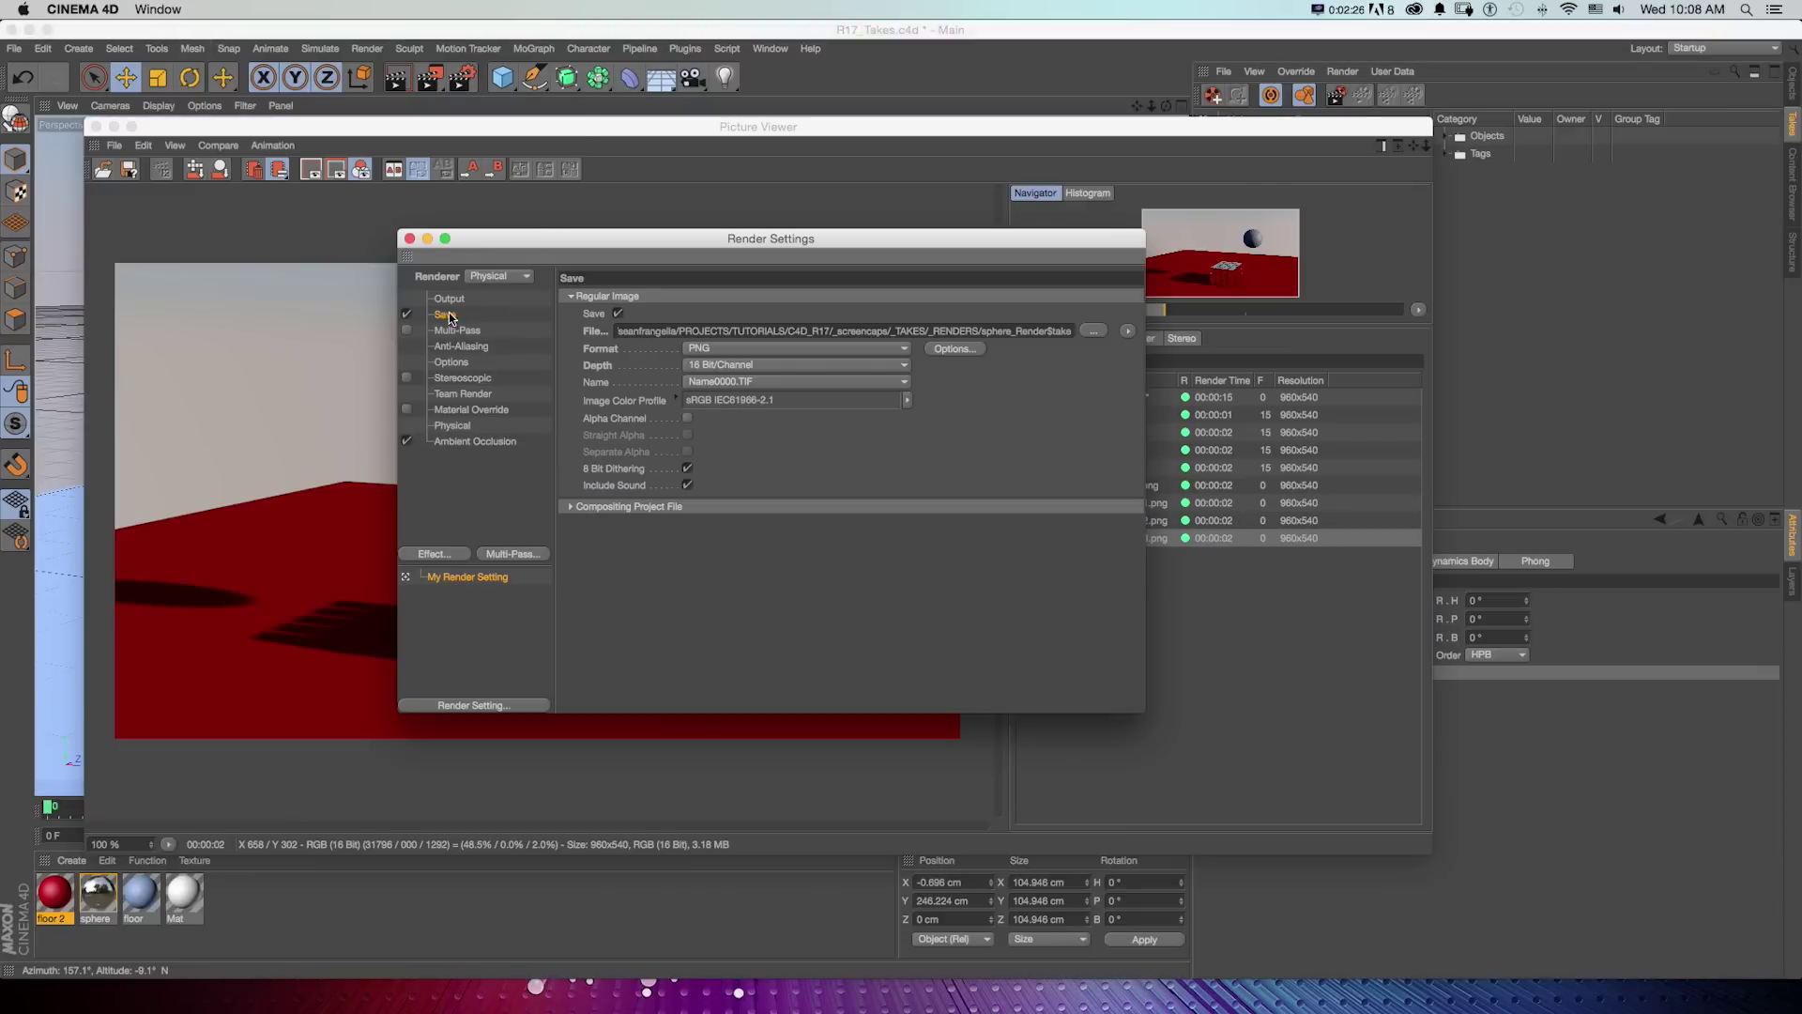
{"action": "left_click", "coordinate": [449, 300]}
{"action": "left_click", "coordinate": [682, 493]}
{"action": "left_click", "coordinate": [695, 547]}
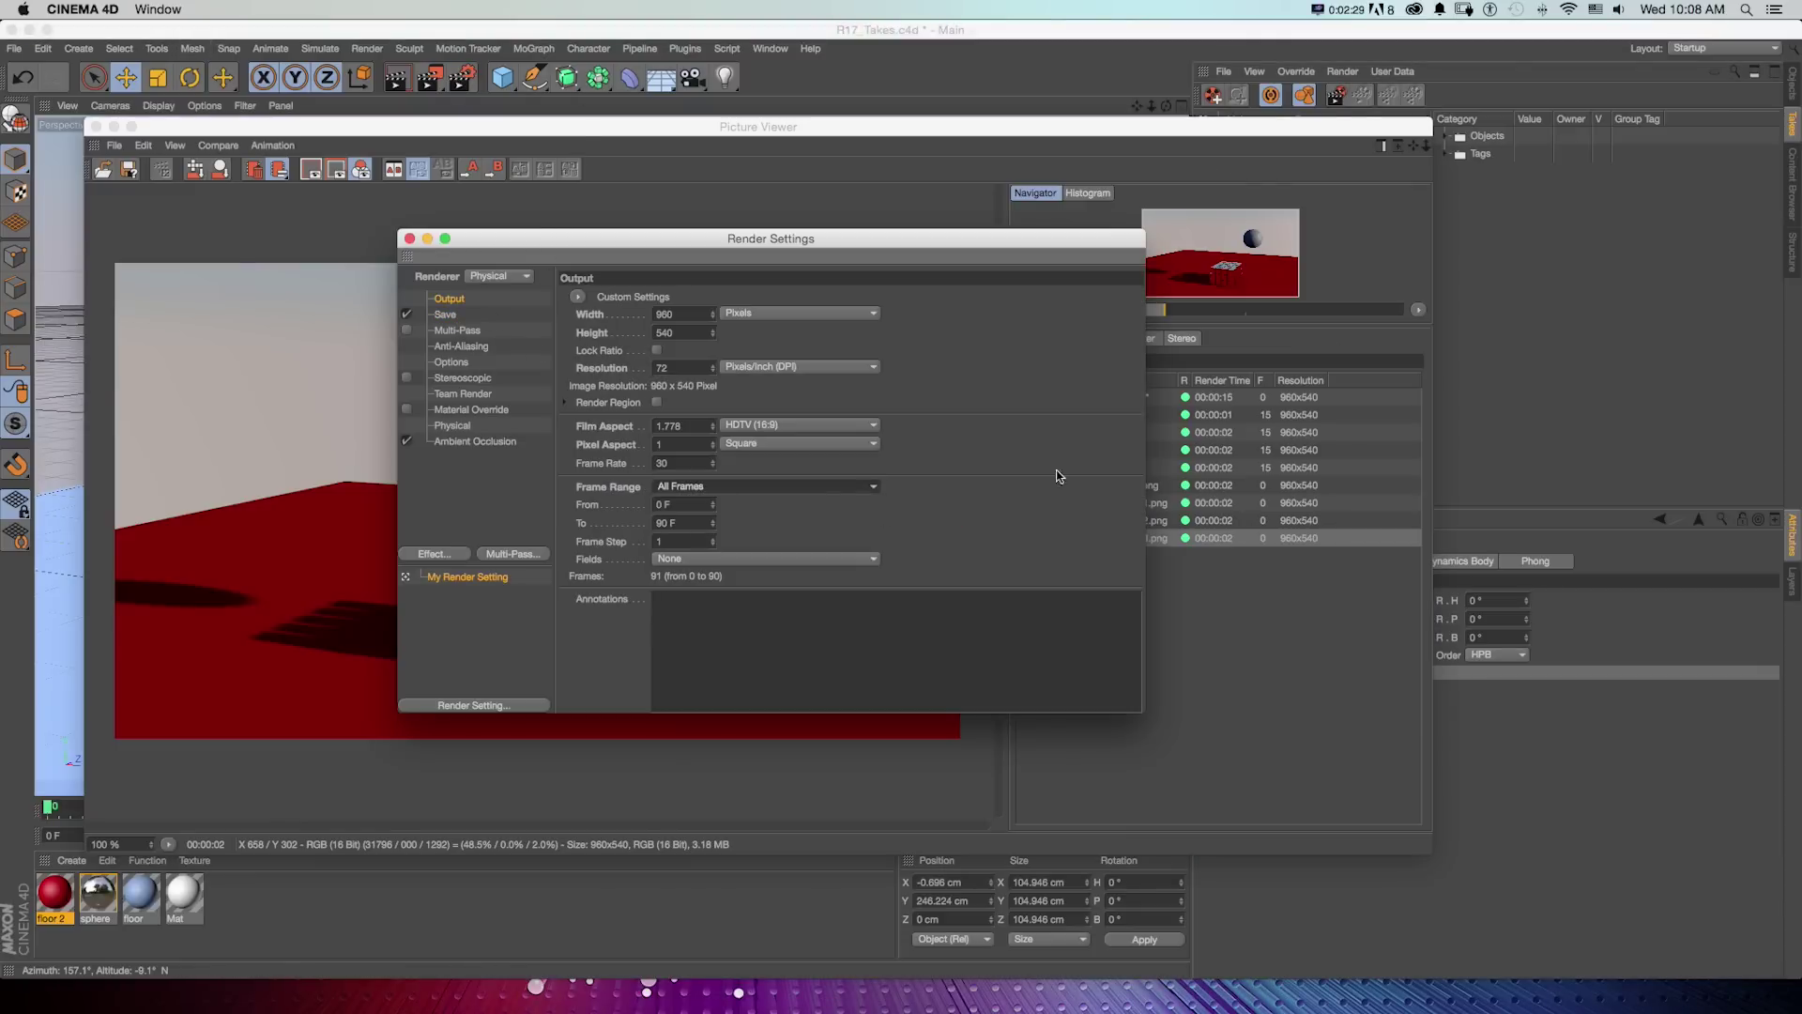
Step: Render all takes as full frame sequences, reviewing the take render warnings and accepting the overwrite
{"action": "left_click", "coordinate": [1303, 87]}
{"action": "left_click", "coordinate": [1347, 111]}
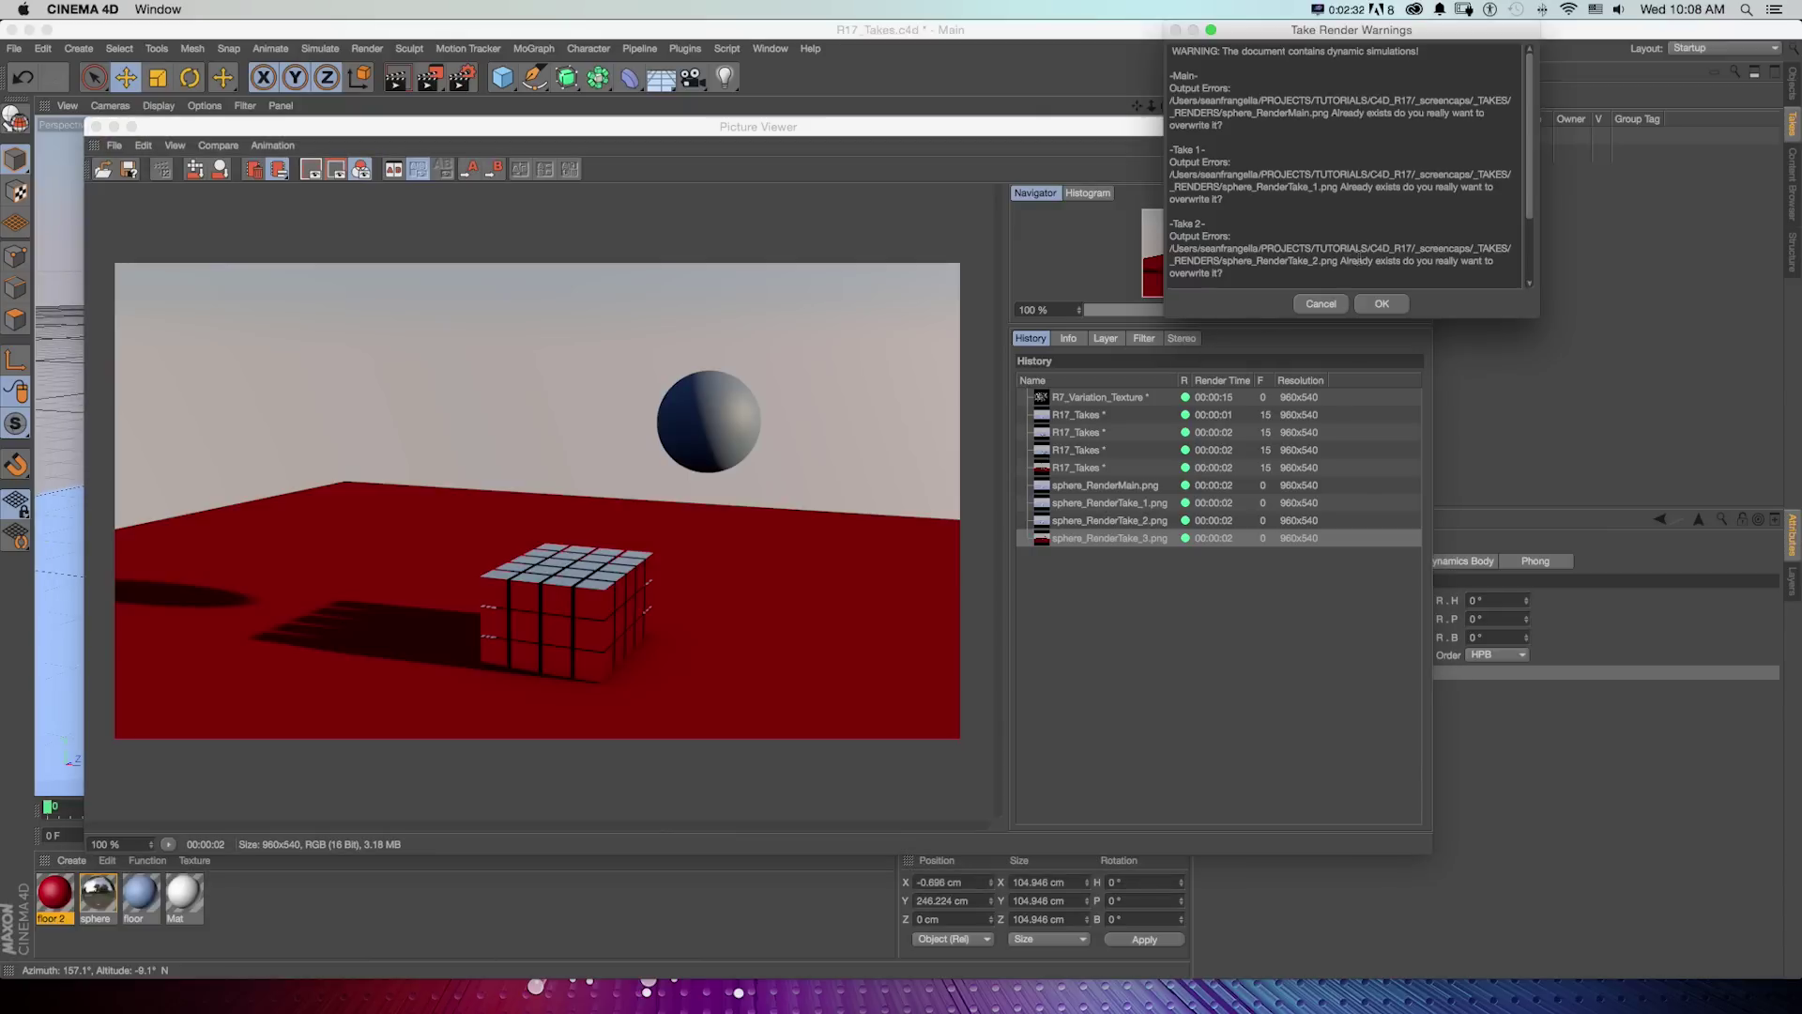
{"action": "left_click_drag", "start_coordinate": [1540, 316], "coordinate": [1515, 471]}
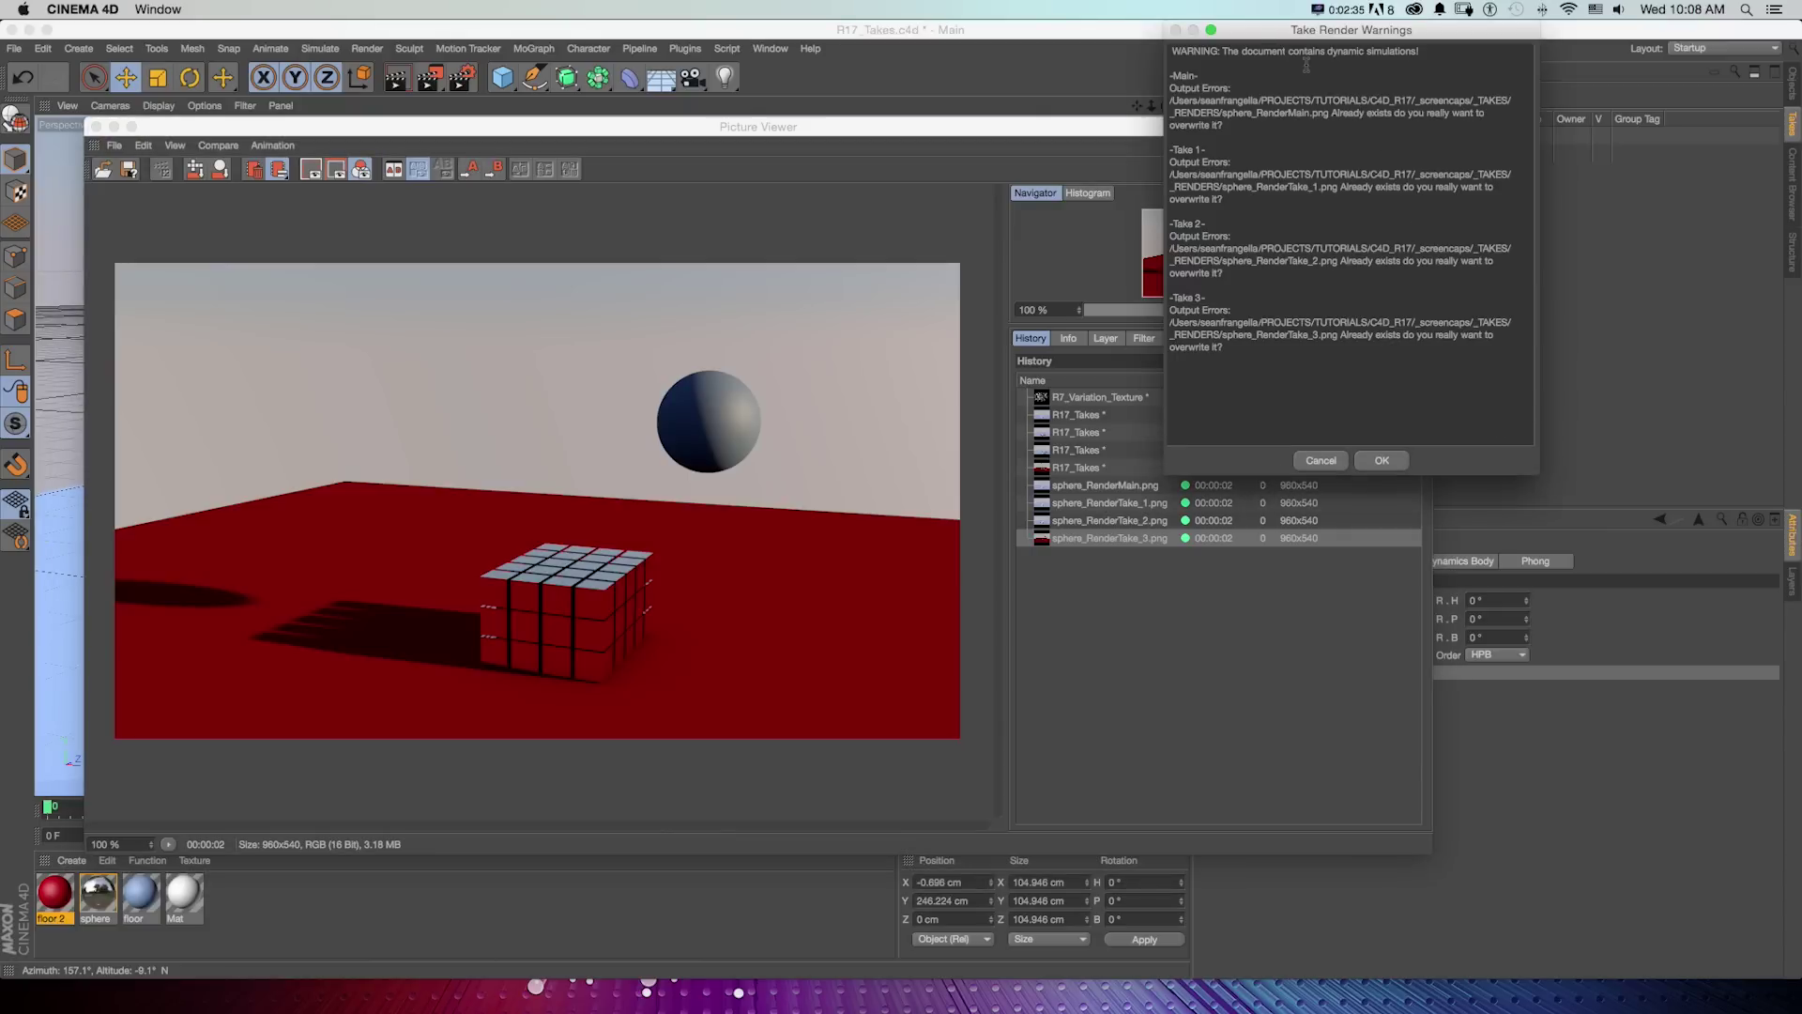
{"action": "left_click_drag", "start_coordinate": [1295, 31], "coordinate": [714, 189]}
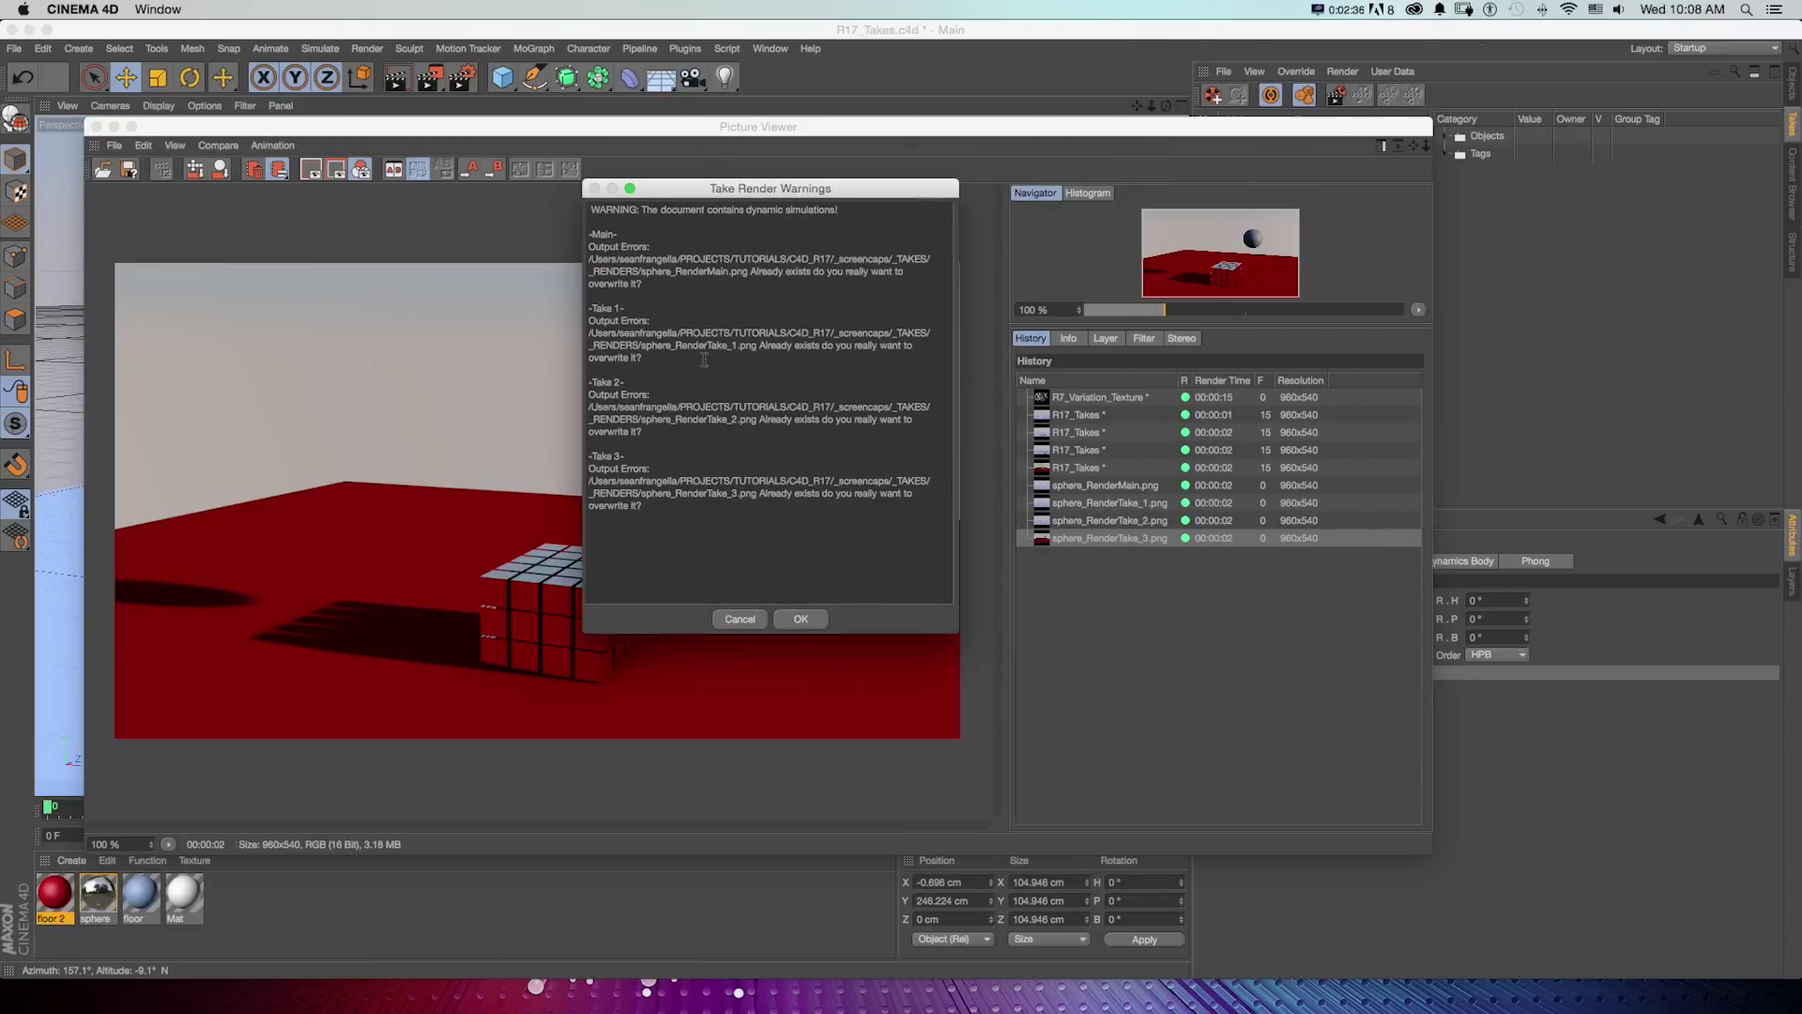
{"action": "left_click", "coordinate": [813, 623]}
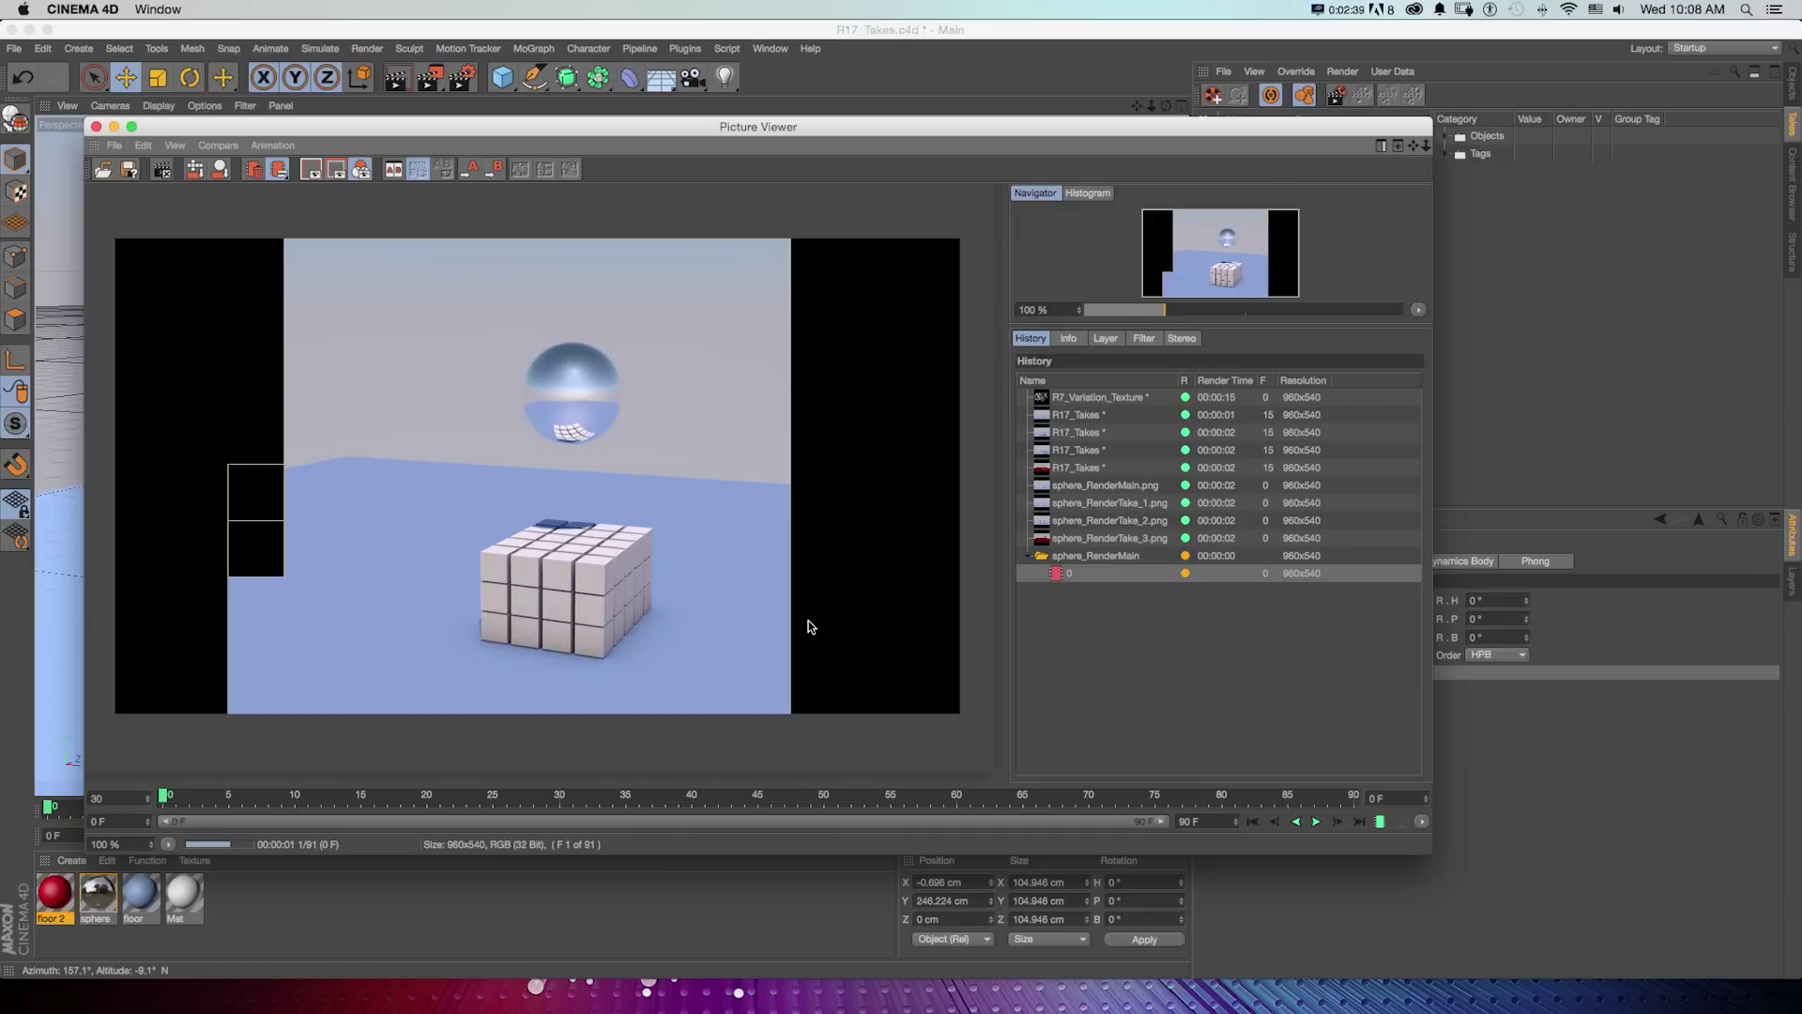
Step: Switch to Finder and preview the numbered Main frames and the take images in the _RENDERS folder
{"action": "key", "text": "super+Tab"}
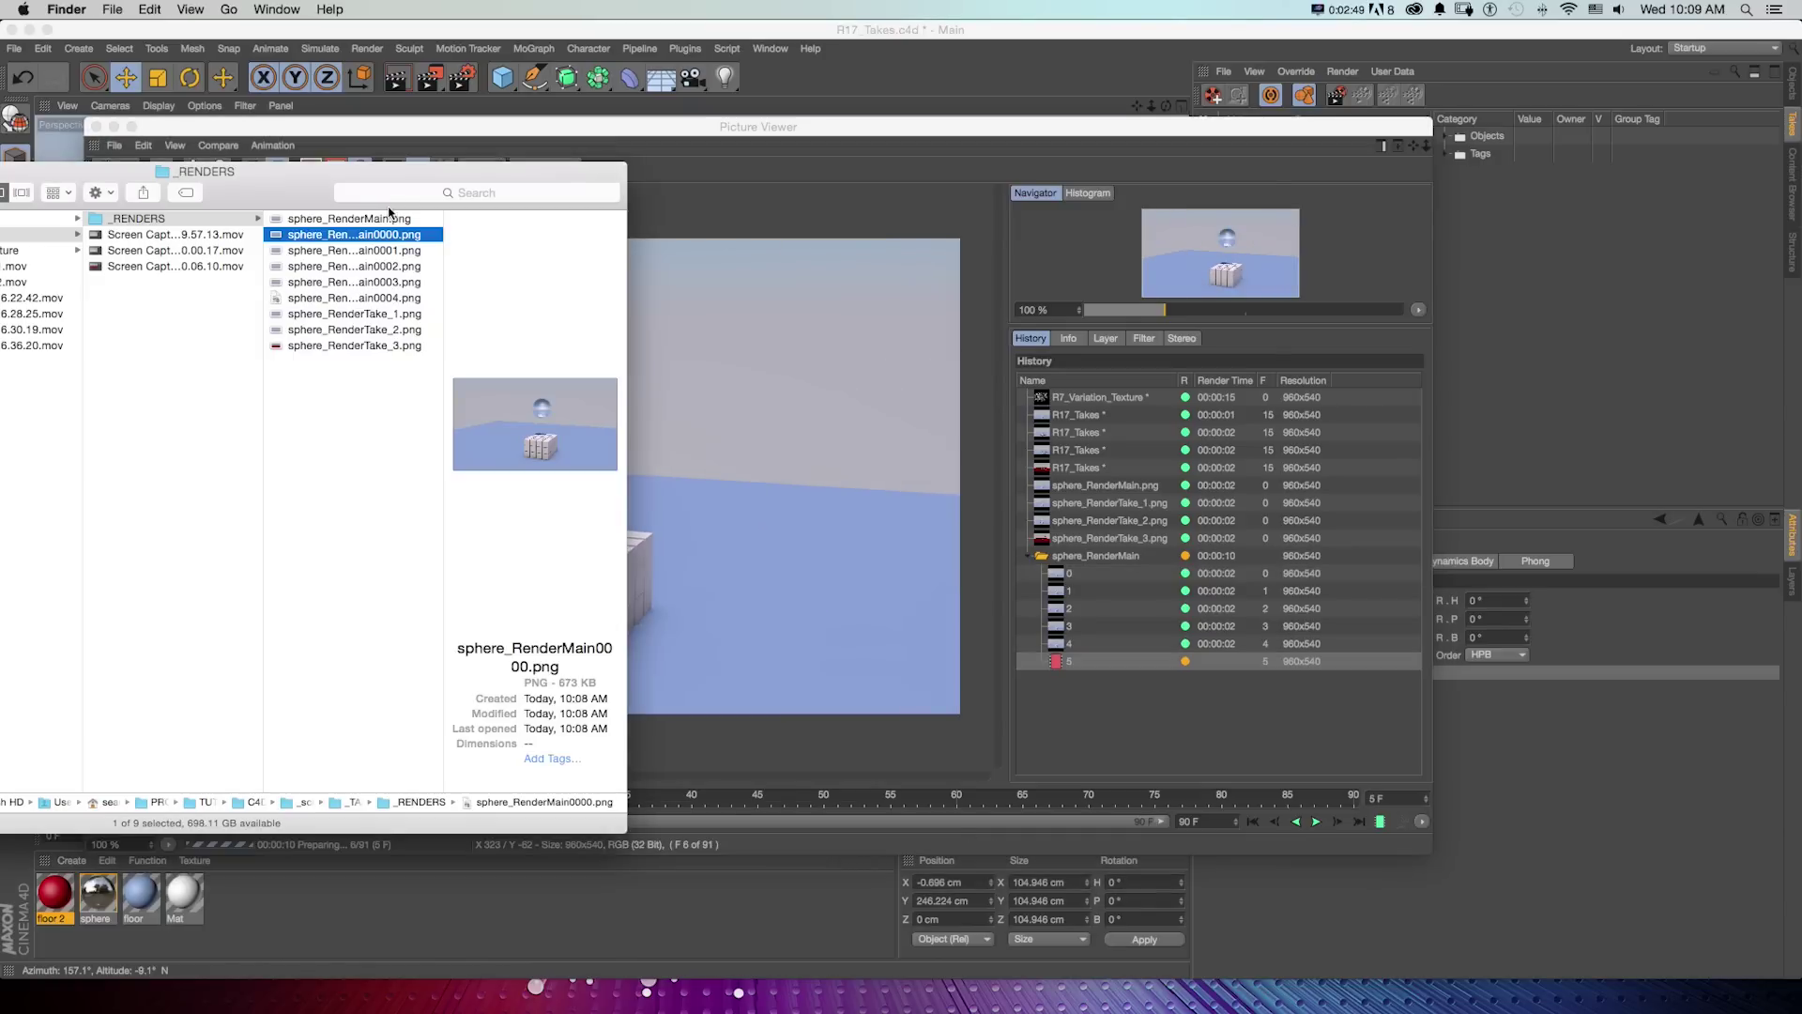
{"action": "key", "text": "space"}
{"action": "key", "text": "Down"}
{"action": "key", "text": "Down"}
{"action": "key", "text": "Down"}
{"action": "key", "text": "Down"}
{"action": "key", "text": "Down"}
{"action": "key", "text": "Down"}
{"action": "key", "text": "Down"}
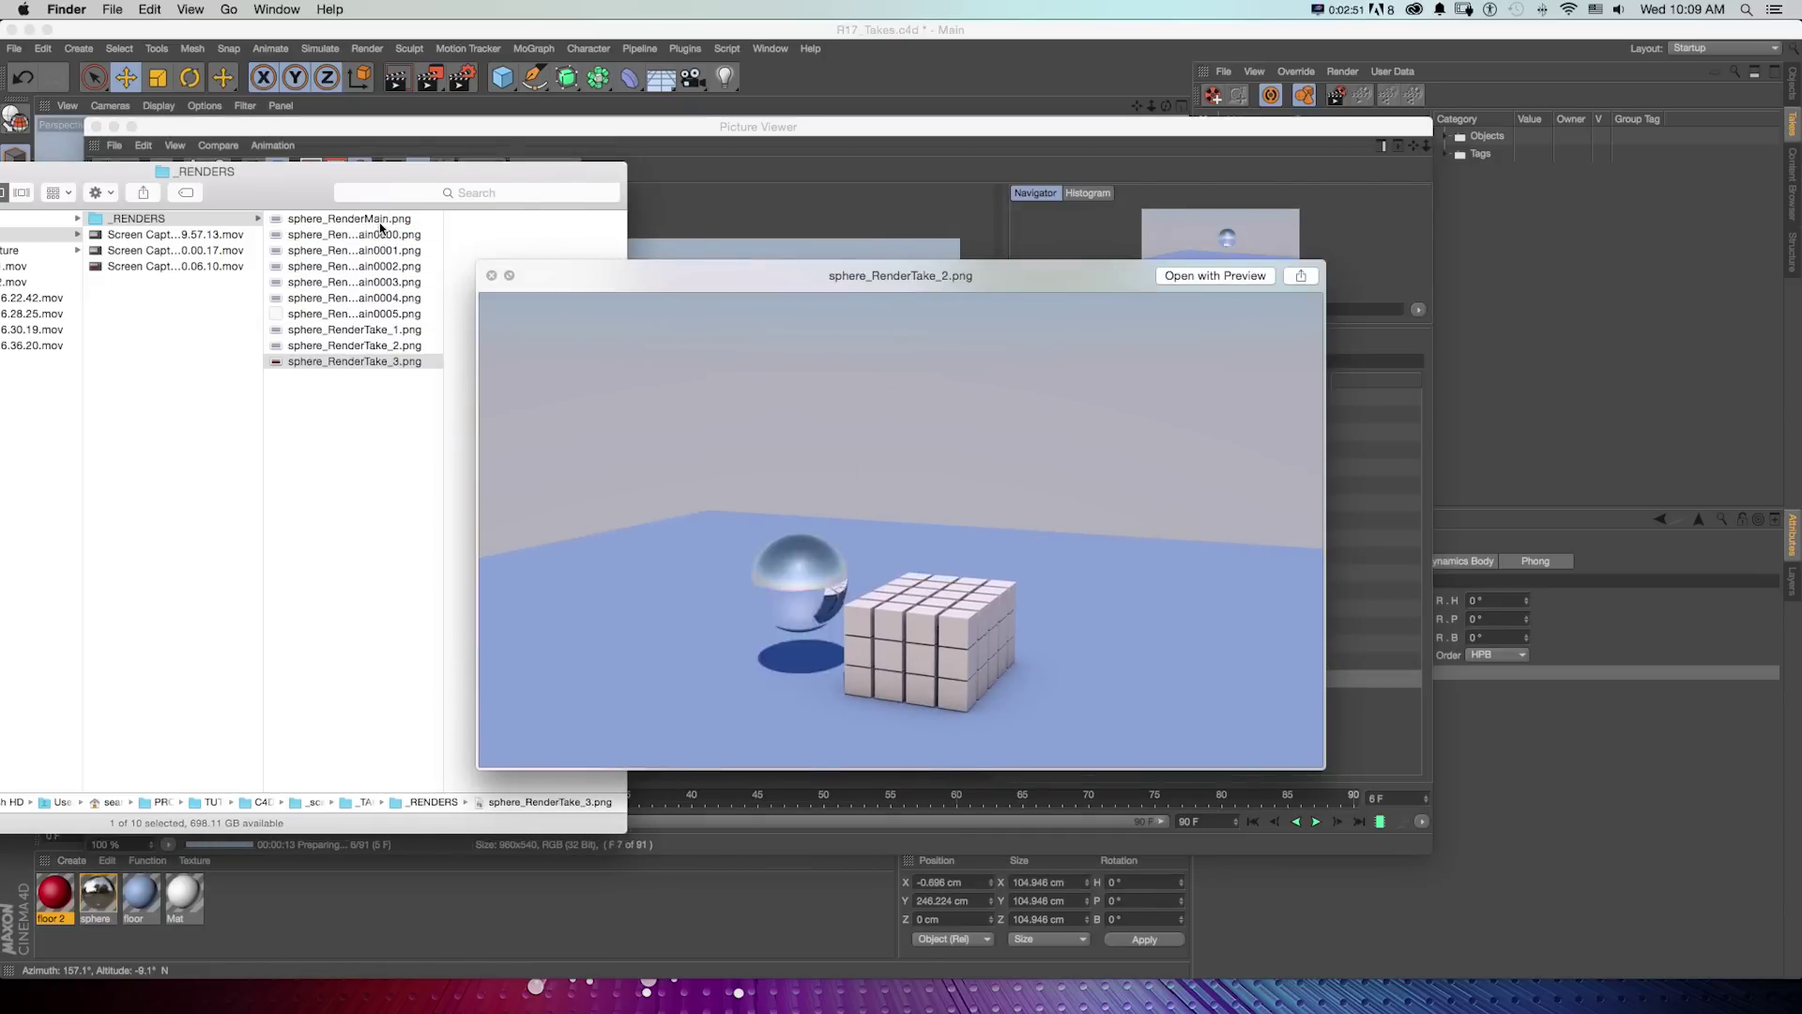
{"action": "key", "text": "Up"}
{"action": "key", "text": "Up"}
{"action": "key", "text": "Up"}
{"action": "key", "text": "Up"}
{"action": "key", "text": "Up"}
{"action": "key", "text": "Up"}
{"action": "key", "text": "Up"}
Step: Examine the separate scene files in the Basketball project's C4D folder in Finder, then return to the Picture Viewer
{"action": "left_click_drag", "start_coordinate": [785, 133], "coordinate": [785, 77]}
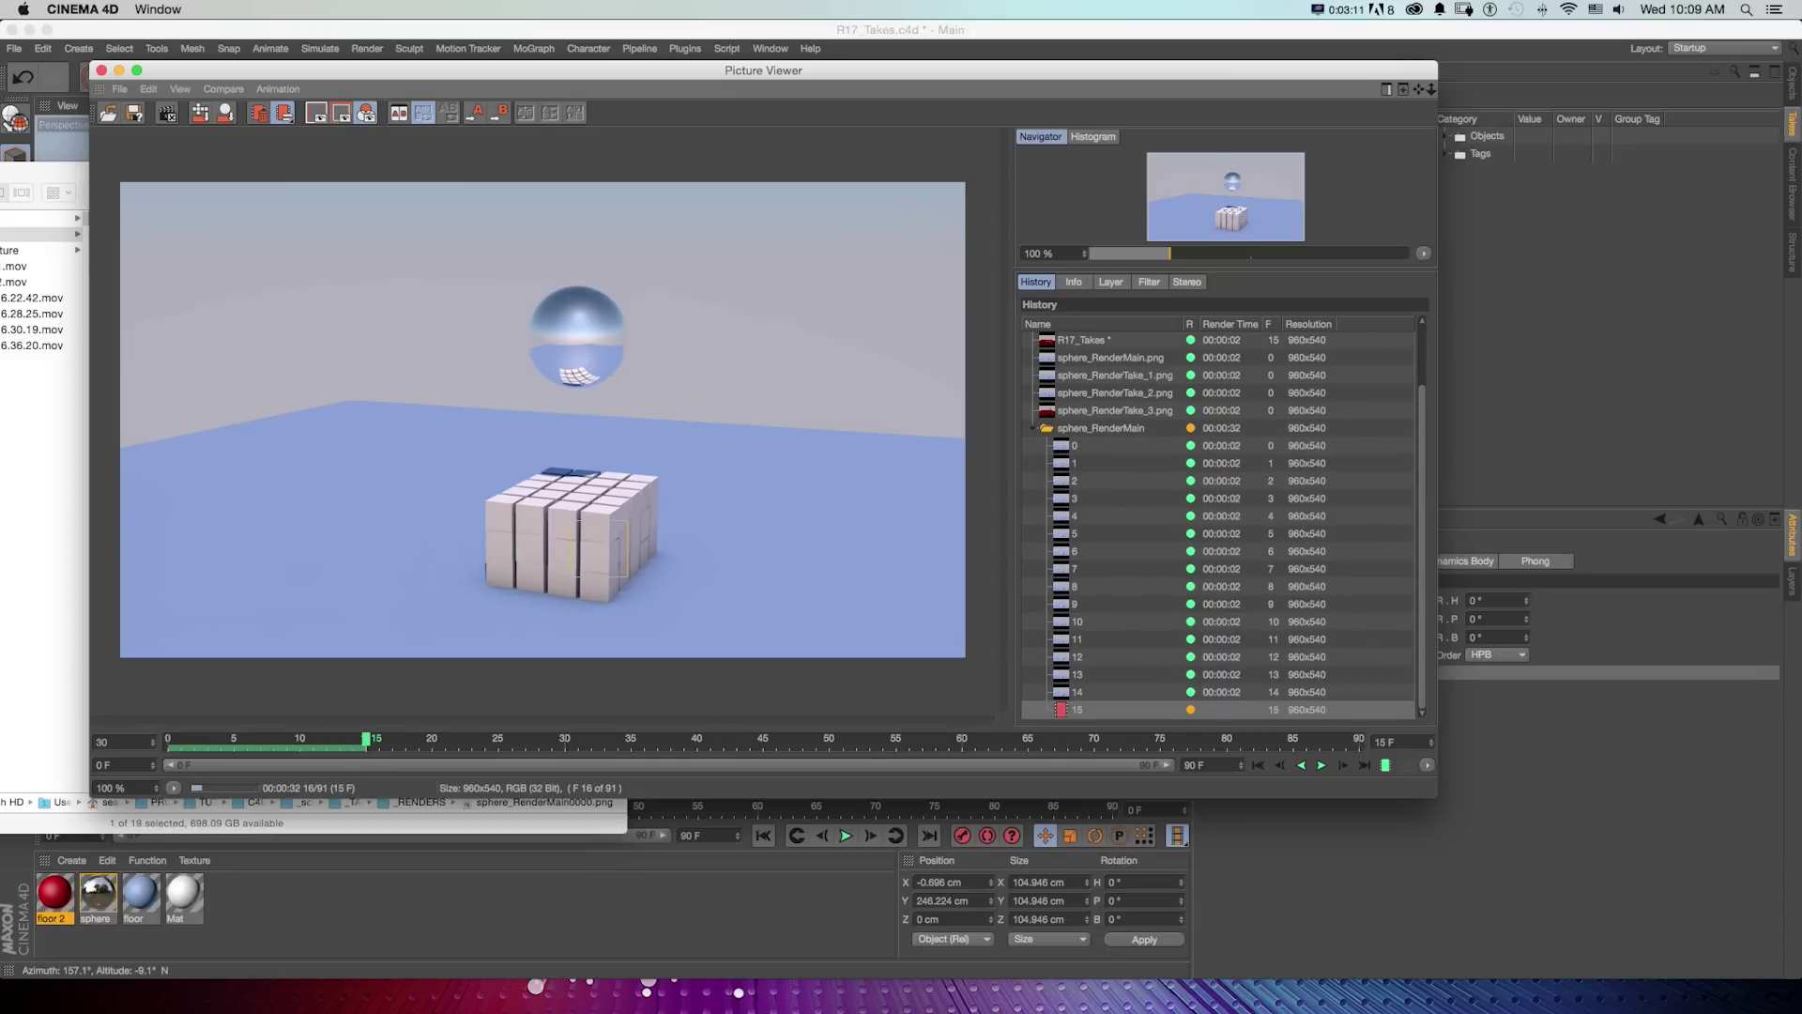
{"action": "key", "text": "super+Tab"}
{"action": "left_click_drag", "start_coordinate": [2, 139], "coordinate": [60, 144]}
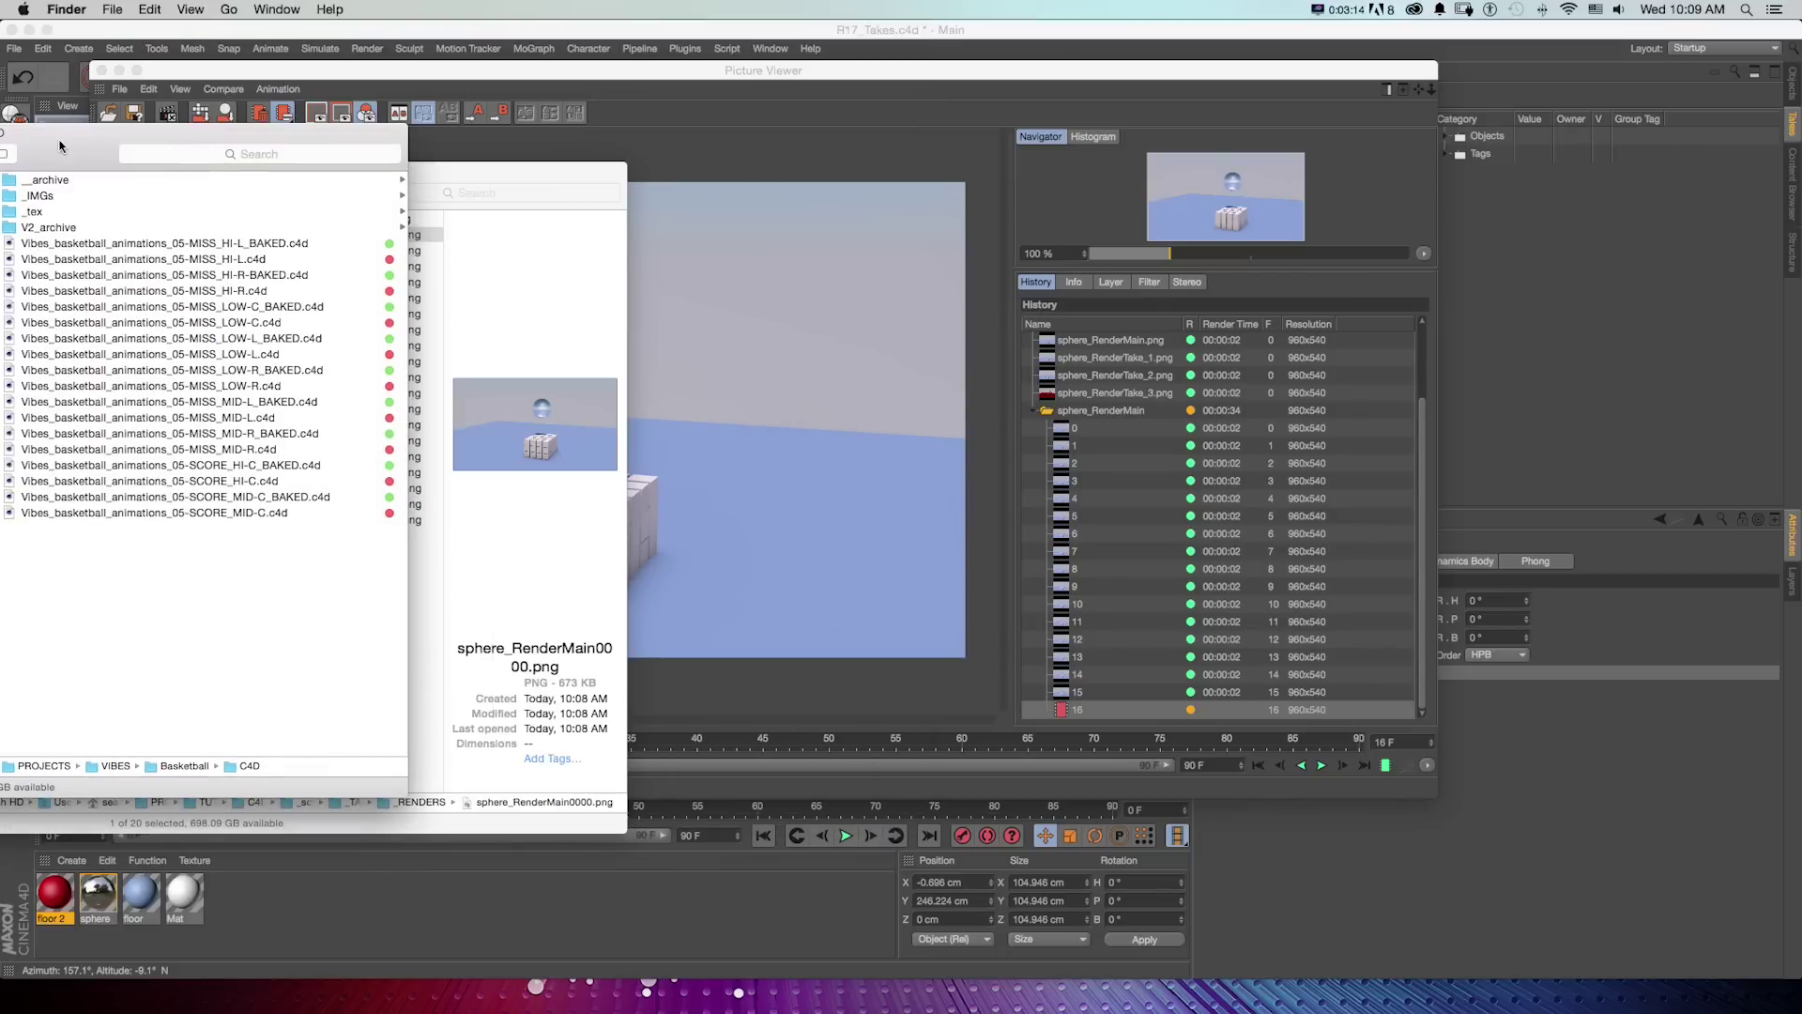
{"action": "left_click_drag", "start_coordinate": [223, 571], "coordinate": [156, 245]}
{"action": "left_click", "coordinate": [194, 644]}
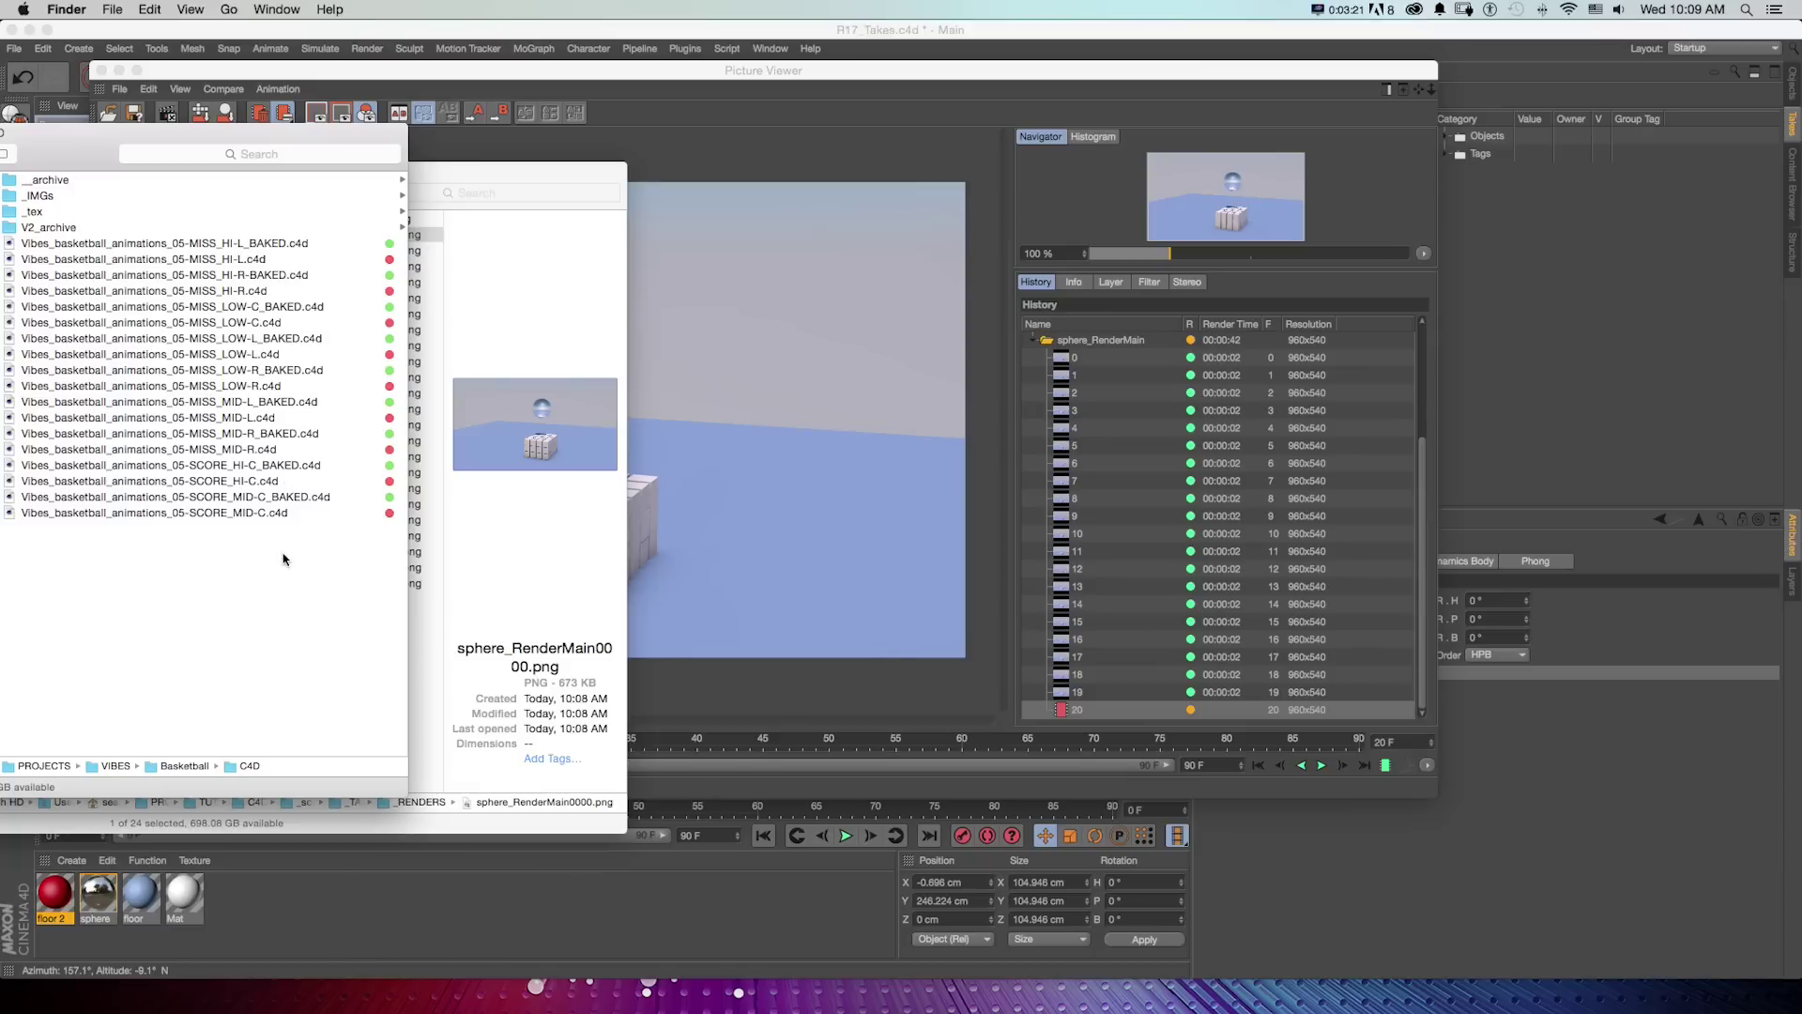
{"action": "left_click", "coordinate": [574, 79]}
{"action": "left_click", "coordinate": [34, 134]}
{"action": "key", "text": "super+w"}
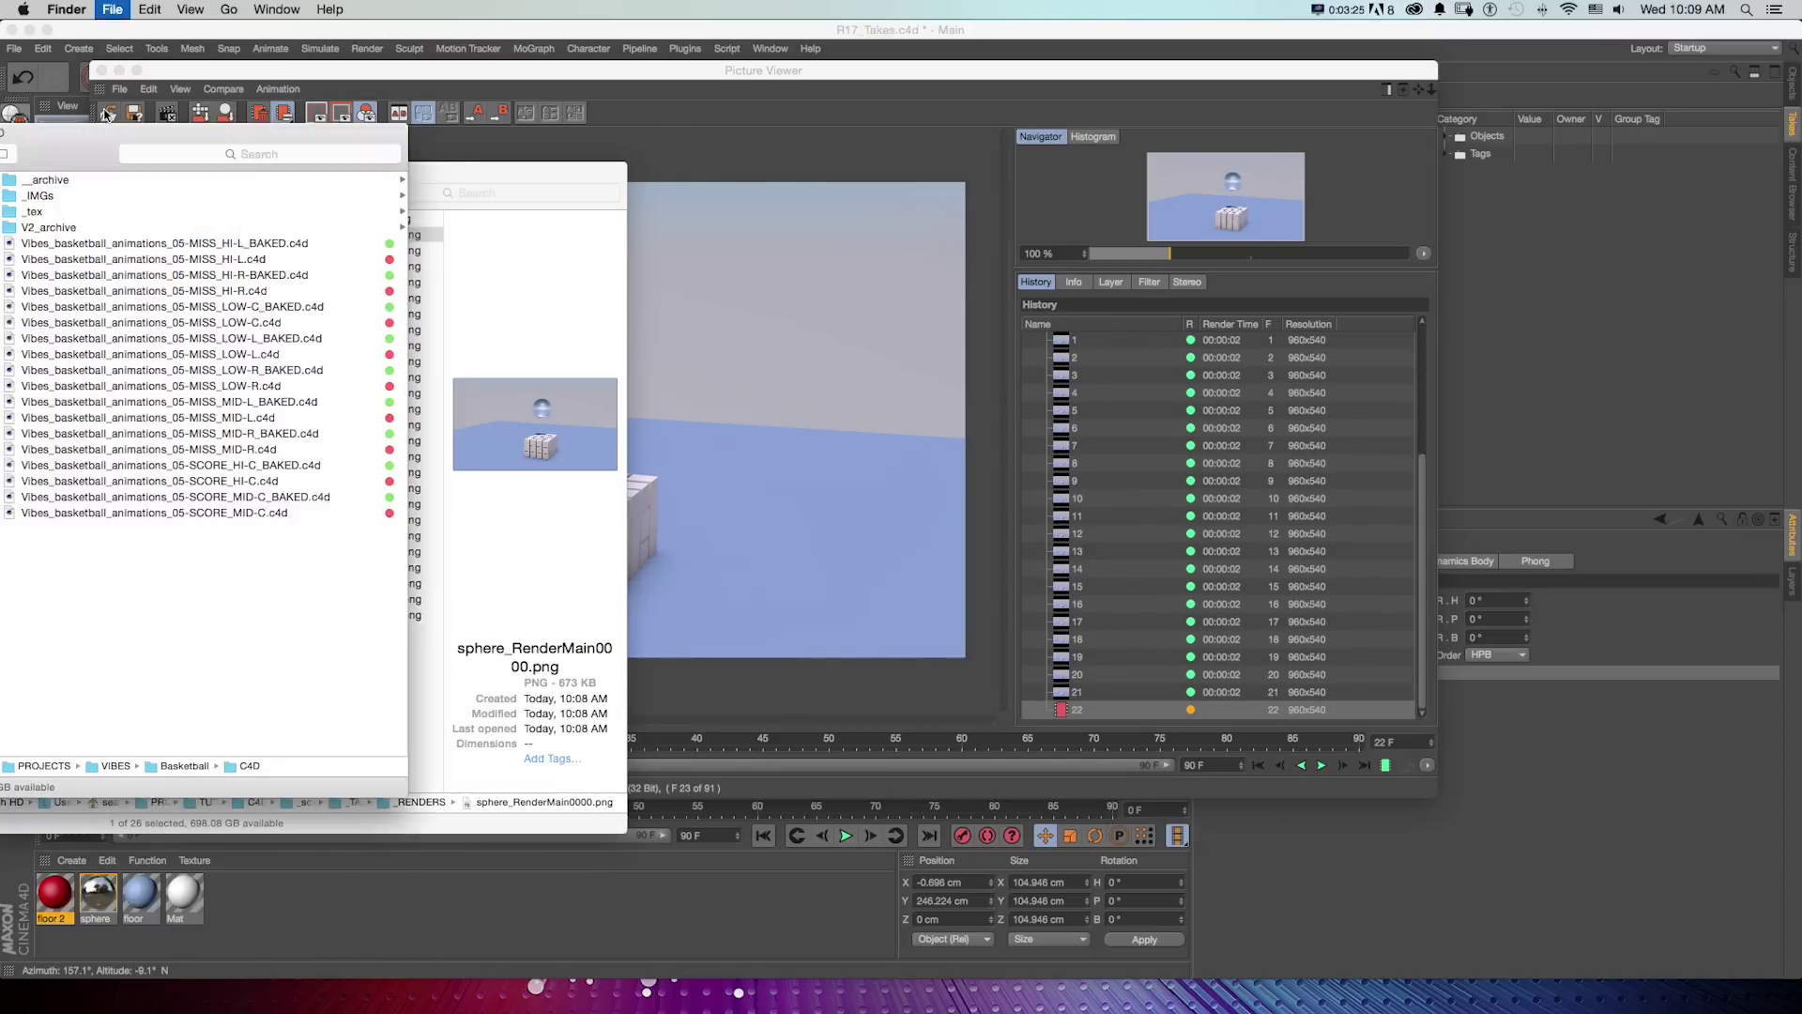
{"action": "left_click", "coordinate": [284, 68]}
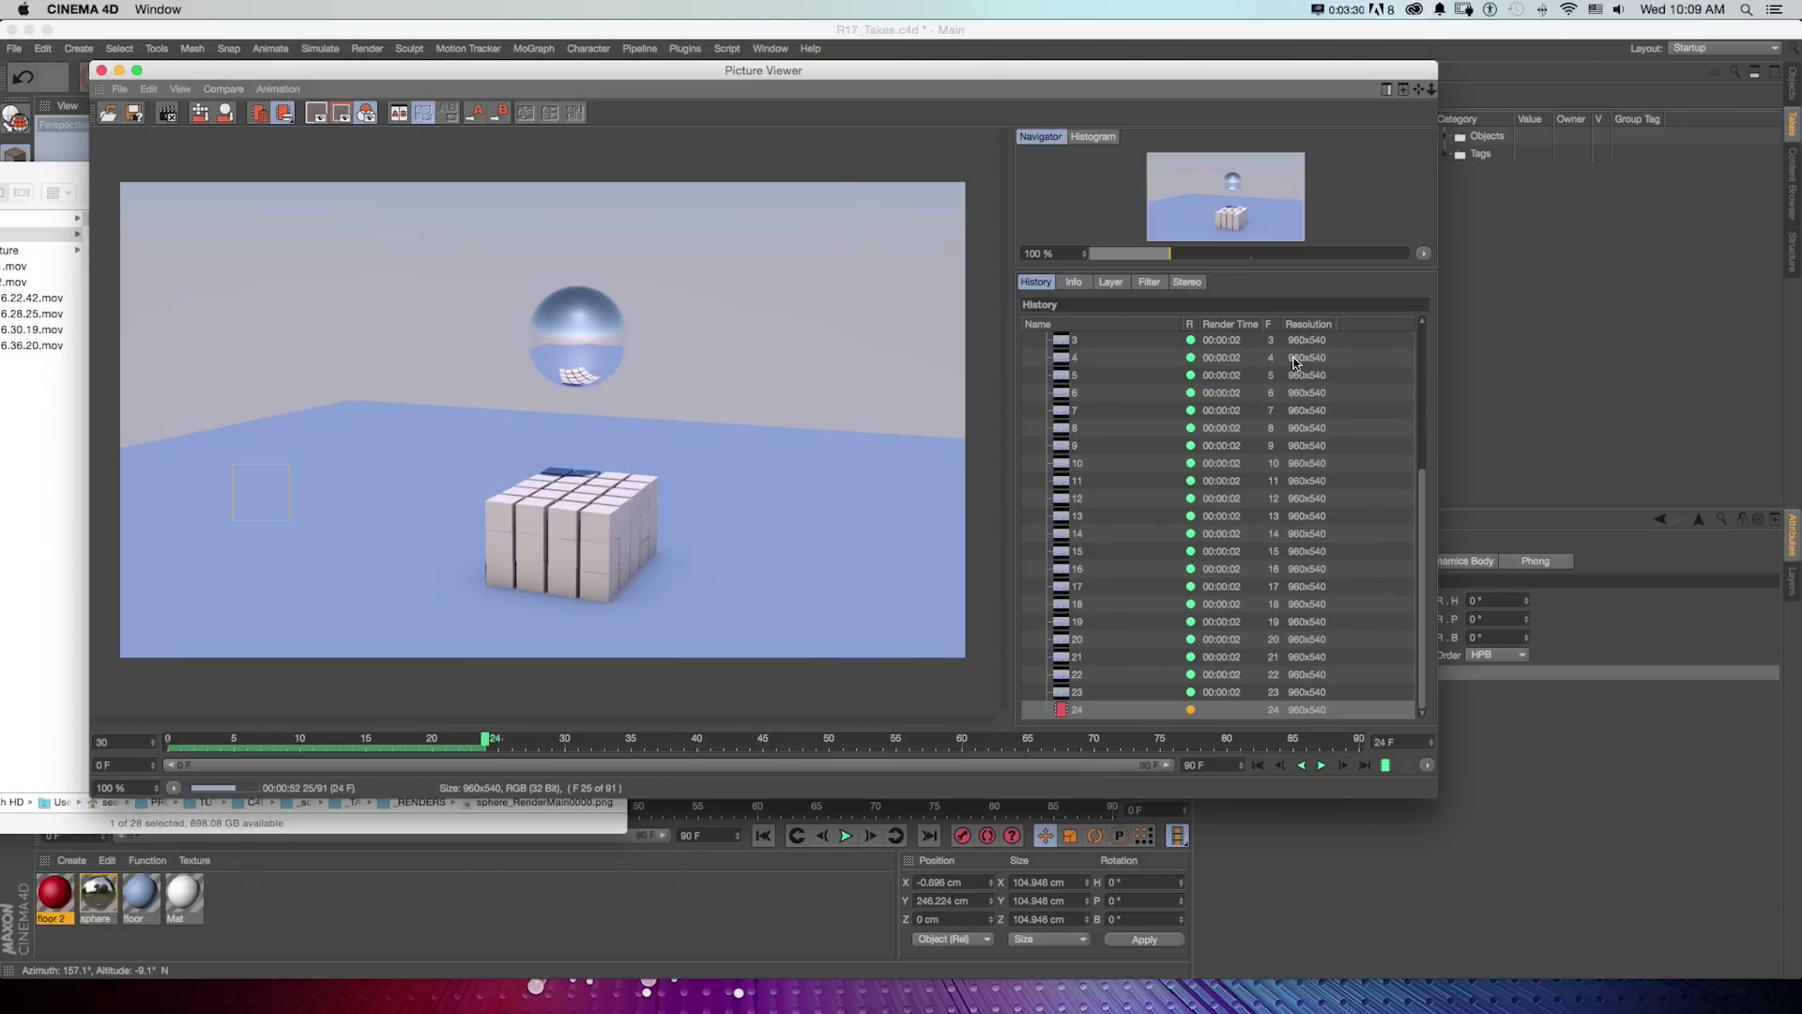
Step: Stop the running render, closing the Picture Viewer, and turn on an interactive render region in the viewport
{"action": "left_click", "coordinate": [101, 71]}
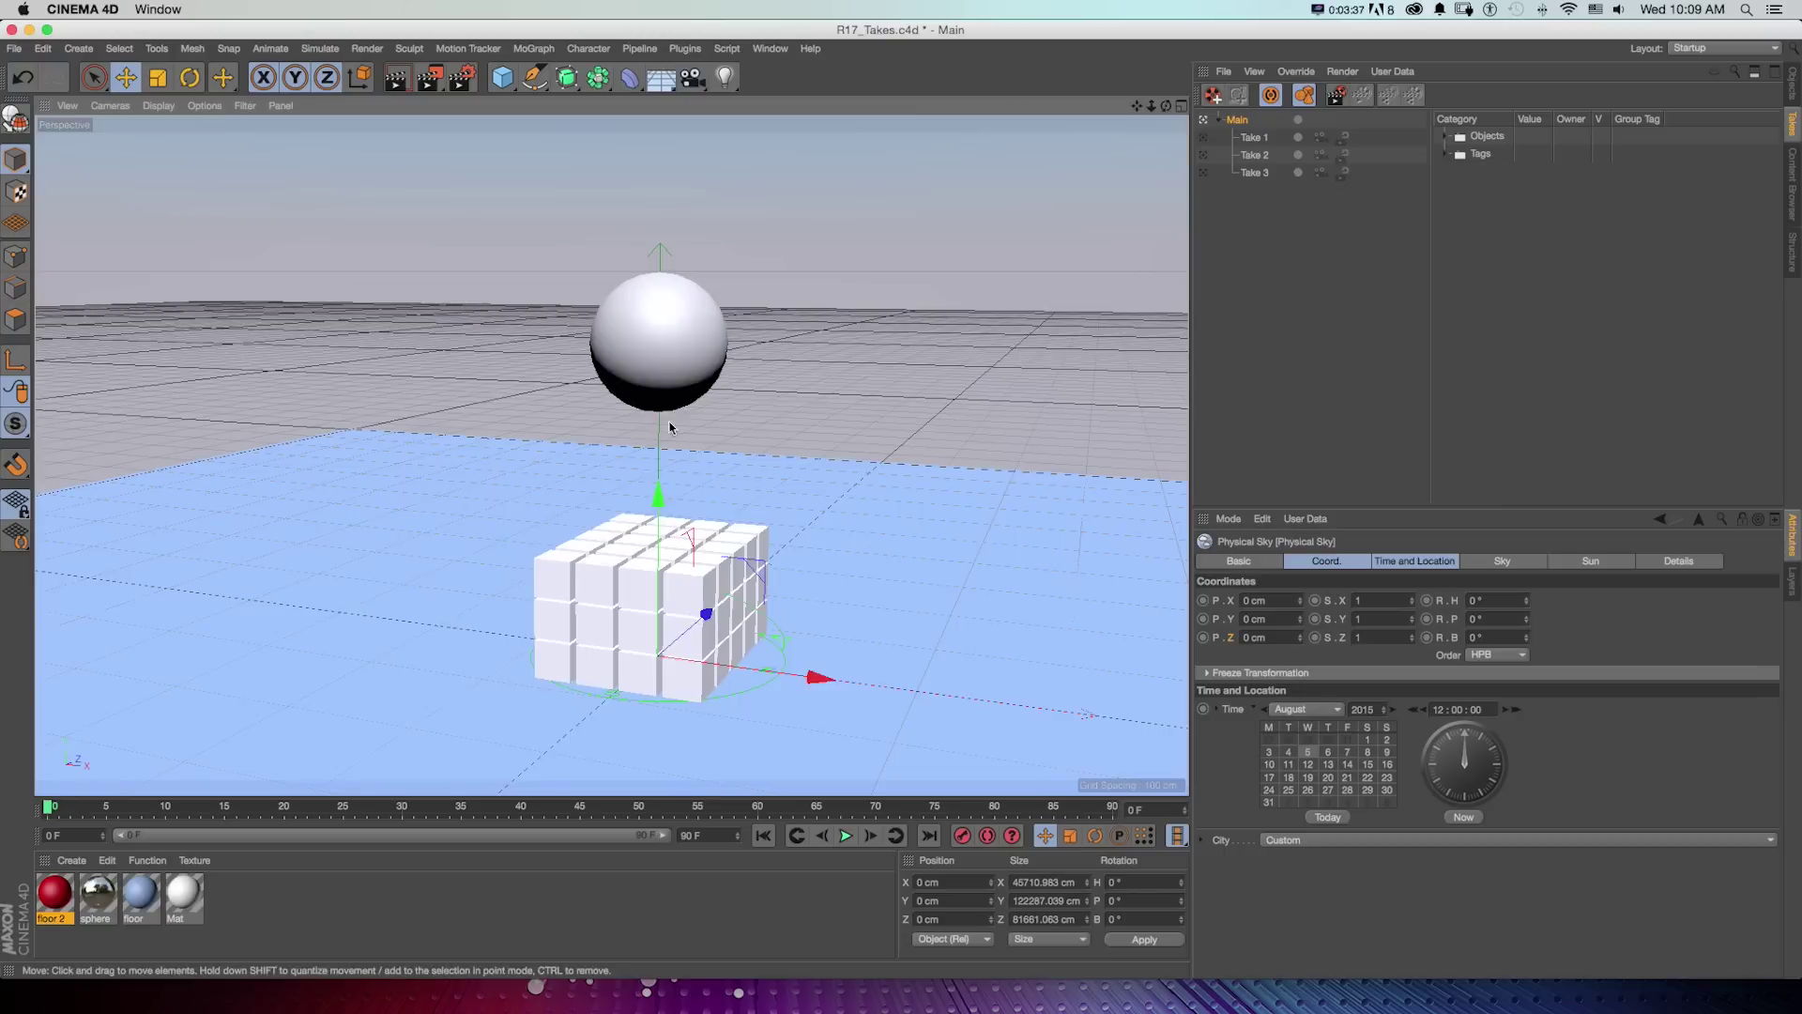
{"action": "key", "text": "alt+r"}
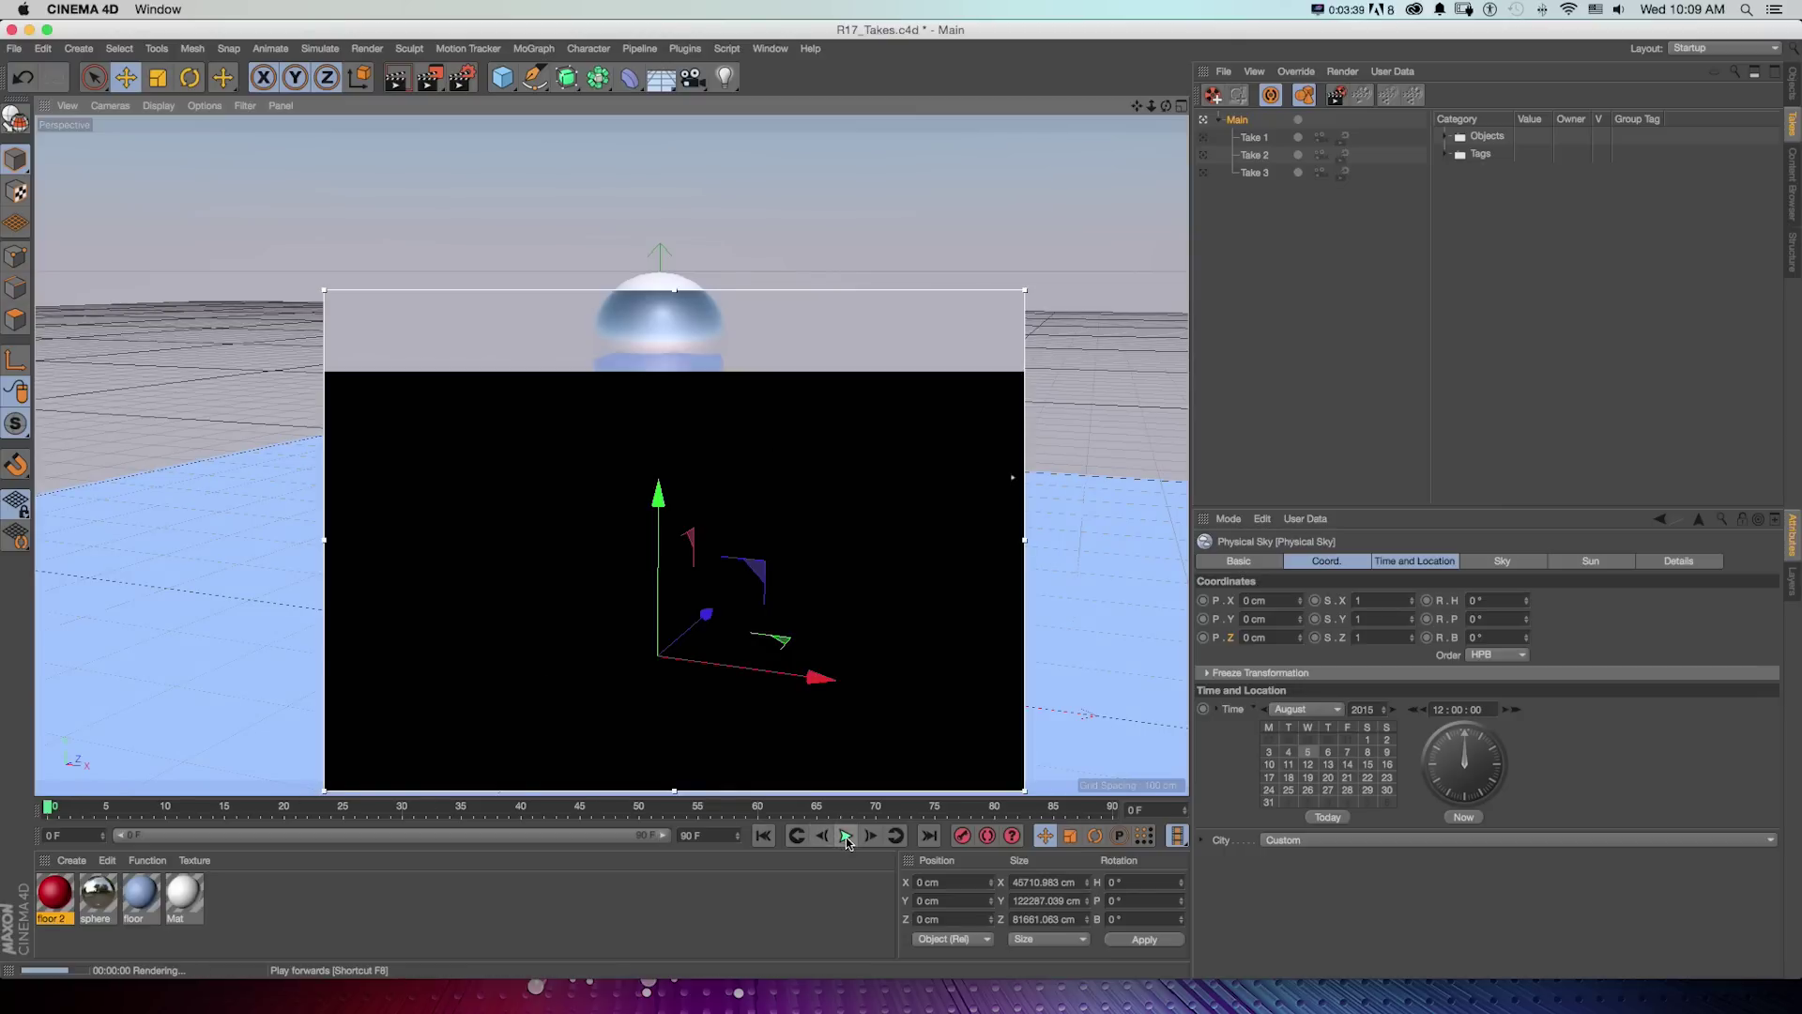
Step: Play the collision animation with the render region on, first in Main and finally in the red-floor Take 3
{"action": "left_click", "coordinate": [846, 835]}
{"action": "left_click", "coordinate": [846, 837]}
{"action": "left_click", "coordinate": [846, 836]}
{"action": "left_click", "coordinate": [845, 836]}
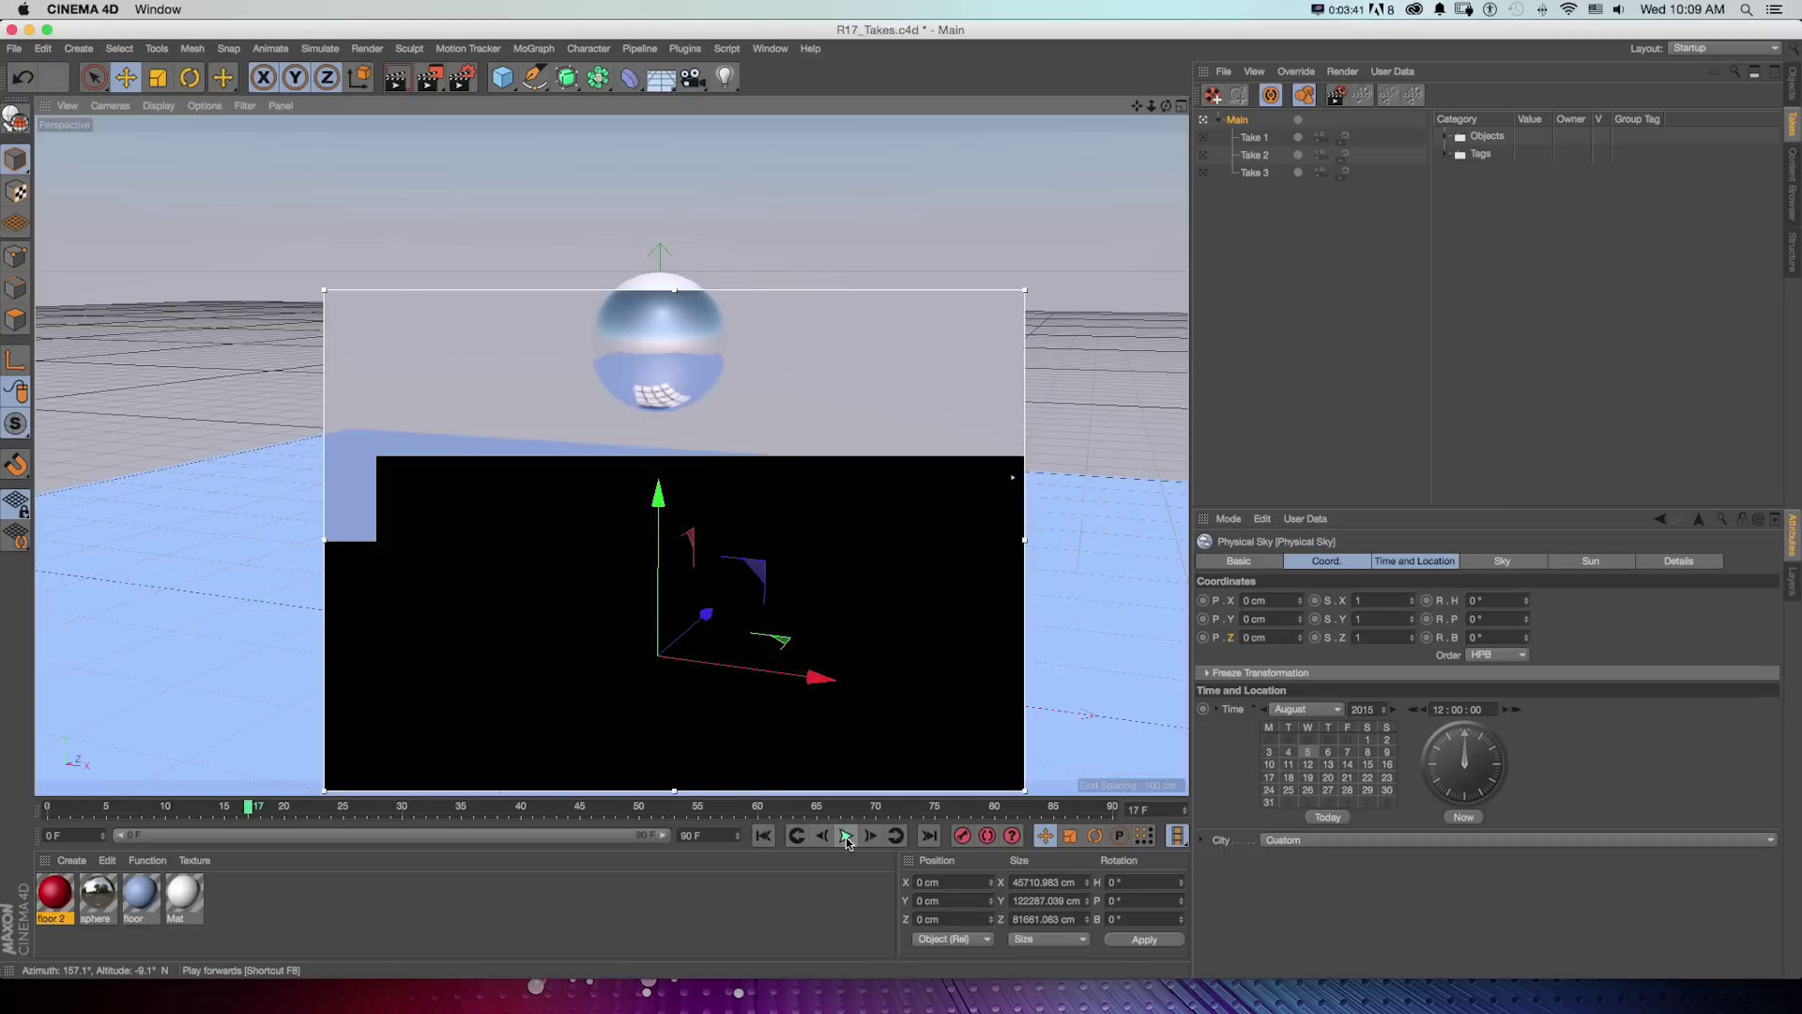
{"action": "left_click", "coordinate": [847, 841]}
{"action": "left_click", "coordinate": [847, 841]}
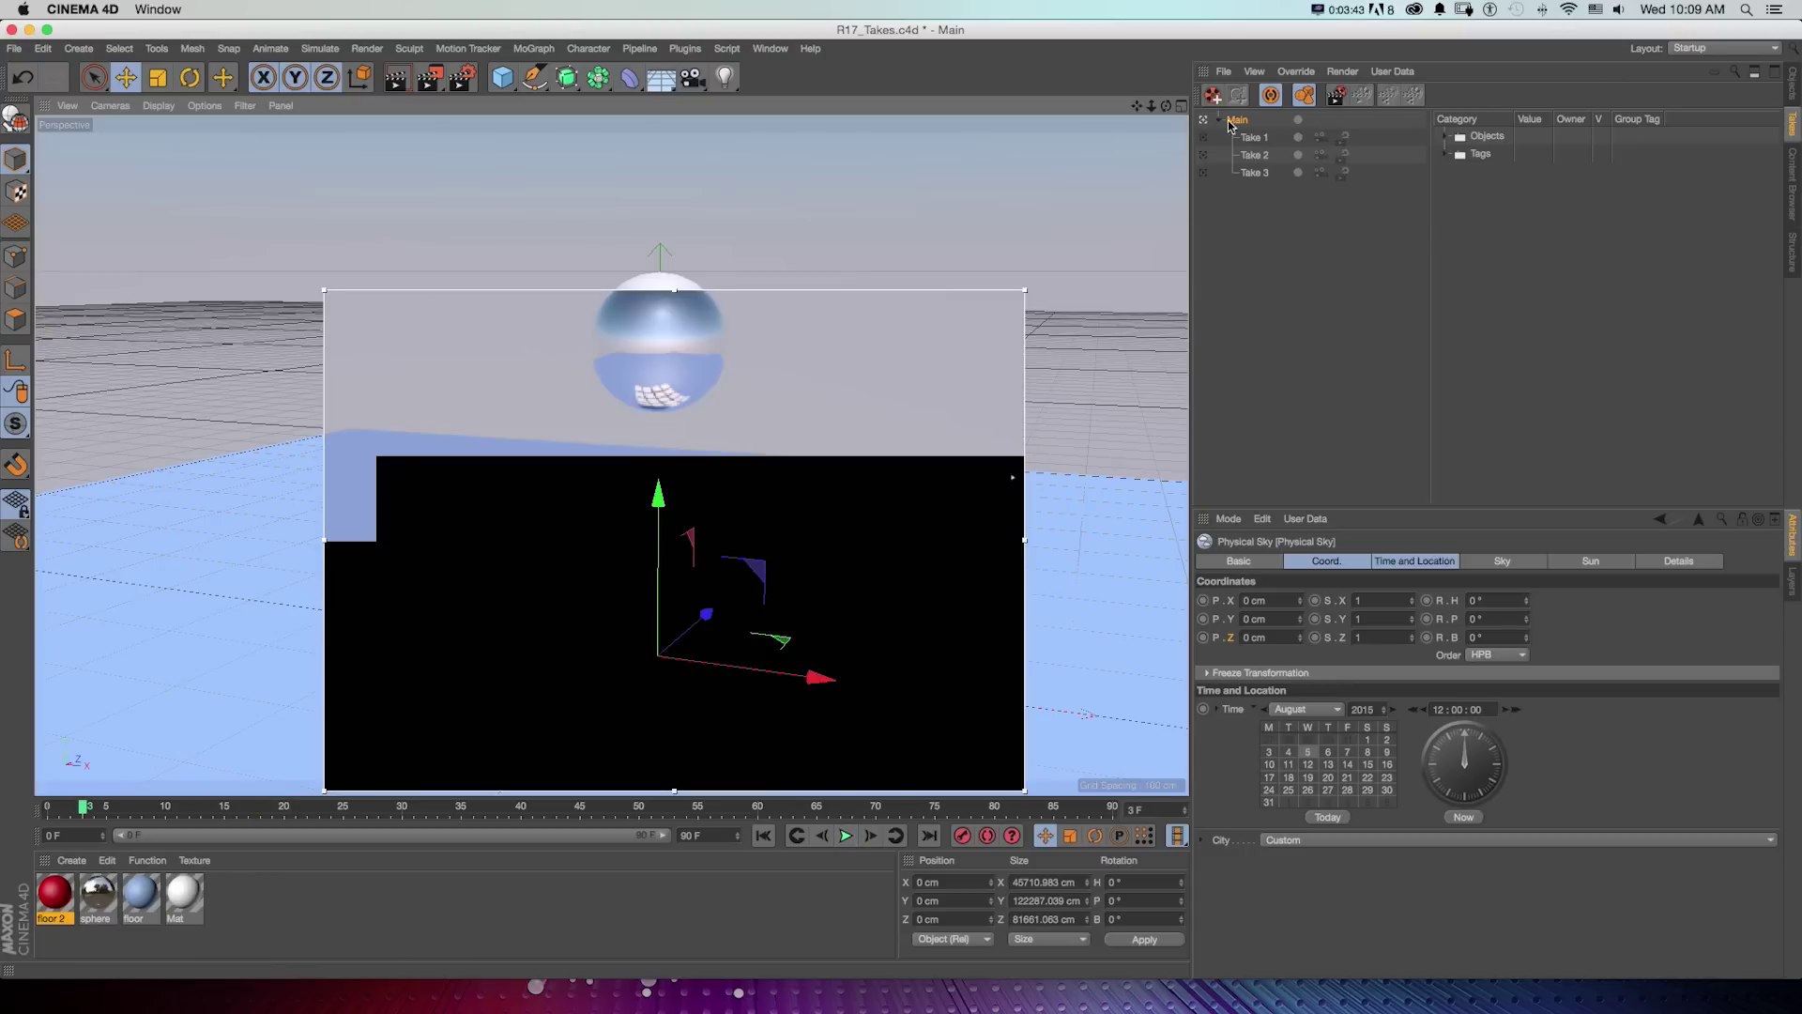
{"action": "left_click", "coordinate": [1204, 156]}
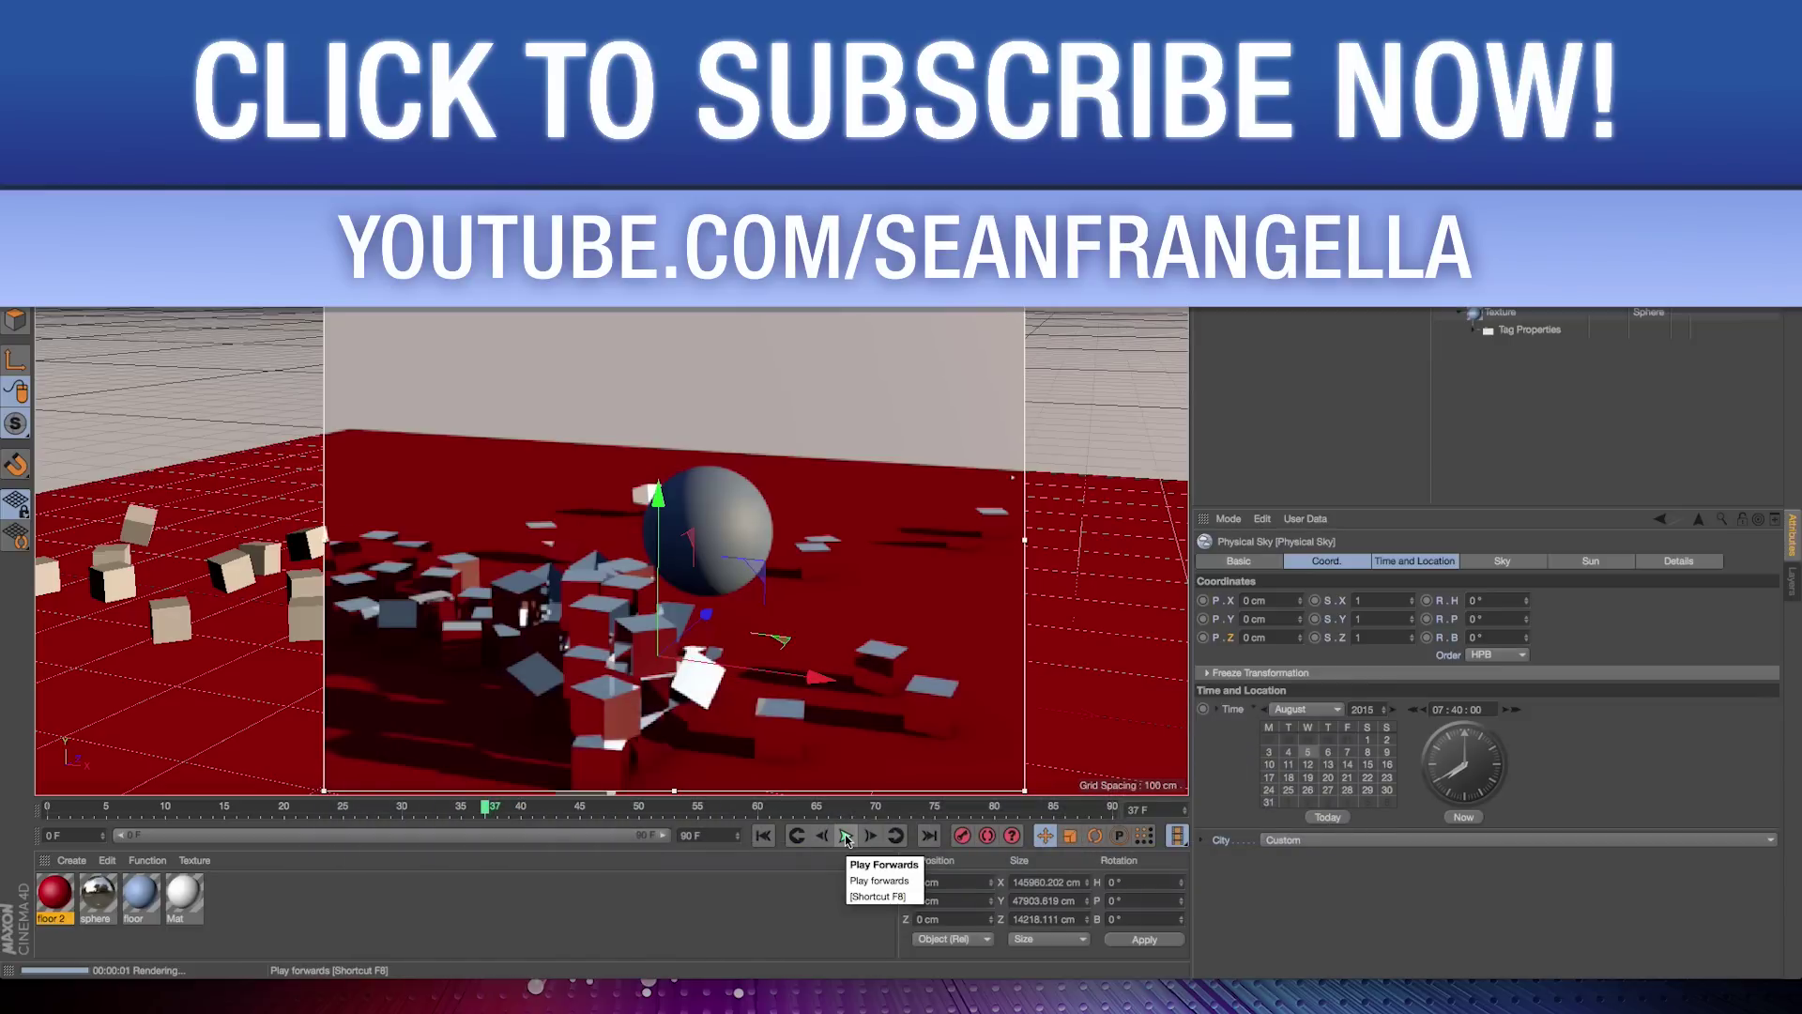
{"action": "left_click", "coordinate": [846, 836]}
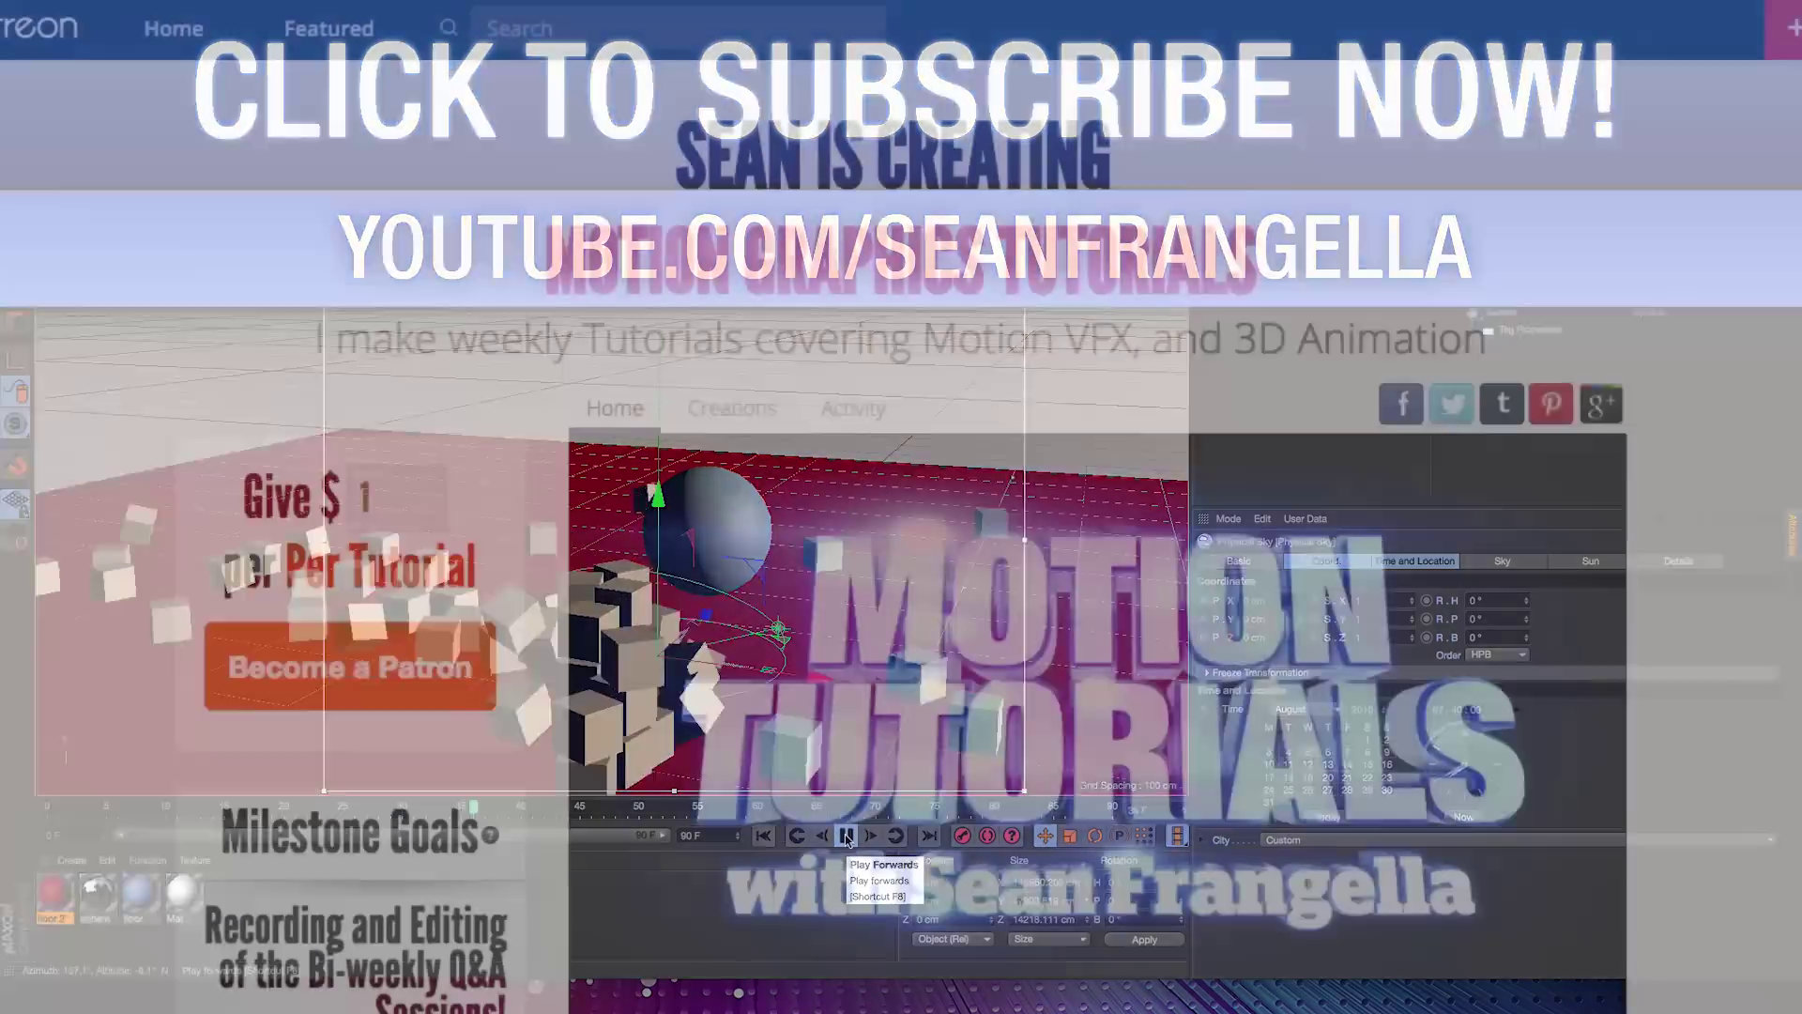